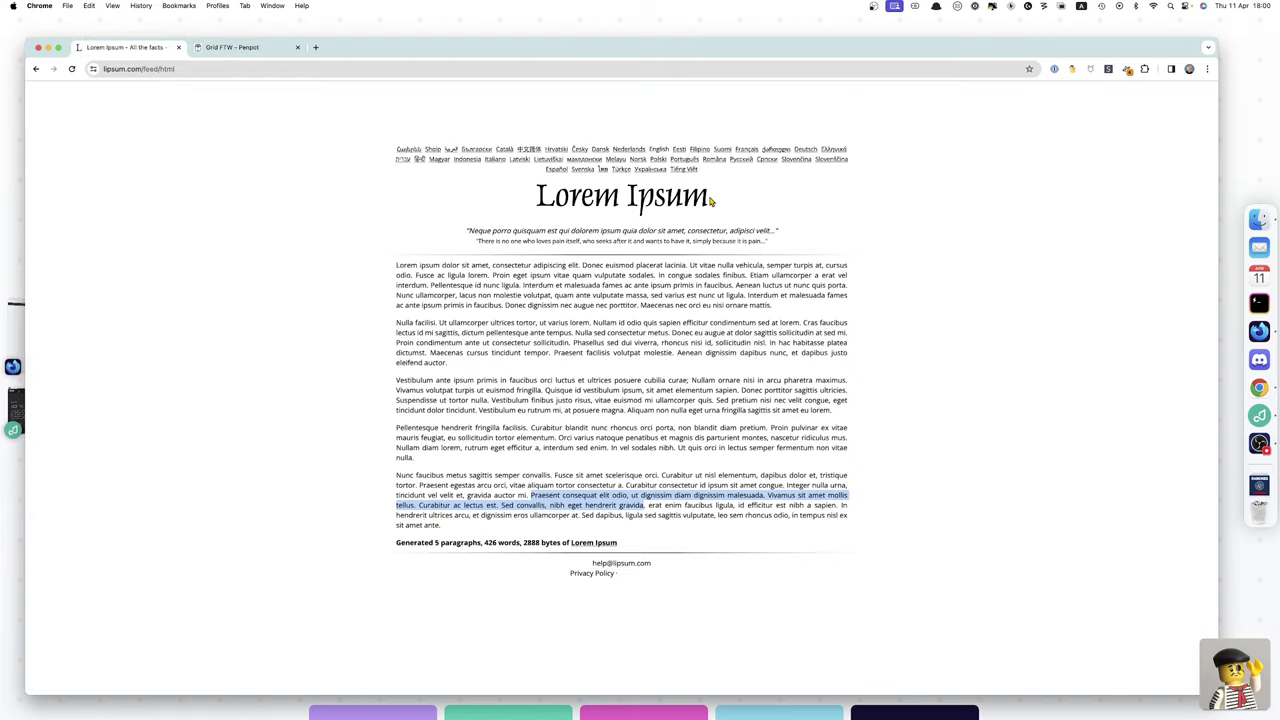
- Copy "Lorem ipsum dolor sit amet" from the lipsum page into the Penpot Page board as a text layer ending with a period
{"action": "left_click_drag", "start_coordinate": [488, 265], "coordinate": [395, 267]}
{"action": "key", "text": "super+c"}
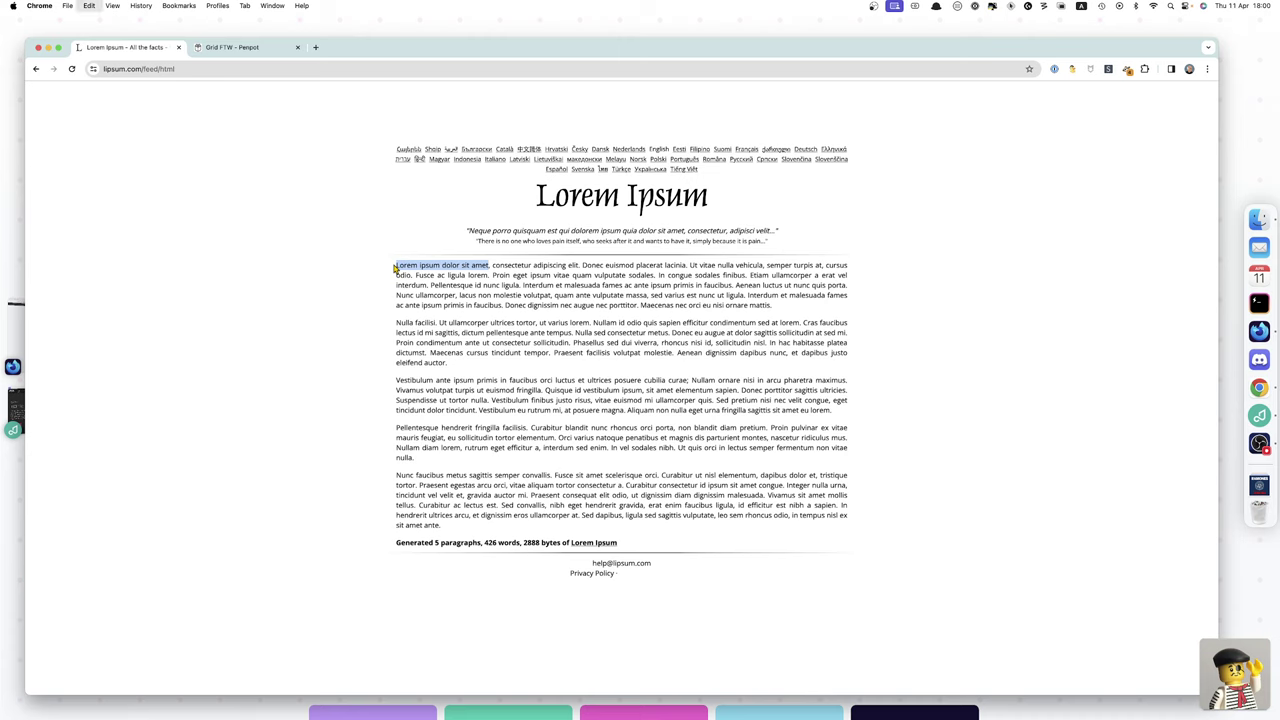
{"action": "left_click", "coordinate": [234, 50]}
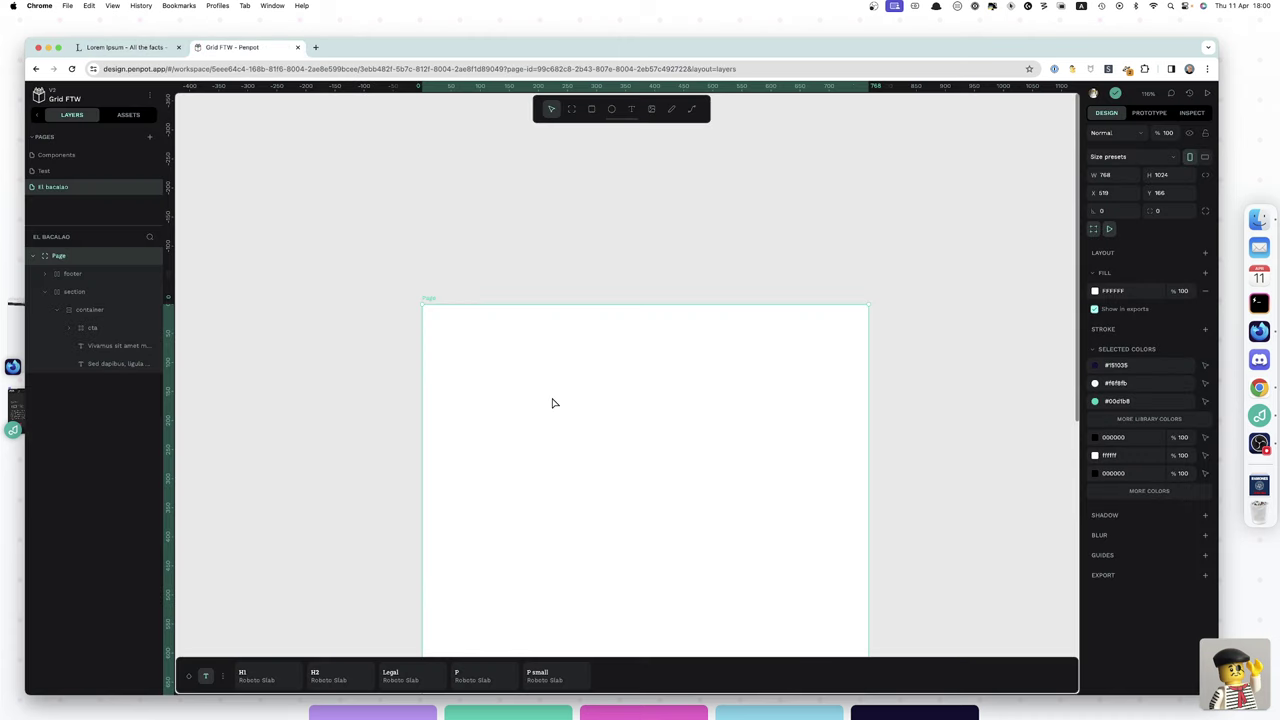
{"action": "key", "text": "super+v"}
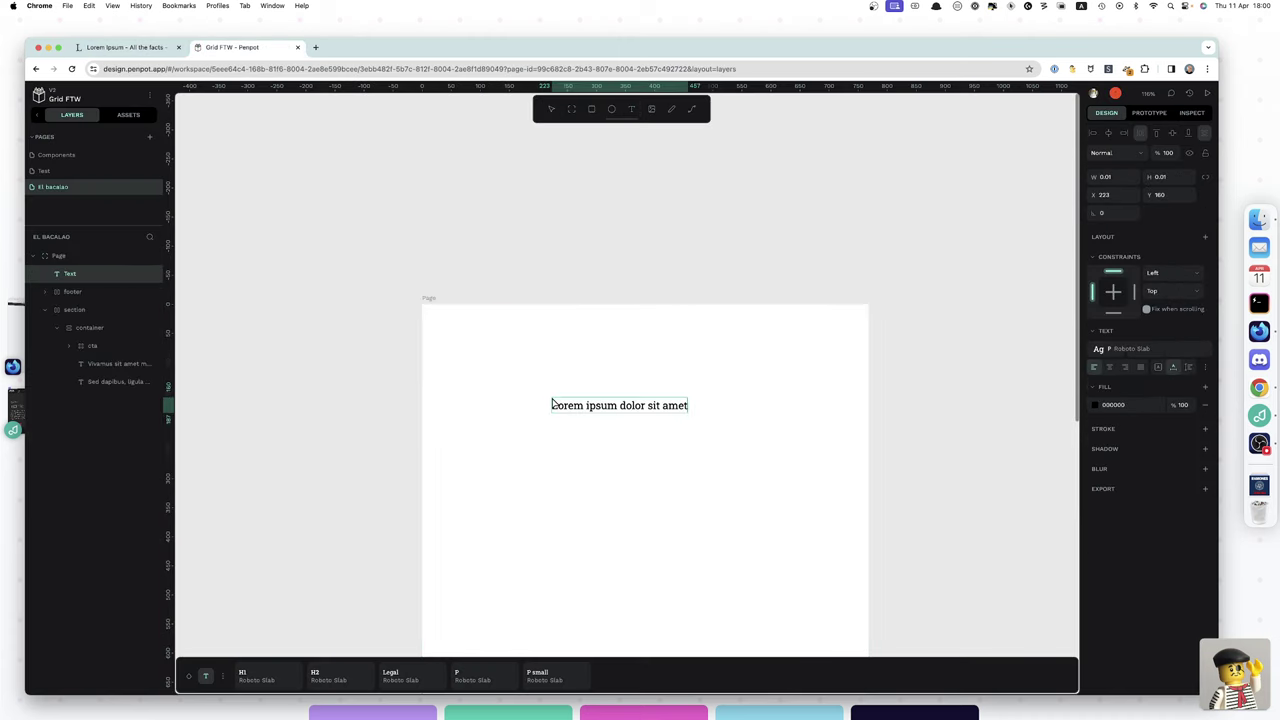
{"action": "type", "text": "."}
{"action": "key", "text": "Escape"}
- Copy the second lipsum paragraph from "Nulla facilisi." through "ante tempus." and paste it as a new text layer below the heading in Penpot
{"action": "left_click", "coordinate": [131, 55]}
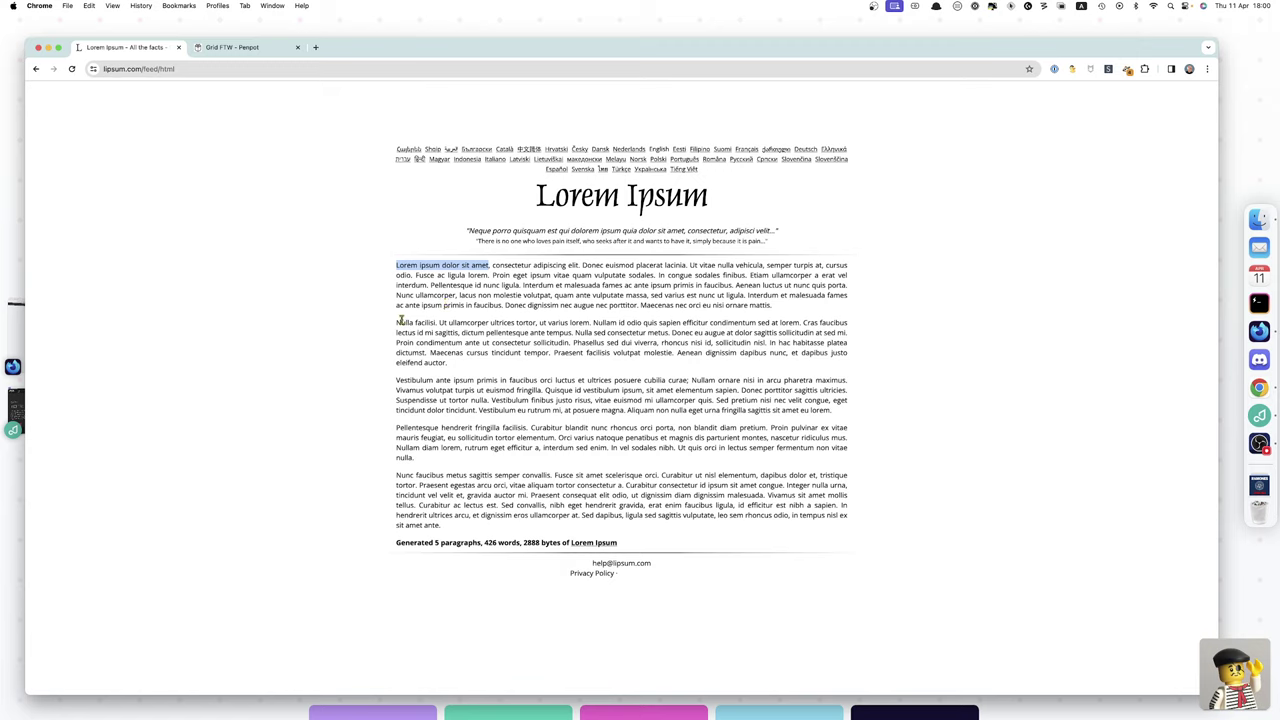
{"action": "left_click_drag", "start_coordinate": [396, 322], "coordinate": [573, 335]}
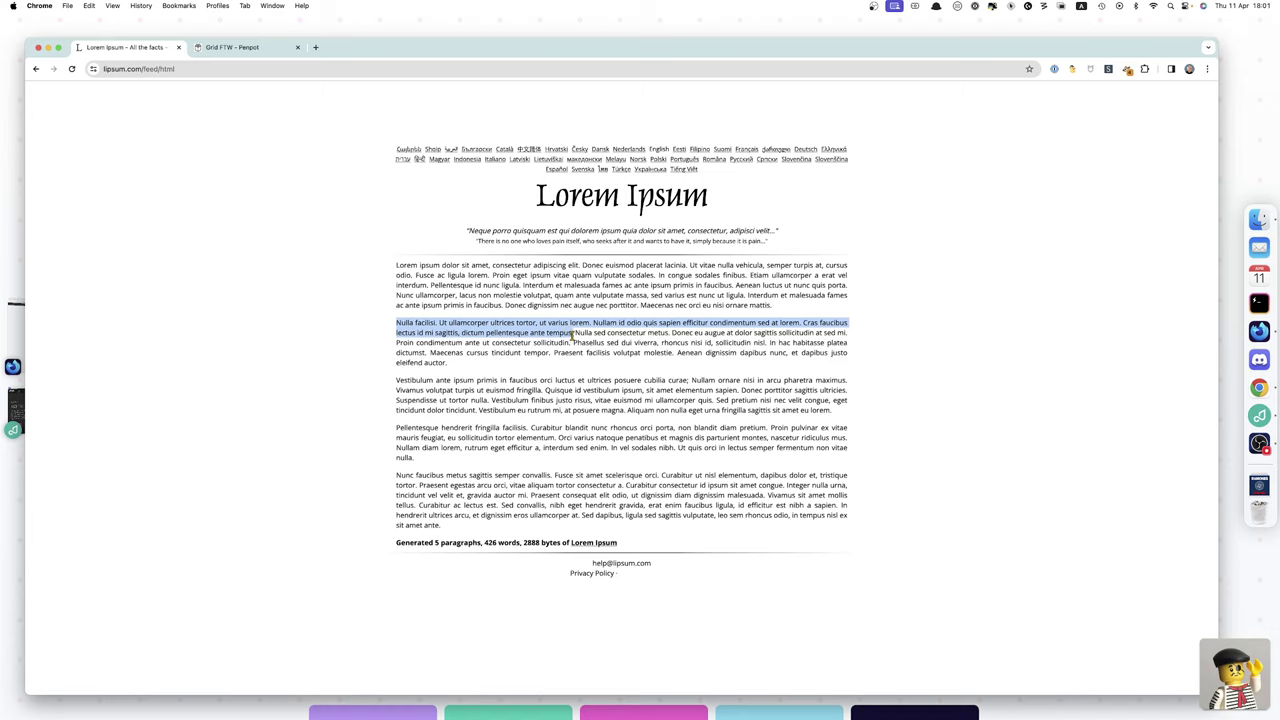
{"action": "left_click", "coordinate": [216, 50]}
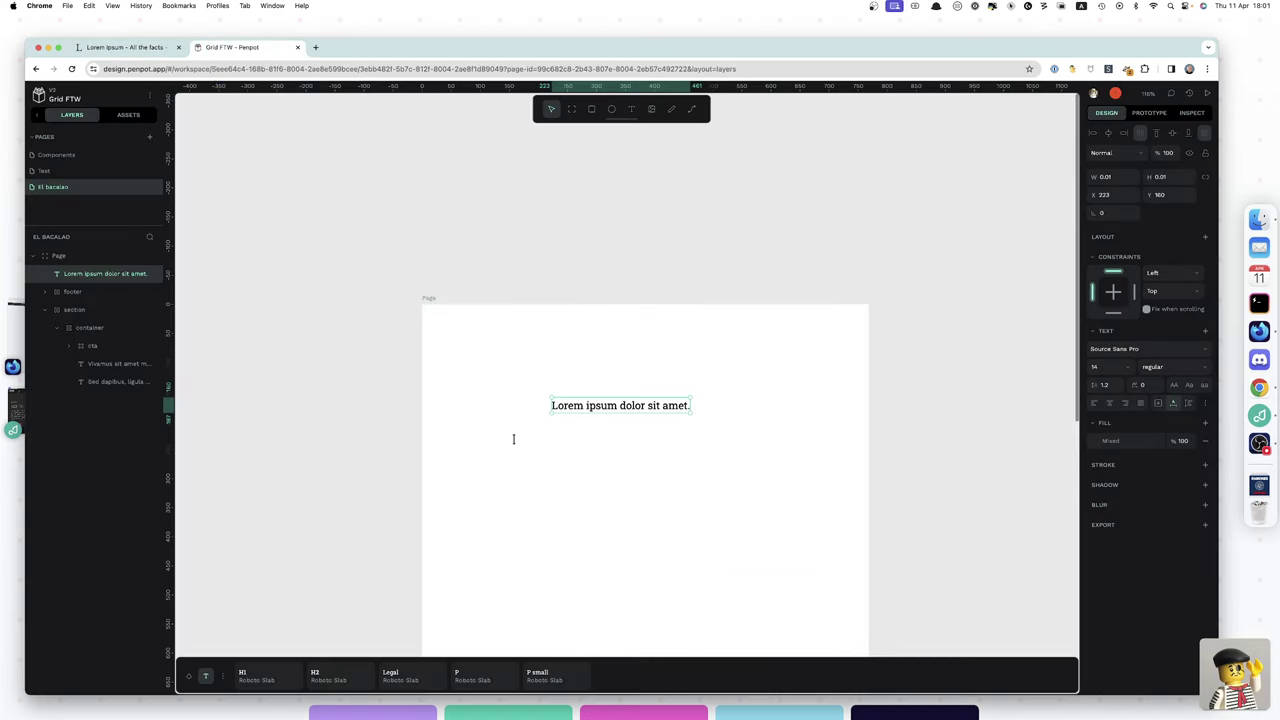
{"action": "key", "text": "t"}
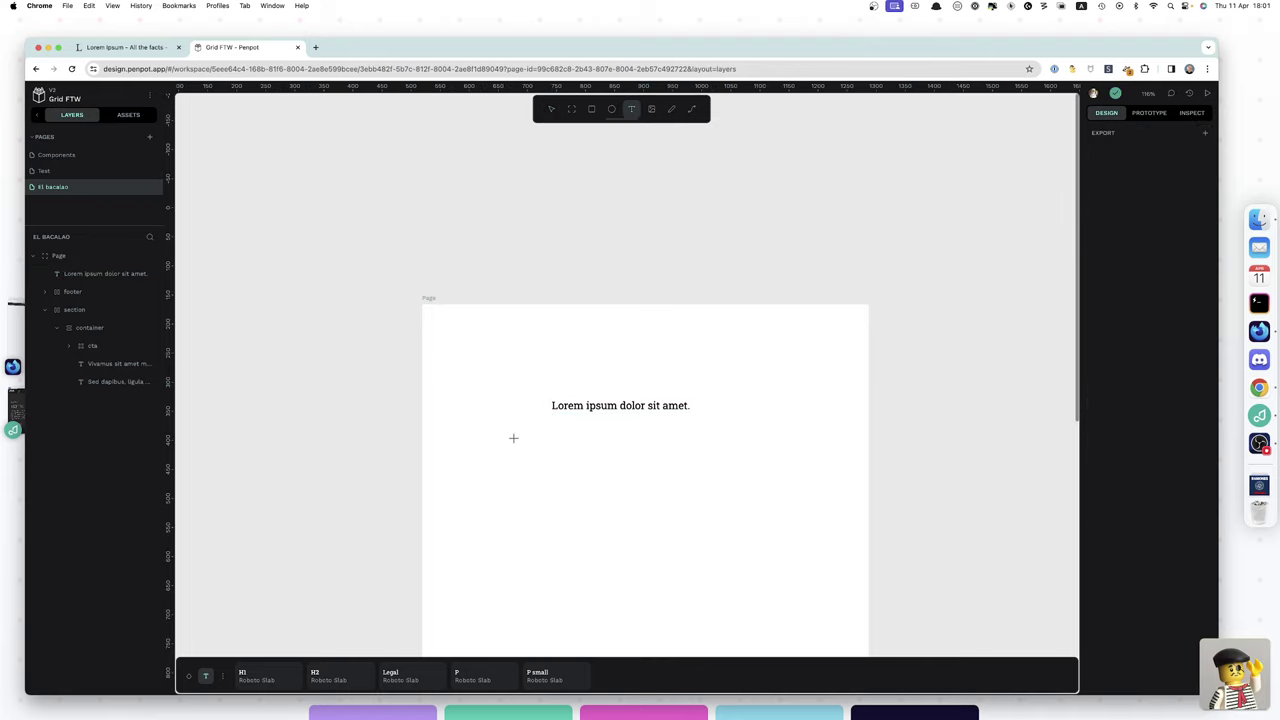
{"action": "left_click", "coordinate": [513, 438]}
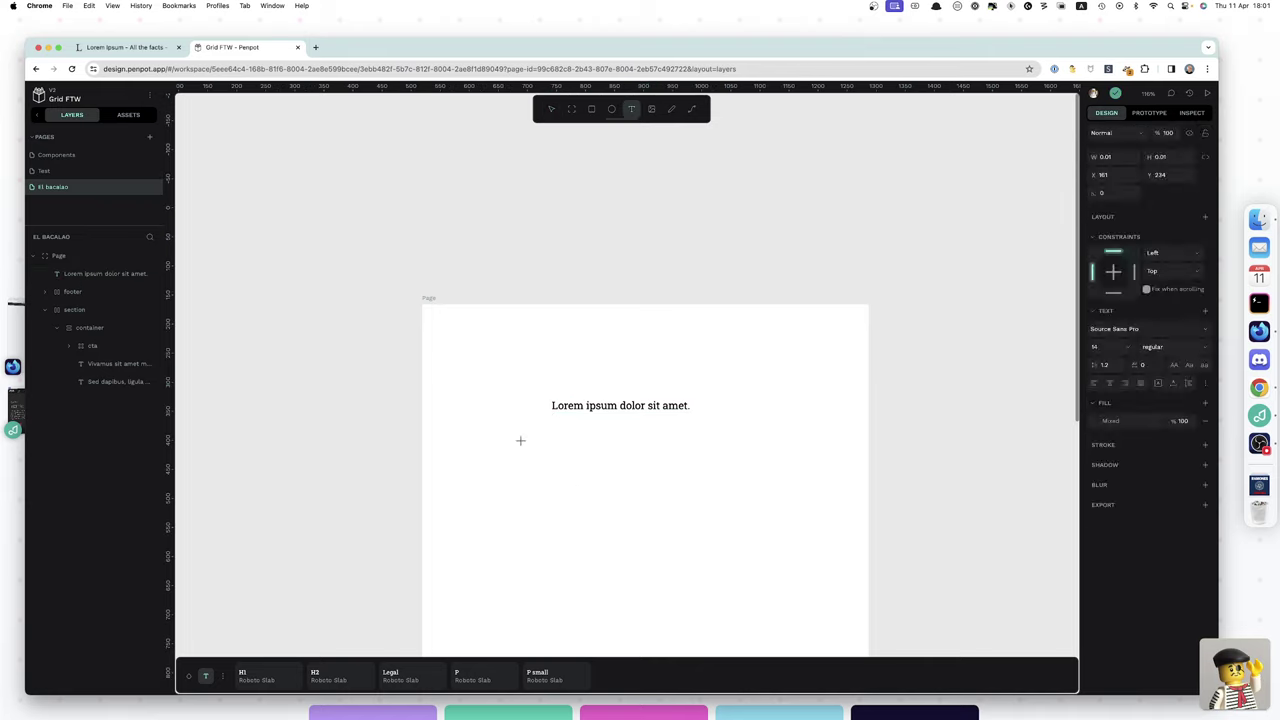
{"action": "left_click_drag", "start_coordinate": [520, 440], "coordinate": [520, 435]}
{"action": "key", "text": "super+v"}
{"action": "key", "text": "super+a"}
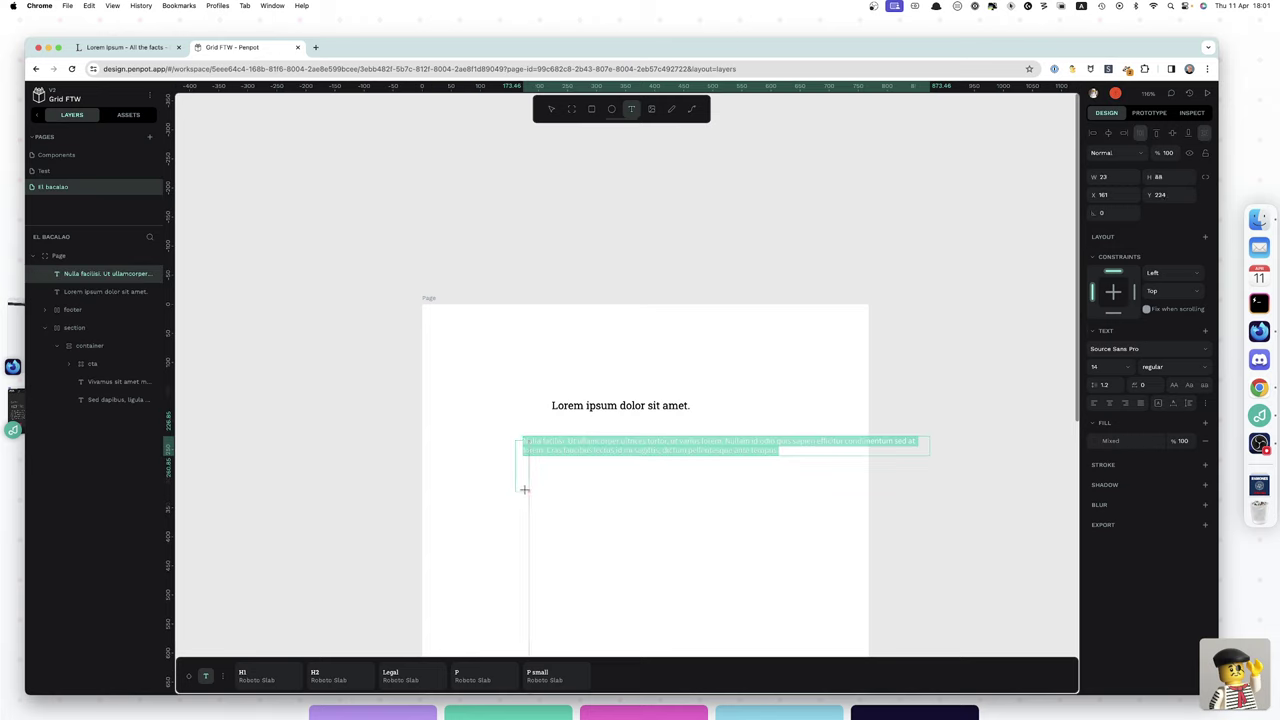
{"action": "left_click_drag", "start_coordinate": [515, 440], "coordinate": [180, 347]}
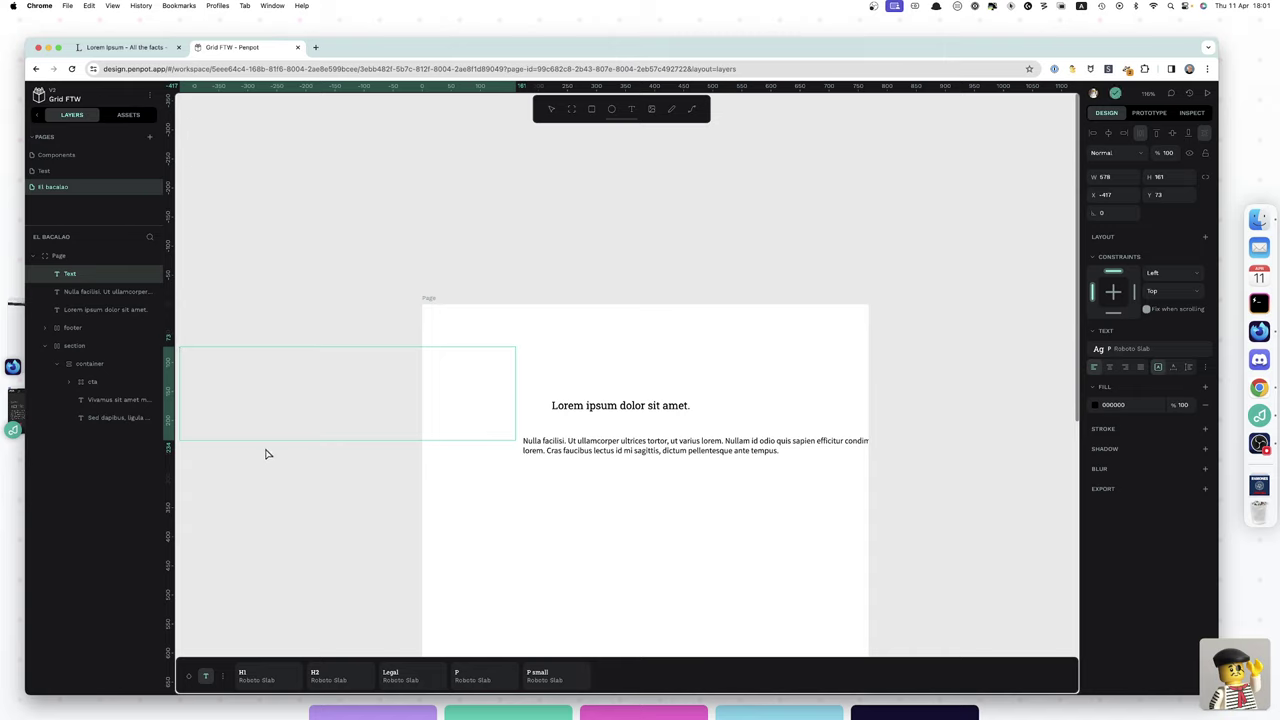
{"action": "key", "text": "Escape"}
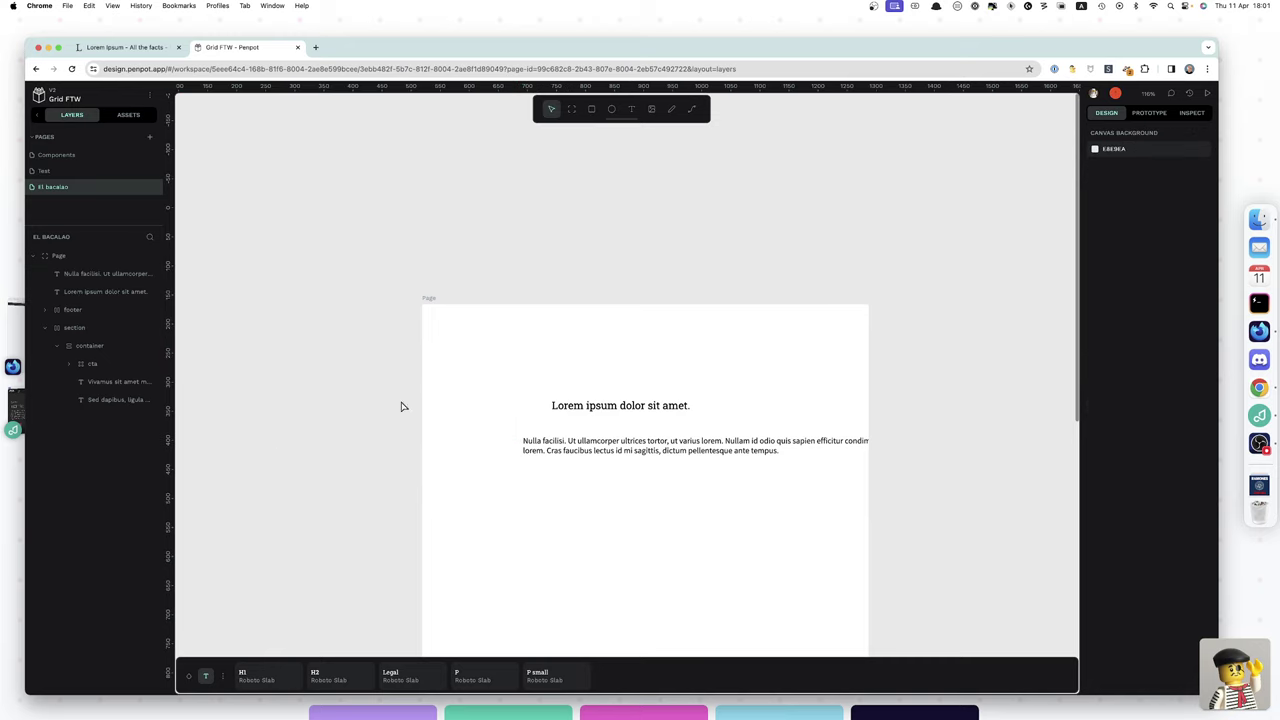
- Apply the P typography to the Nulla facilisi paragraph, centre its text, and narrow its box to about 521 wide
{"action": "left_click", "coordinate": [568, 440]}
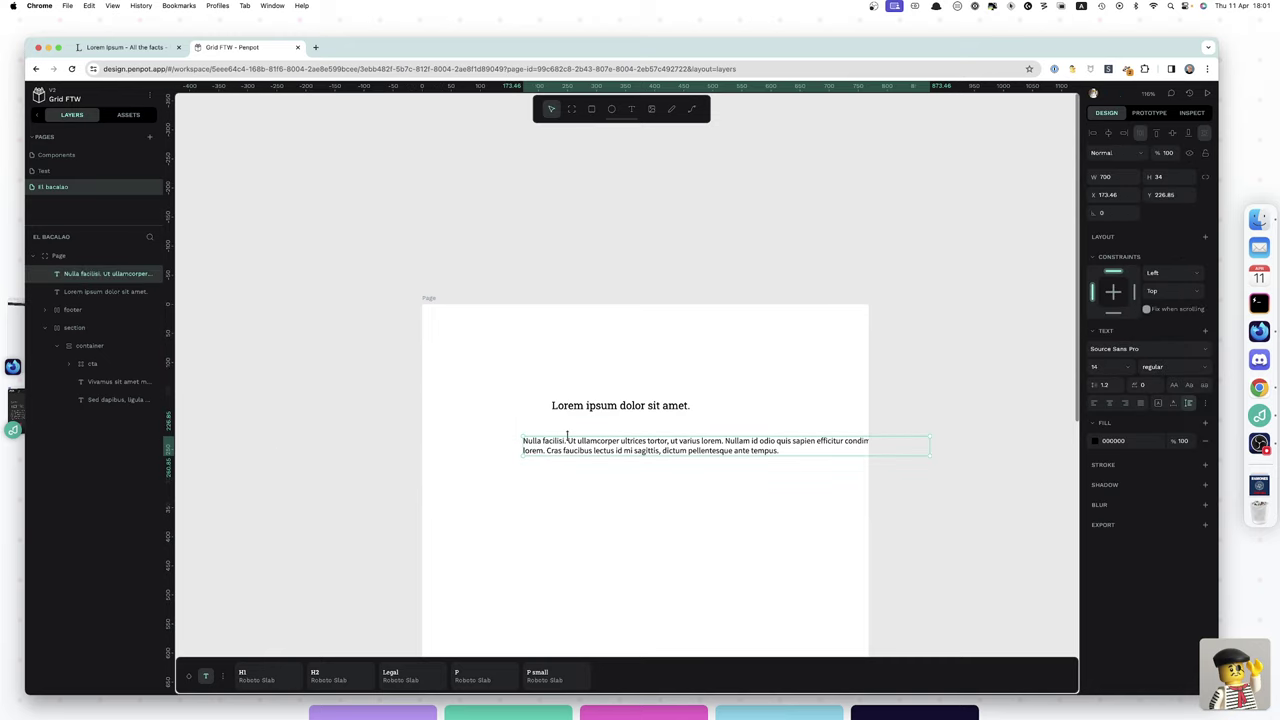
{"action": "left_click", "coordinate": [467, 676]}
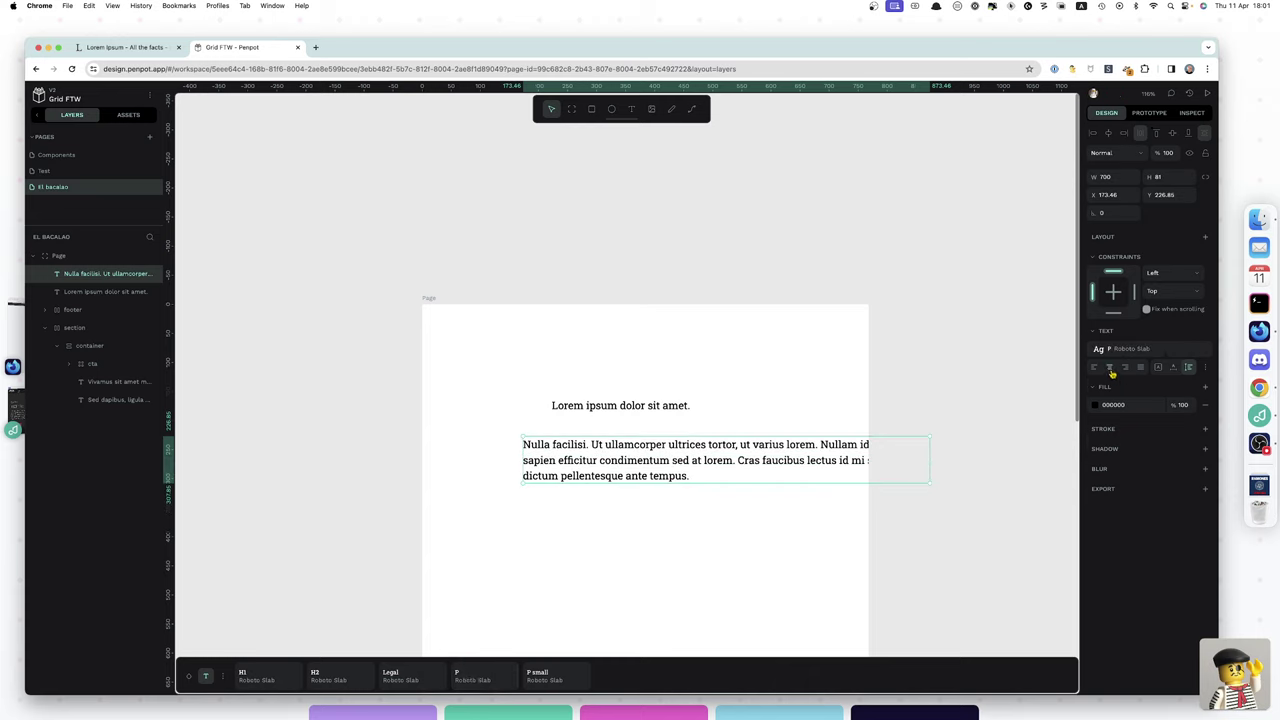
{"action": "left_click", "coordinate": [1110, 369]}
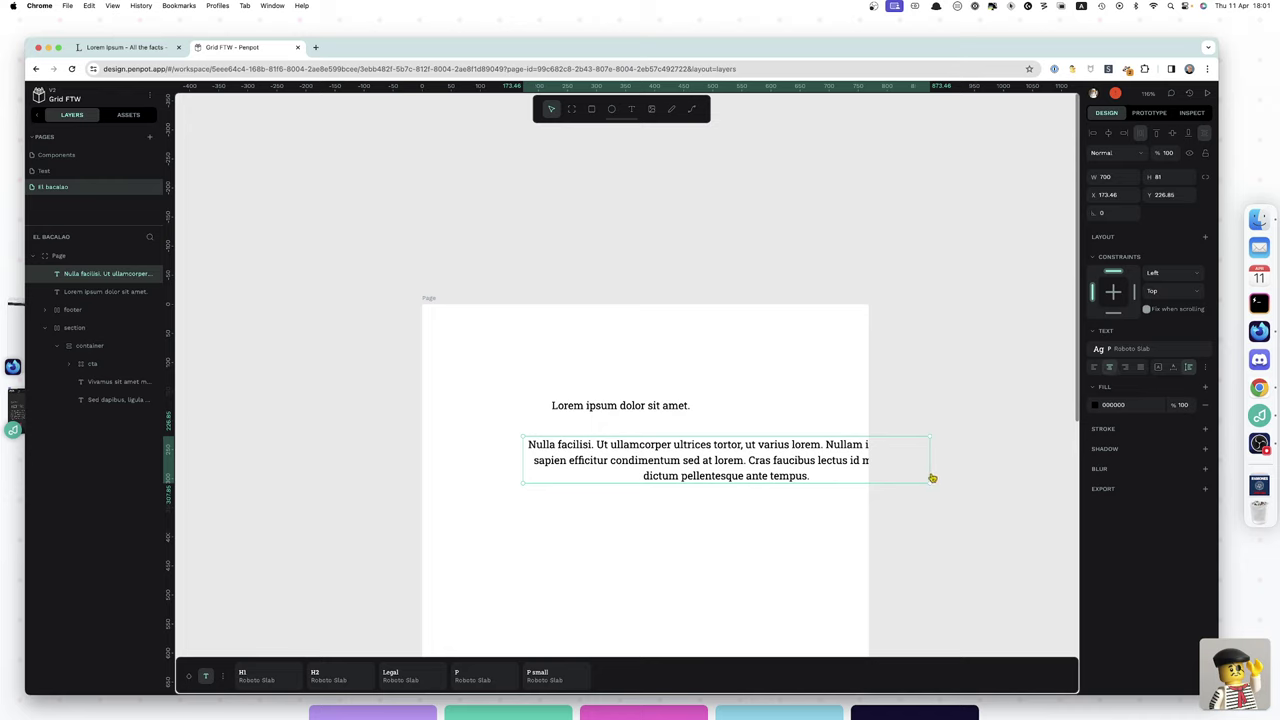
{"action": "left_click_drag", "start_coordinate": [927, 463], "coordinate": [826, 468]}
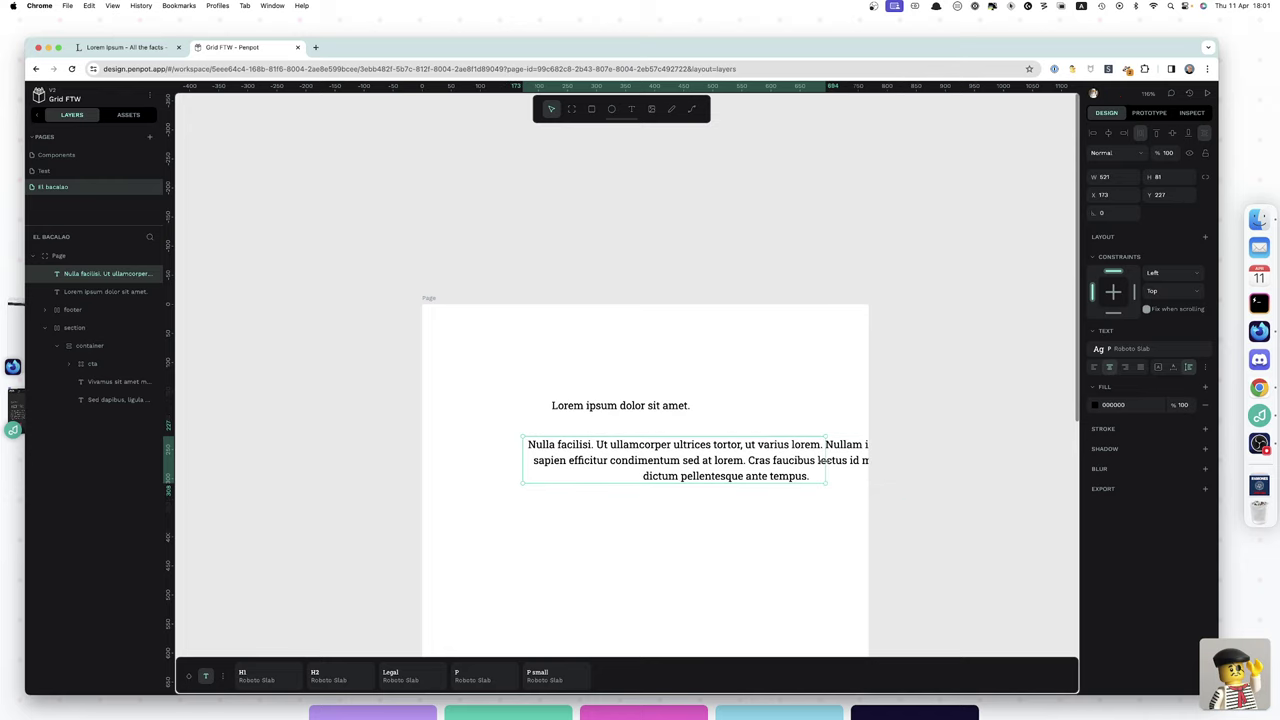
- Apply the H1 typography to the "Lorem ipsum dolor sit amet." heading
{"action": "left_click", "coordinate": [600, 413]}
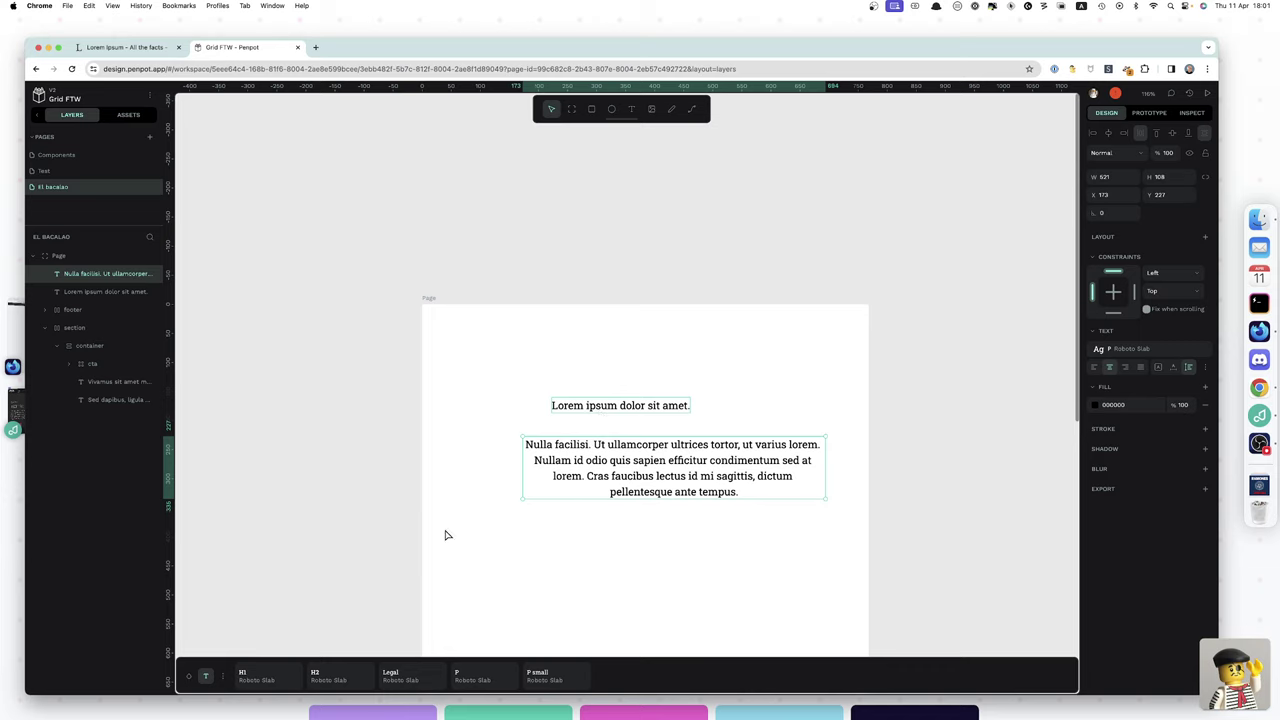
{"action": "left_click", "coordinate": [266, 679]}
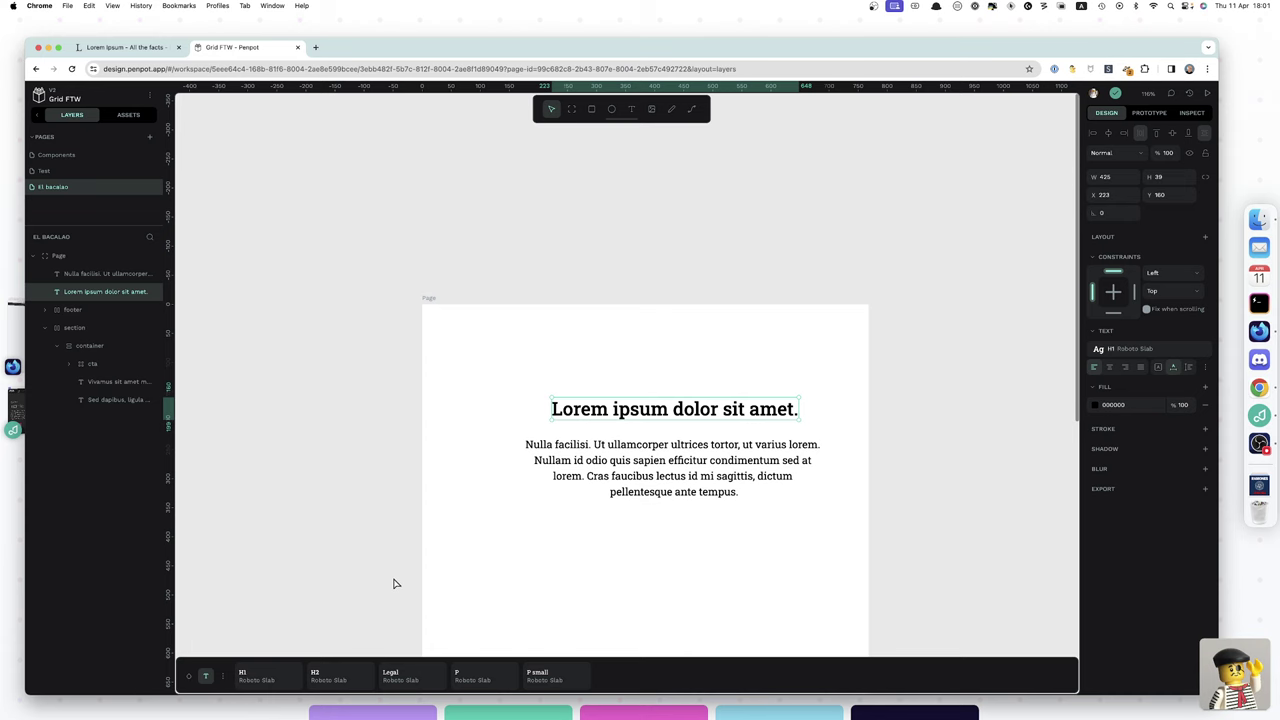
- Wrap the heading and paragraph together in a flex layout board and centre its items horizontally
{"action": "scroll", "coordinate": [580, 478], "scroll_direction": "up", "scroll_amount": 5, "text": "ctrl"}
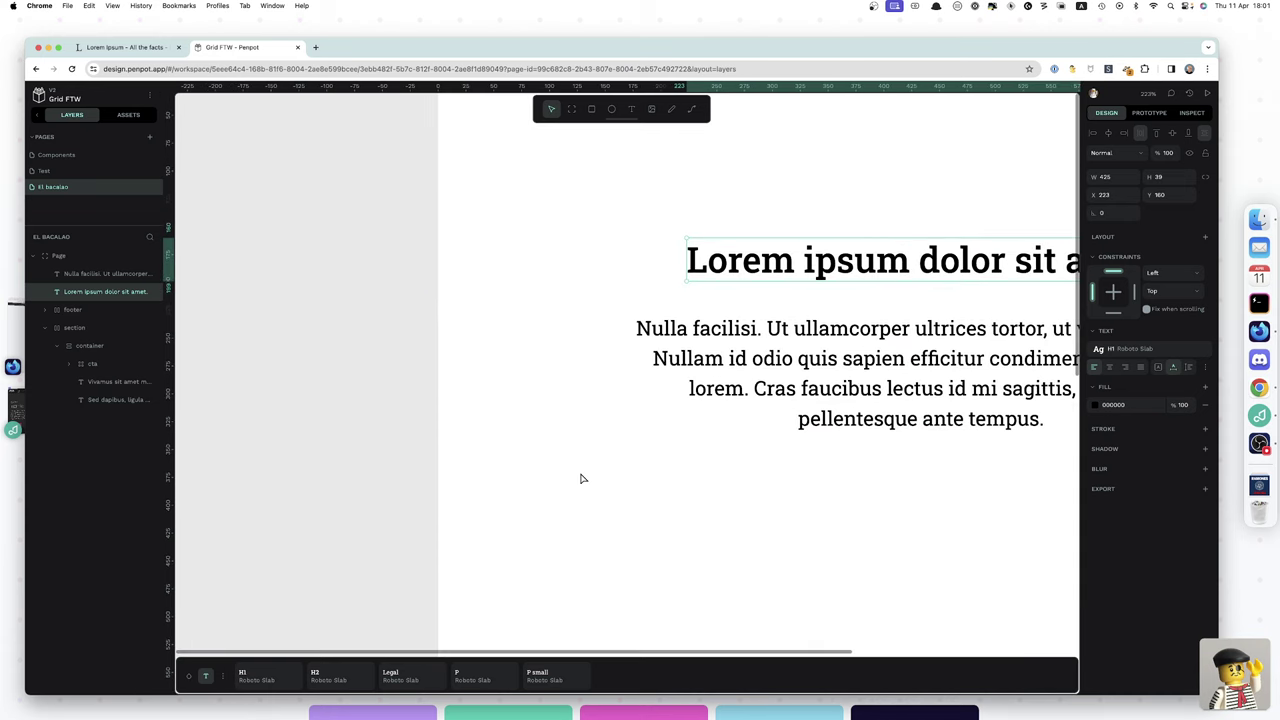
{"action": "scroll", "coordinate": [580, 478], "scroll_direction": "right", "scroll_amount": 1}
{"action": "scroll", "coordinate": [580, 478], "scroll_direction": "right", "scroll_amount": 4}
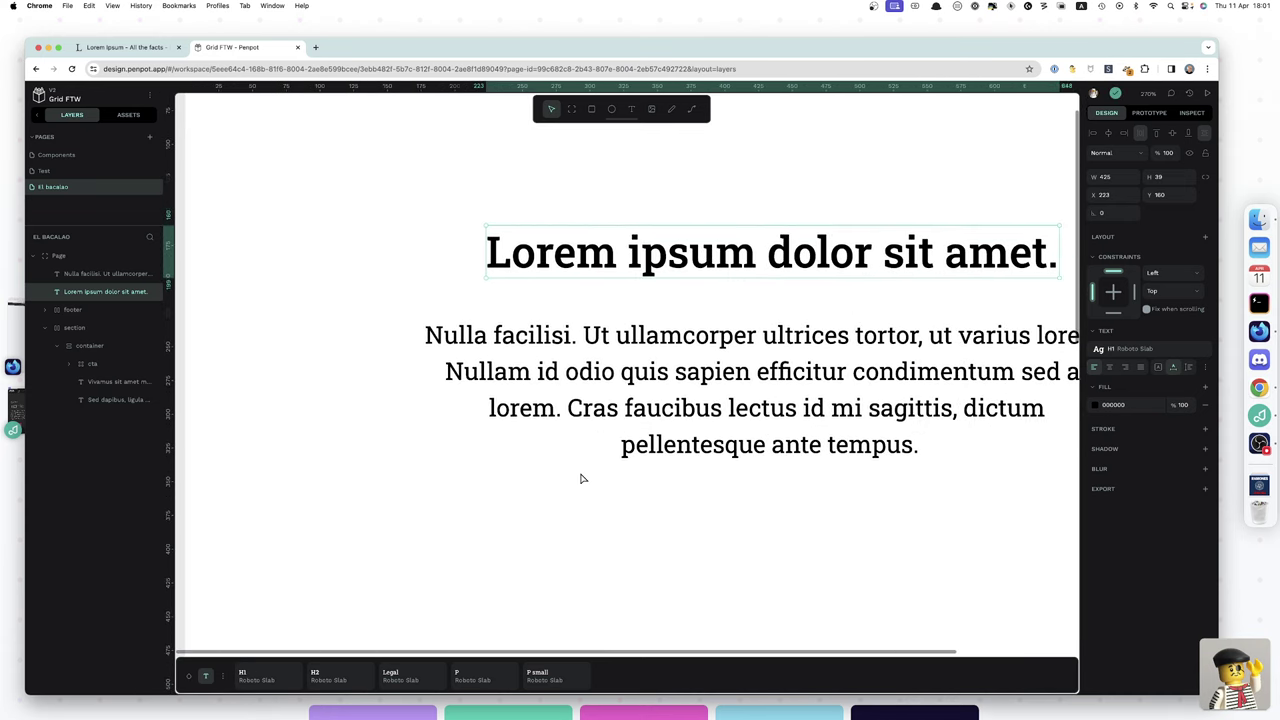
{"action": "scroll", "coordinate": [581, 484], "scroll_direction": "down", "scroll_amount": 2, "text": "ctrl"}
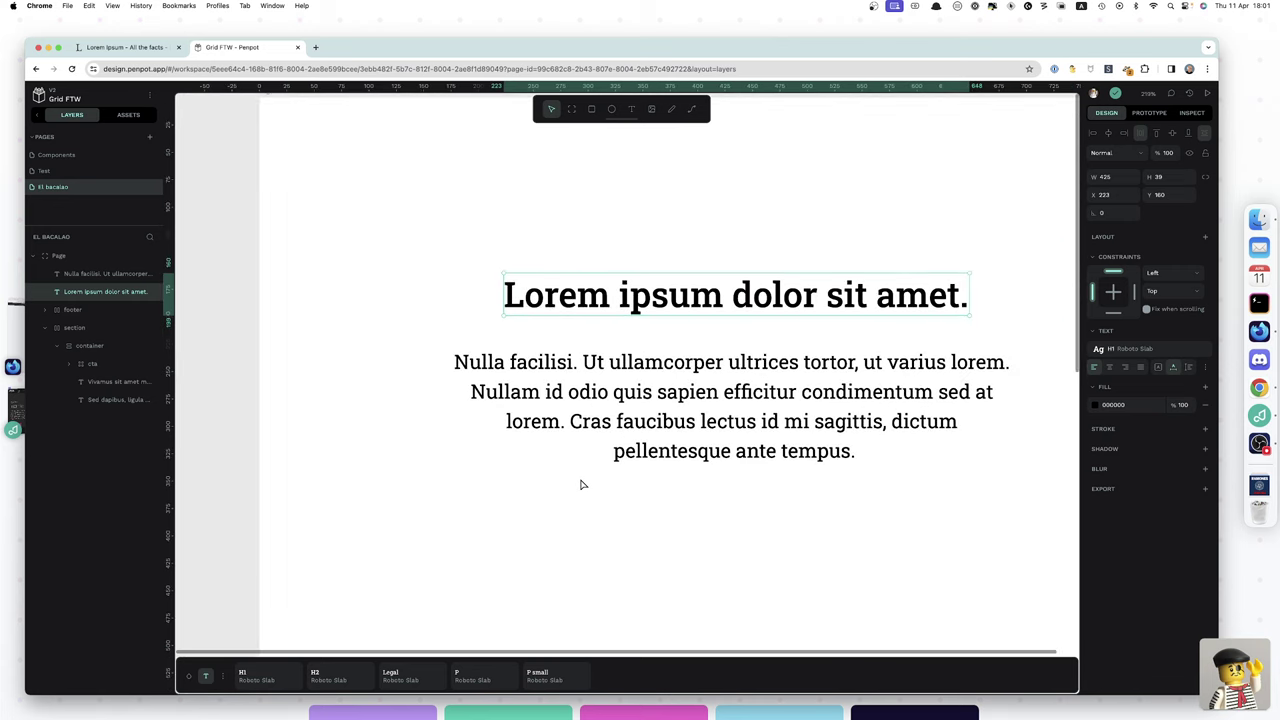
{"action": "scroll", "coordinate": [581, 484], "scroll_direction": "down", "scroll_amount": 2, "text": "ctrl"}
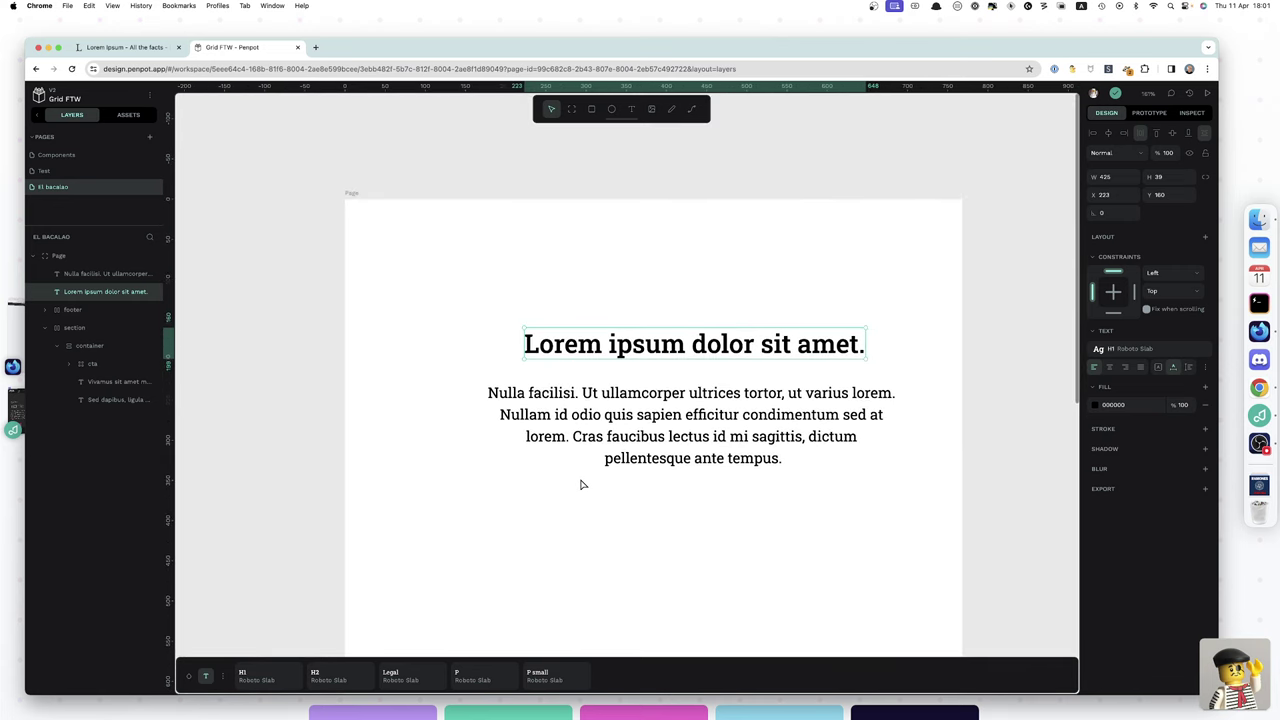
{"action": "scroll", "coordinate": [581, 484], "scroll_direction": "right", "scroll_amount": 5}
{"action": "scroll", "coordinate": [581, 484], "scroll_direction": "left", "scroll_amount": 2}
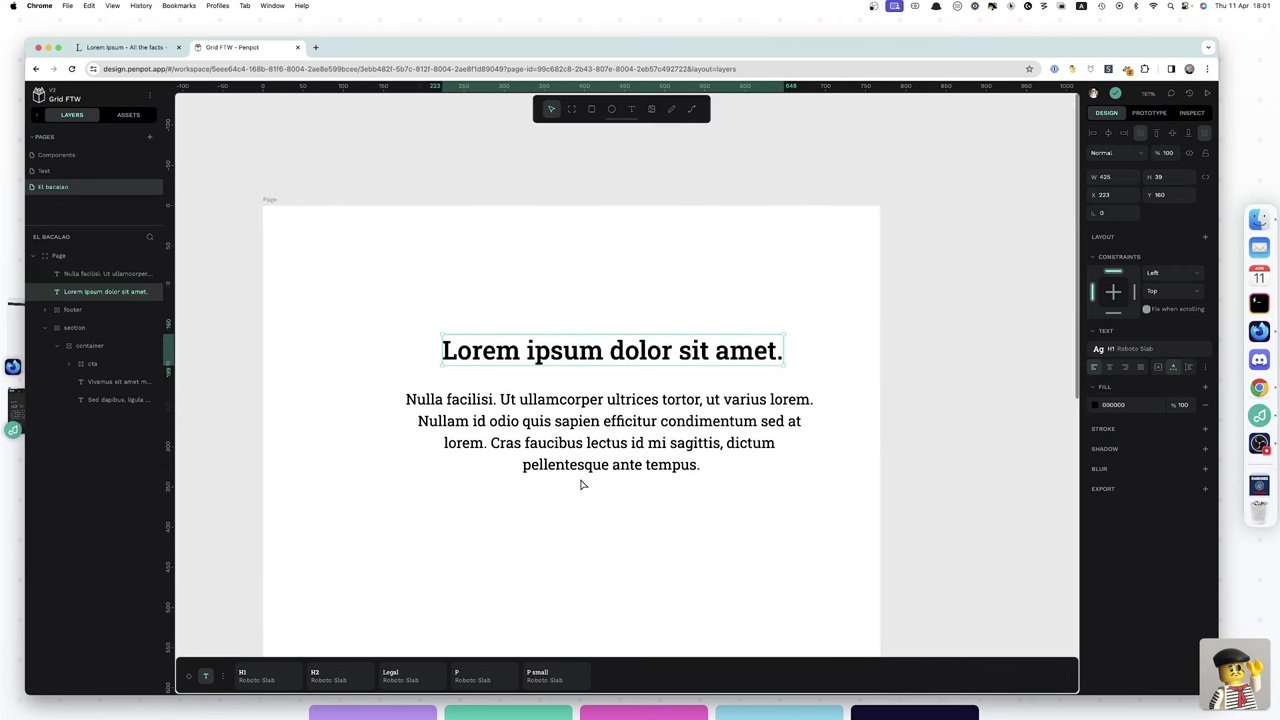
{"action": "scroll", "coordinate": [581, 484], "scroll_direction": "up", "scroll_amount": 3, "text": "ctrl"}
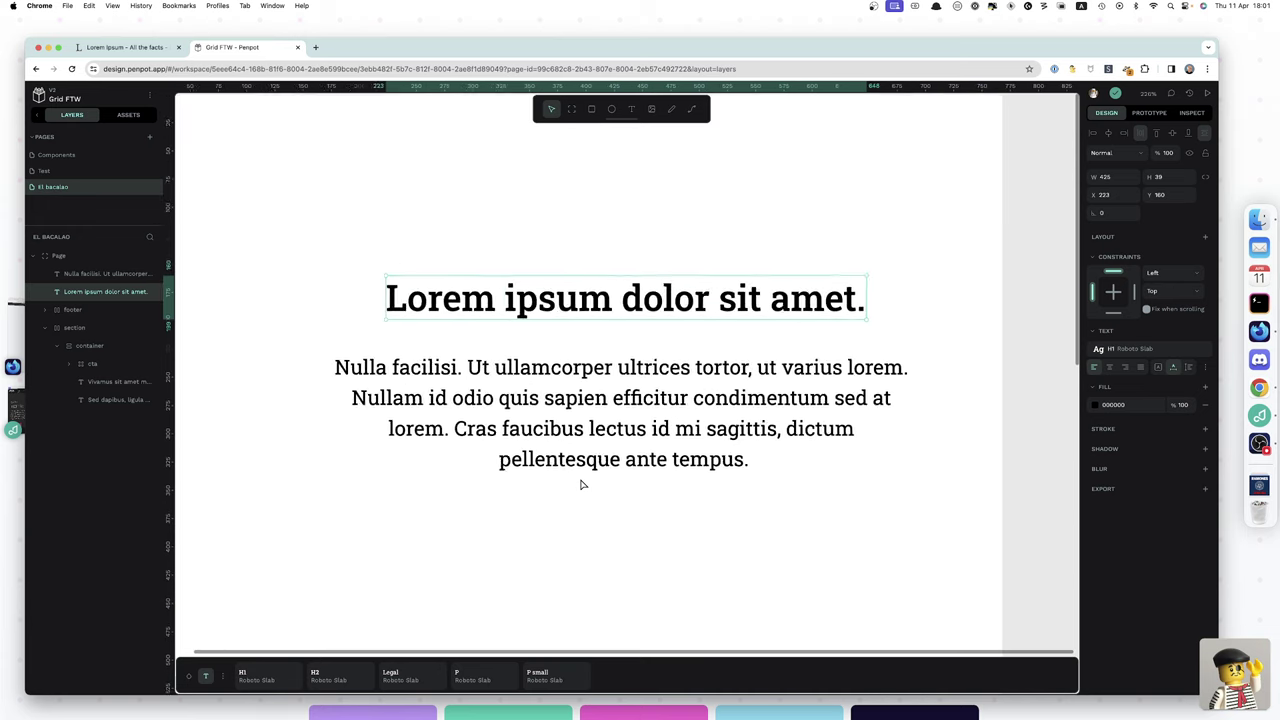
{"action": "left_click", "coordinate": [555, 365], "text": "shift"}
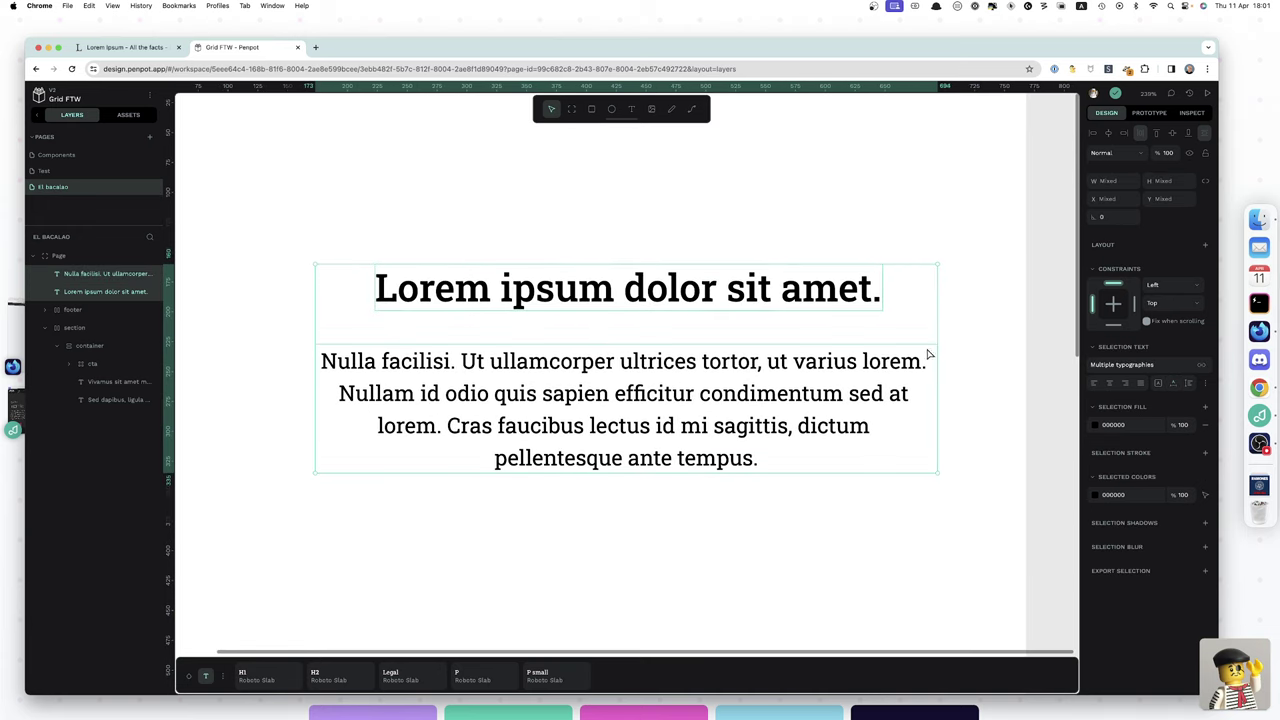
{"action": "left_click", "coordinate": [1207, 246]}
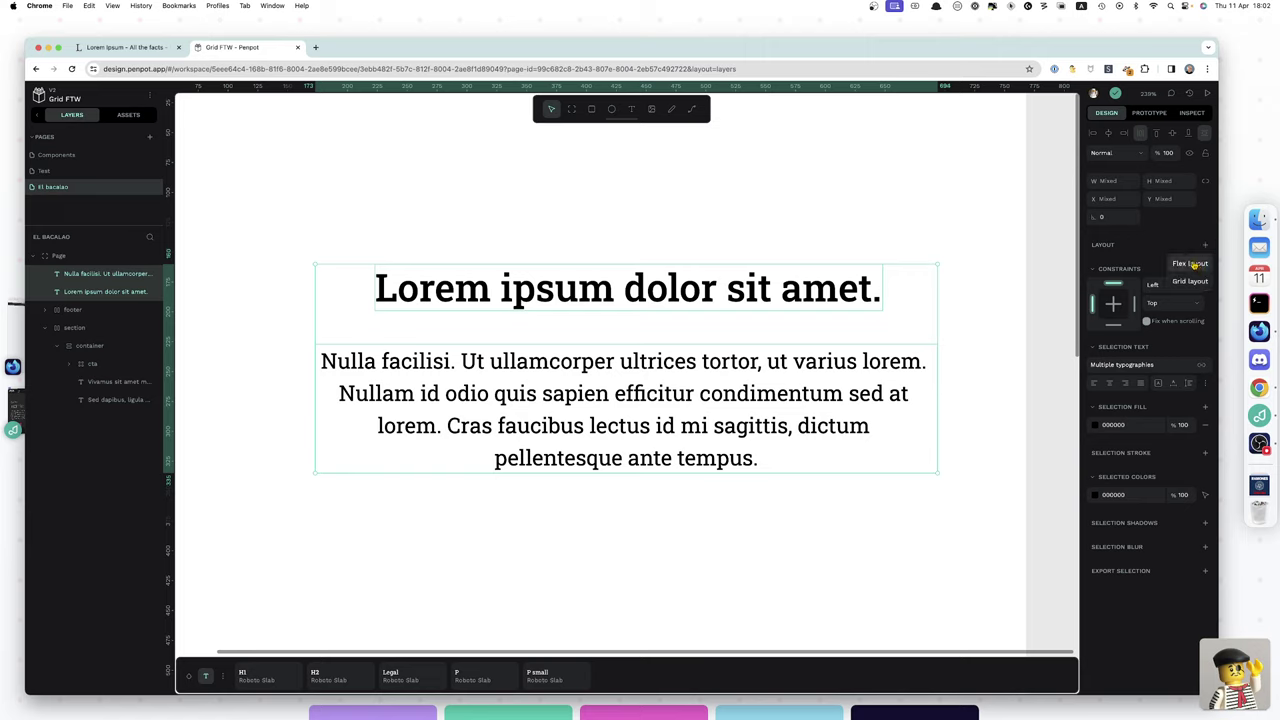
{"action": "left_click", "coordinate": [1190, 263]}
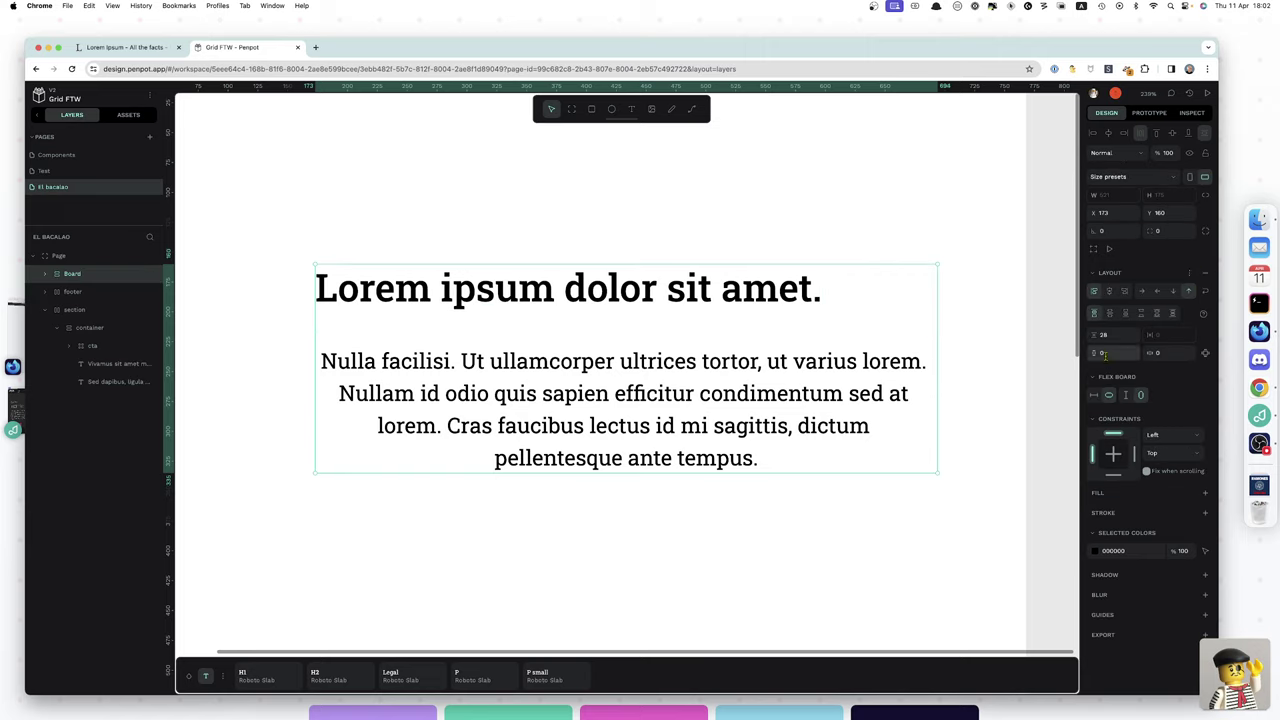
{"action": "left_click", "coordinate": [1110, 292]}
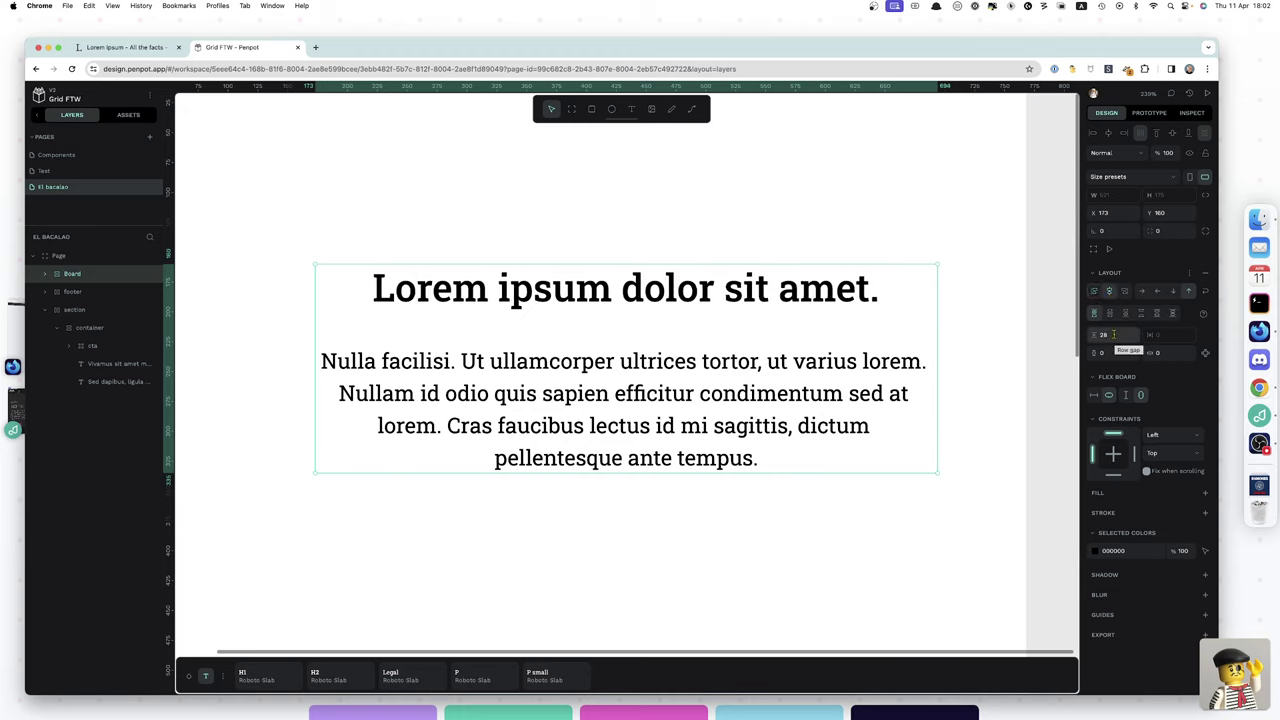
- Set the new flex board's row gap to 16 and its horizontal padding to 50
{"action": "left_click", "coordinate": [1113, 334]}
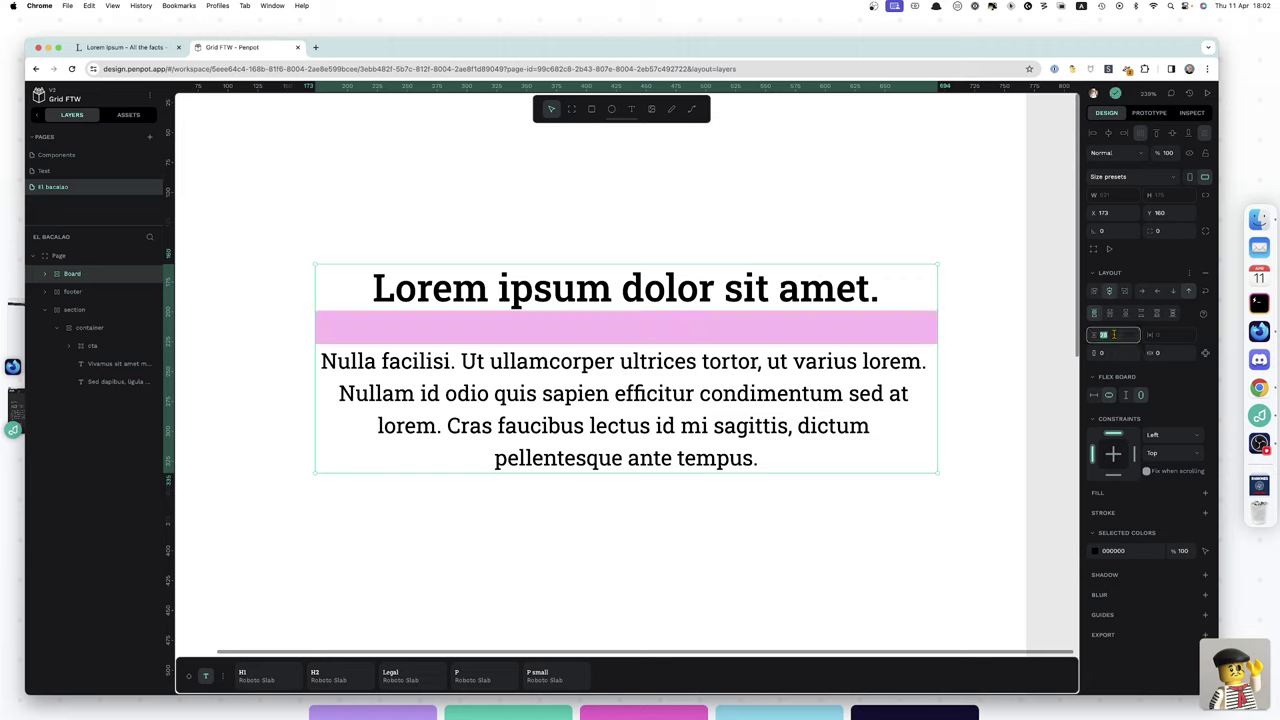
{"action": "type", "text": "16"}
{"action": "key", "text": "Tab"}
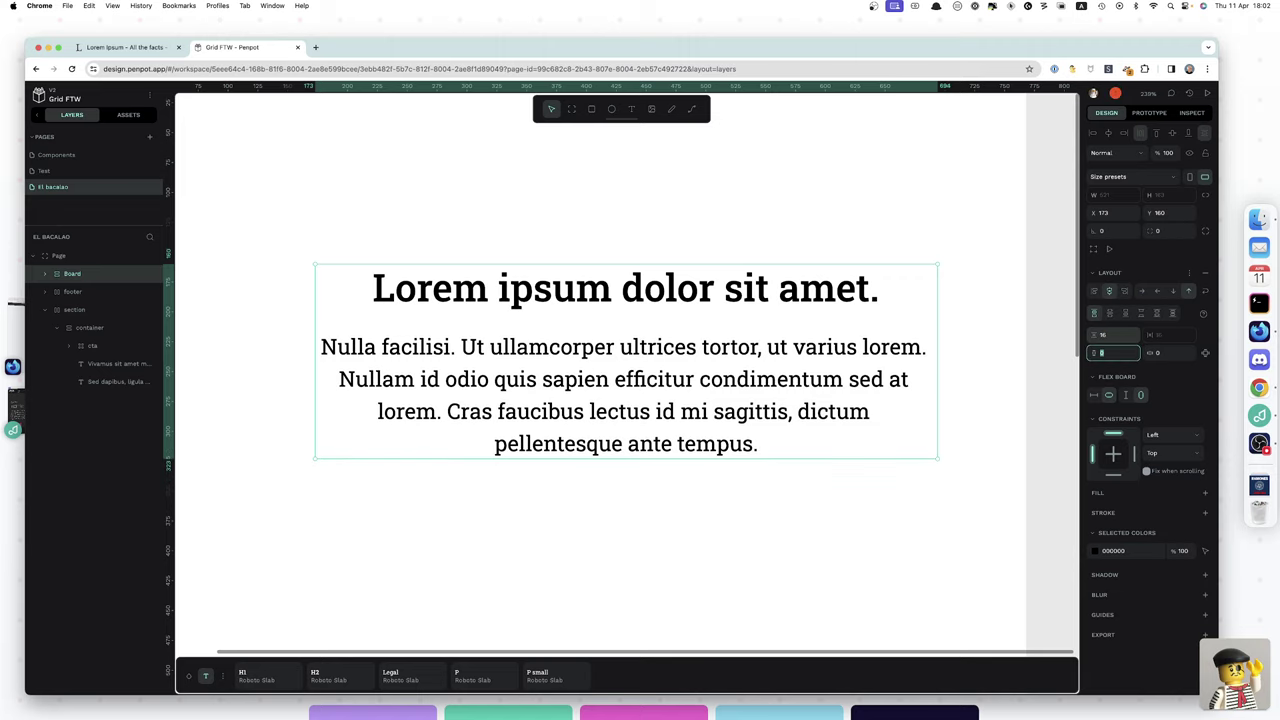
{"action": "key", "text": "Tab"}
{"action": "type", "text": "50"}
{"action": "key", "text": "Return"}
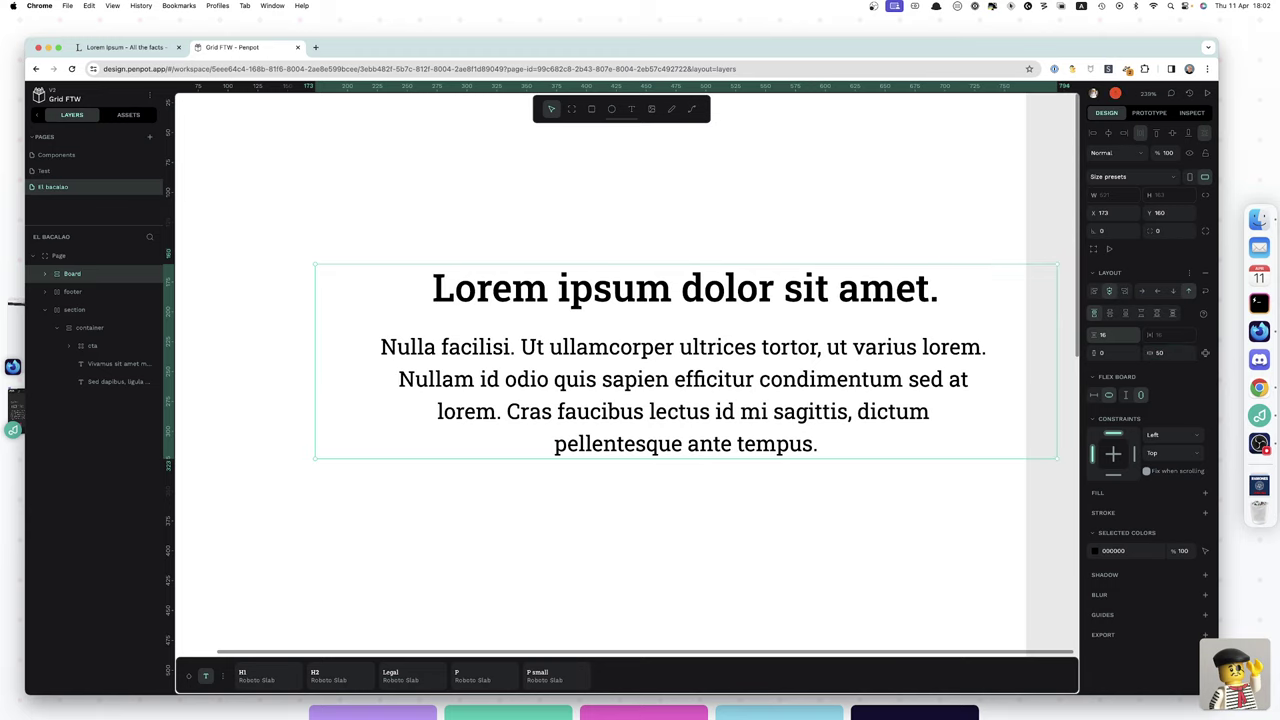
- Rename the new flex board holding the heading and paragraph as container
{"action": "double_click", "coordinate": [73, 275]}
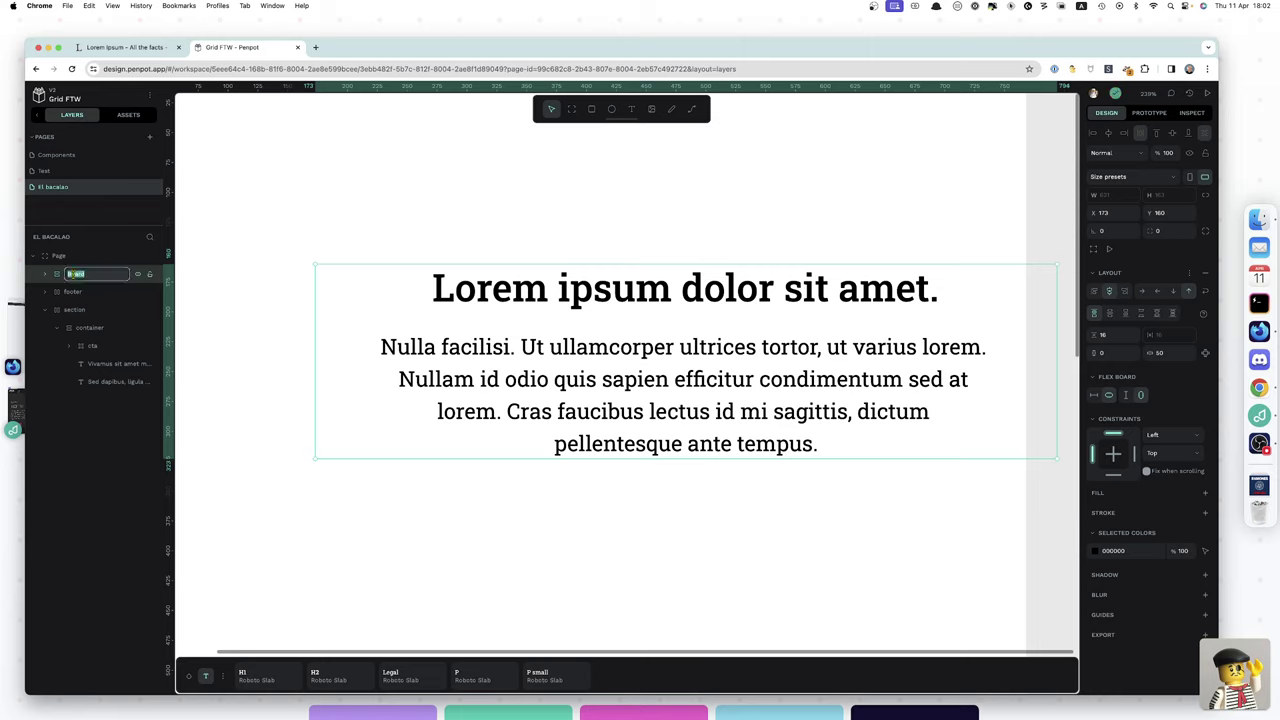
{"action": "type", "text": "h"}
{"action": "type", "text": "ontainer"}
{"action": "key", "text": "Return"}
- Align the new container to the left edge of the Page board and stretch it to the full page width of 768
{"action": "mouse_move", "coordinate": [590, 332]}
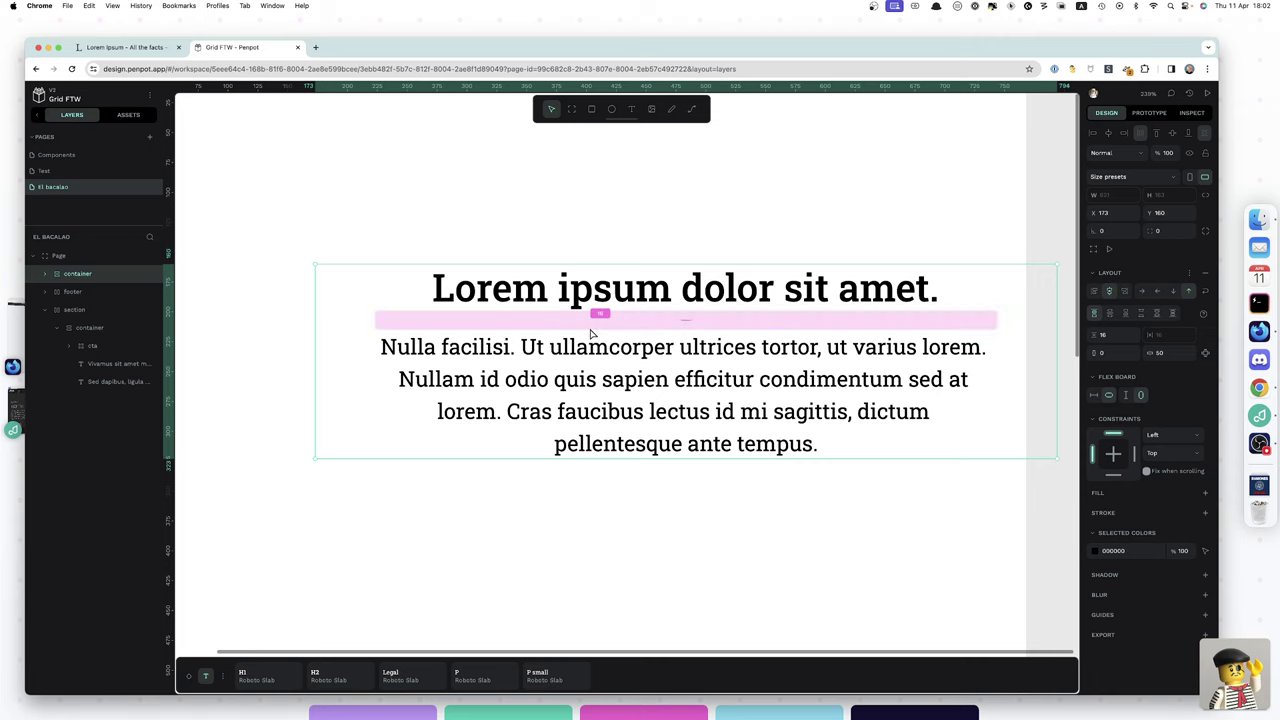
{"action": "scroll", "coordinate": [590, 332], "scroll_direction": "down", "scroll_amount": 5, "text": "ctrl"}
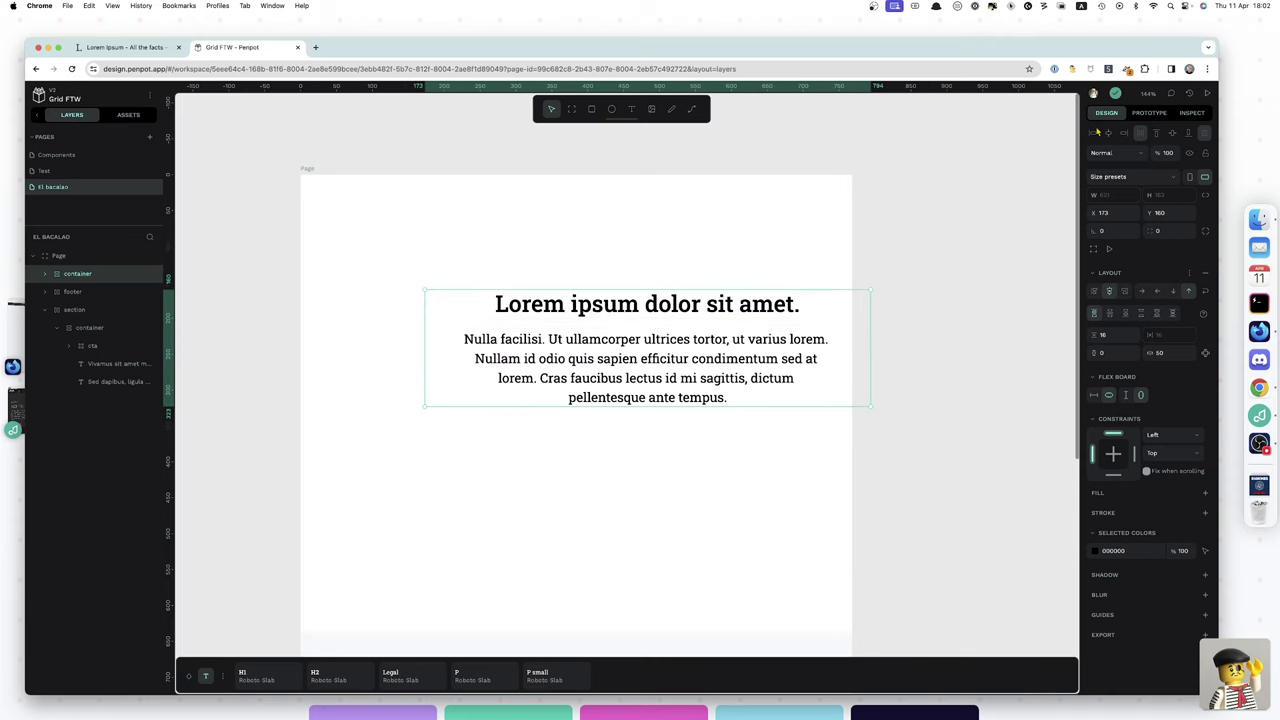
{"action": "left_click", "coordinate": [1093, 133]}
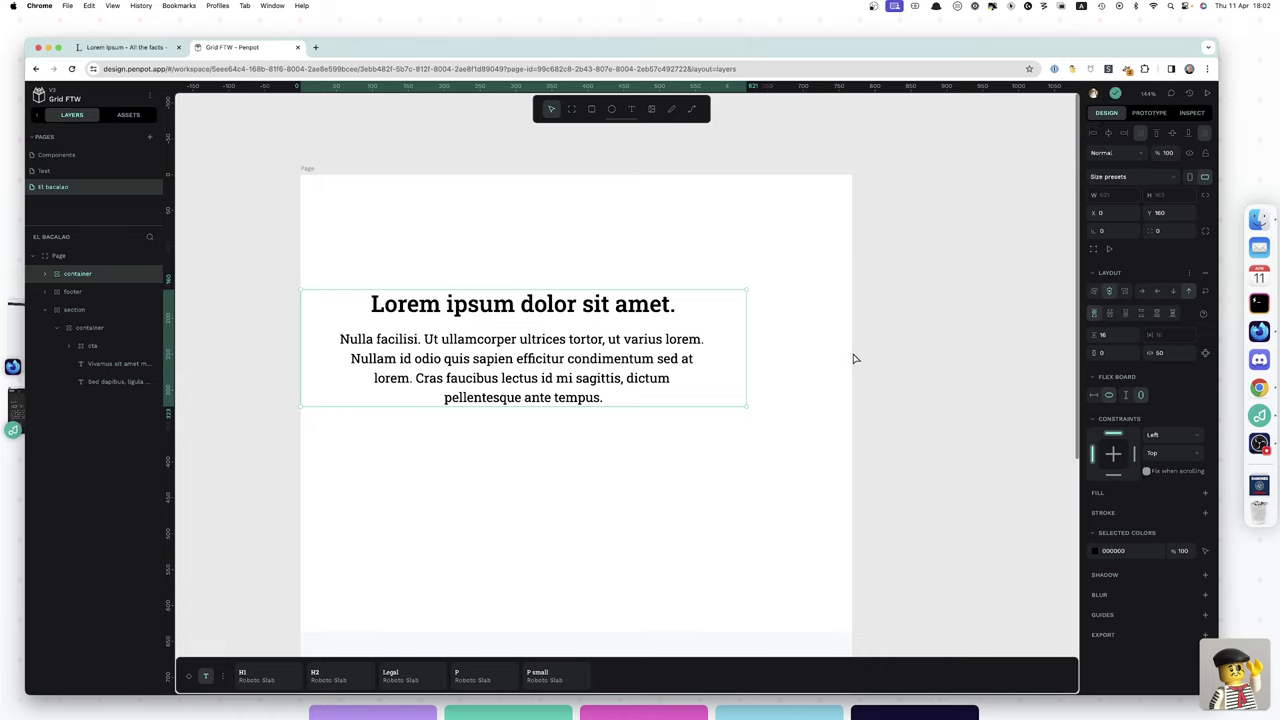
{"action": "left_click_drag", "start_coordinate": [855, 358], "coordinate": [852, 358]}
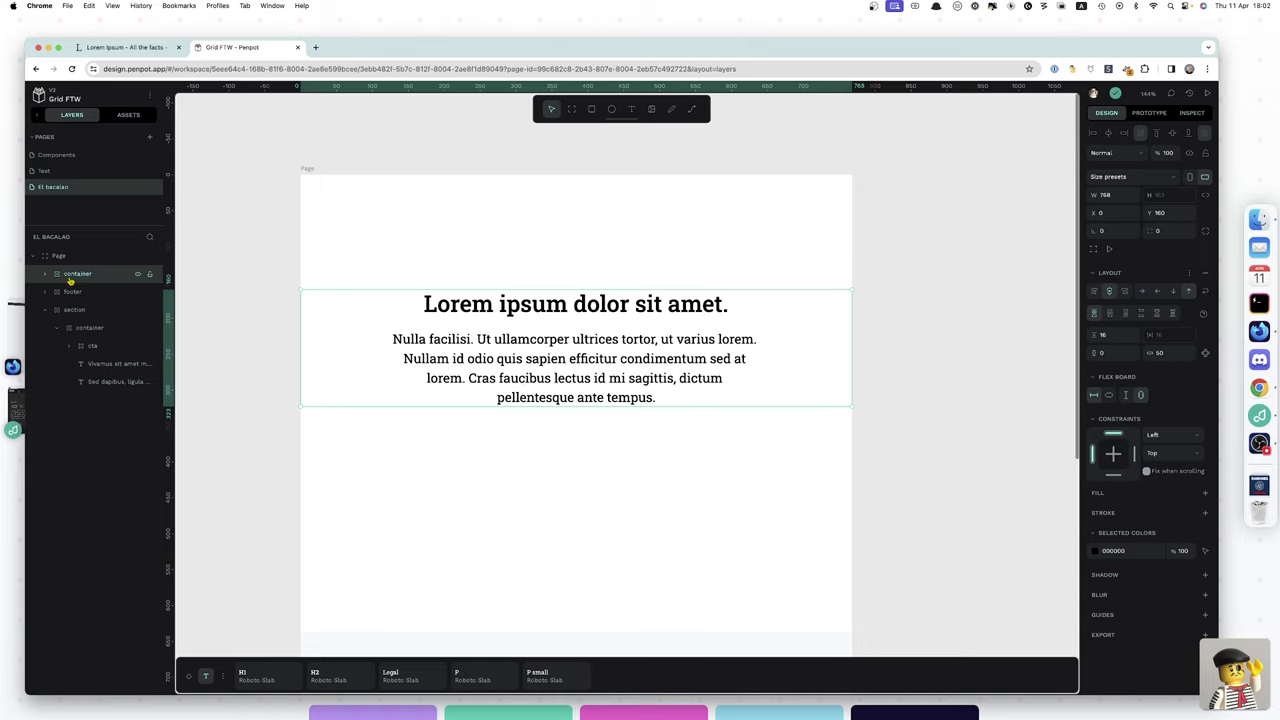
- Group the container holding the heading and paragraph and rename the group as section
{"action": "key", "text": "super+g"}
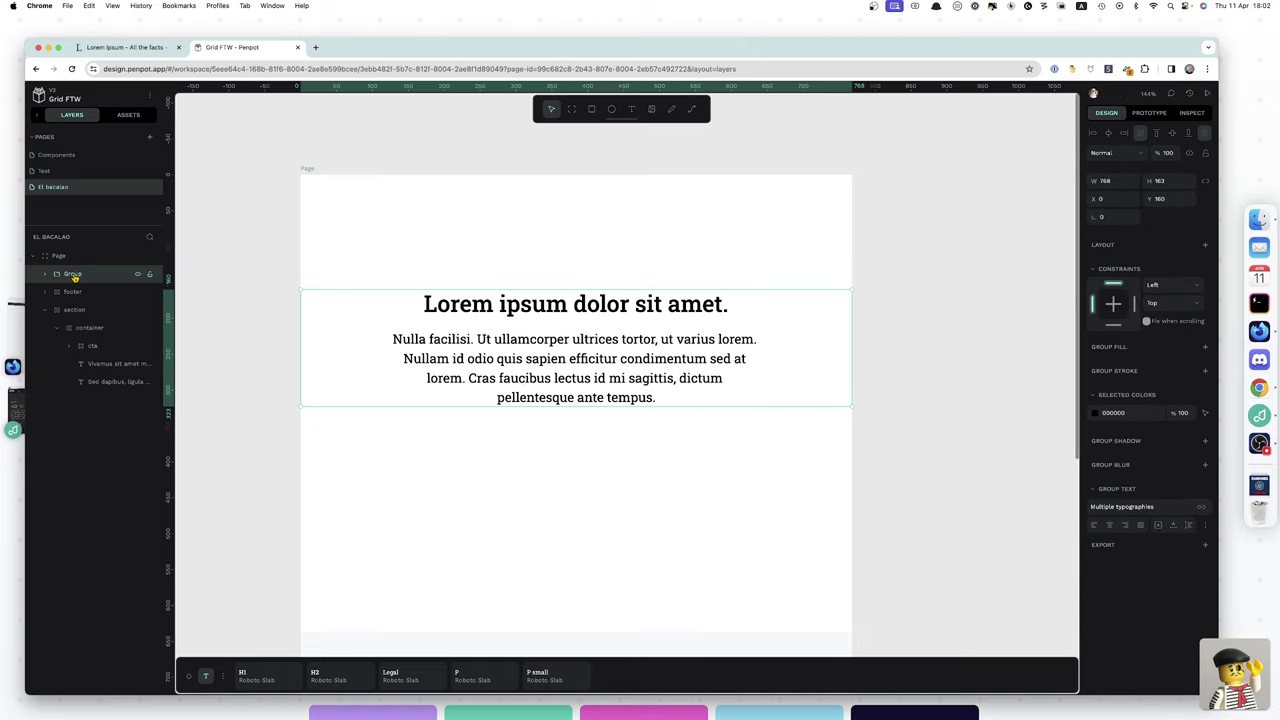
{"action": "double_click", "coordinate": [74, 275]}
{"action": "type", "text": "ction"}
{"action": "key", "text": "Return"}
- Give the new section a flex layout with a vertical padding of 40 and align it to the top of the Page board
{"action": "left_click", "coordinate": [1205, 245]}
{"action": "left_click", "coordinate": [1186, 264]}
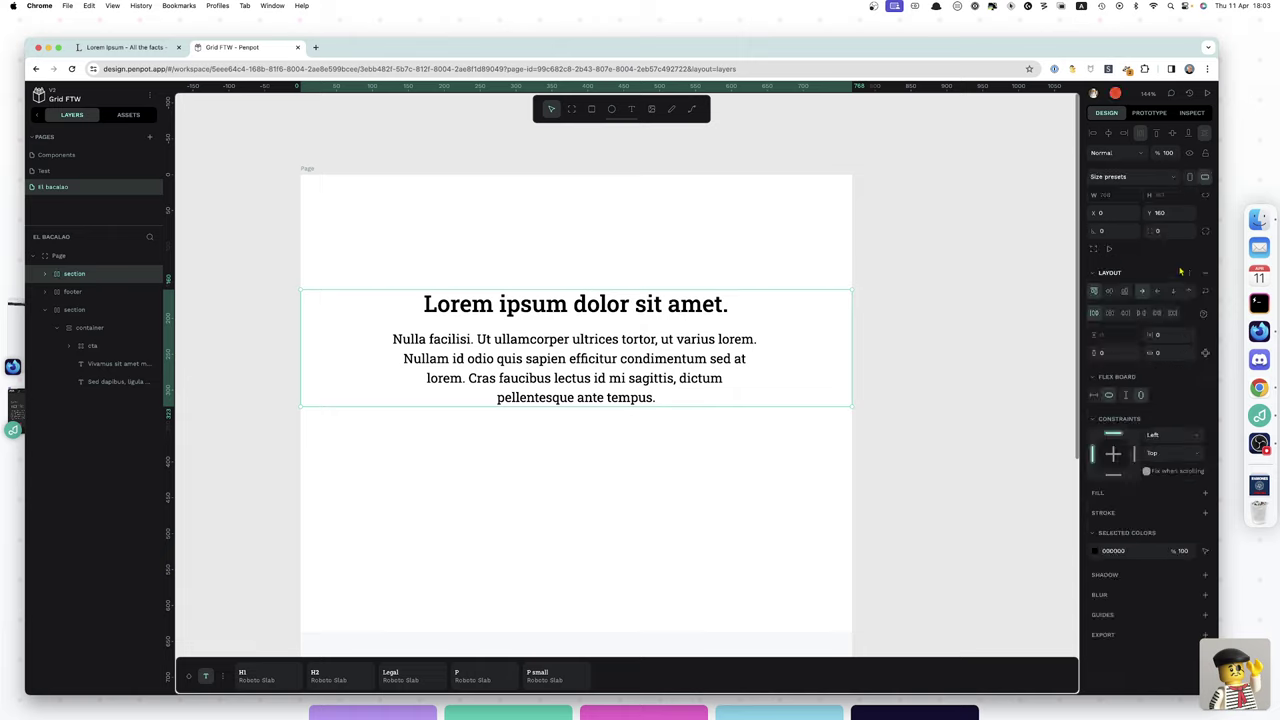
{"action": "left_click", "coordinate": [1116, 352]}
{"action": "type", "text": "4"}
{"action": "key", "text": "Return"}
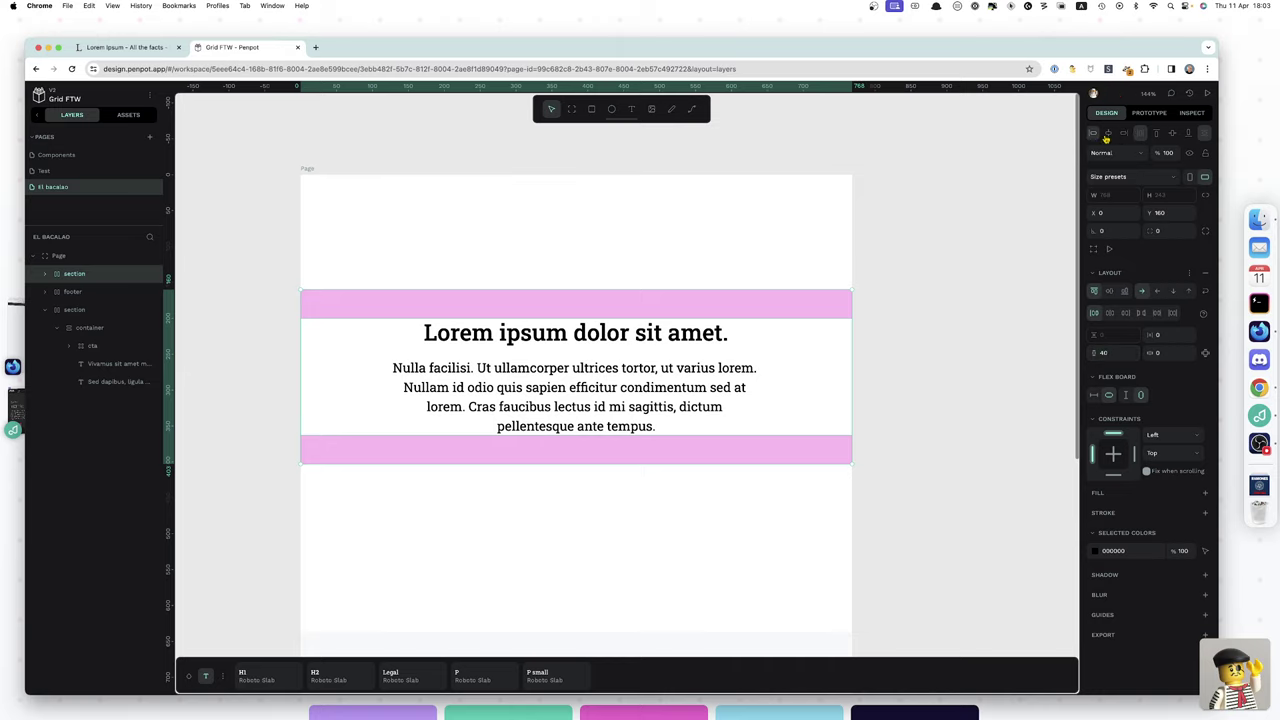
{"action": "left_click", "coordinate": [1157, 133]}
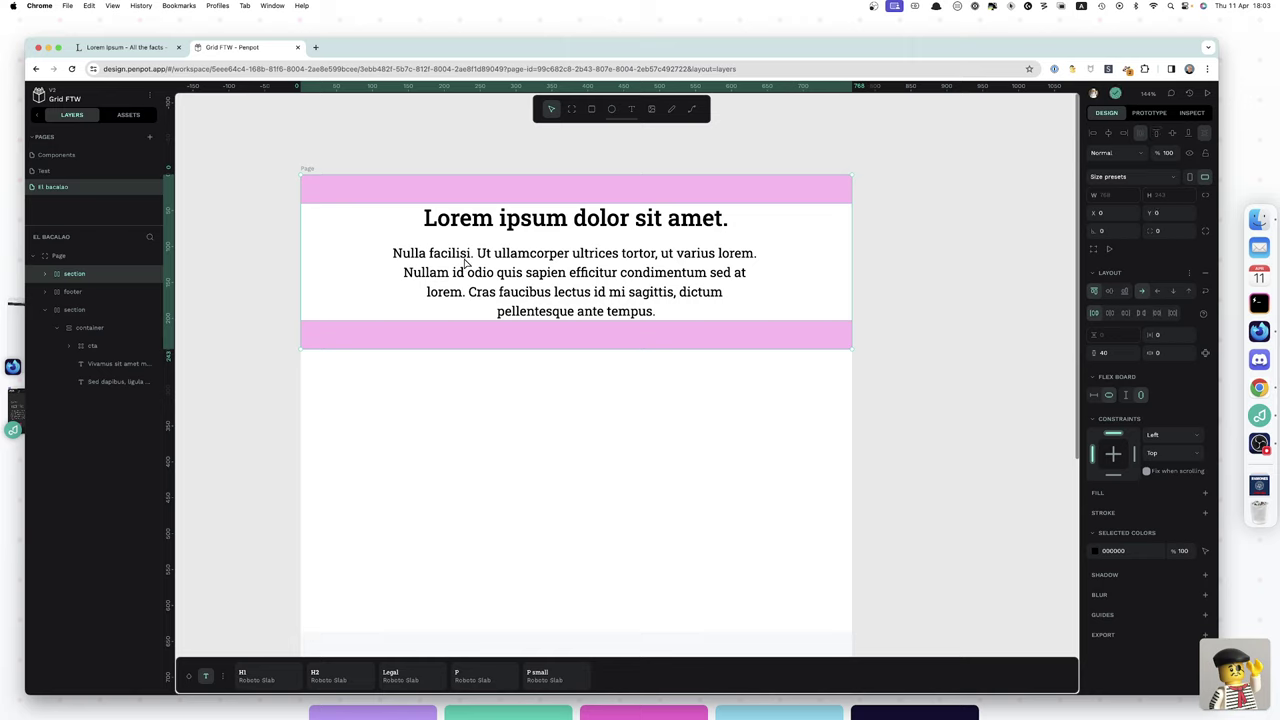
- Make the paragraph inside the new section's container fill the container's full width
{"action": "left_click", "coordinate": [43, 274]}
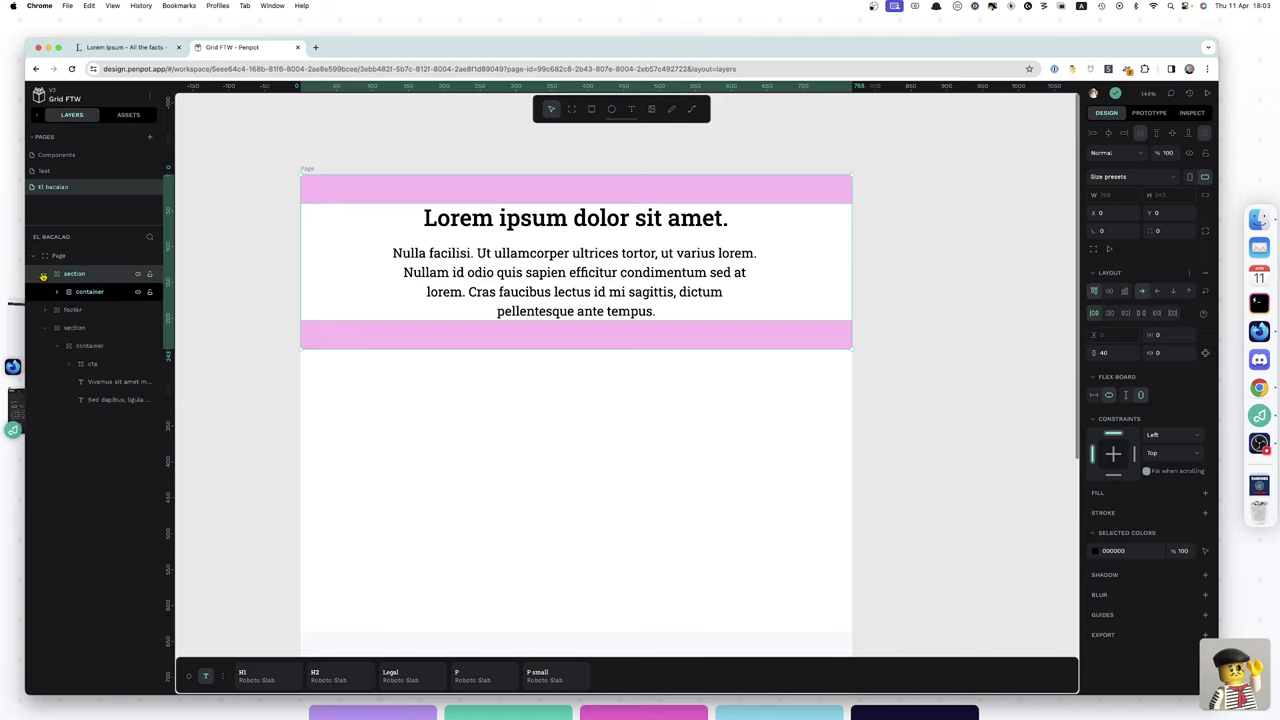
{"action": "left_click", "coordinate": [56, 292]}
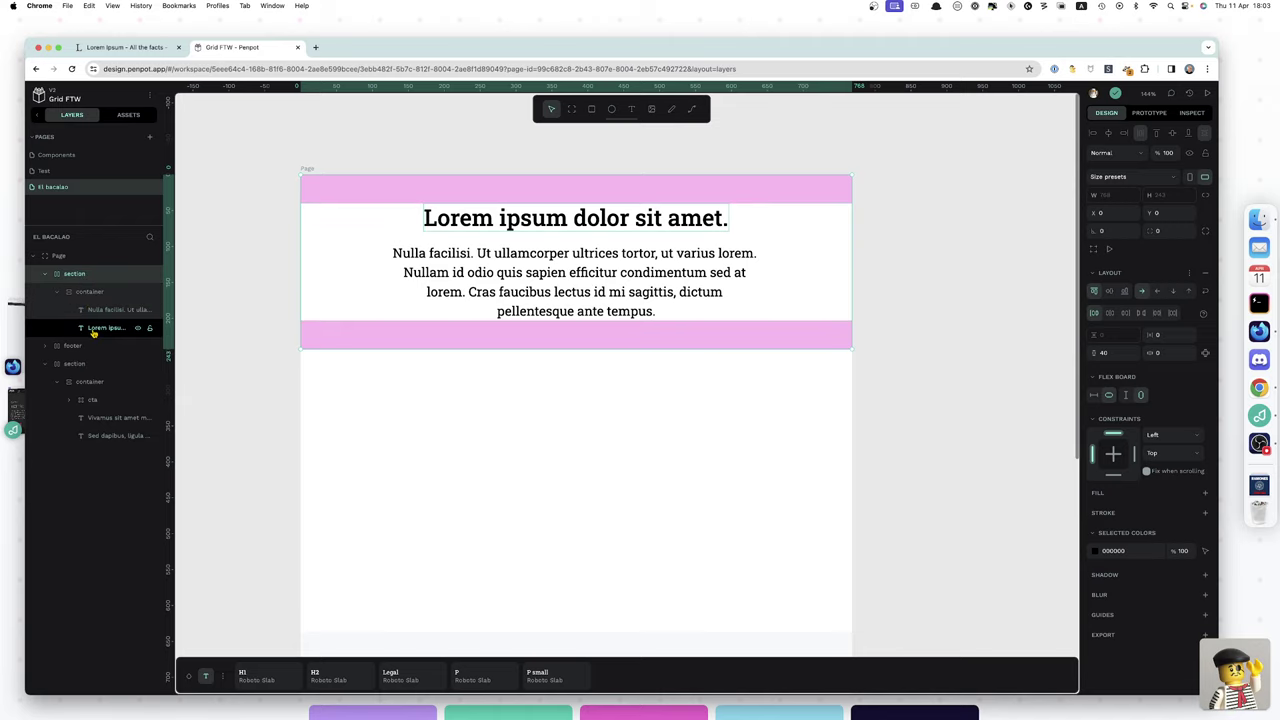
{"action": "left_click", "coordinate": [96, 312]}
{"action": "left_click", "coordinate": [96, 316]}
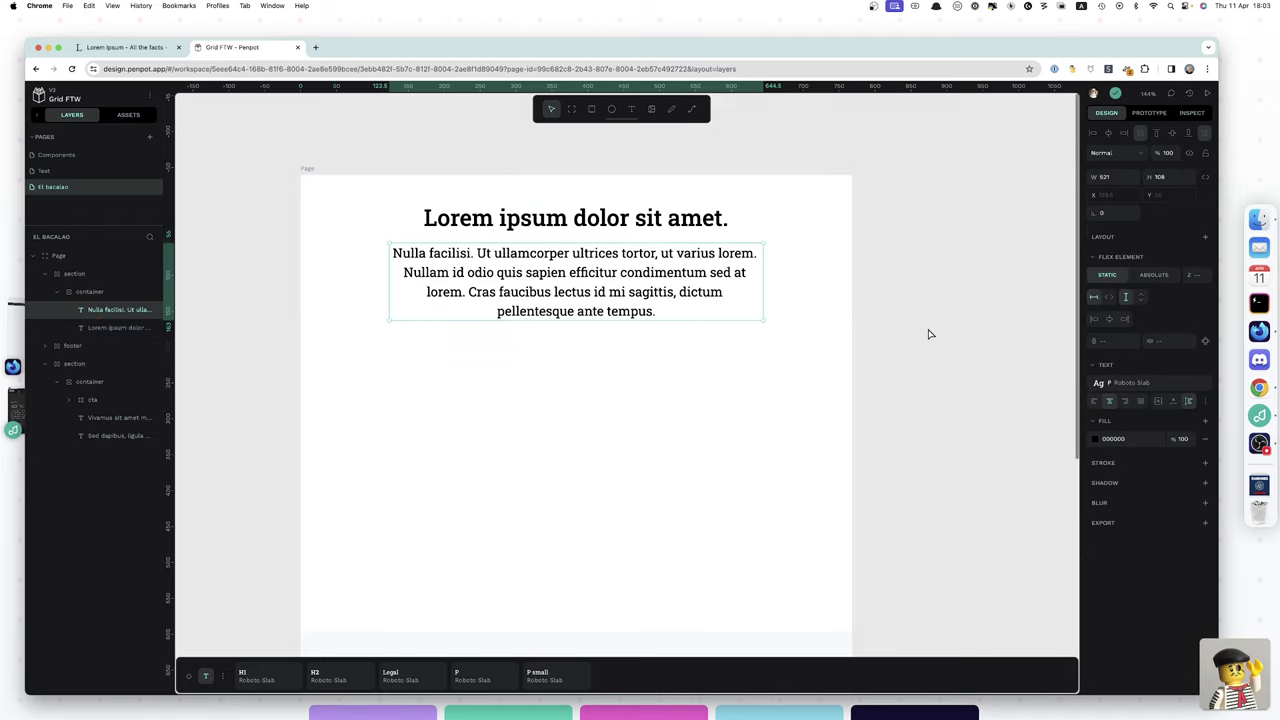
{"action": "left_click", "coordinate": [1109, 298]}
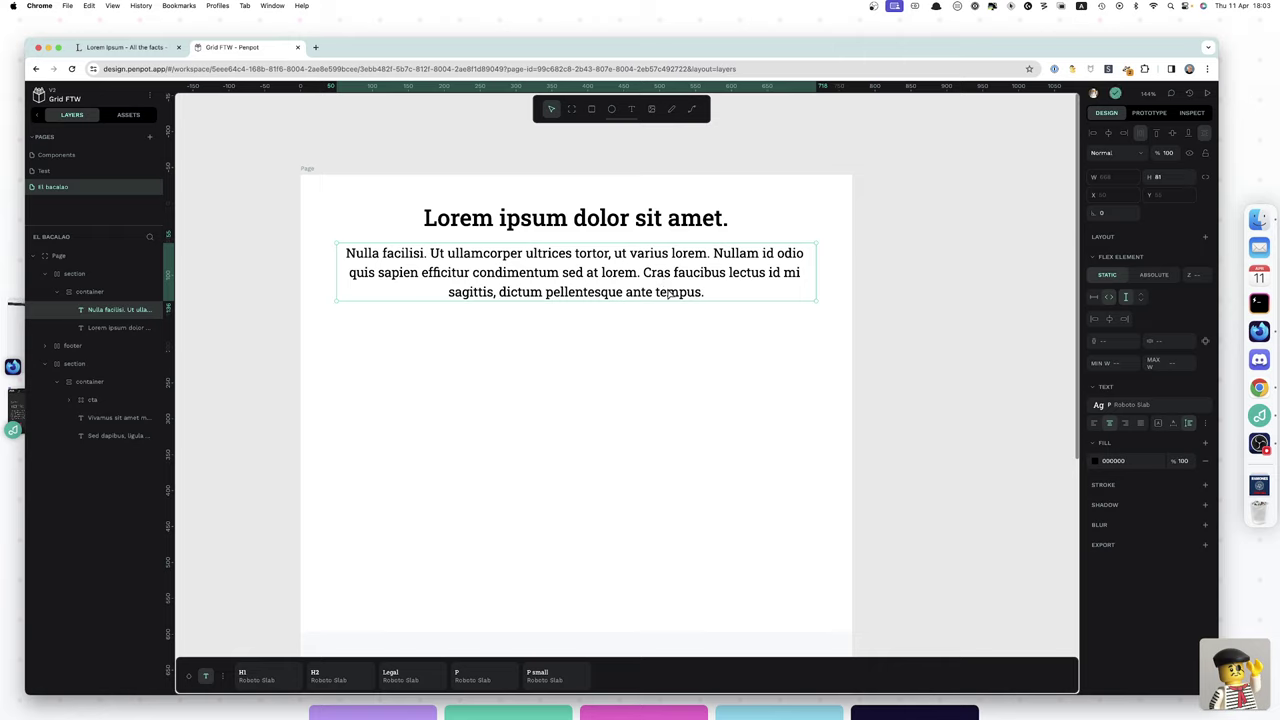
- Shorten the paragraph by deleting its last sentence, from "Cras faucibus" to the end
{"action": "double_click", "coordinate": [665, 290]}
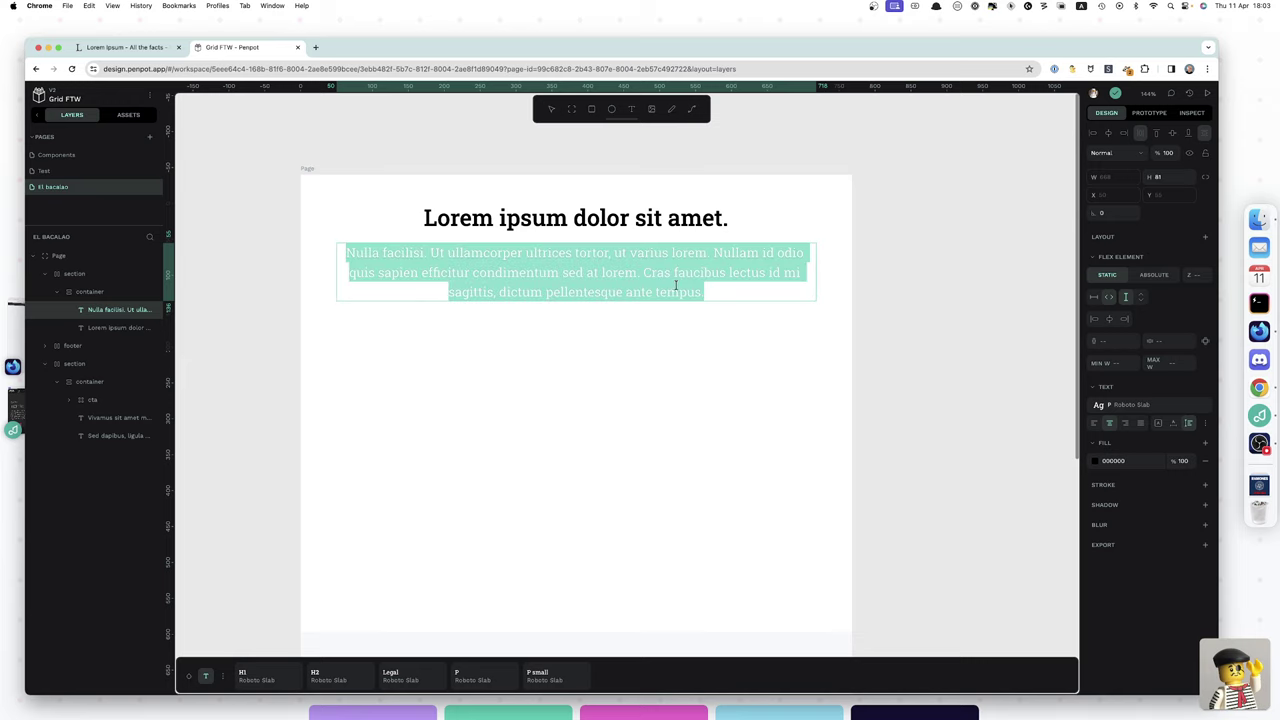
{"action": "left_click", "coordinate": [688, 290]}
{"action": "left_click_drag", "start_coordinate": [705, 292], "coordinate": [641, 272]}
{"action": "key", "text": "BackSpace"}
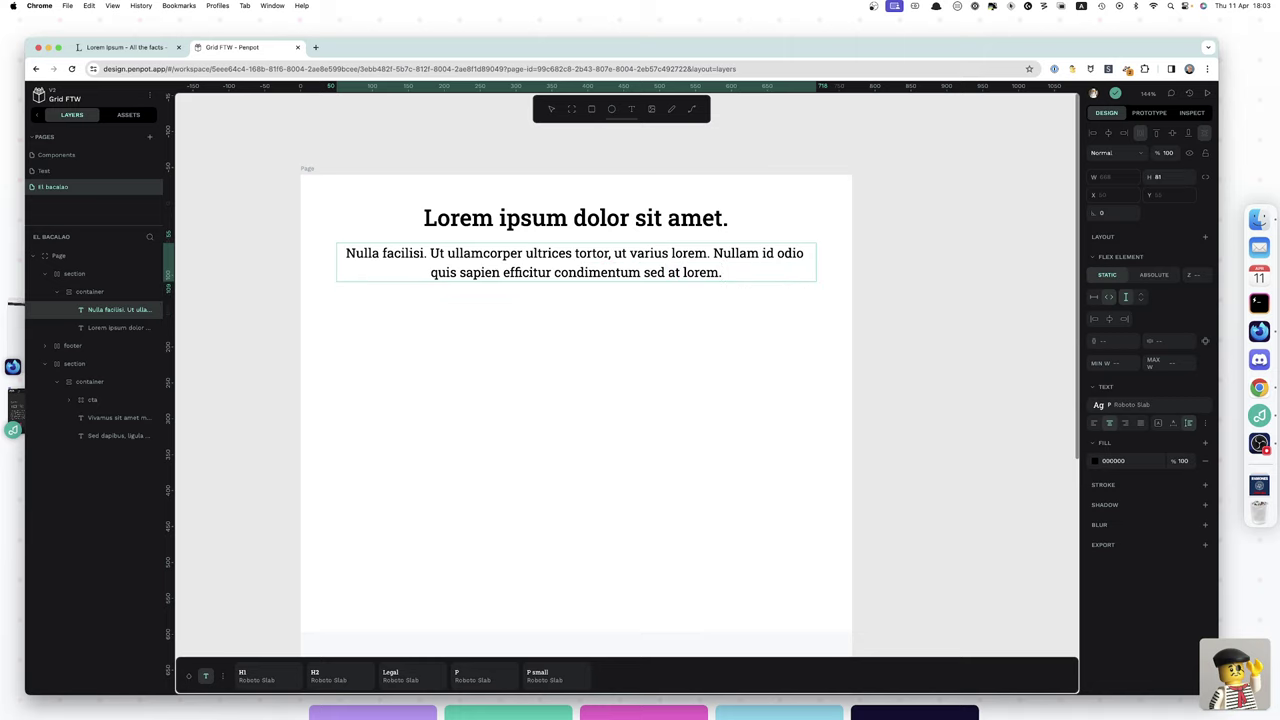
{"action": "key", "text": "Escape"}
- Try a line break before "Nullam" in the paragraph, then remove it
{"action": "double_click", "coordinate": [715, 256]}
{"action": "left_click", "coordinate": [712, 253]}
{"action": "key", "text": "Return"}
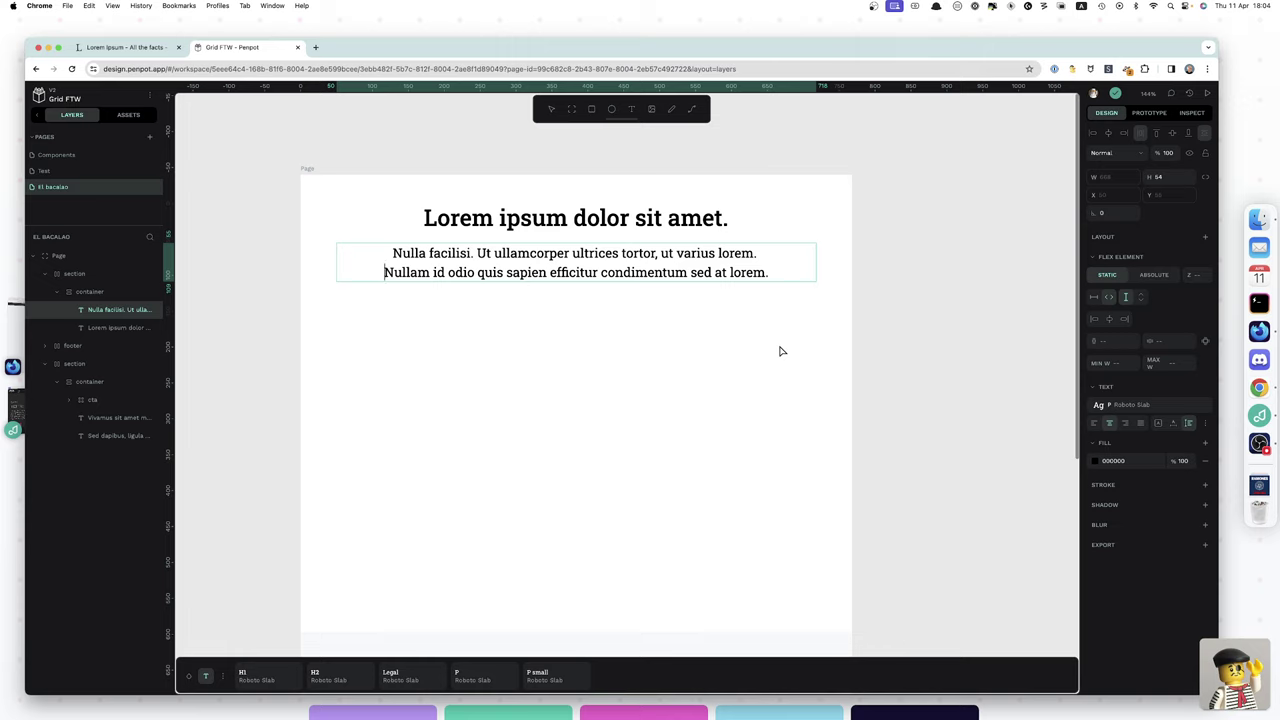
{"action": "key", "text": "BackSpace"}
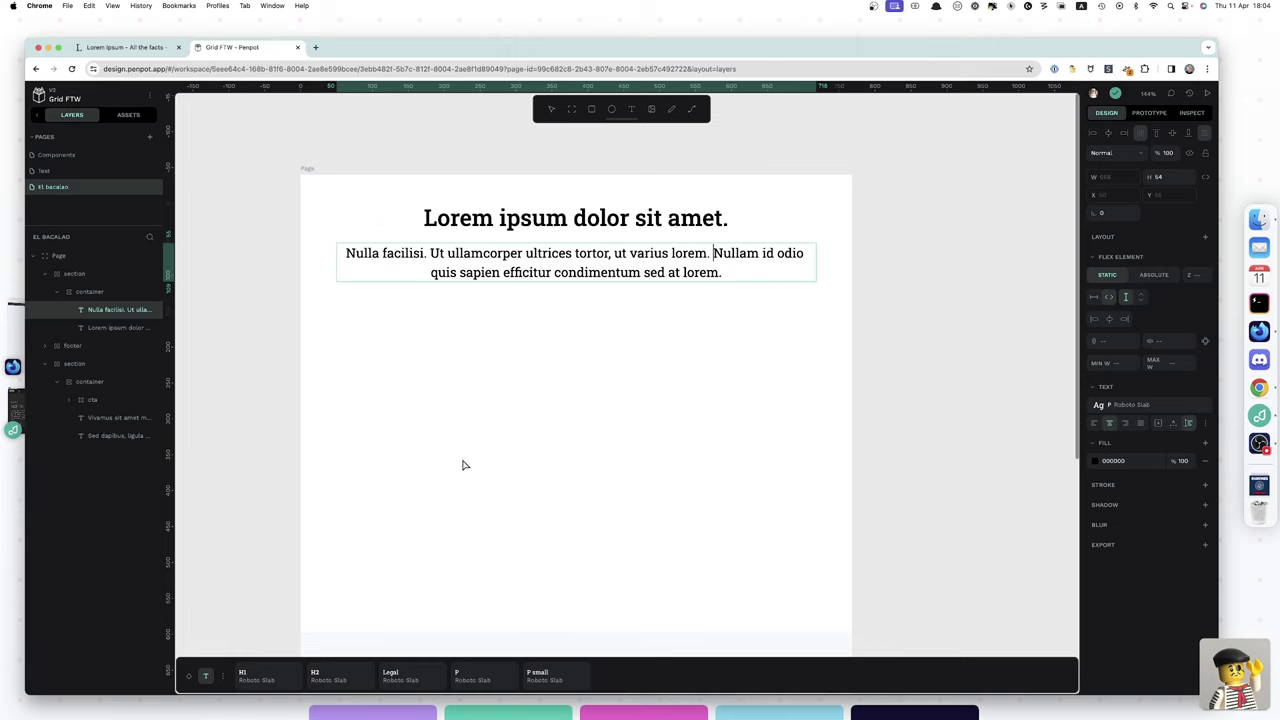
{"action": "key", "text": "Escape"}
- Place the img-thumb component from the local library below the paragraph and duplicate it alongside with a gap of about 40
{"action": "left_click", "coordinate": [126, 115]}
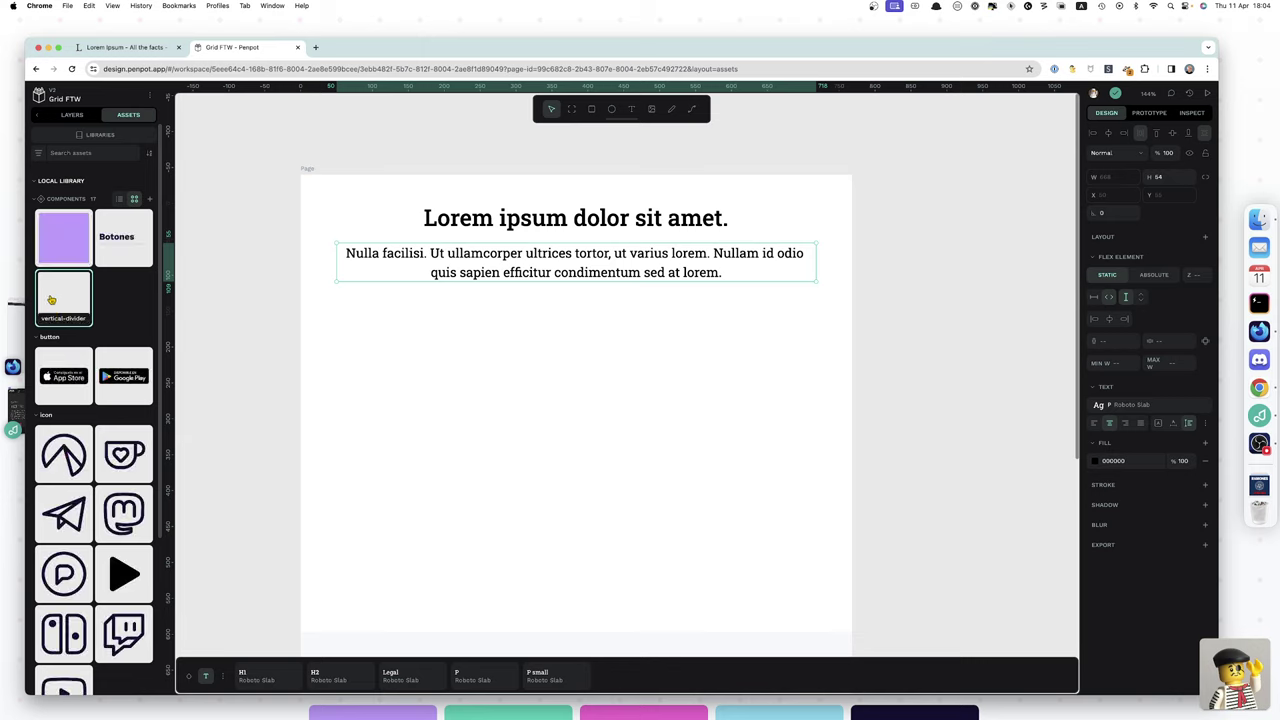
{"action": "left_click", "coordinate": [36, 199]}
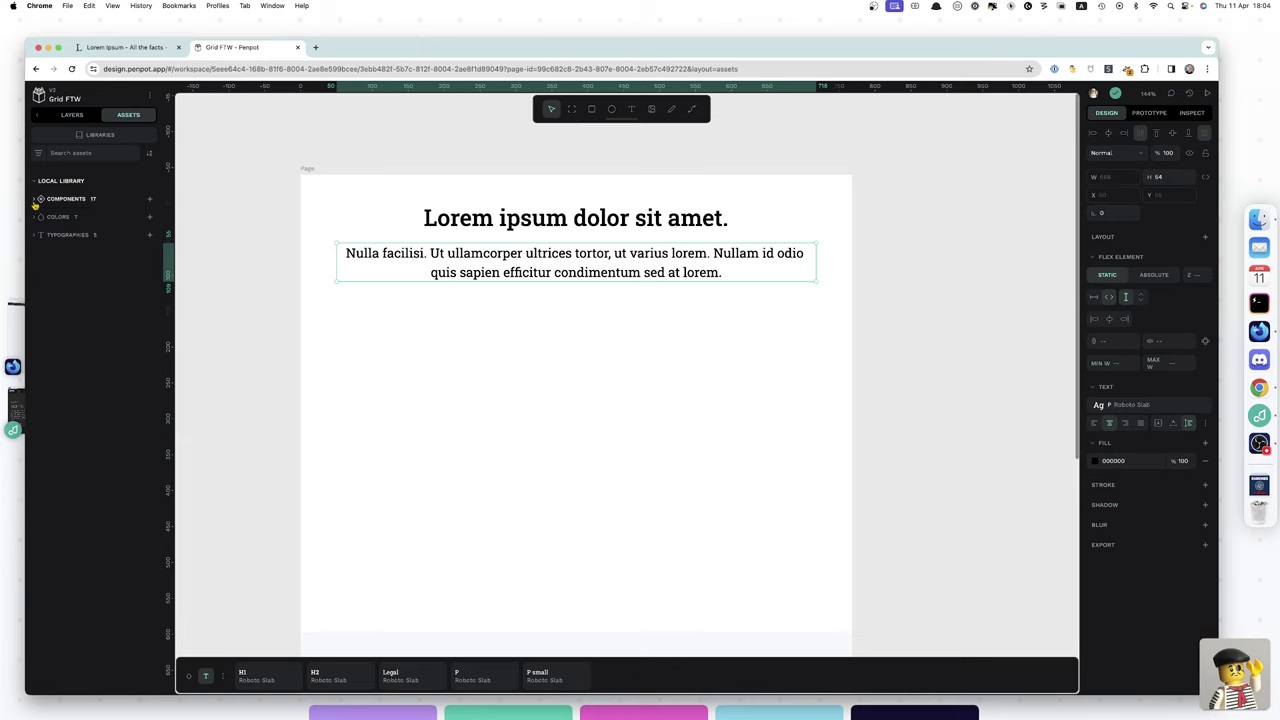
{"action": "left_click", "coordinate": [36, 199]}
{"action": "left_click", "coordinate": [36, 338]}
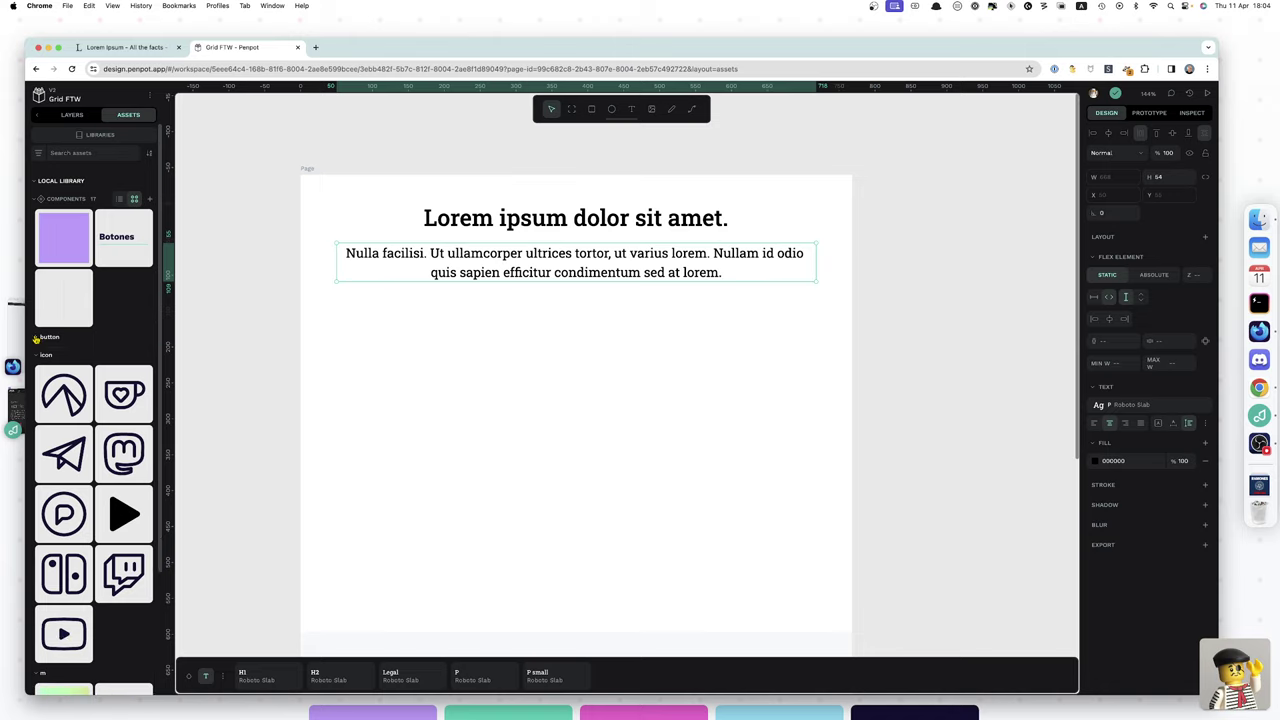
{"action": "left_click", "coordinate": [38, 356]}
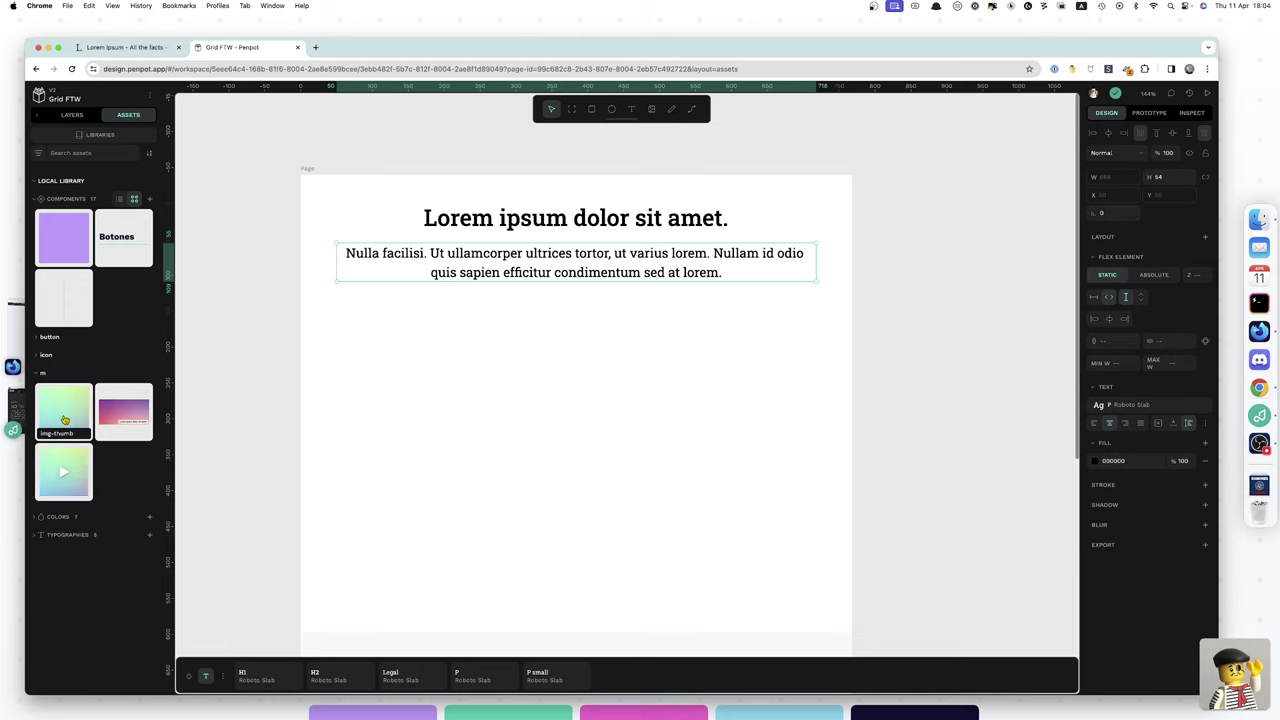
{"action": "left_click_drag", "start_coordinate": [64, 420], "coordinate": [489, 476]}
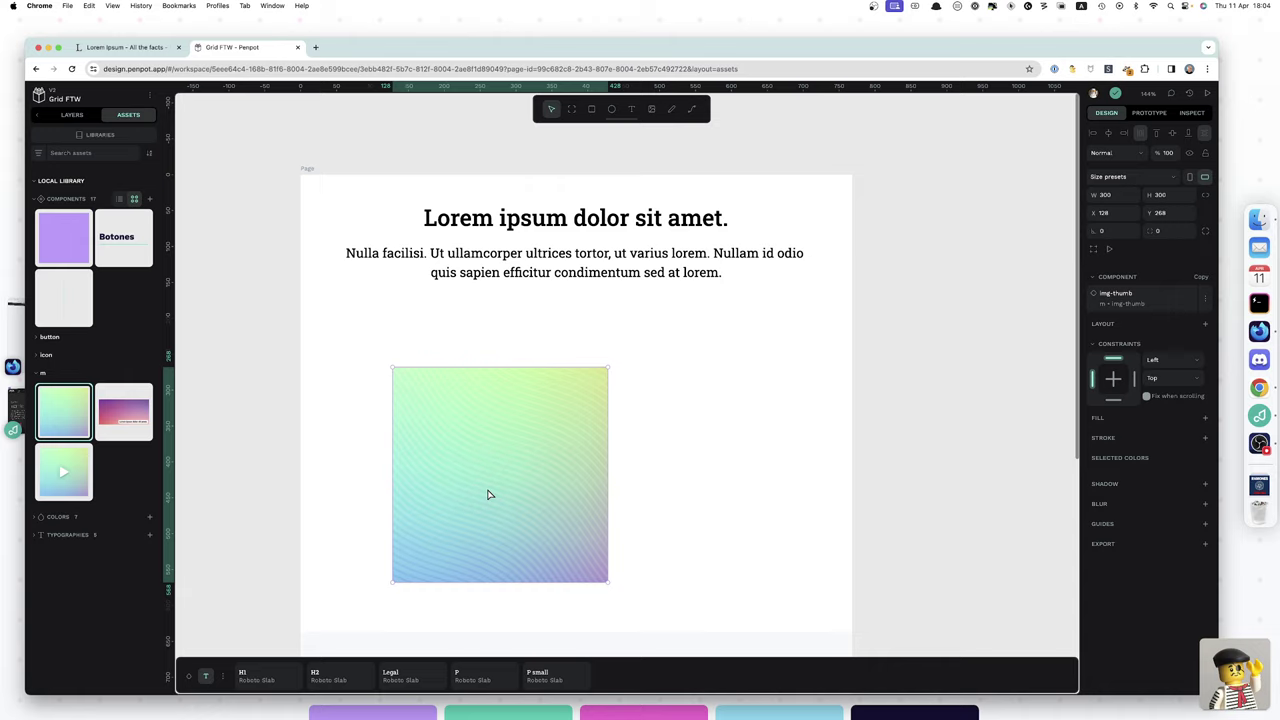
{"action": "left_click_drag", "start_coordinate": [488, 494], "coordinate": [729, 489]}
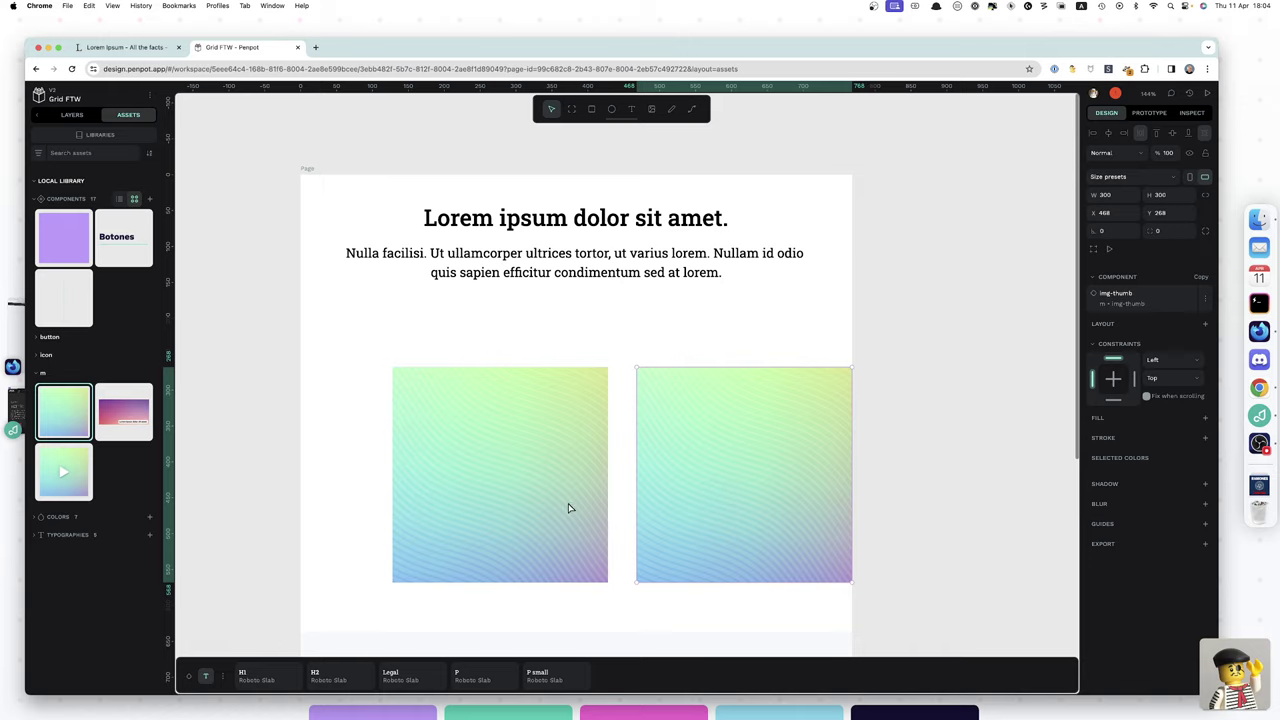
{"action": "key", "text": "Escape"}
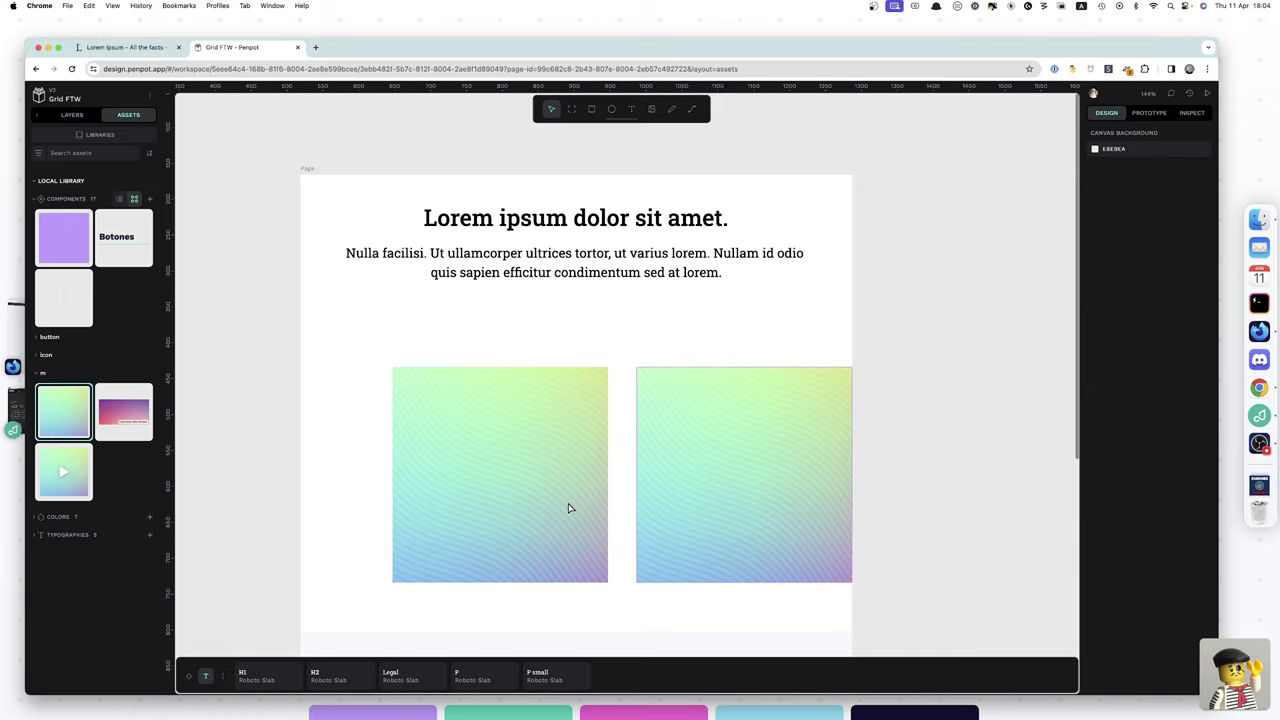
- Select both img-thumb copies and wrap them together in a grid layout board
{"action": "left_click", "coordinate": [68, 117]}
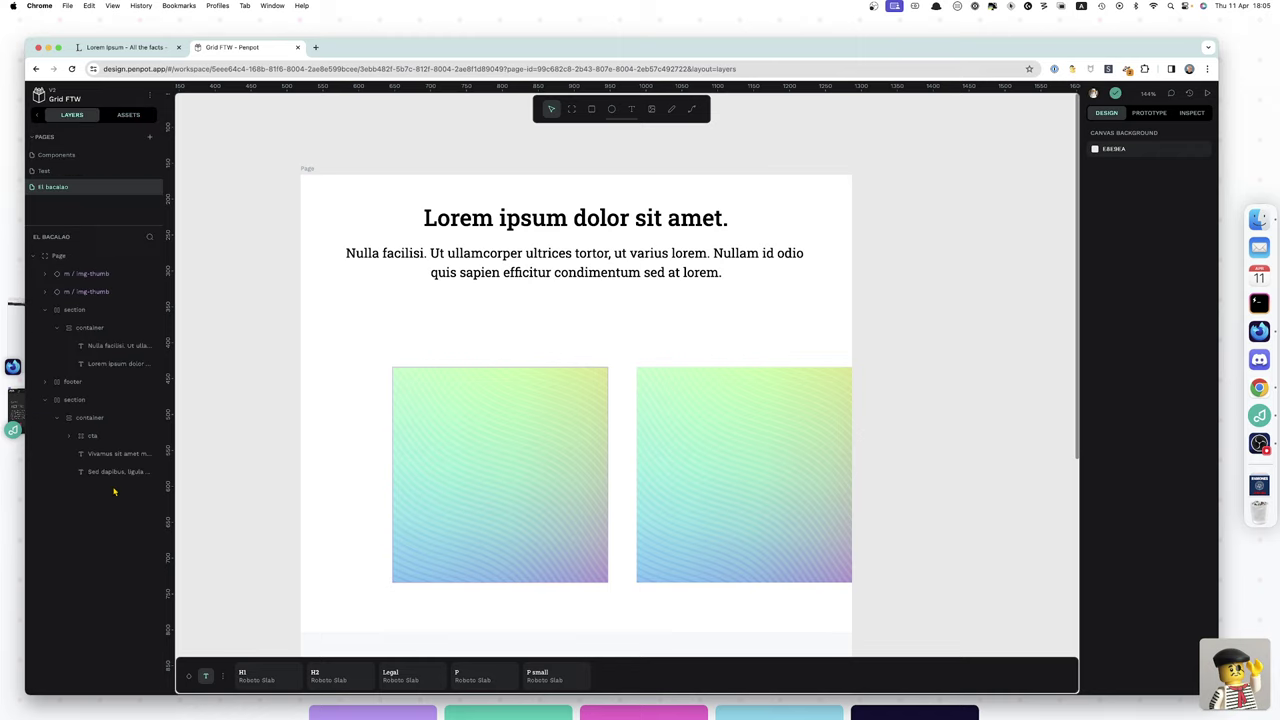
{"action": "left_click", "coordinate": [486, 502]}
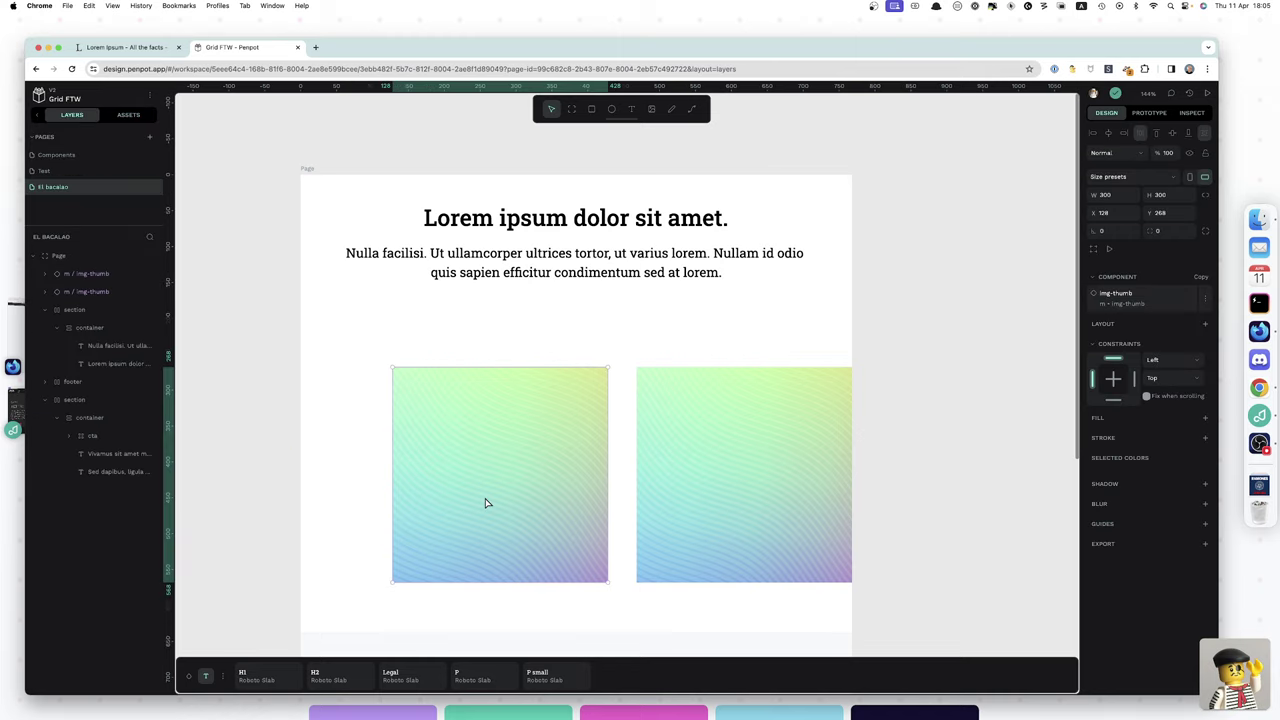
{"action": "key", "text": "Escape"}
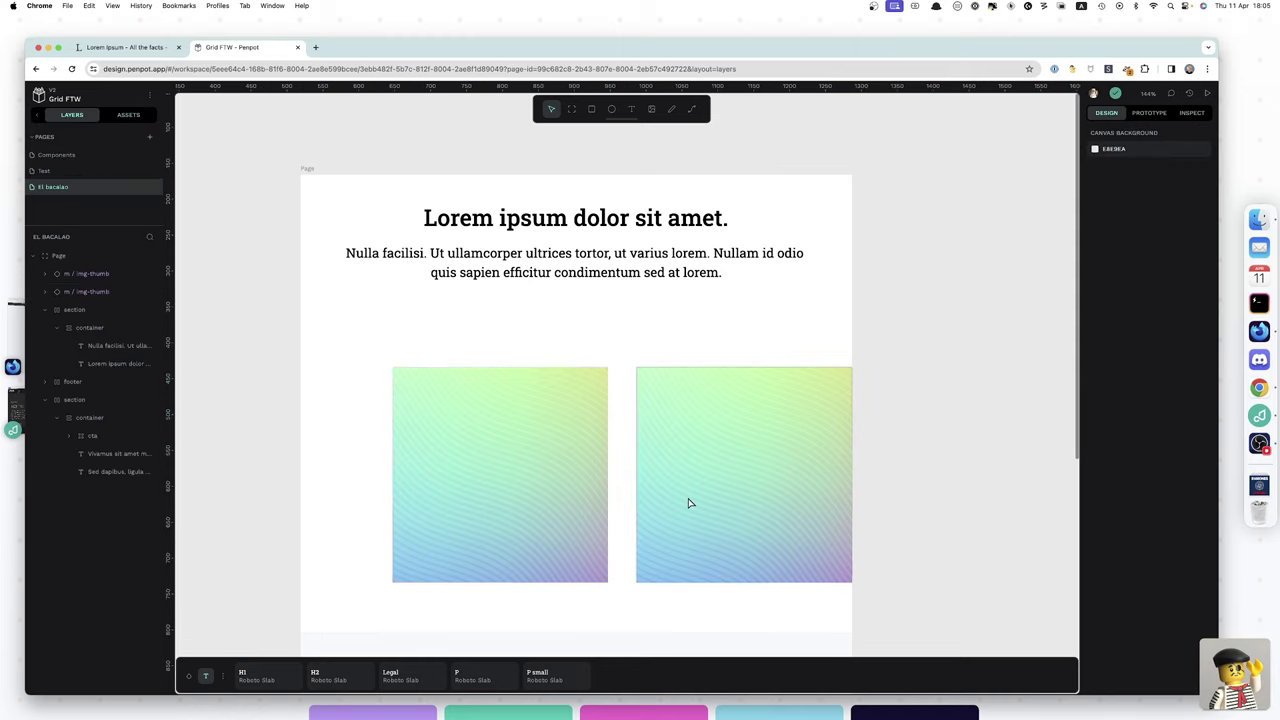
{"action": "left_click", "coordinate": [88, 274]}
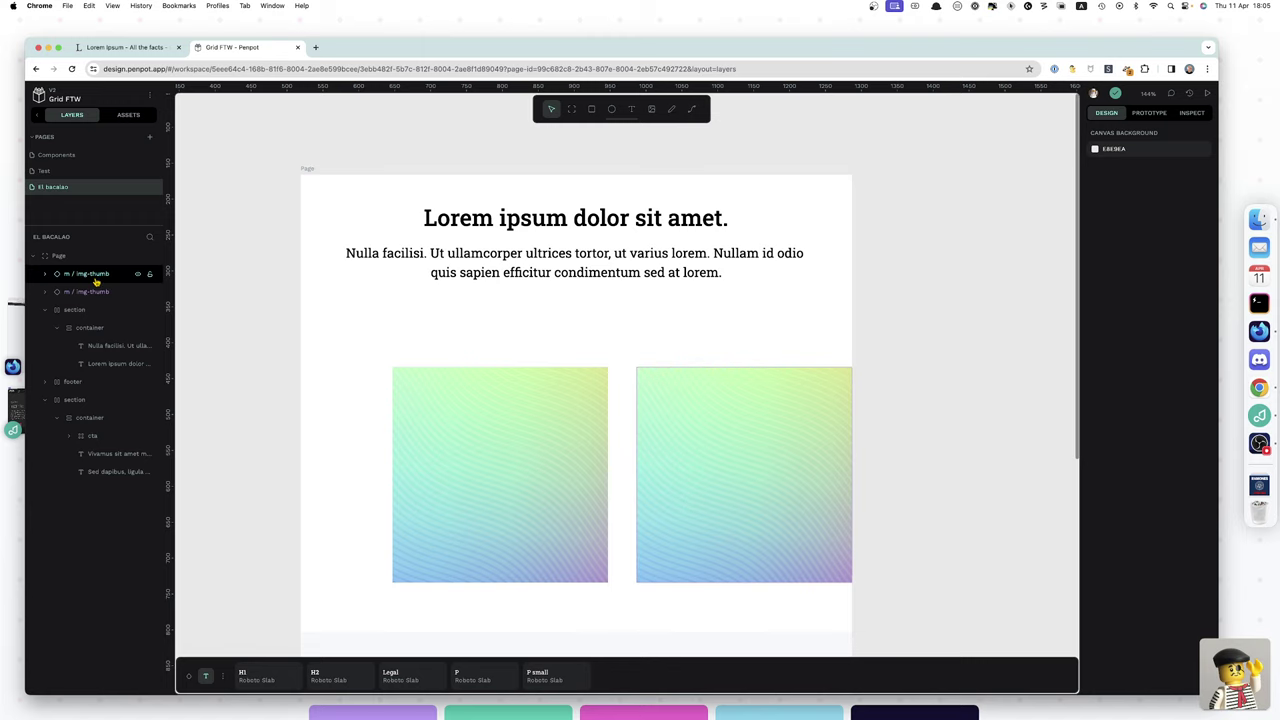
{"action": "left_click", "coordinate": [96, 292], "text": "shift"}
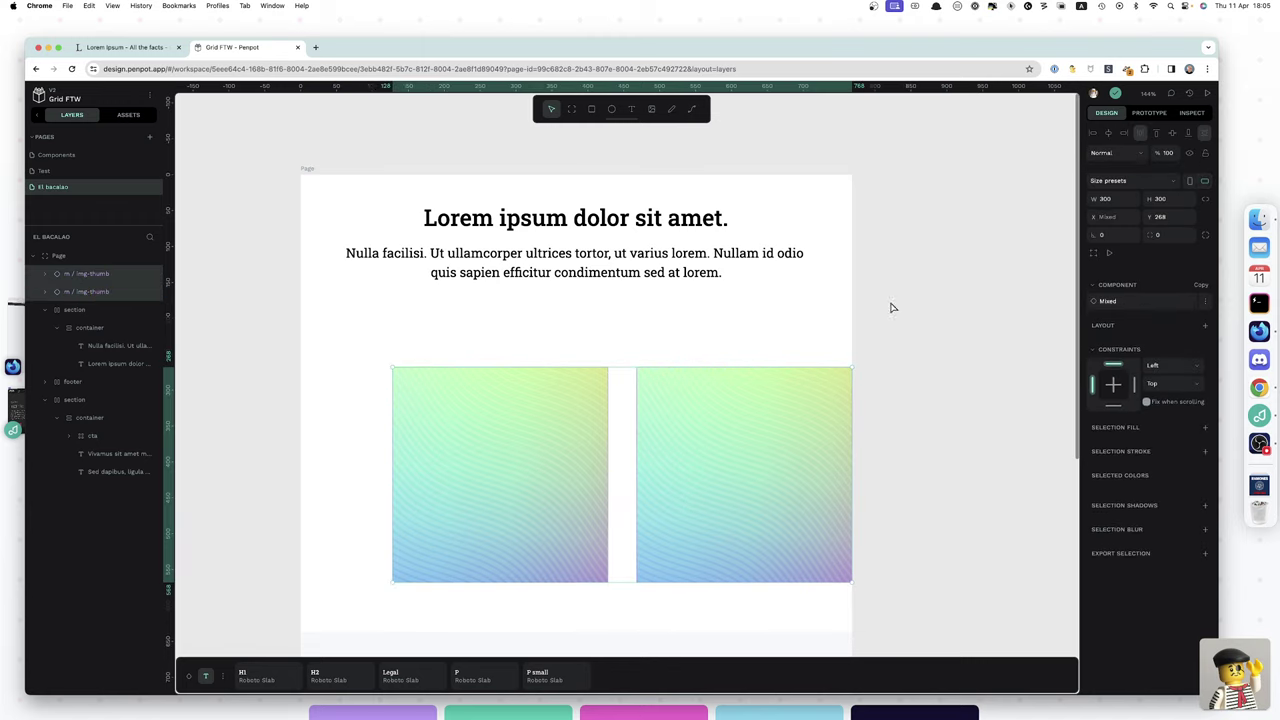
{"action": "left_click", "coordinate": [1206, 327]}
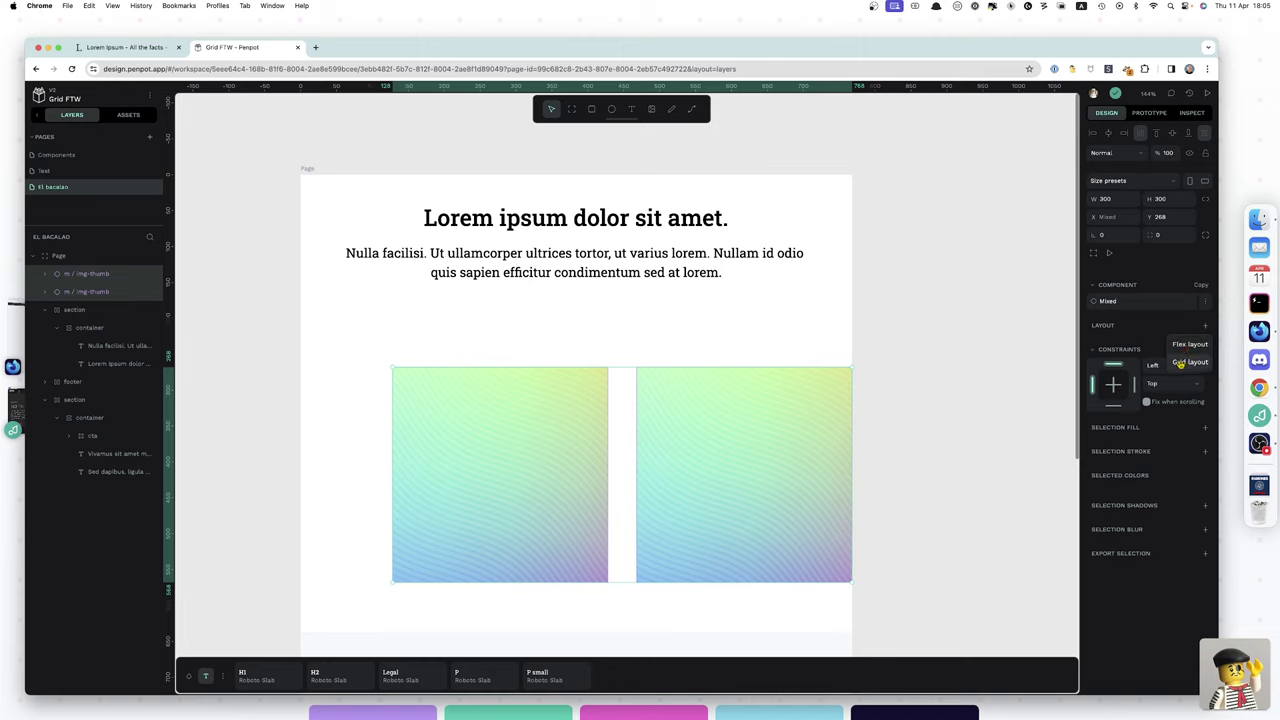
{"action": "left_click", "coordinate": [1180, 364]}
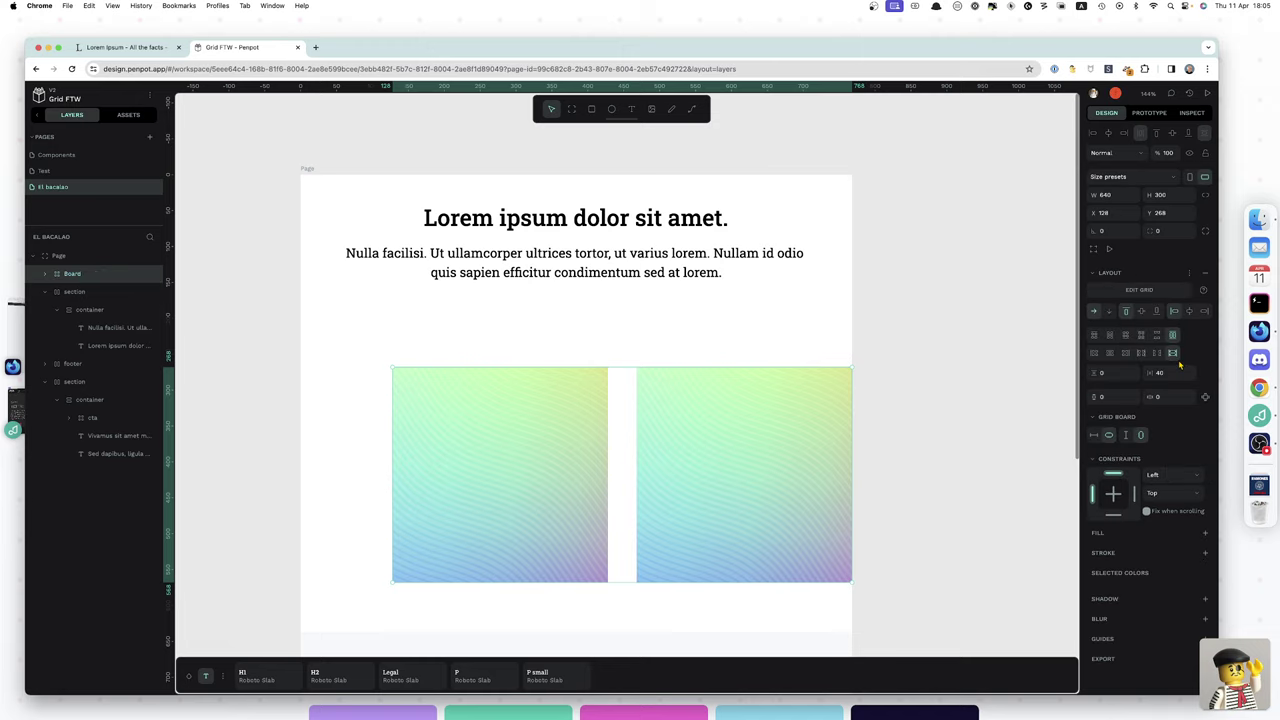
- Add a third 1 FR column to the thumbnail grid and align its board to the left edge of the page
{"action": "left_click", "coordinate": [1150, 292]}
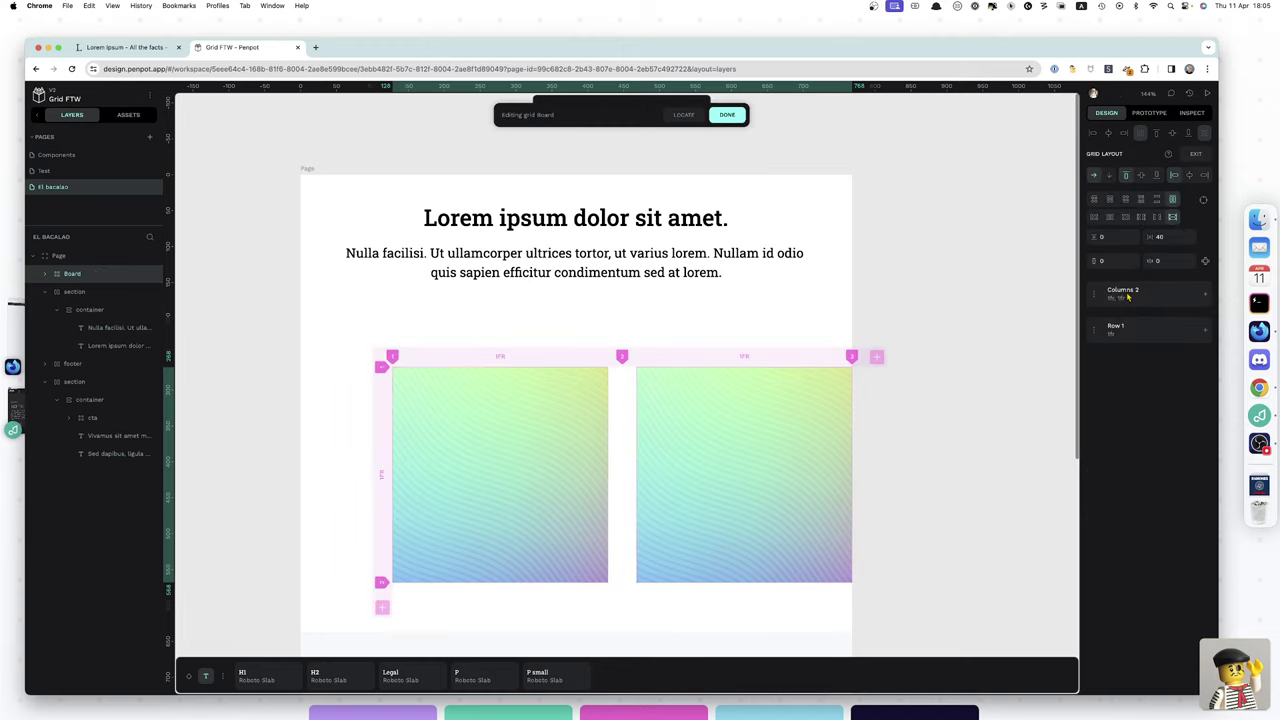
{"action": "left_click", "coordinate": [1206, 295]}
{"action": "left_click", "coordinate": [1206, 295]}
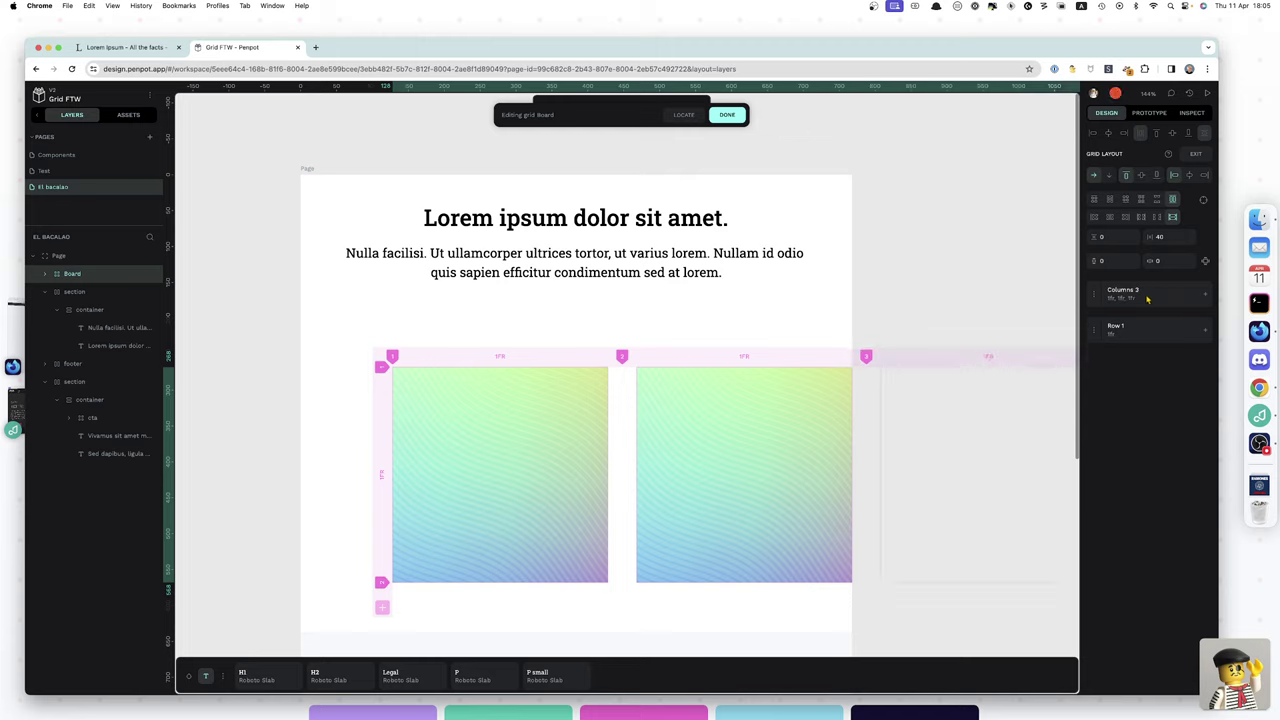
{"action": "left_click", "coordinate": [1151, 293]}
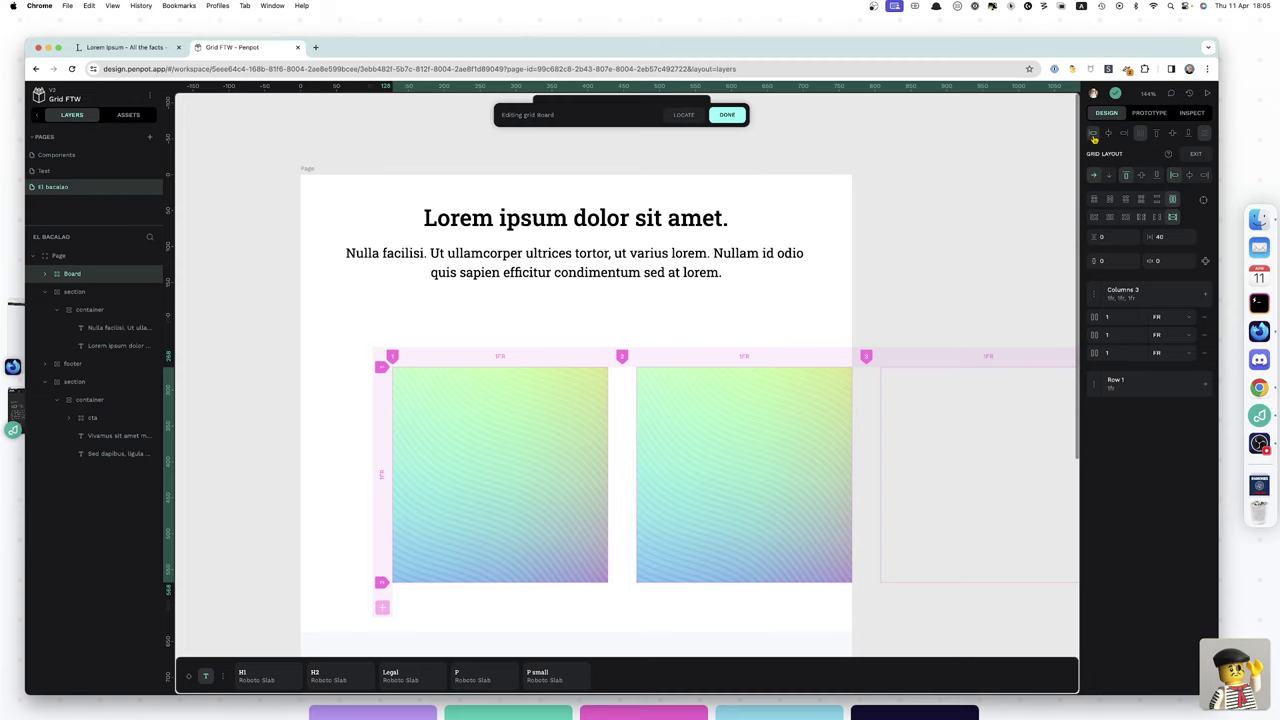
{"action": "left_click", "coordinate": [1093, 134]}
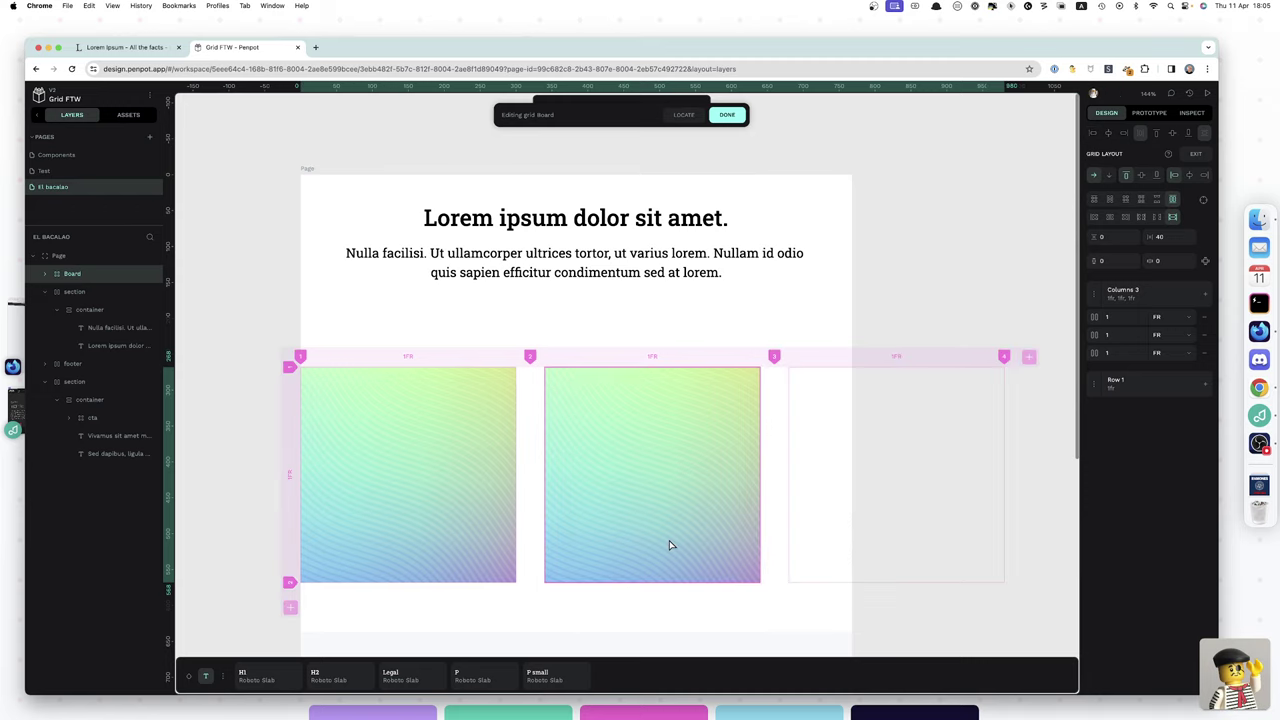
- Leave grid editing and narrow the thumbnail grid board to the full page width of 768
{"action": "scroll", "coordinate": [668, 540], "scroll_direction": "right", "scroll_amount": 3}
{"action": "scroll", "coordinate": [668, 540], "scroll_direction": "down", "scroll_amount": 1}
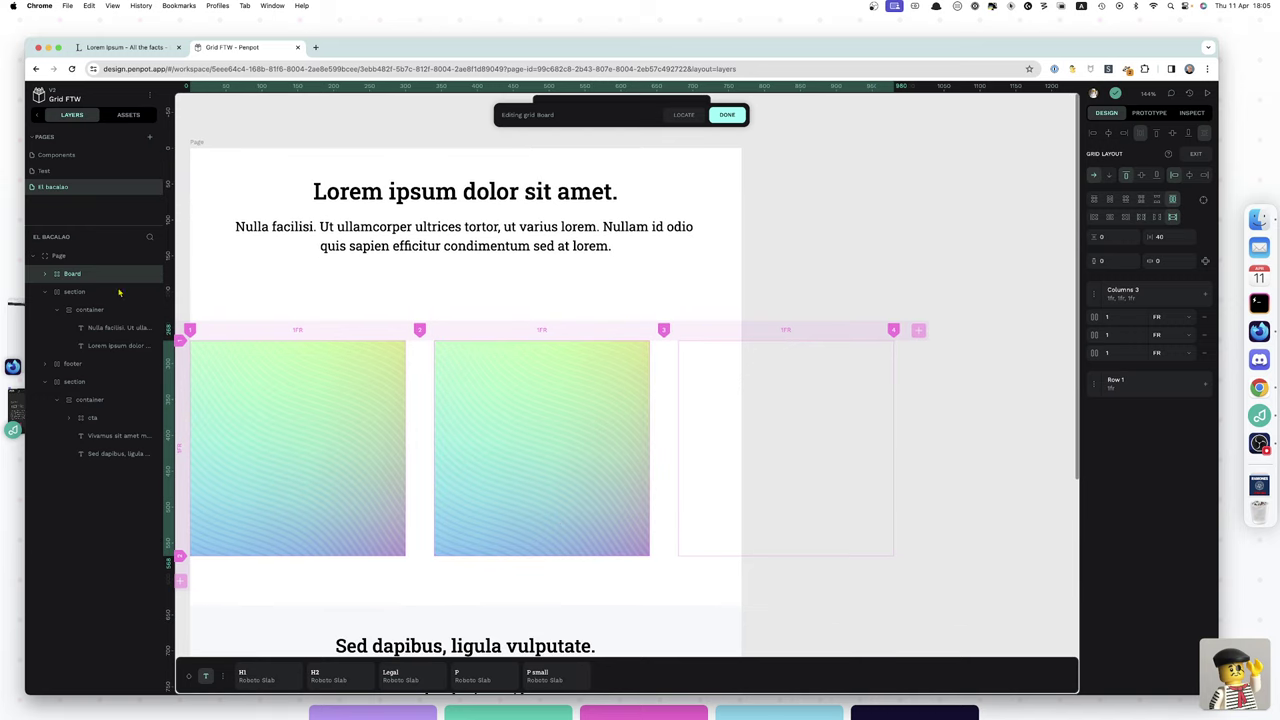
{"action": "left_click", "coordinate": [714, 290]}
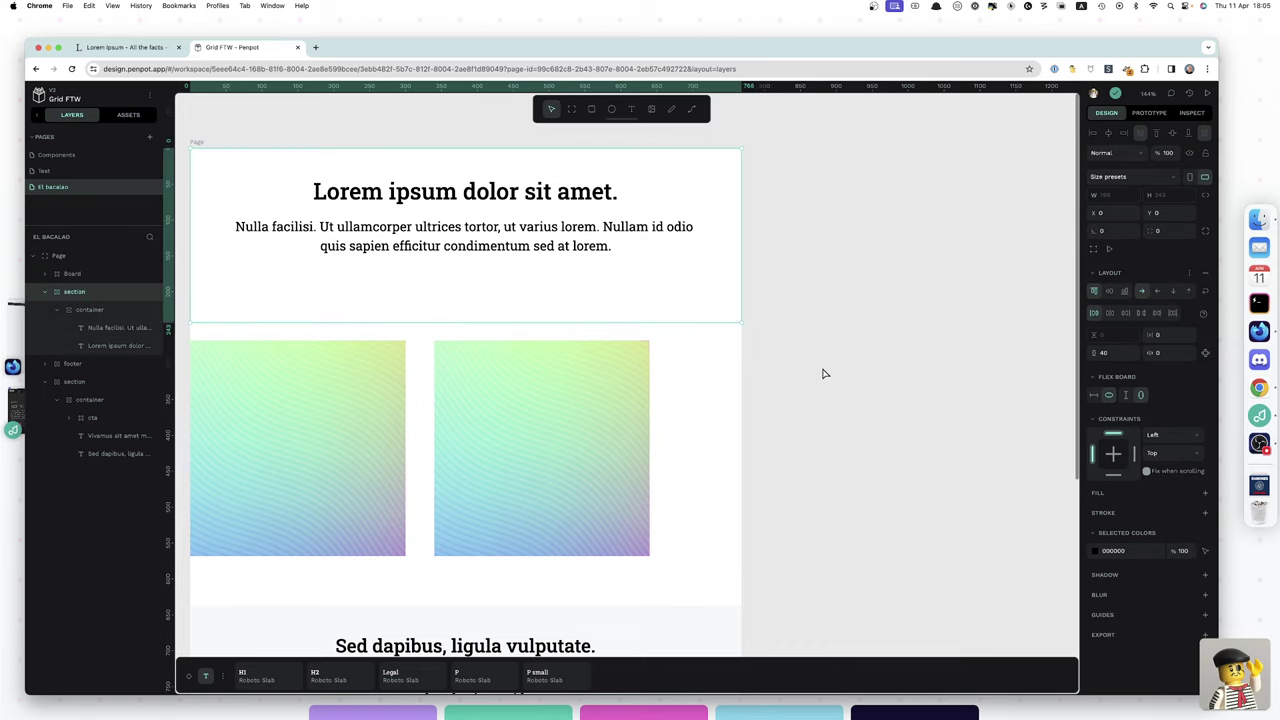
{"action": "left_click", "coordinate": [711, 377]}
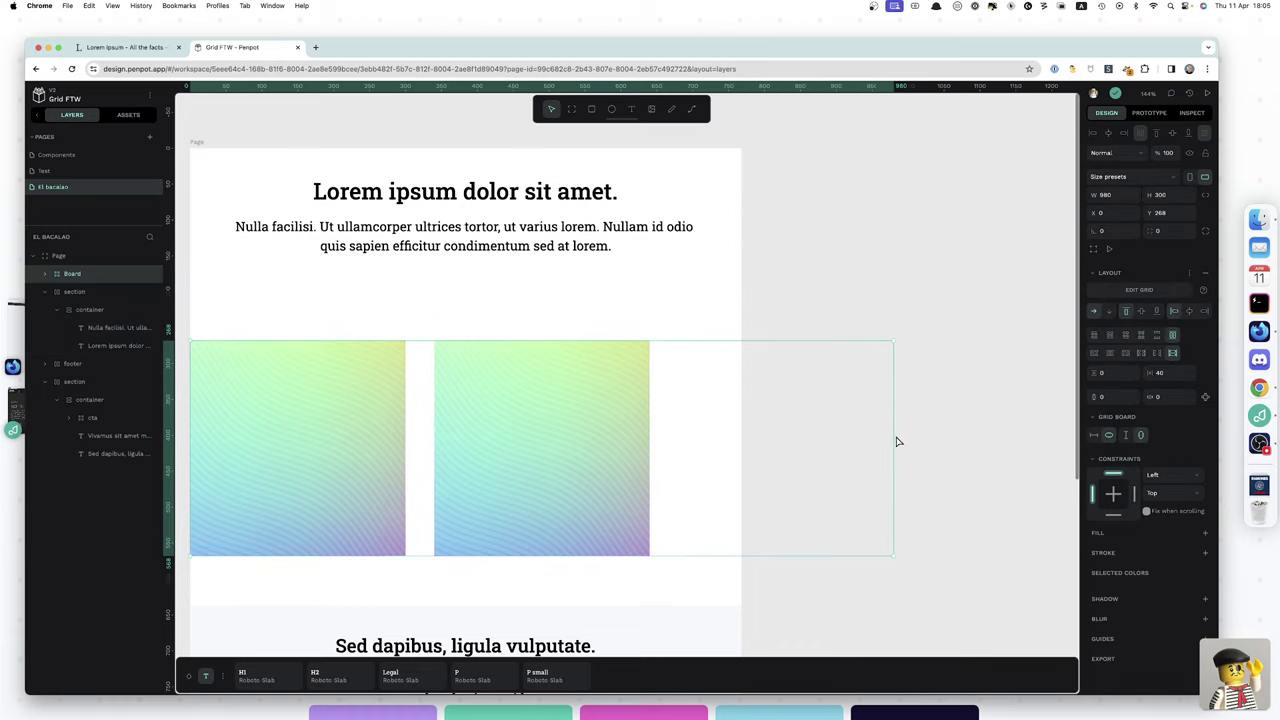
{"action": "mouse_move", "coordinate": [894, 434]}
{"action": "left_mouse_down"}
{"action": "mouse_move", "coordinate": [863, 437]}
{"action": "mouse_move", "coordinate": [890, 436]}
{"action": "left_mouse_up"}
{"action": "left_click_drag", "start_coordinate": [779, 429], "coordinate": [737, 421]}
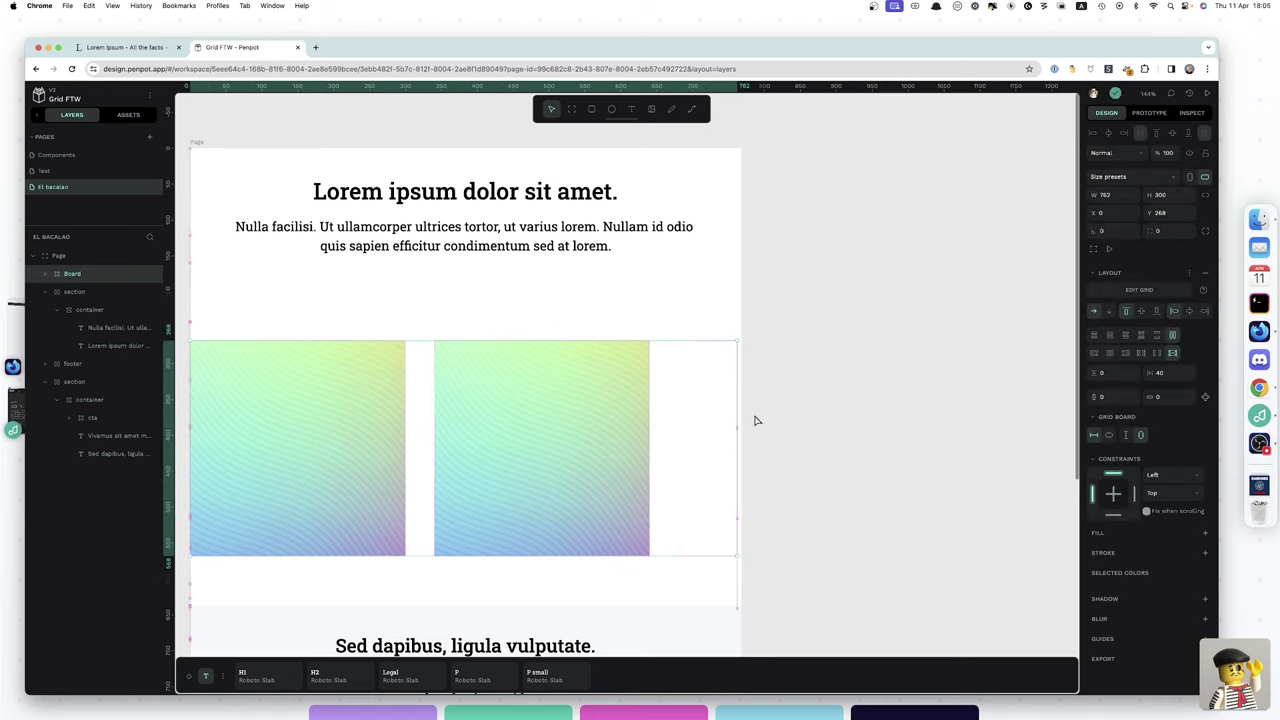
{"action": "mouse_move", "coordinate": [740, 418]}
{"action": "left_mouse_down"}
{"action": "mouse_move", "coordinate": [751, 410]}
{"action": "mouse_move", "coordinate": [743, 420]}
{"action": "left_mouse_up"}
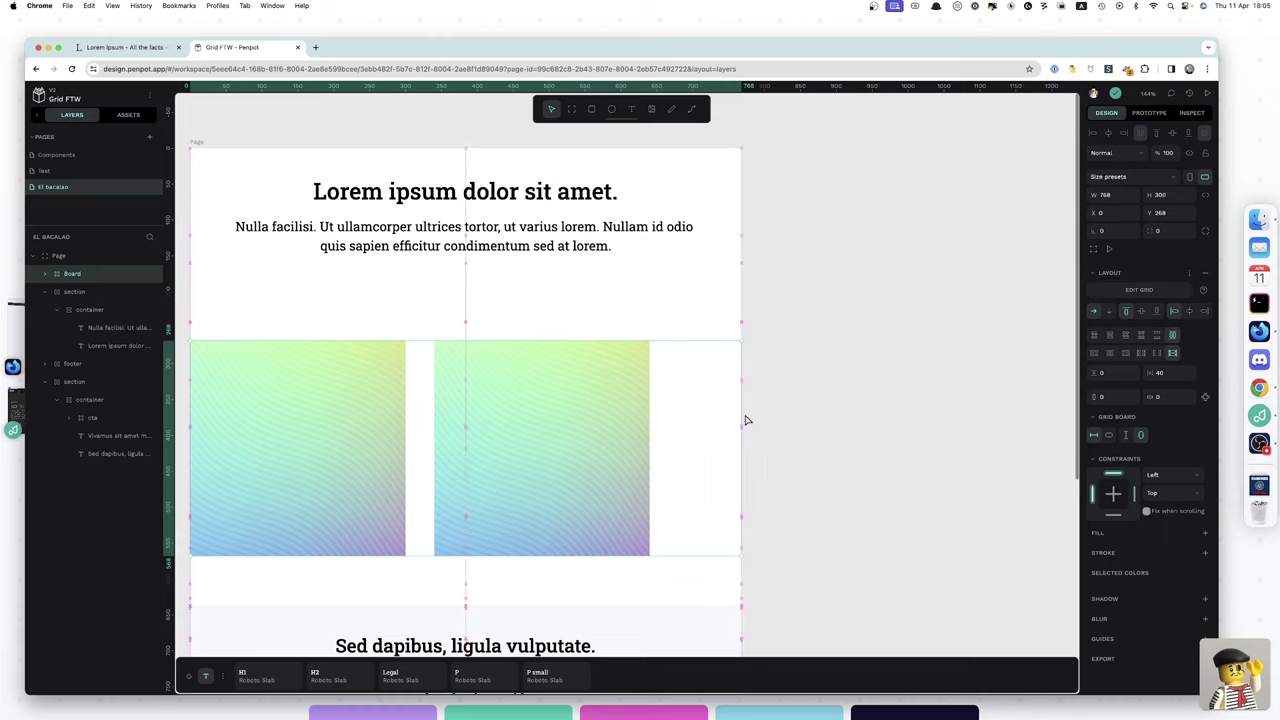
- Set both img-thumb copies inside the thumbnail grid board to fill the full width of their cells
{"action": "scroll", "coordinate": [600, 400], "scroll_direction": "left", "scroll_amount": 5}
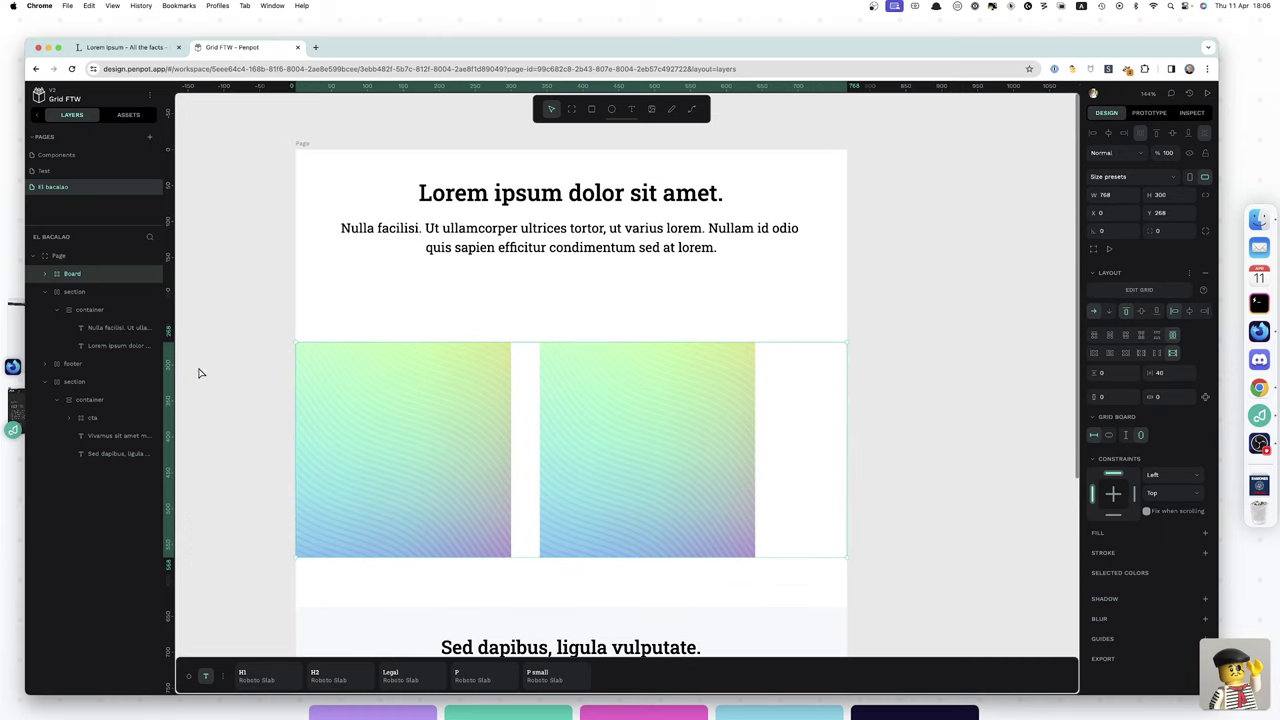
{"action": "left_click", "coordinate": [45, 276]}
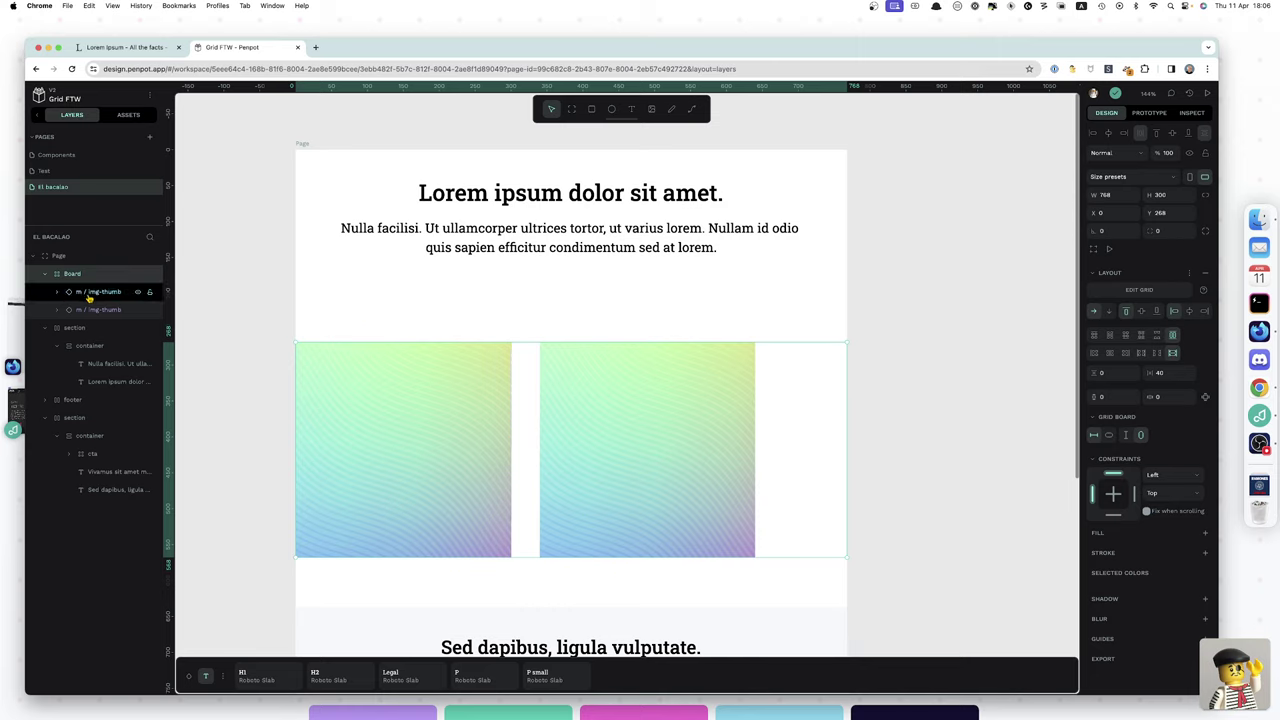
{"action": "left_click", "coordinate": [90, 291]}
{"action": "left_click", "coordinate": [90, 310], "text": "shift"}
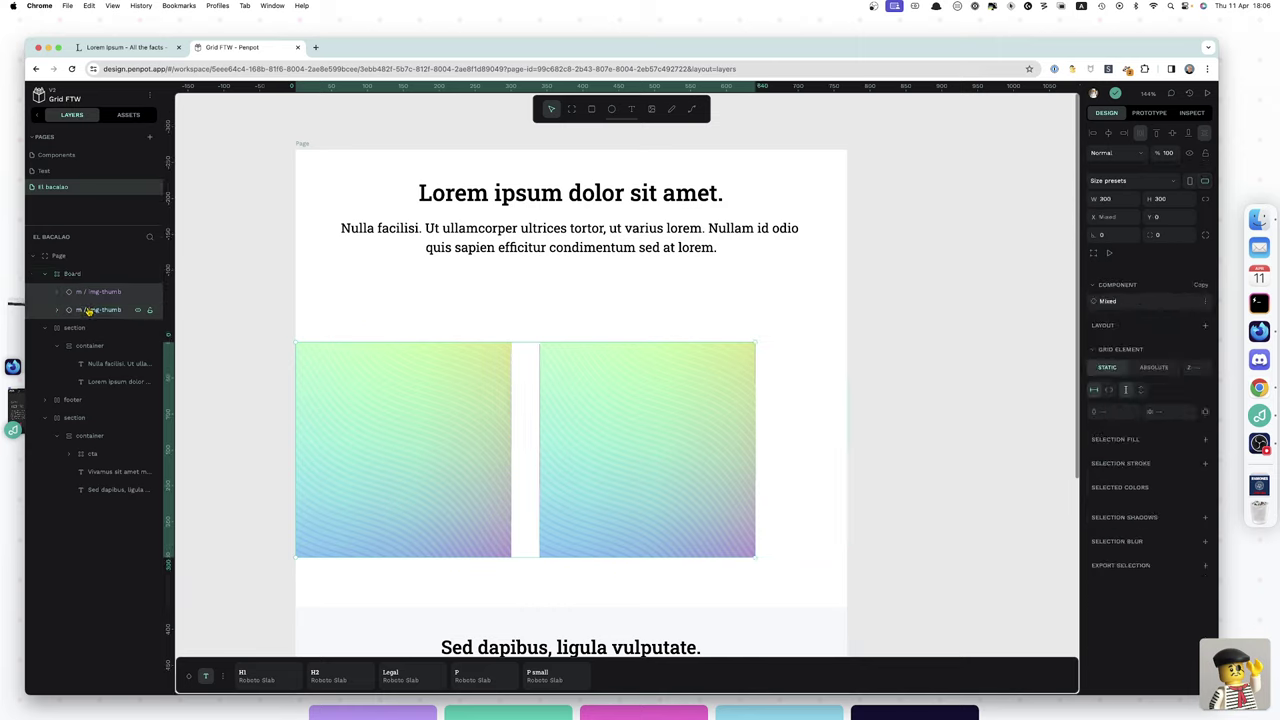
{"action": "left_click", "coordinate": [1108, 392]}
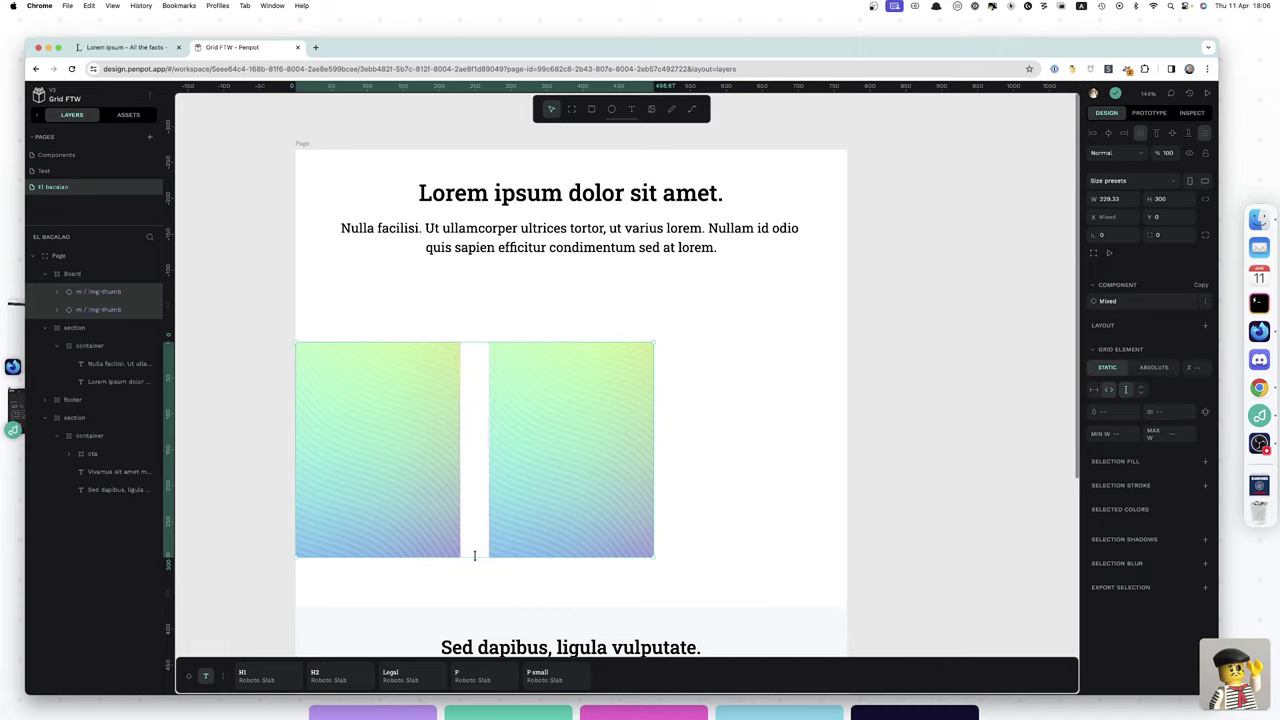
- Enlarge the thumbnail grid board to 339 high and set both img-thumb copies to fill the height of their cells
{"action": "left_click_drag", "start_coordinate": [475, 556], "coordinate": [474, 571]}
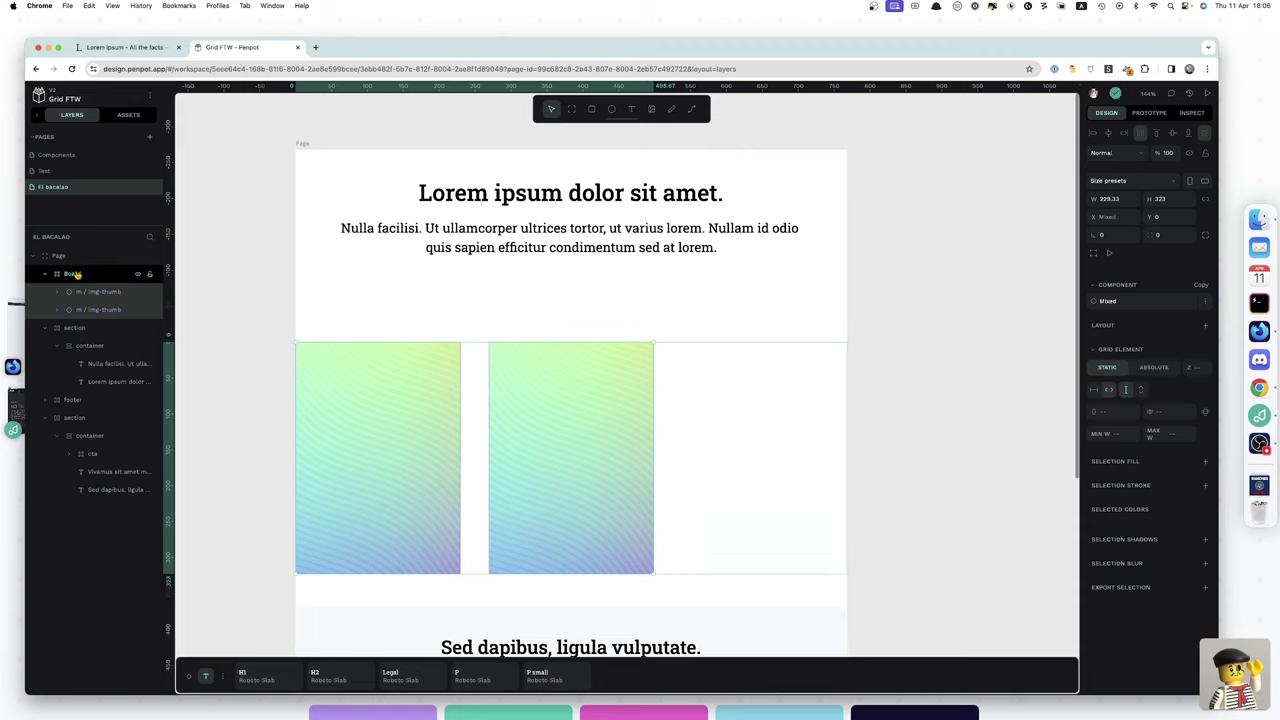
{"action": "left_click", "coordinate": [77, 274]}
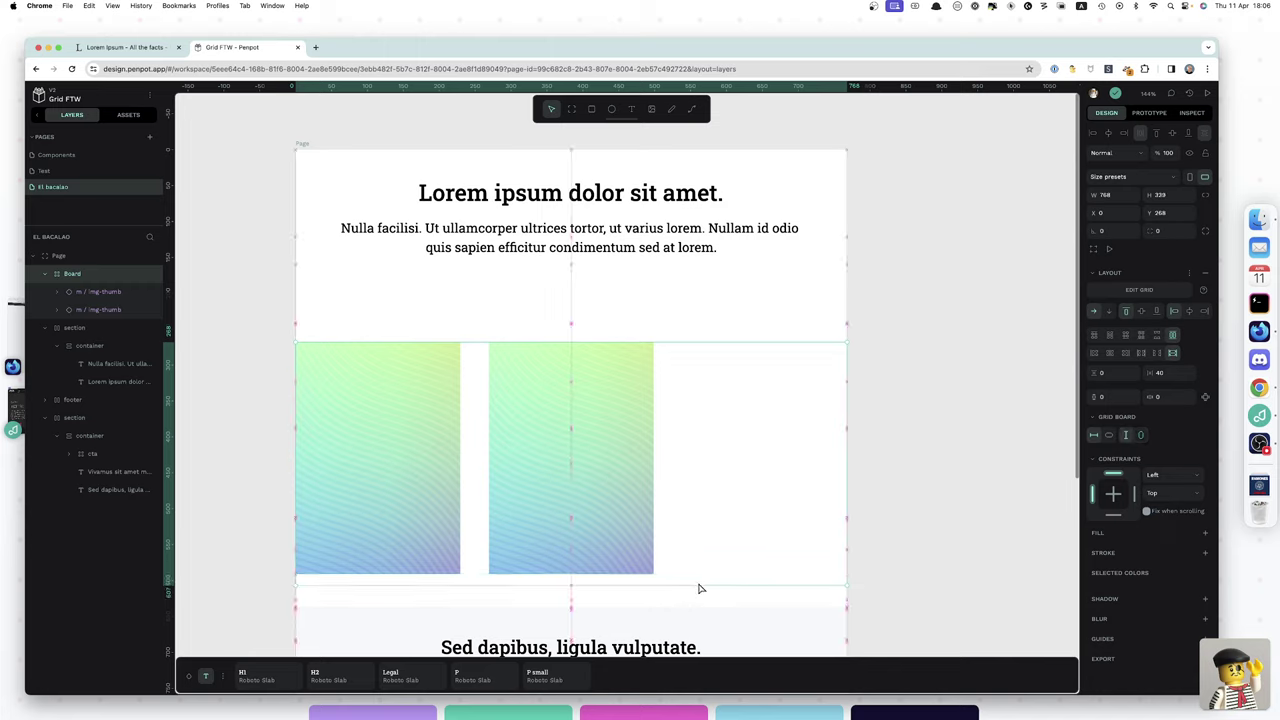
{"action": "left_click", "coordinate": [80, 294]}
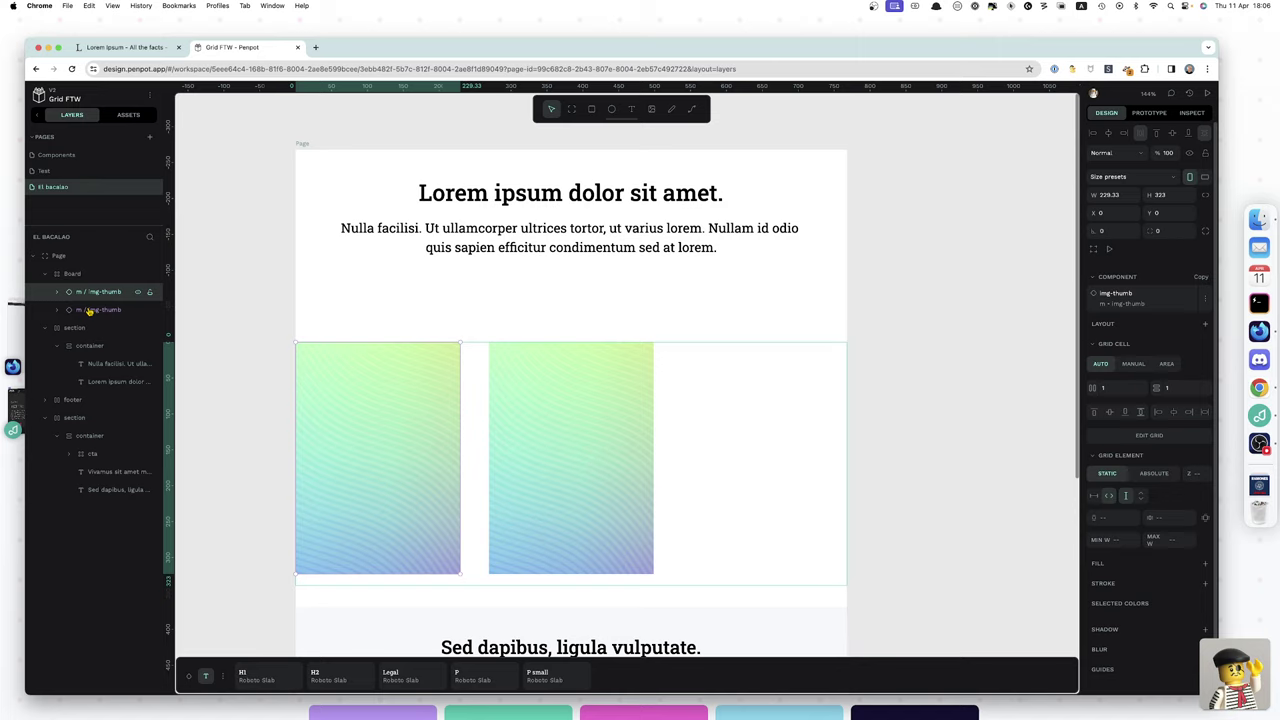
{"action": "left_click", "coordinate": [89, 311], "text": "shift"}
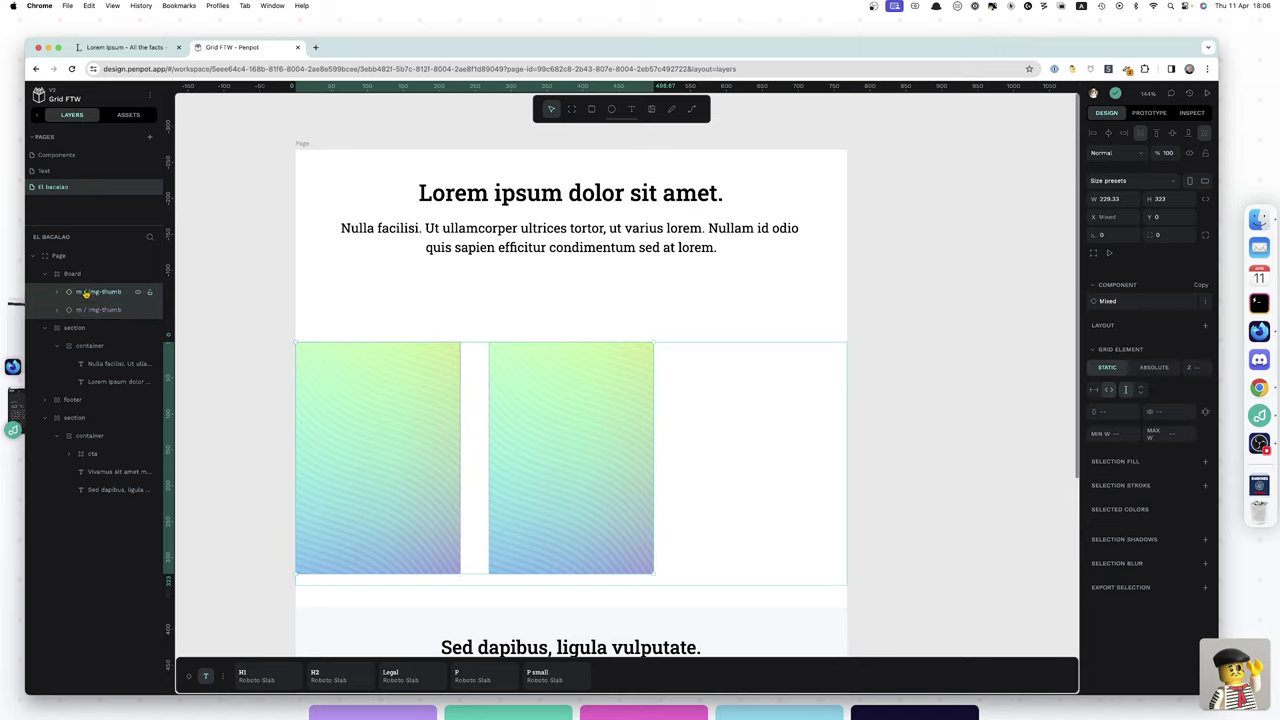
{"action": "left_click", "coordinate": [1141, 391]}
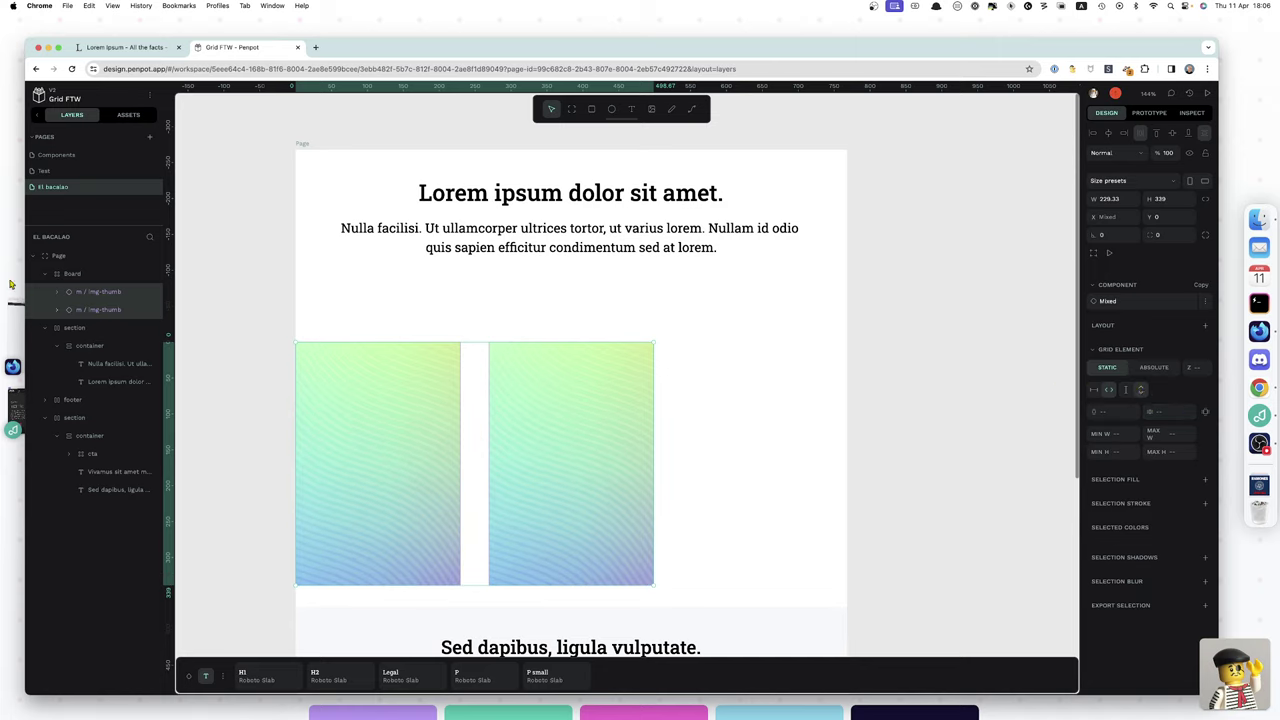
- Reduce the thumbnail grid board's height to 183 and add a second 1 FR row to it
{"action": "left_click", "coordinate": [74, 275]}
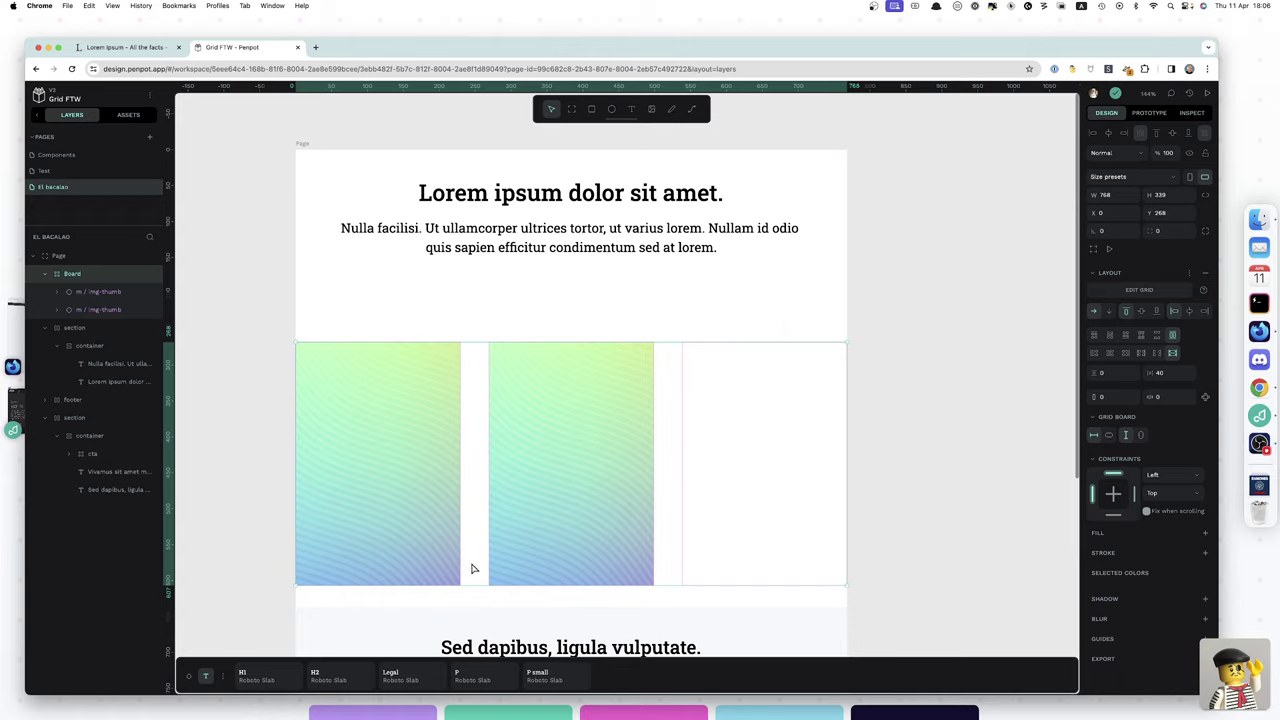
{"action": "left_click_drag", "start_coordinate": [469, 586], "coordinate": [468, 472]}
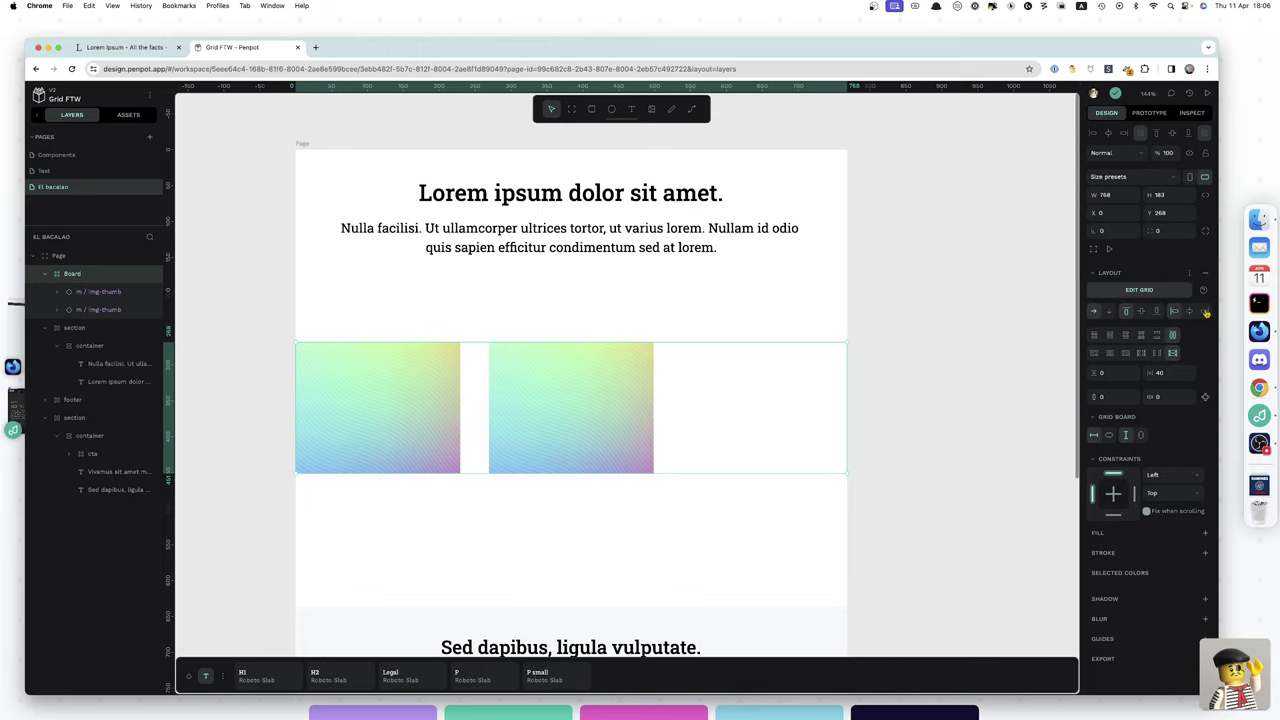
{"action": "left_click", "coordinate": [1160, 291]}
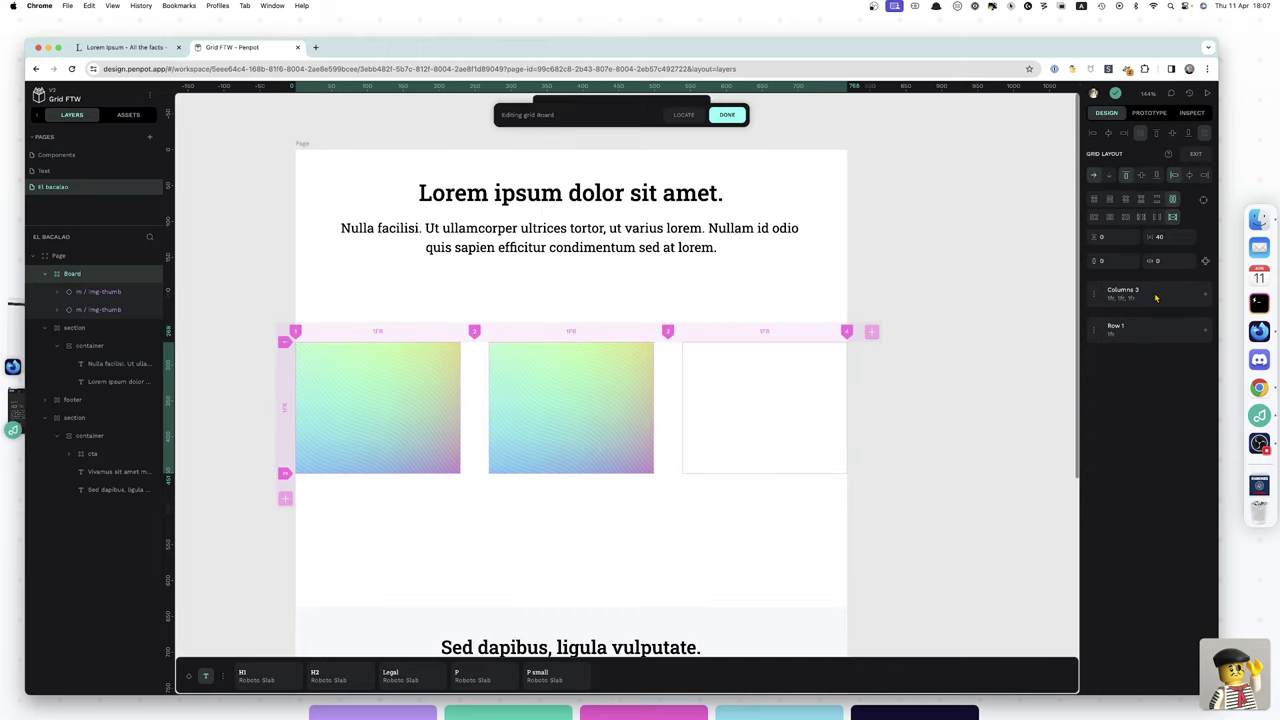
{"action": "left_click", "coordinate": [1205, 332]}
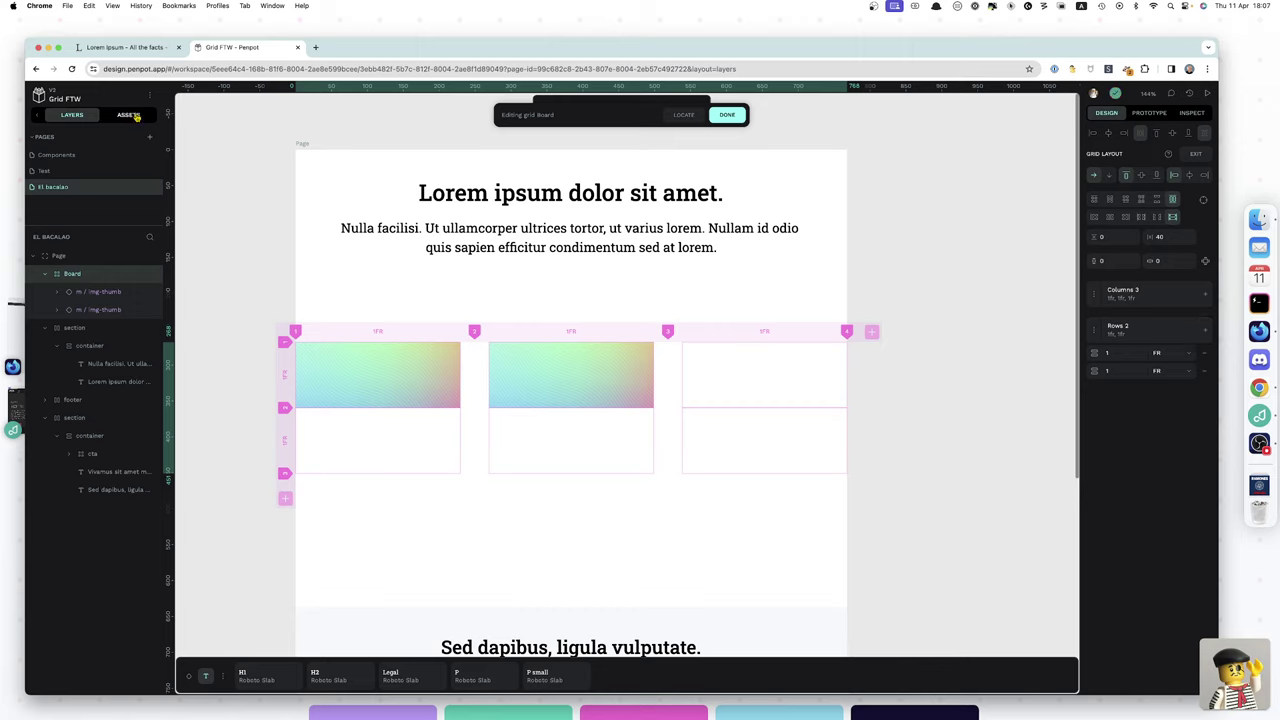
{"action": "left_click", "coordinate": [134, 115]}
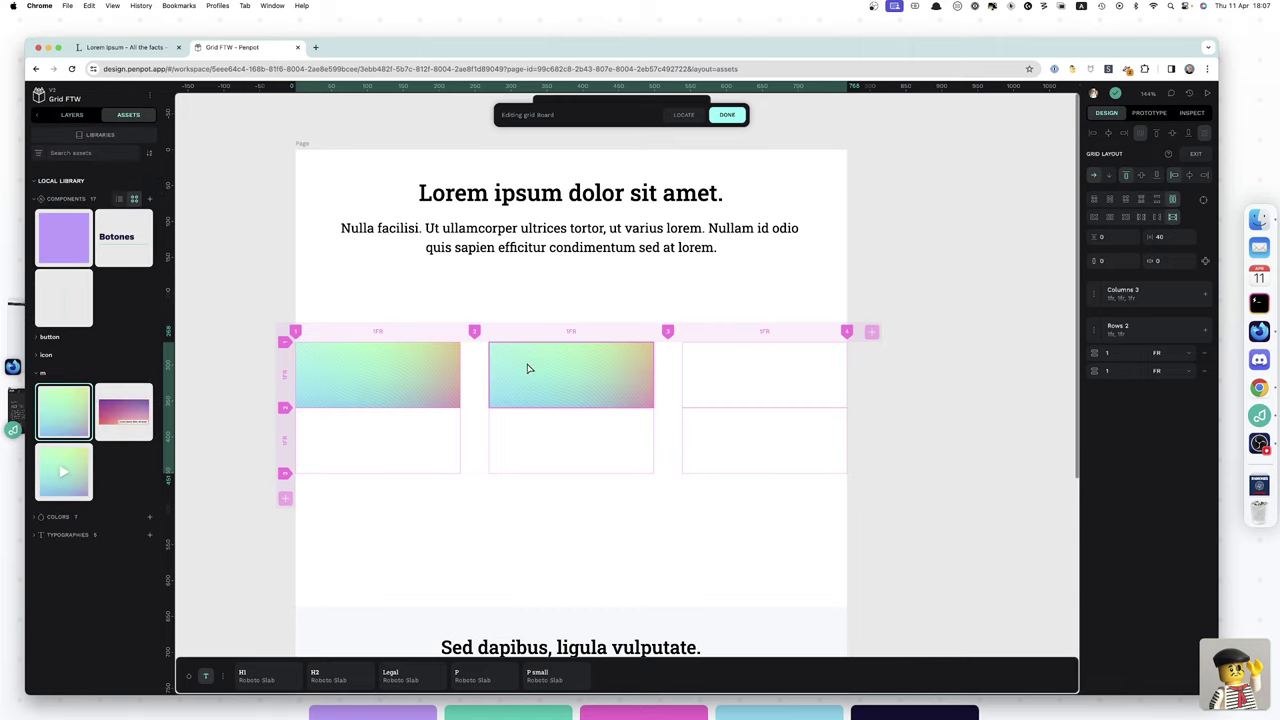
{"action": "left_click", "coordinate": [70, 116]}
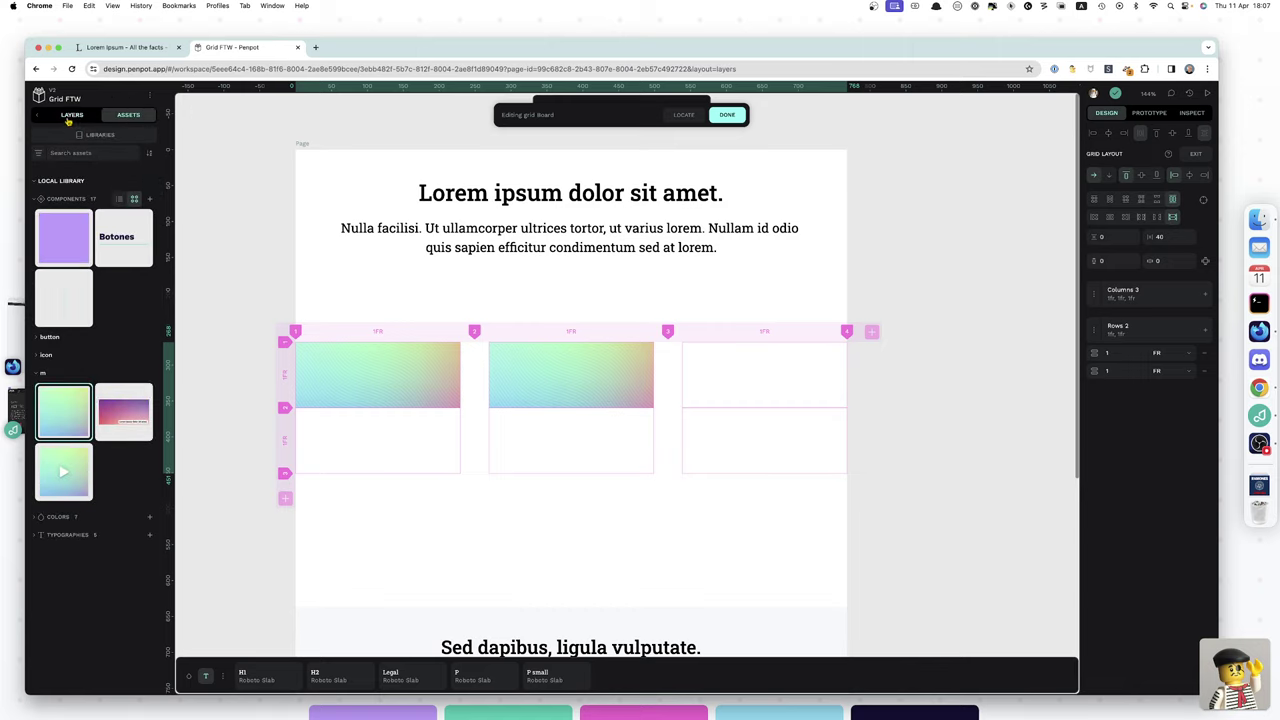
{"action": "left_click", "coordinate": [534, 384]}
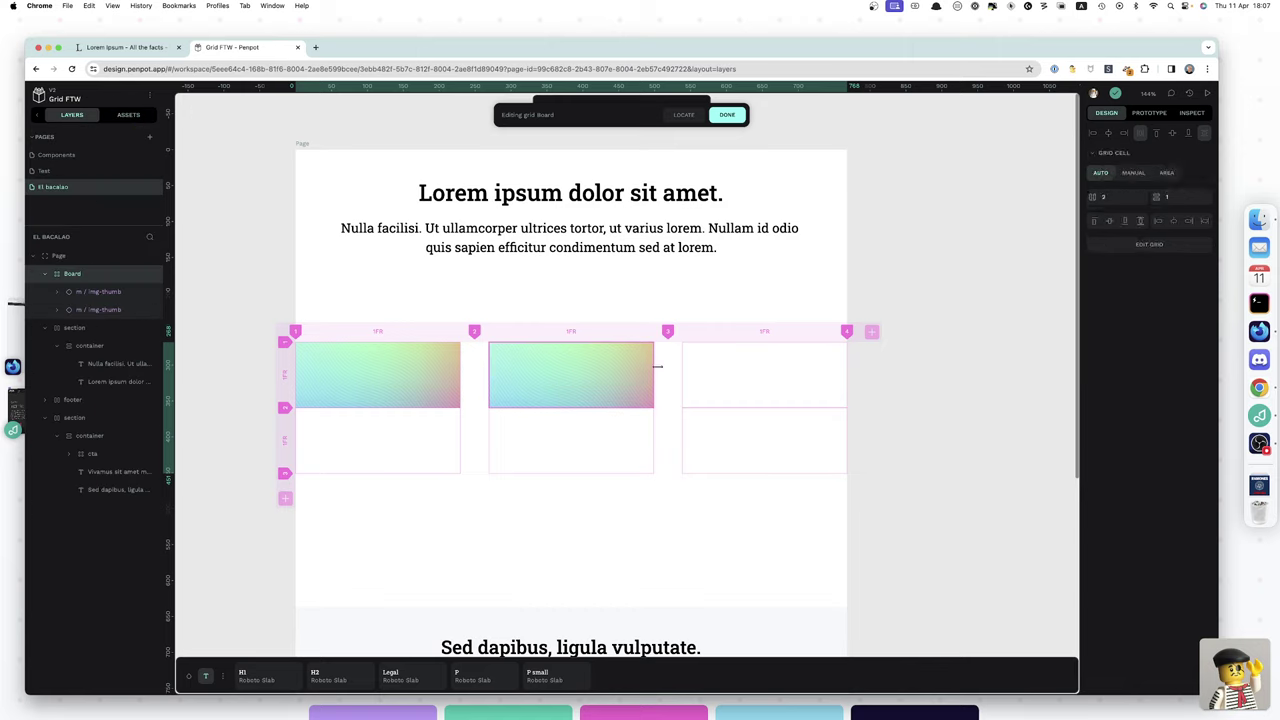
- Leave grid editing and duplicate the second img-thumb so that a copy fills the first row's third cell
{"action": "key", "text": "Escape"}
{"action": "double_click", "coordinate": [564, 388]}
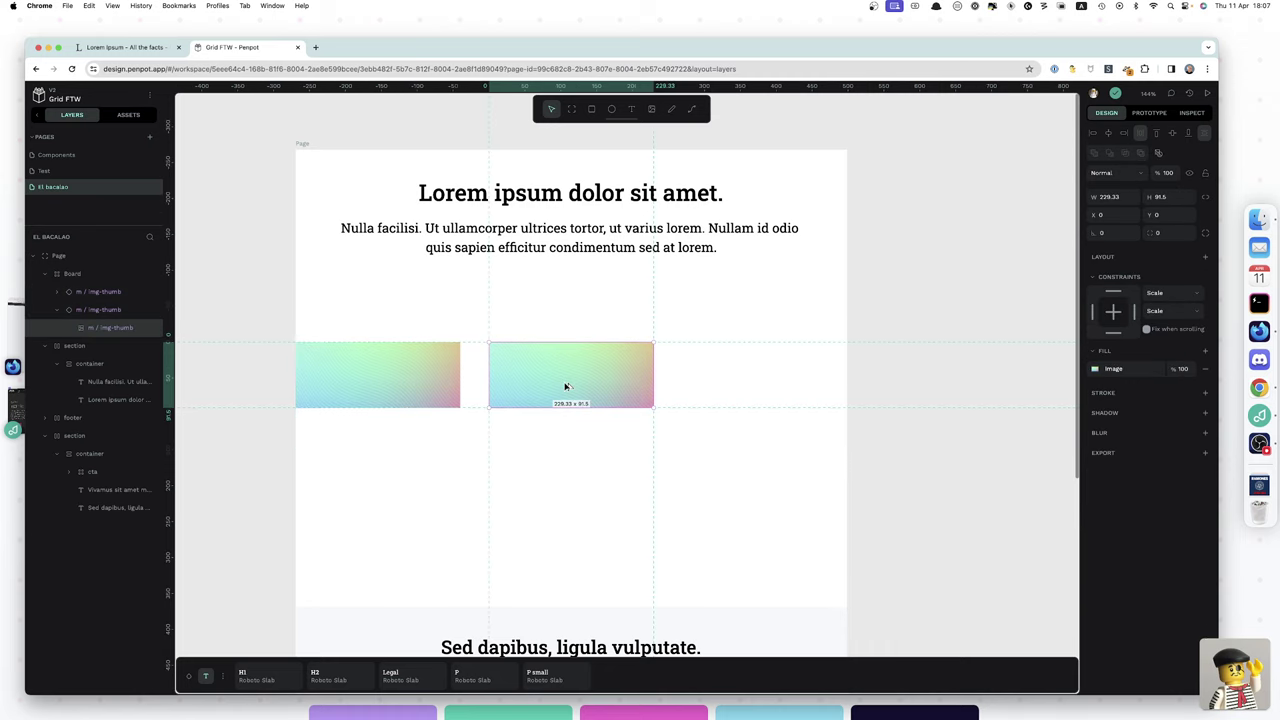
{"action": "right_click", "coordinate": [85, 311]}
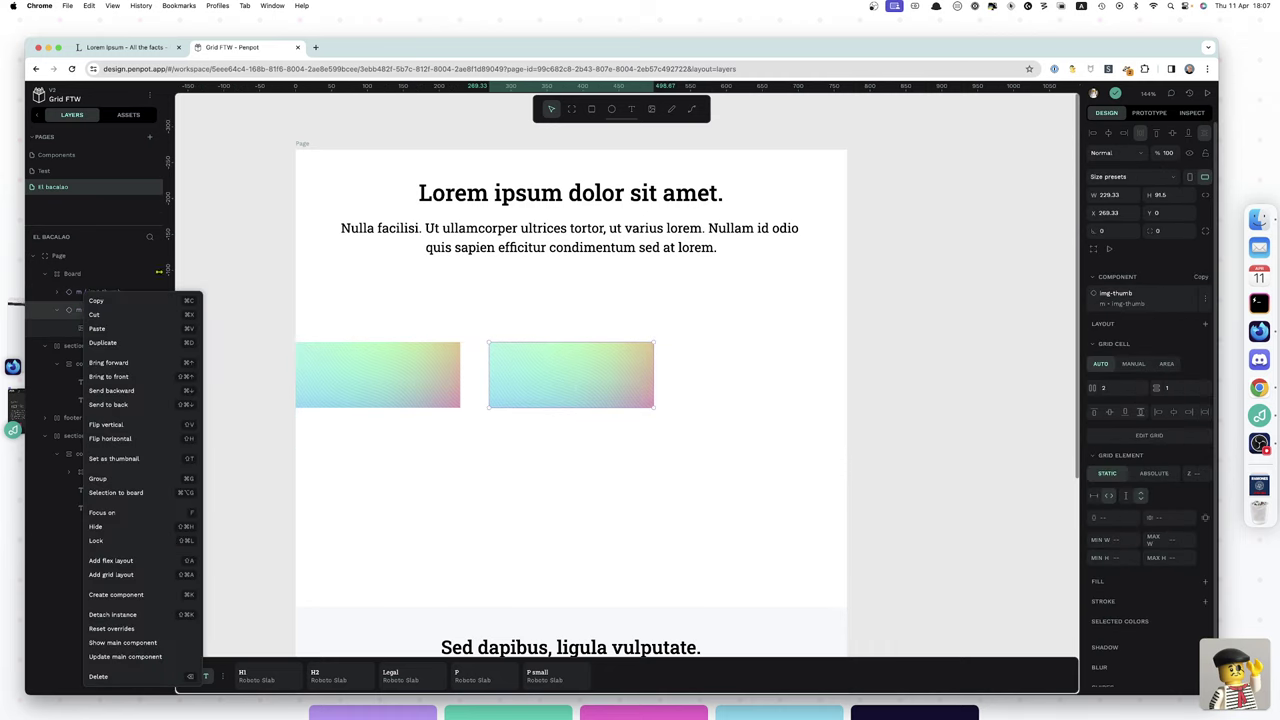
{"action": "key", "text": "Escape"}
{"action": "left_click", "coordinate": [100, 310]}
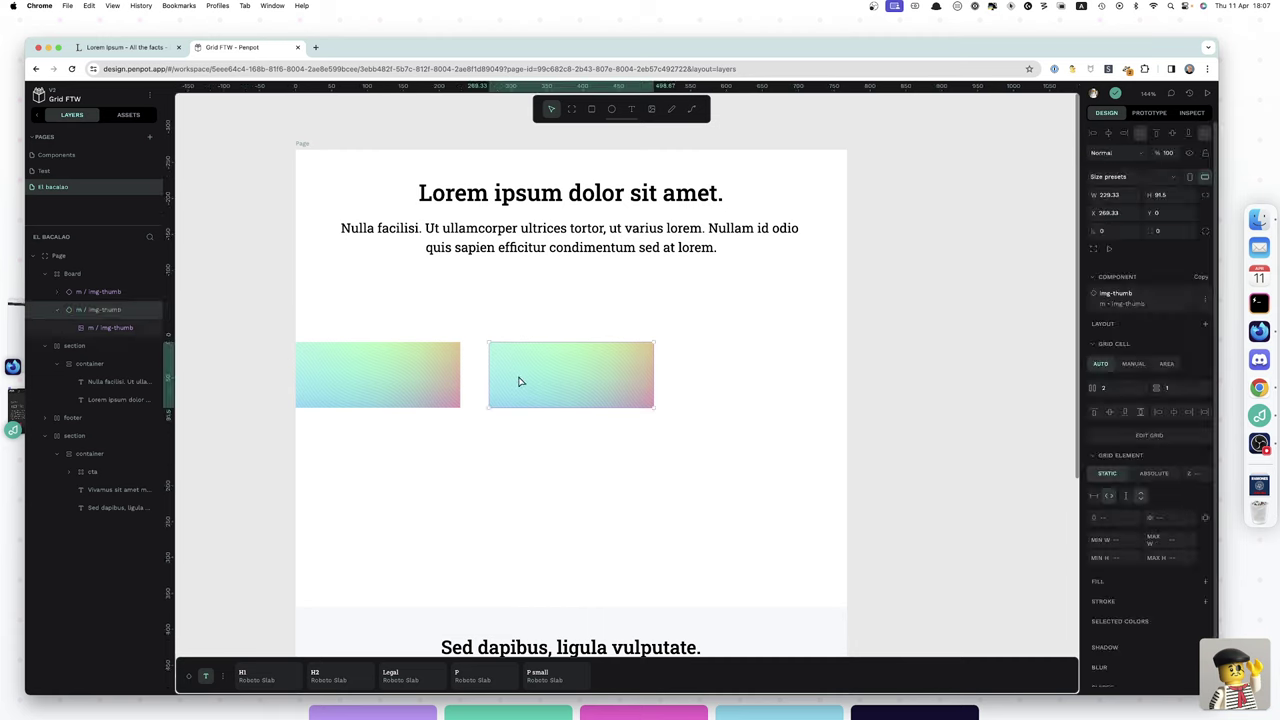
{"action": "left_click_drag", "start_coordinate": [566, 392], "coordinate": [710, 388]}
{"action": "key", "text": "ctrl+d"}
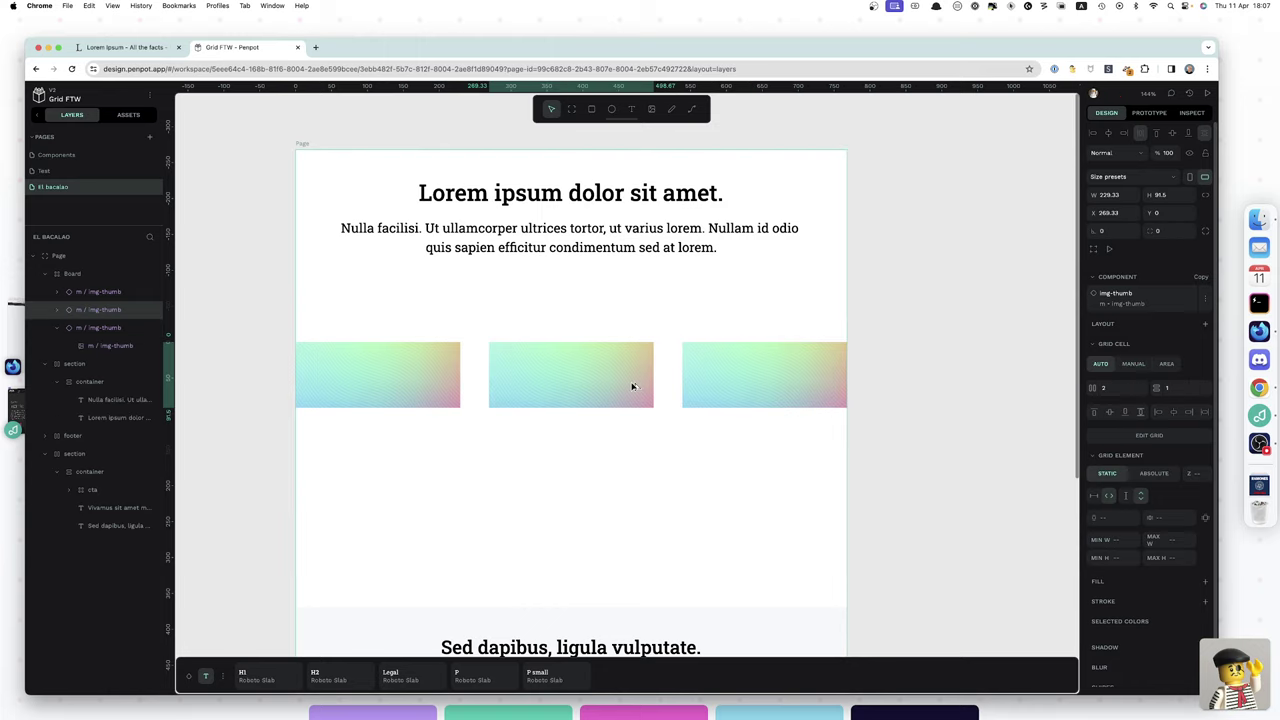
- Place copies of the middle thumbnail in the first and second cells of the grid's second row
{"action": "left_click_drag", "start_coordinate": [593, 387], "coordinate": [450, 446]}
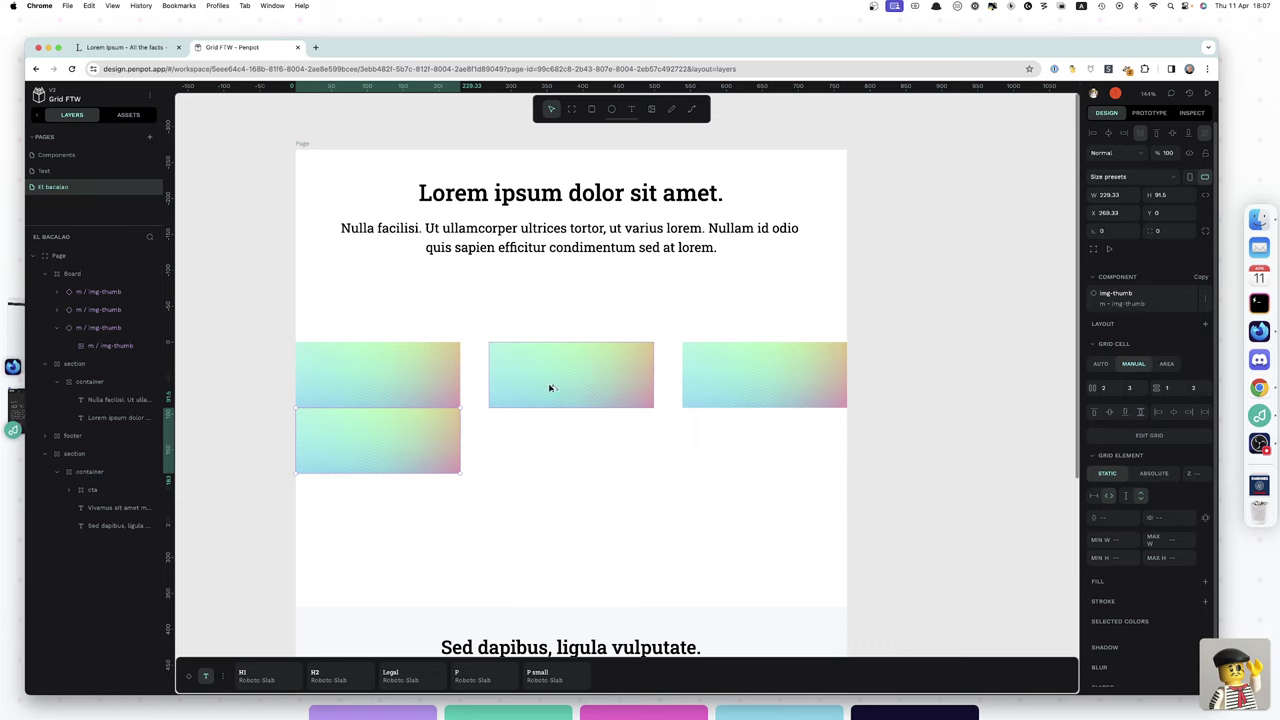
{"action": "key", "text": "ctrl+d"}
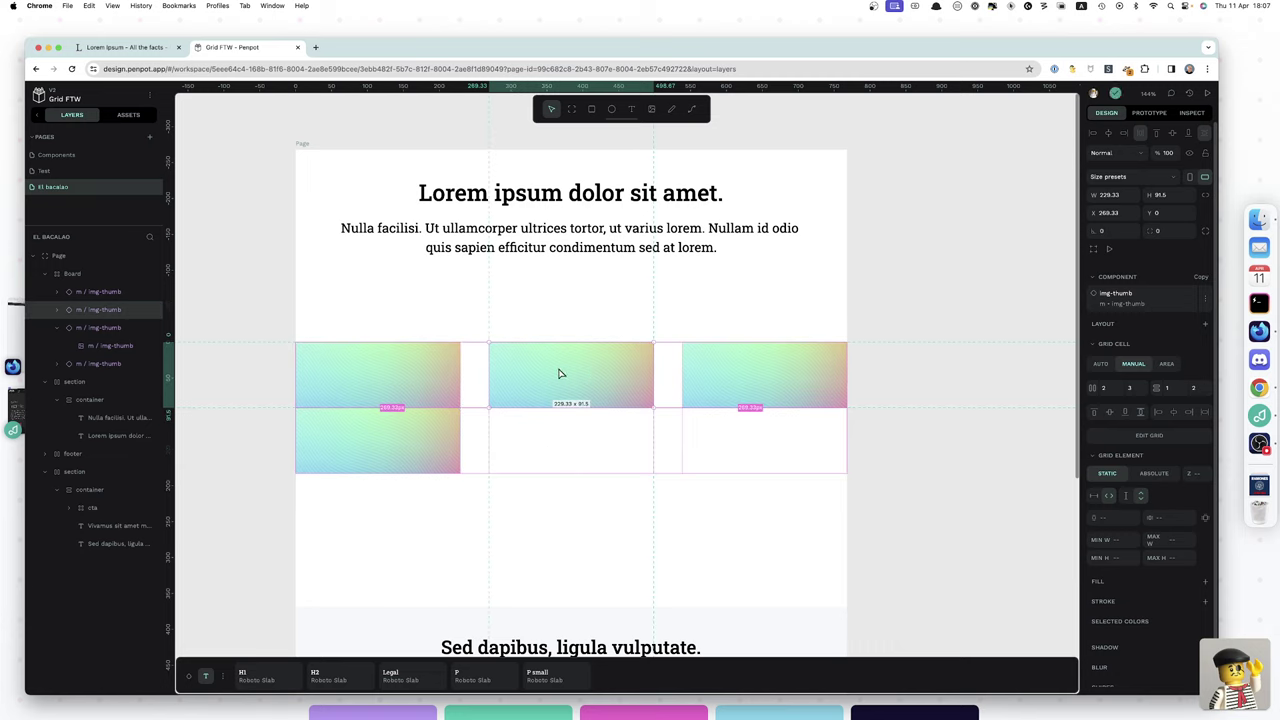
{"action": "key", "text": "ctrl+d"}
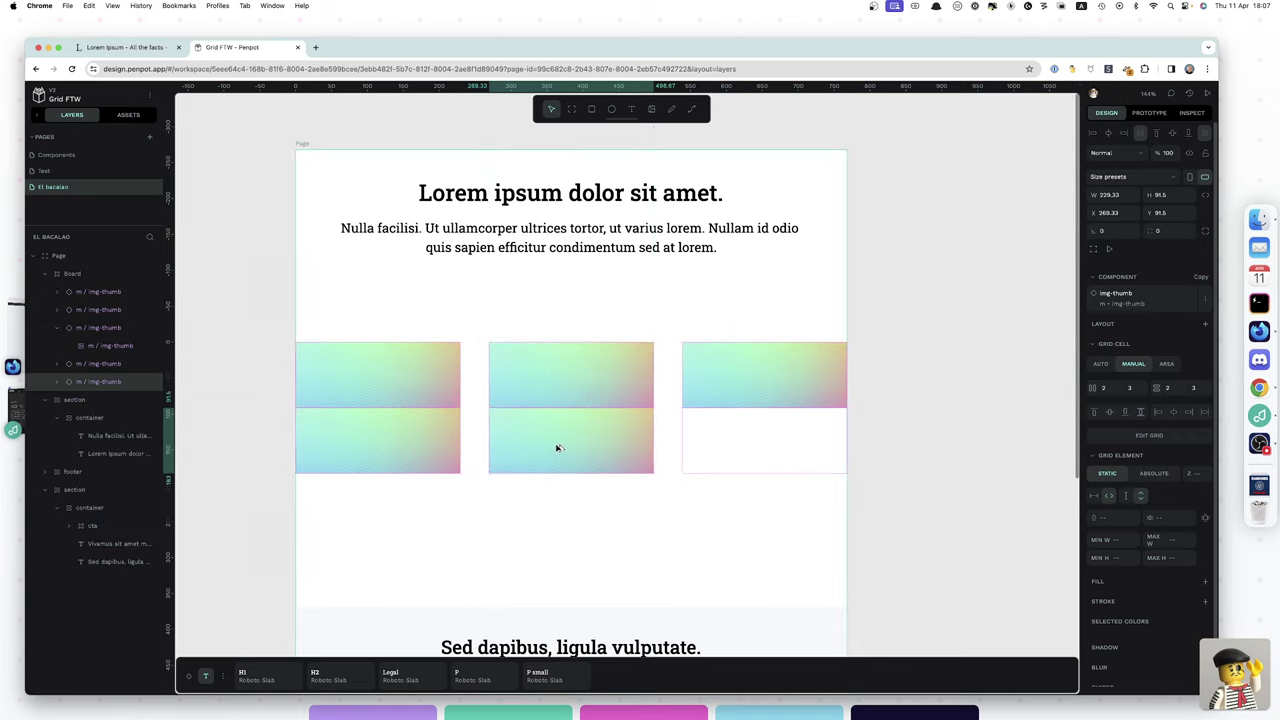
- Duplicate the third-column img-thumb and place the copy in the empty cell directly below it
{"action": "double_click", "coordinate": [730, 391]}
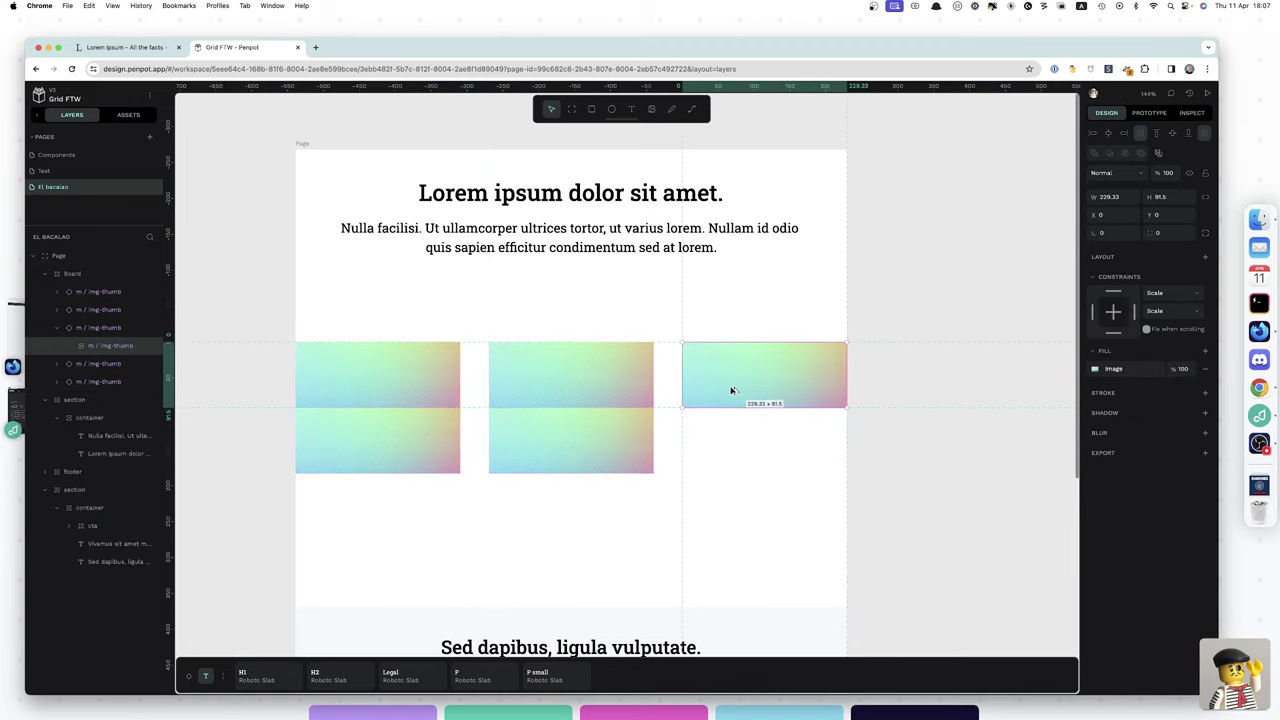
{"action": "left_click", "coordinate": [114, 328]}
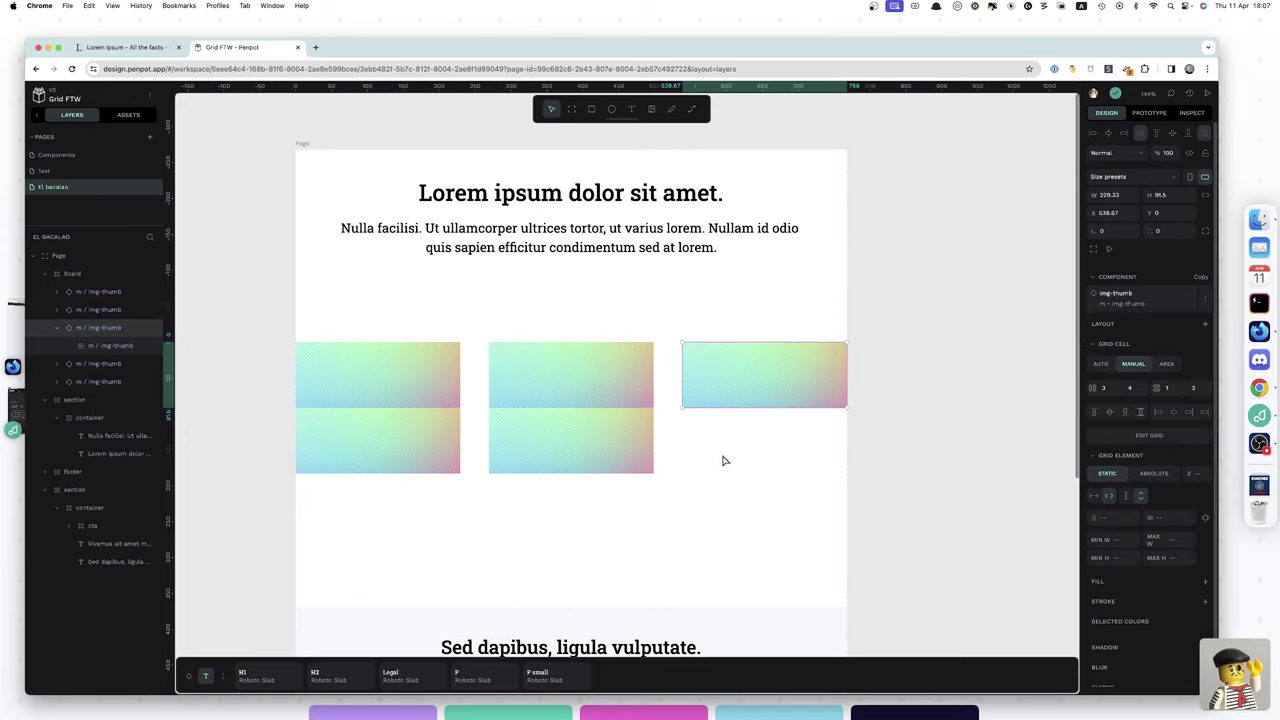
{"action": "key", "text": "super+d"}
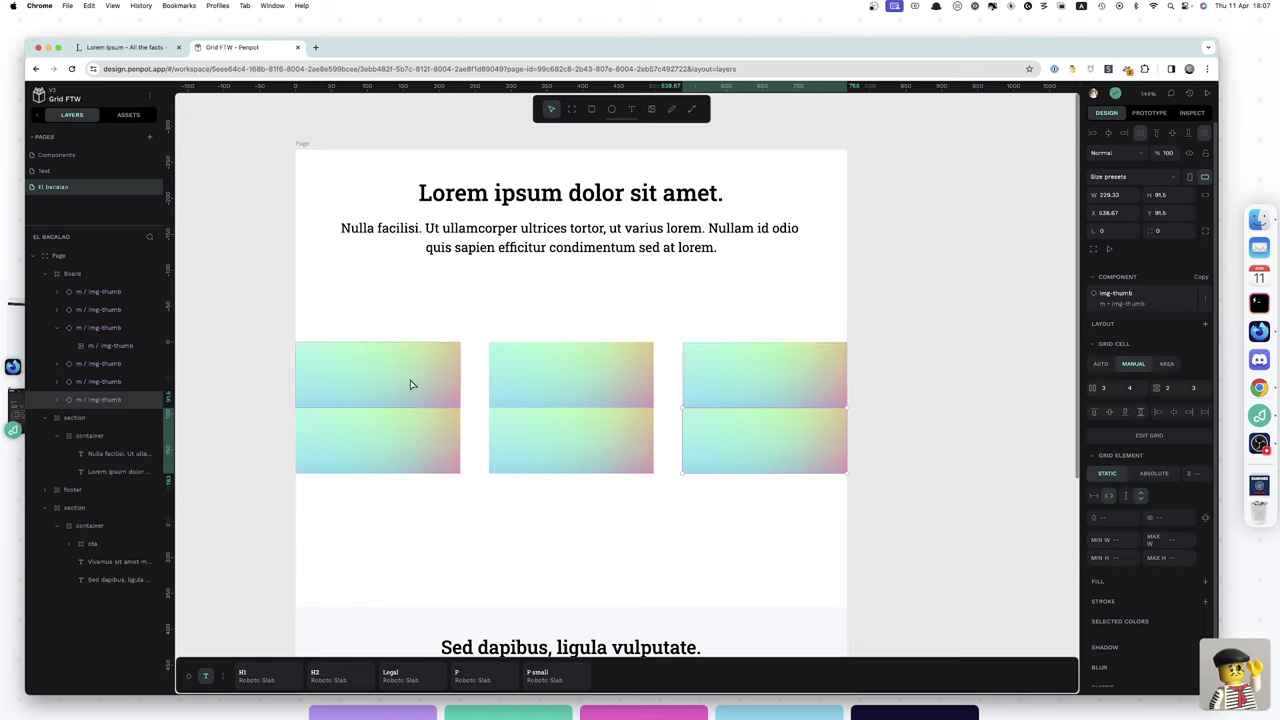
- Set the thumbnail grid board's row gap and column gap to 10
{"action": "left_click", "coordinate": [79, 273]}
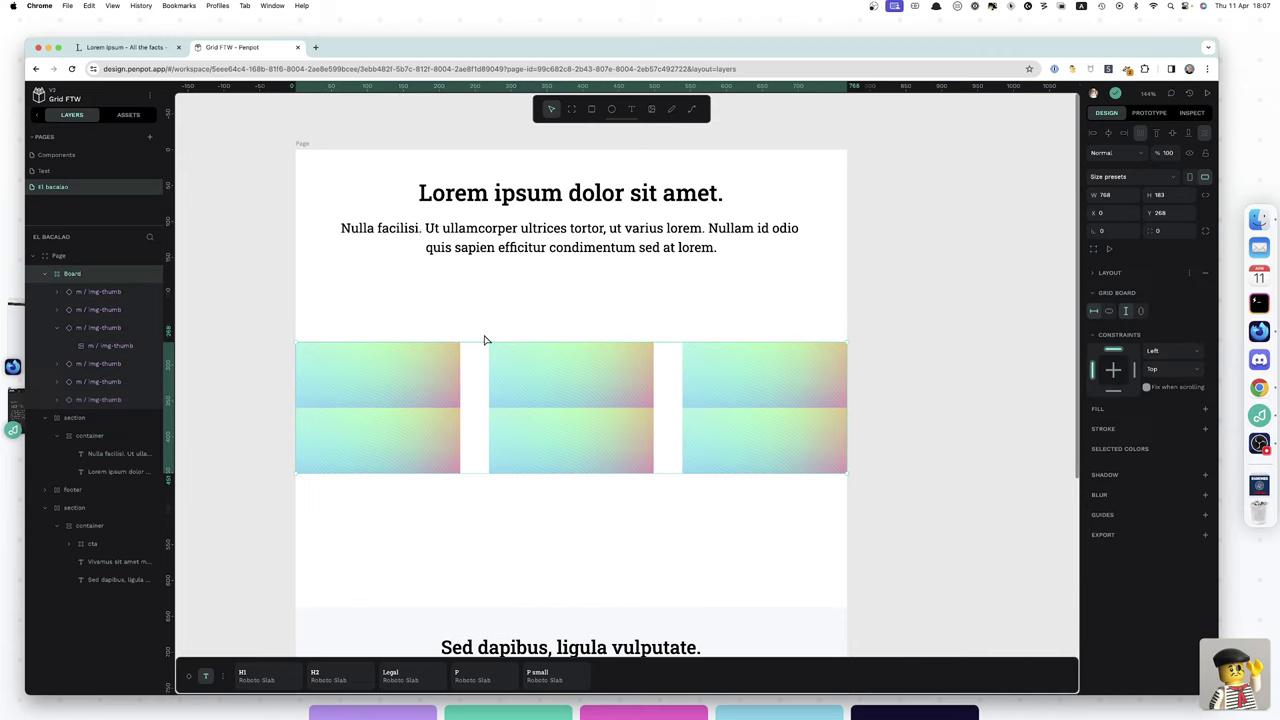
{"action": "left_click", "coordinate": [1108, 273]}
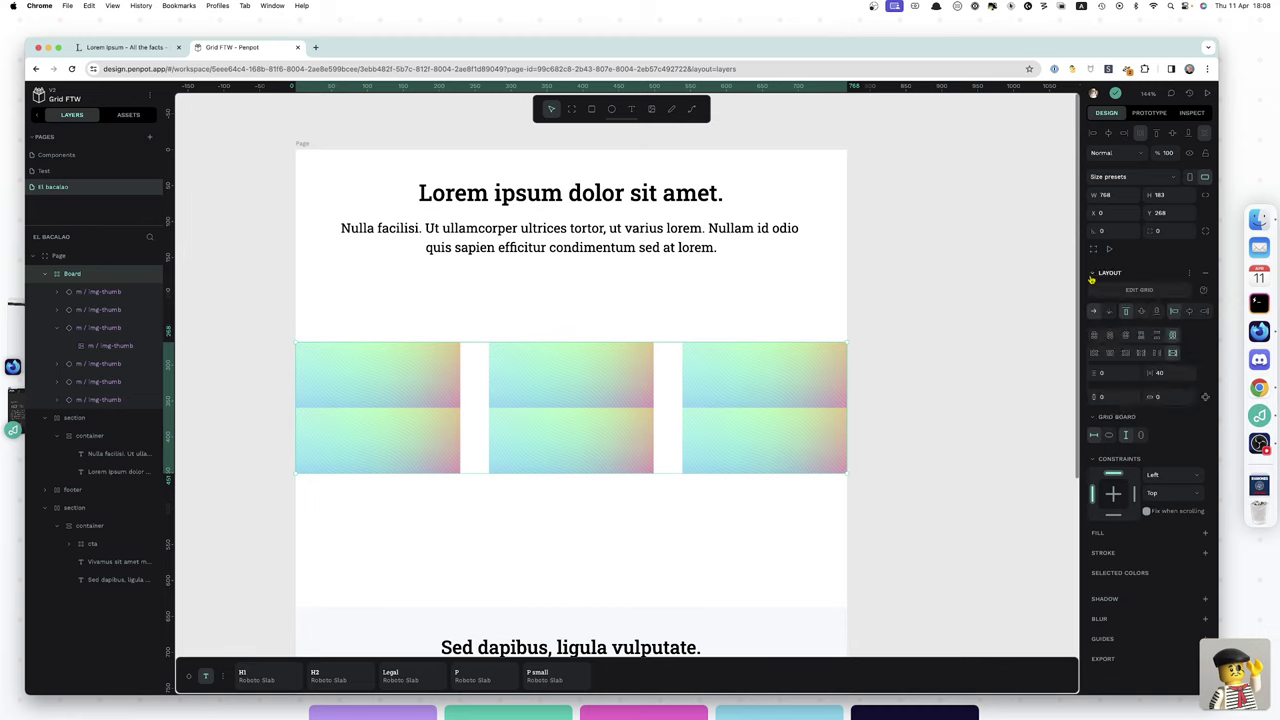
{"action": "left_click", "coordinate": [1116, 371]}
{"action": "type", "text": "10"}
{"action": "key", "text": "Tab"}
{"action": "type", "text": "1"}
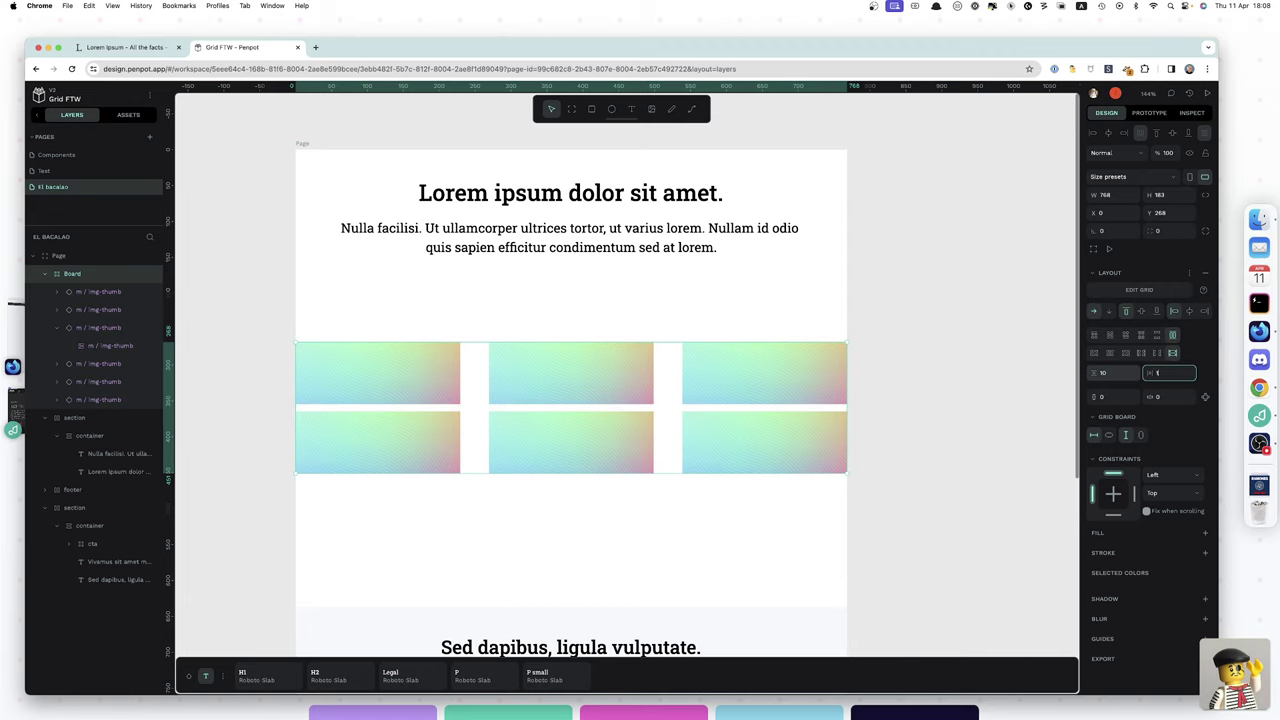
{"action": "key", "text": "Tab"}
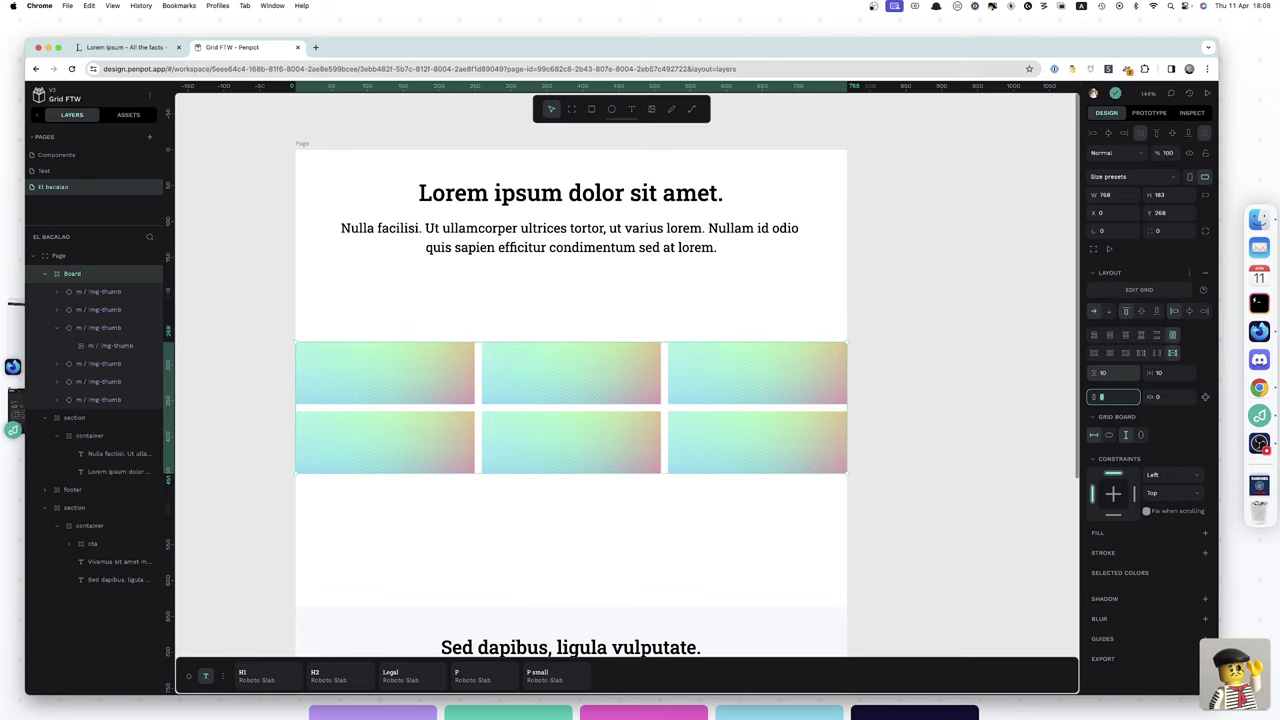
- Set the thumbnail grid board's row gap and column gap to 2
{"action": "left_click", "coordinate": [1116, 373]}
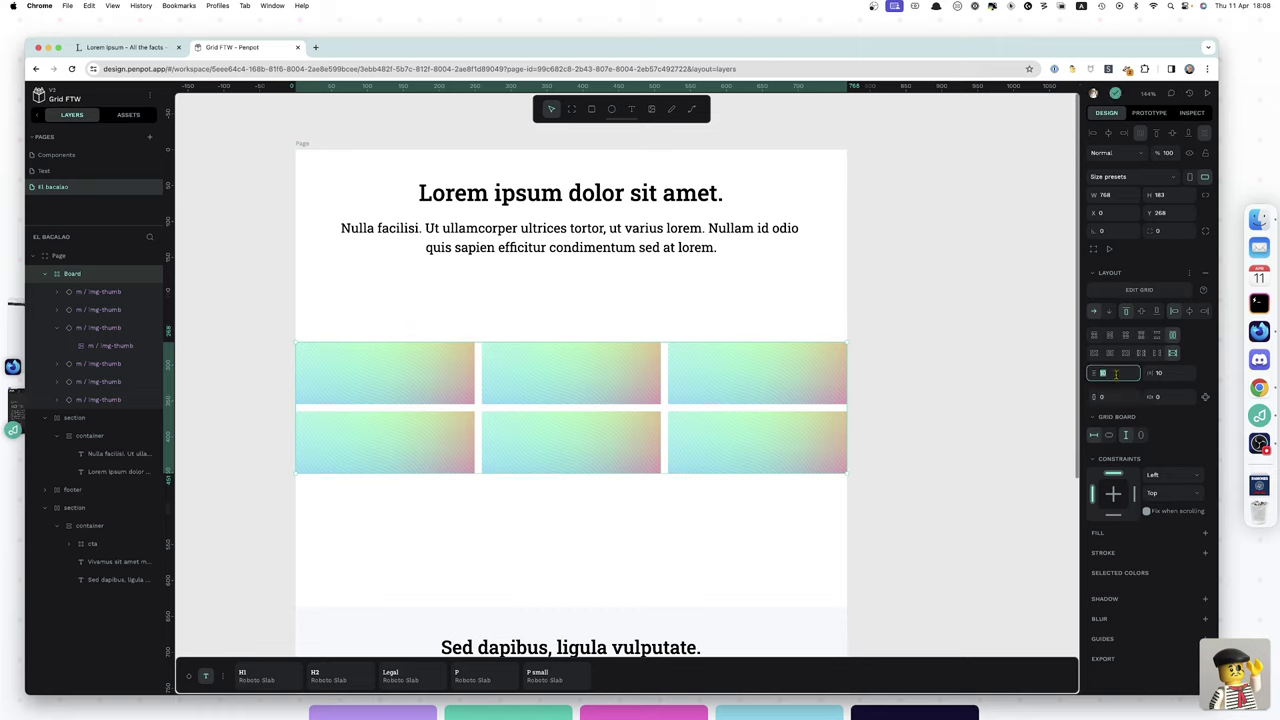
{"action": "type", "text": "2"}
{"action": "key", "text": "Tab"}
{"action": "type", "text": "2"}
{"action": "key", "text": "Tab"}
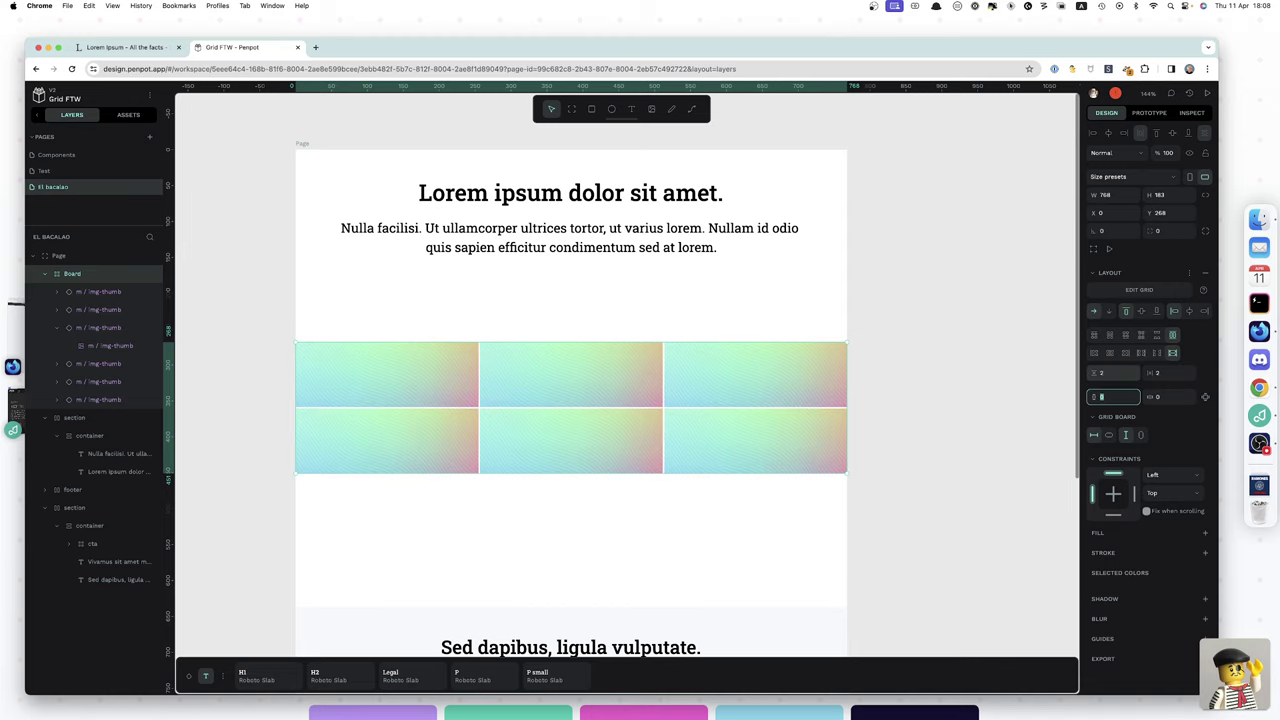
- Set the thumbnail grid board's column gap and row gap to 3
{"action": "left_click", "coordinate": [1168, 372]}
{"action": "type", "text": "3"}
{"action": "key", "text": "shift+Tab"}
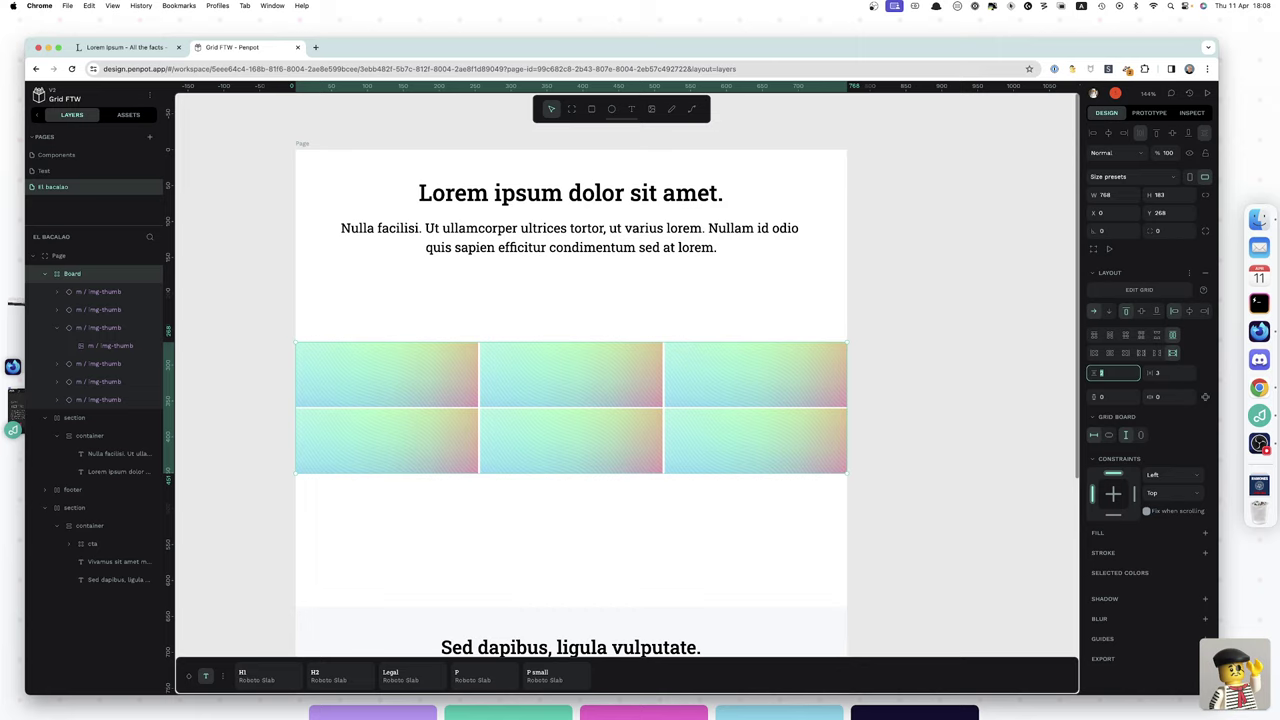
{"action": "type", "text": "3"}
{"action": "key", "text": "Tab"}
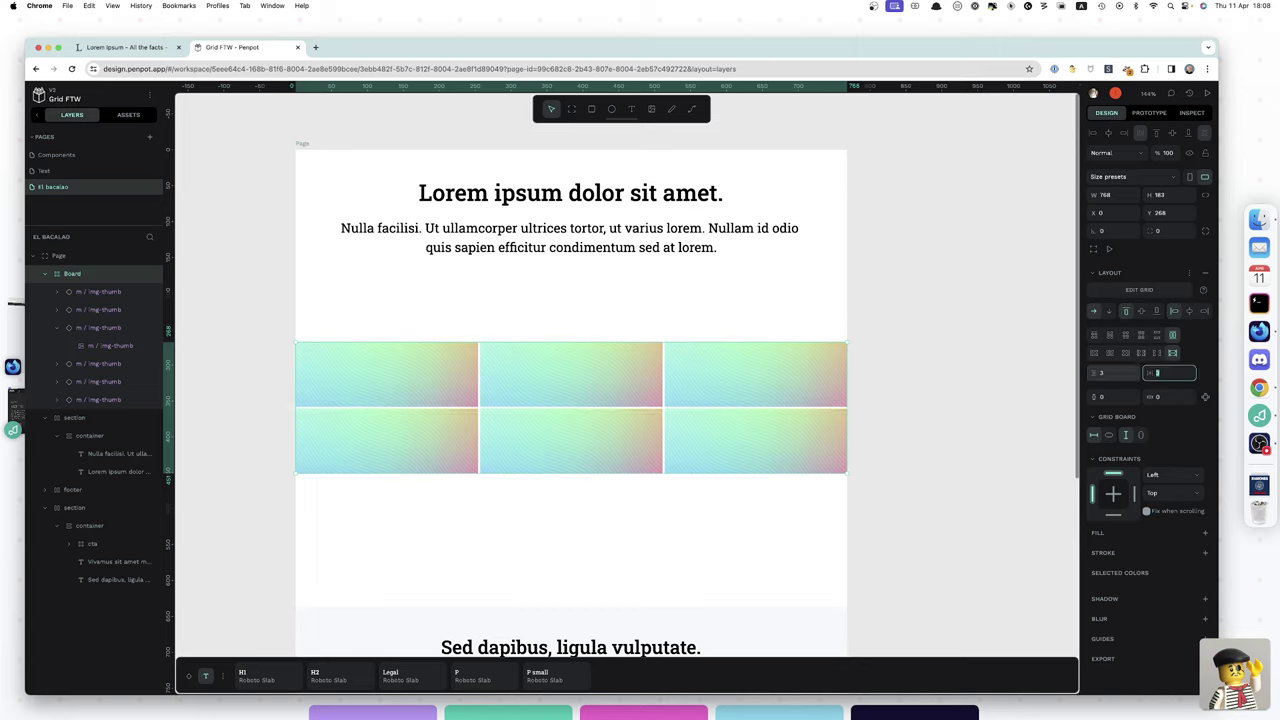
{"action": "key", "text": "shift+Tab"}
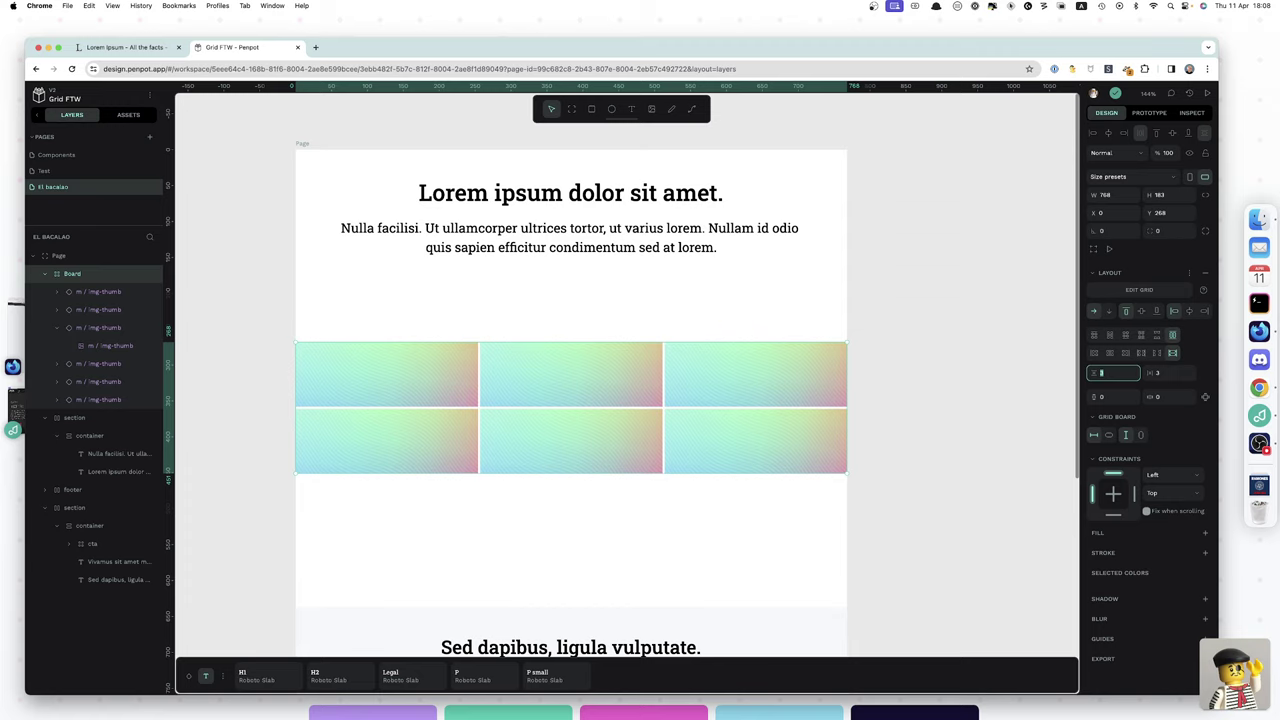
- Set the thumbnail grid board's row gap and column gap to 30
{"action": "type", "text": "30"}
{"action": "key", "text": "Tab"}
{"action": "type", "text": "30"}
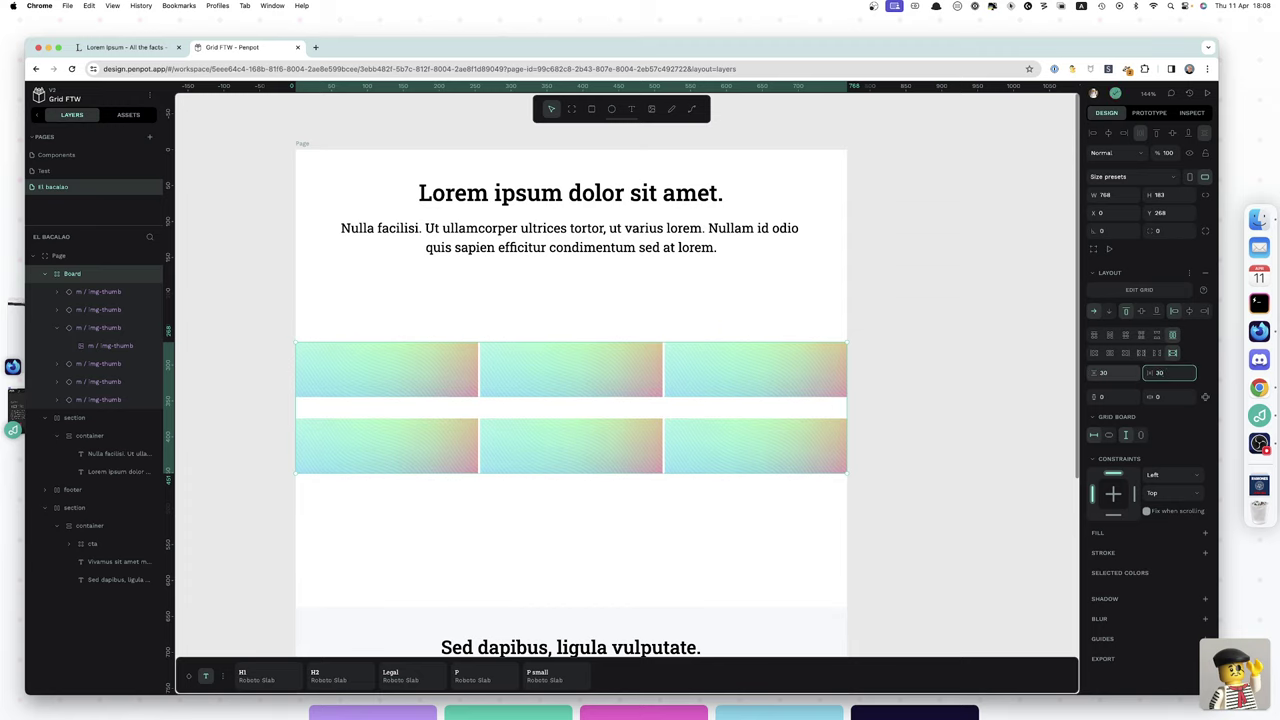
{"action": "key", "text": "Tab"}
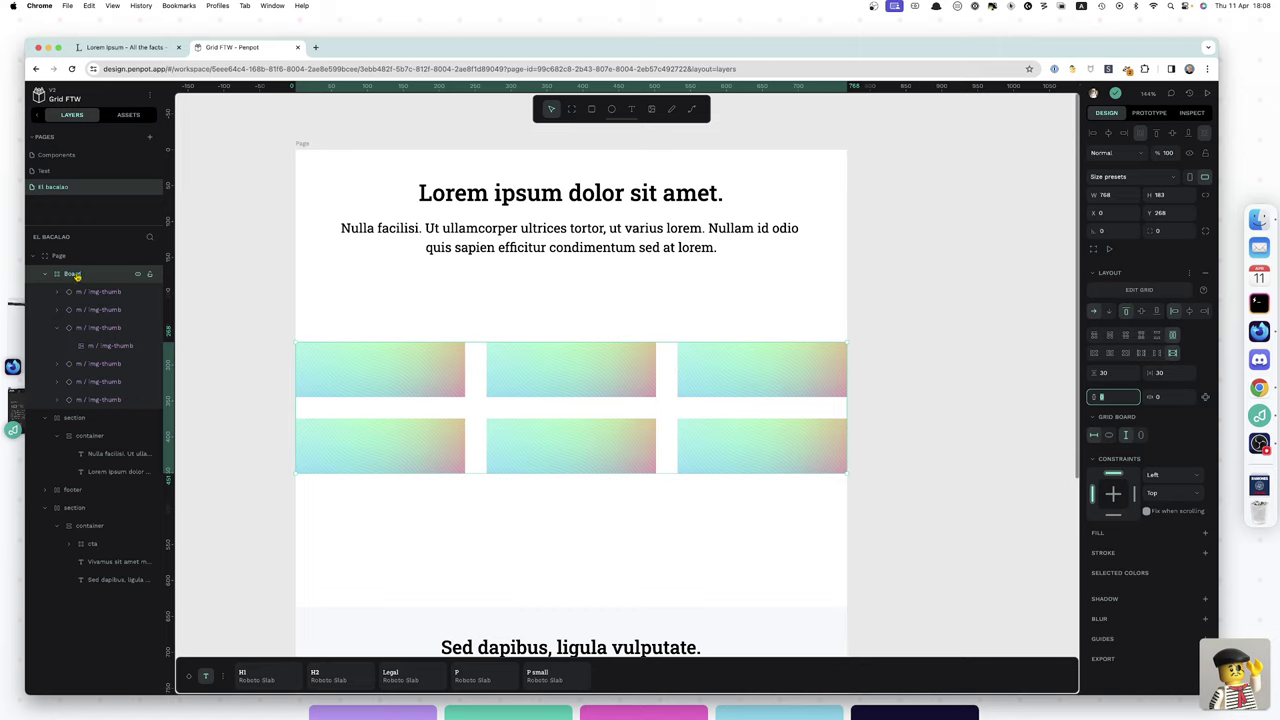
- Rename the thumbnail board as grid and move it into the first section's container, below the paragraph on the page
{"action": "double_click", "coordinate": [71, 275]}
{"action": "type", "text": "Gri"}
{"action": "key", "text": "Return"}
{"action": "left_click_drag", "start_coordinate": [104, 446], "coordinate": [104, 451]}
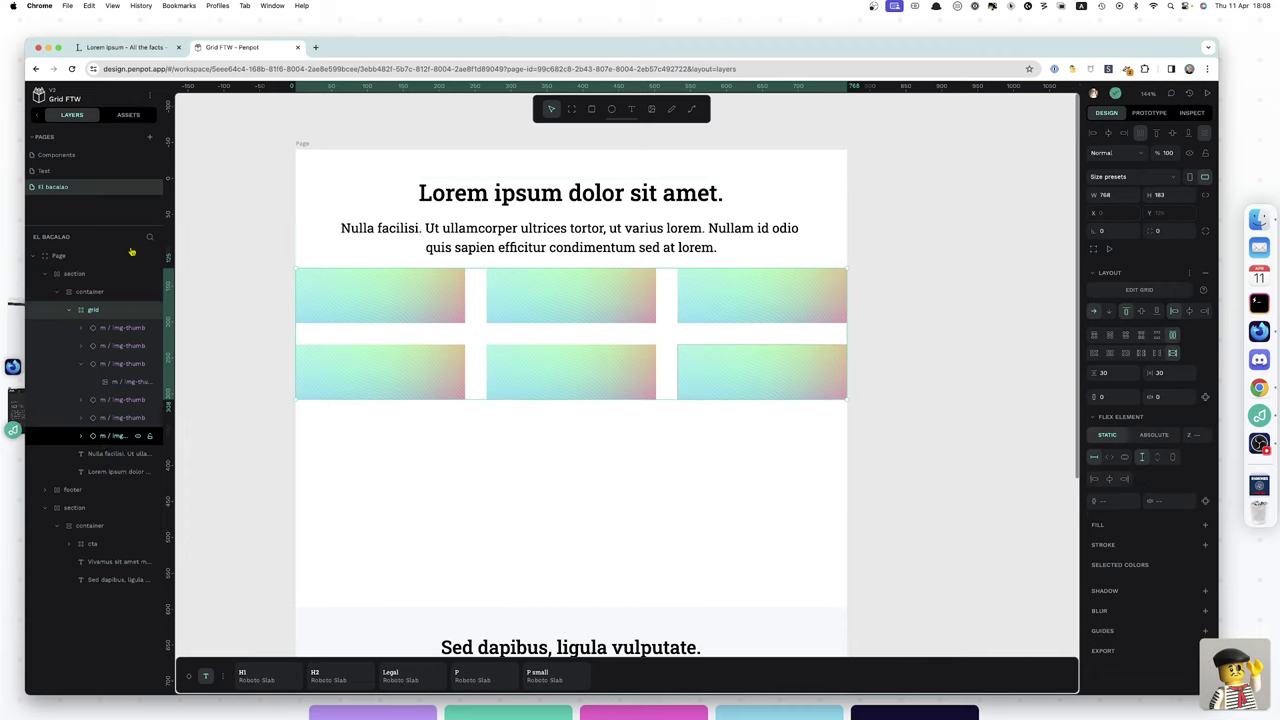
- Set the grid's width to 100% of its container and stretch its height to about 406
{"action": "left_click", "coordinate": [69, 311]}
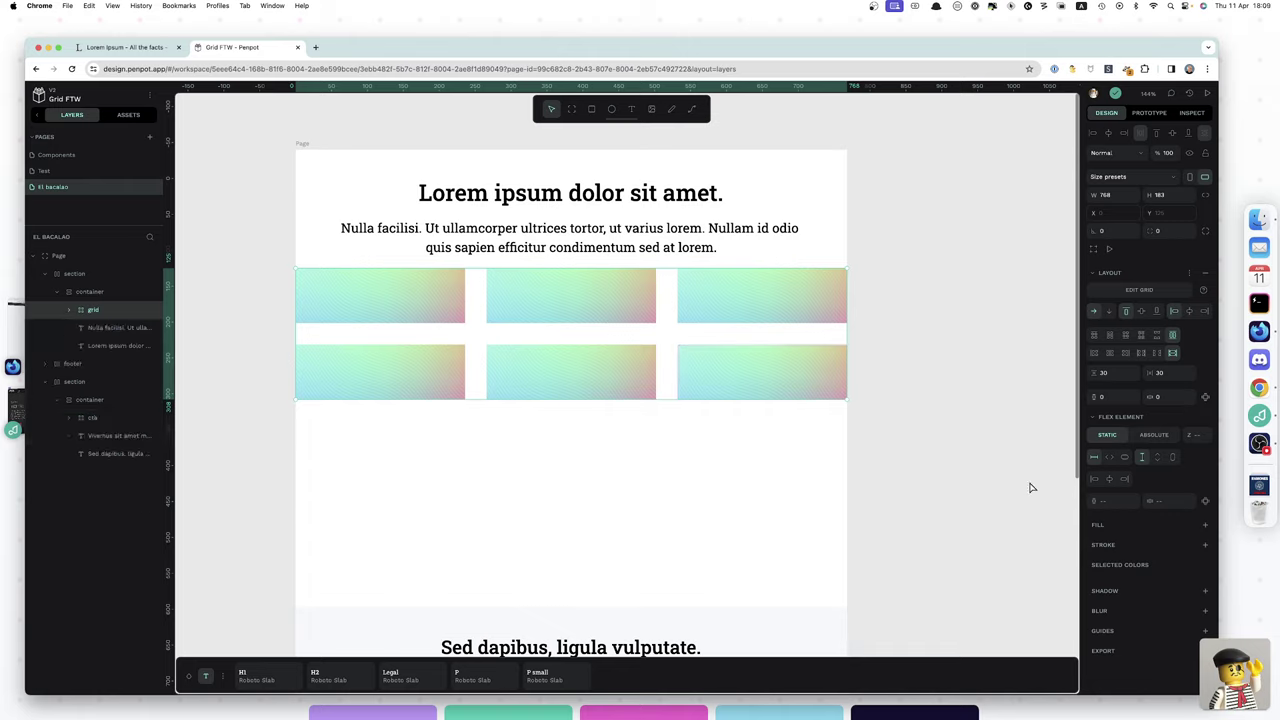
{"action": "left_click", "coordinate": [1110, 458]}
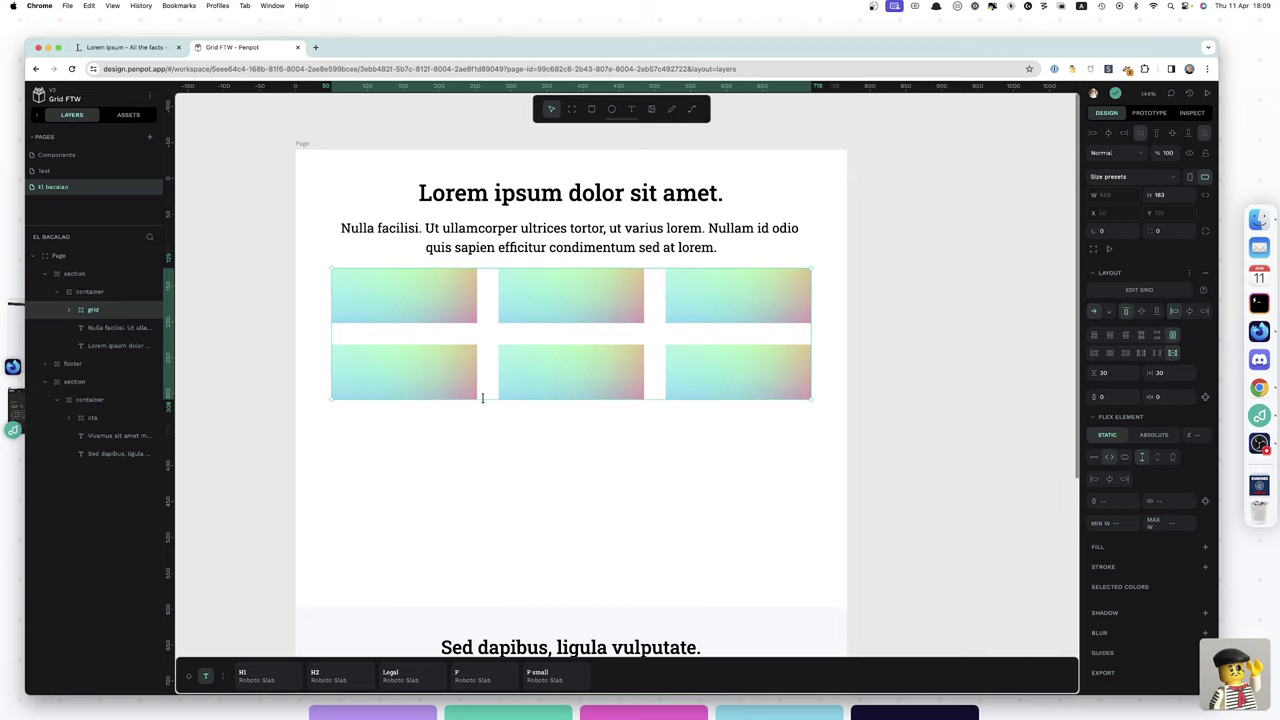
{"action": "left_click_drag", "start_coordinate": [482, 402], "coordinate": [483, 557]}
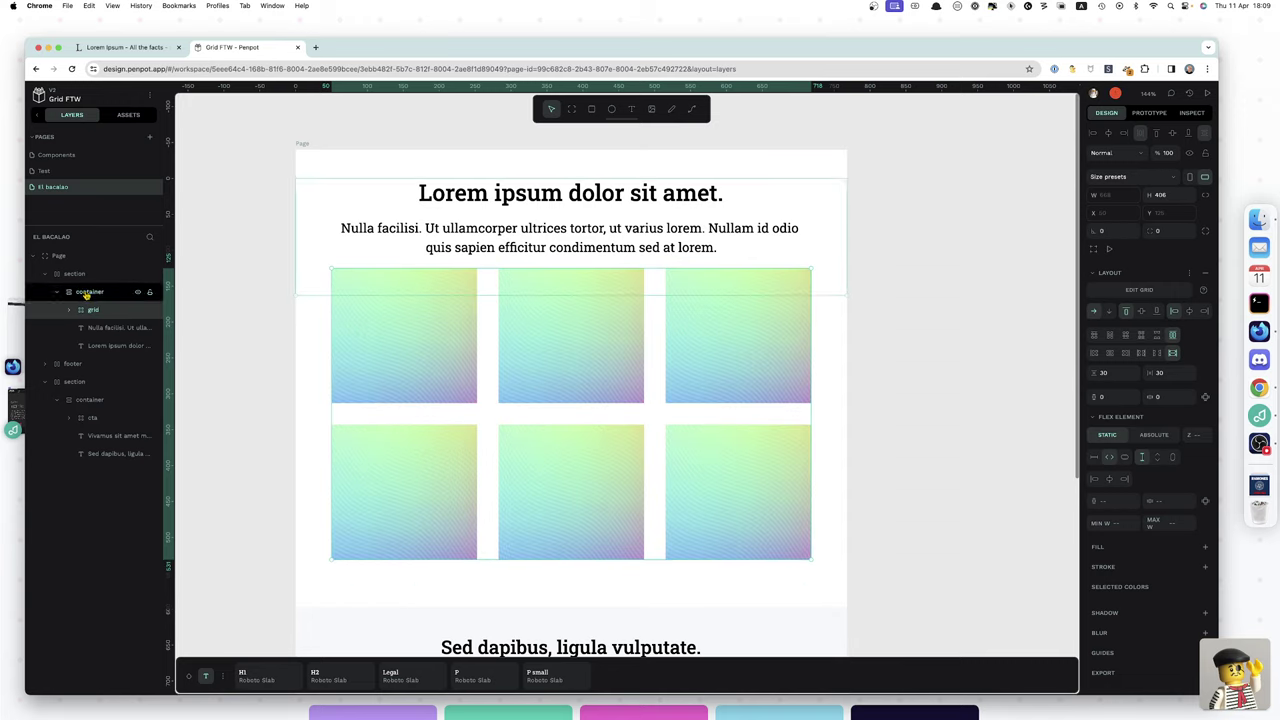
- Stretch the first section's container to a height of about 598 and set the grid's height to 100%
{"action": "left_click", "coordinate": [87, 293]}
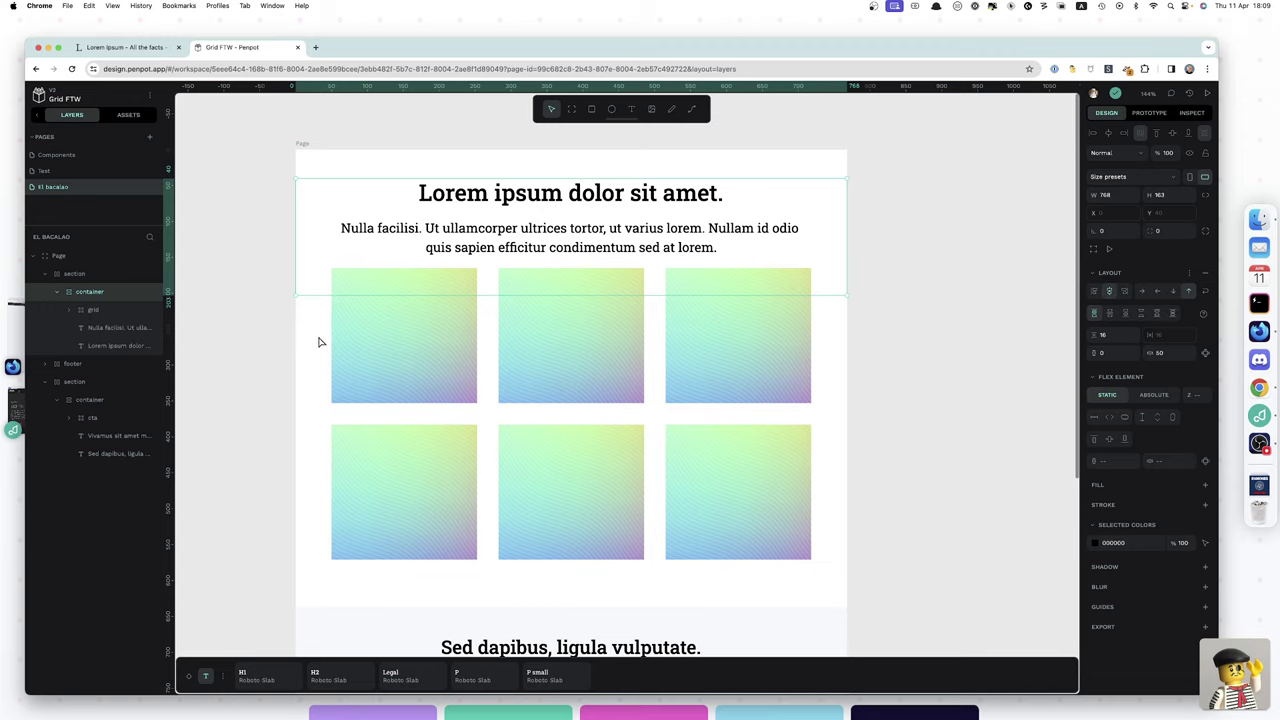
{"action": "left_click_drag", "start_coordinate": [320, 342], "coordinate": [318, 606]}
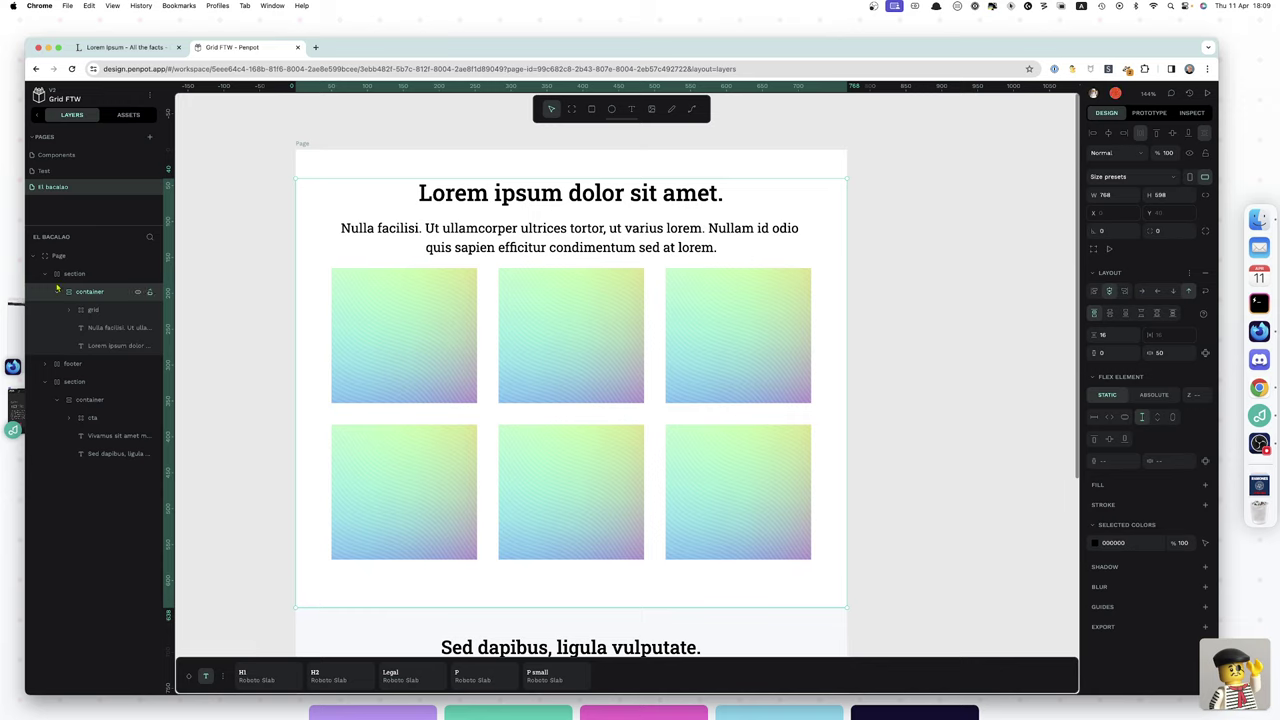
{"action": "left_click", "coordinate": [101, 310]}
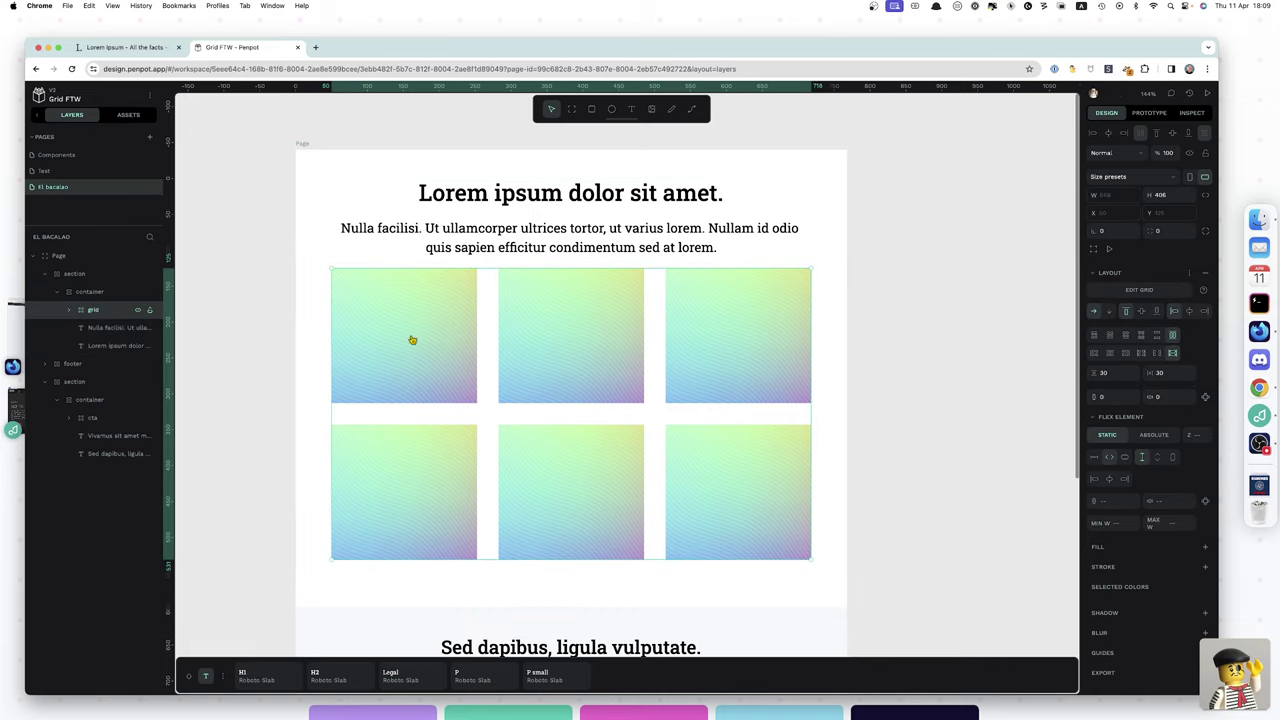
{"action": "left_click", "coordinate": [1174, 459]}
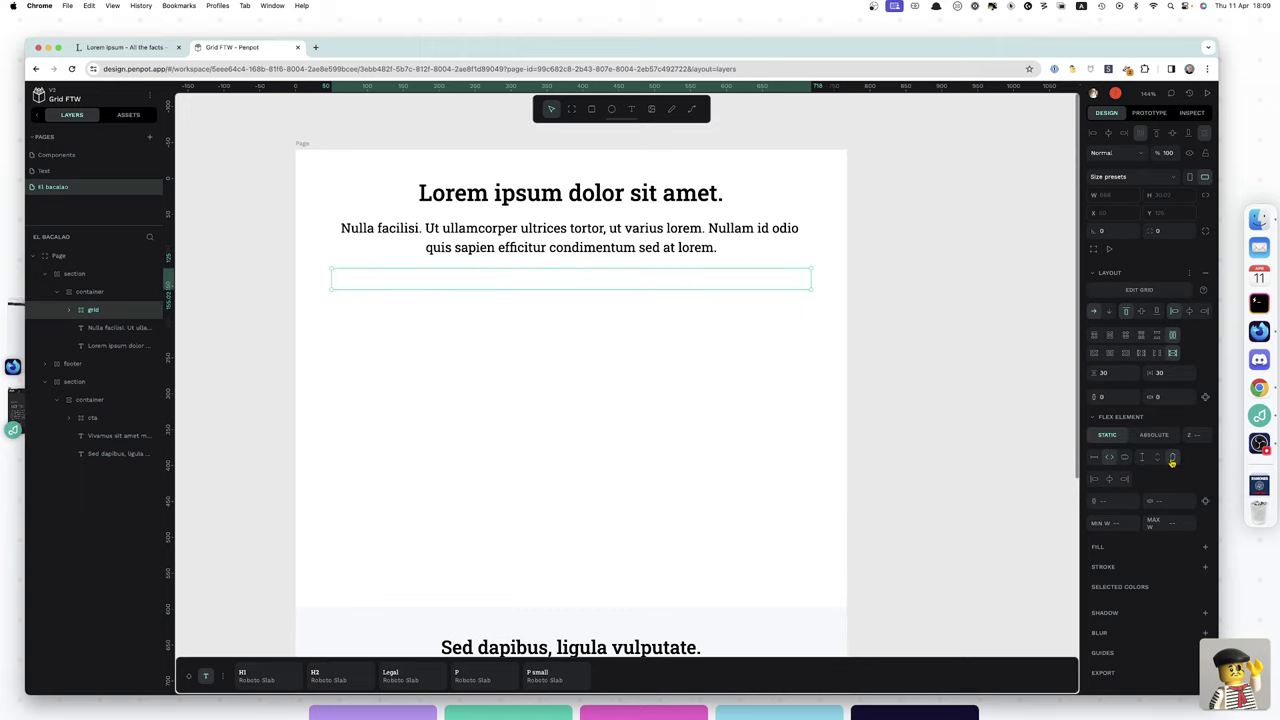
{"action": "left_click", "coordinate": [1159, 459]}
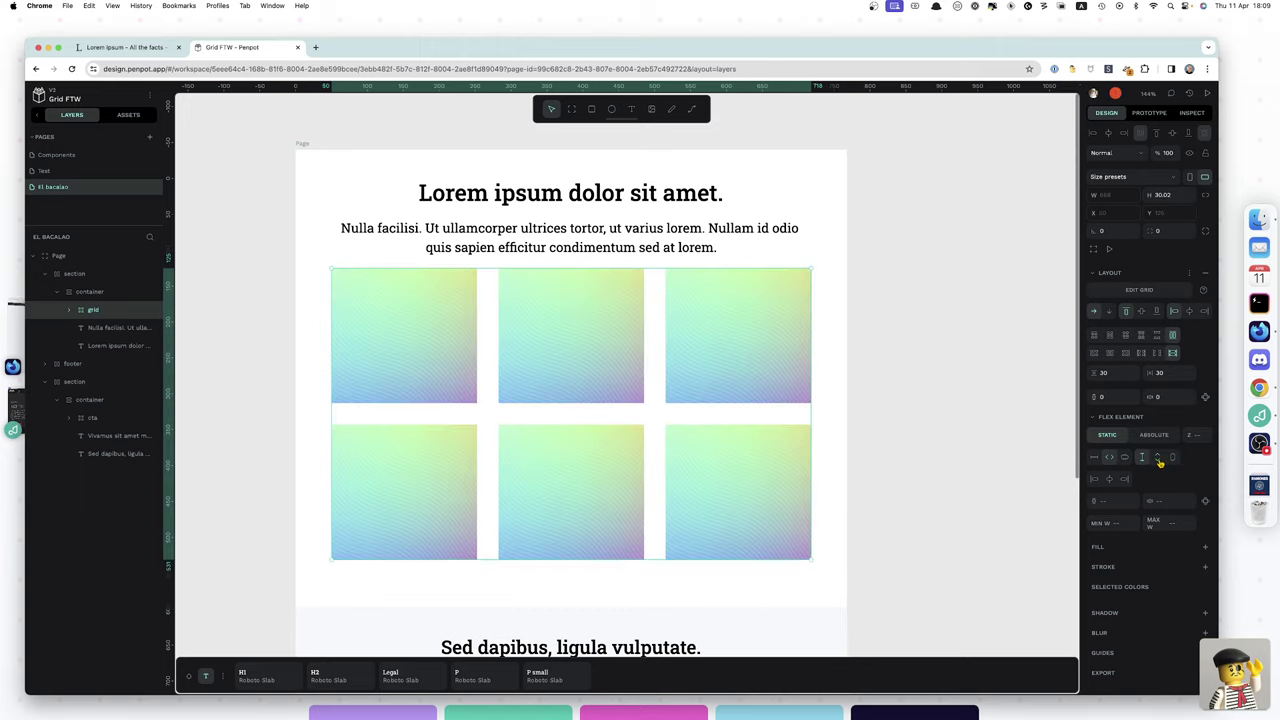
{"action": "left_click", "coordinate": [1160, 461]}
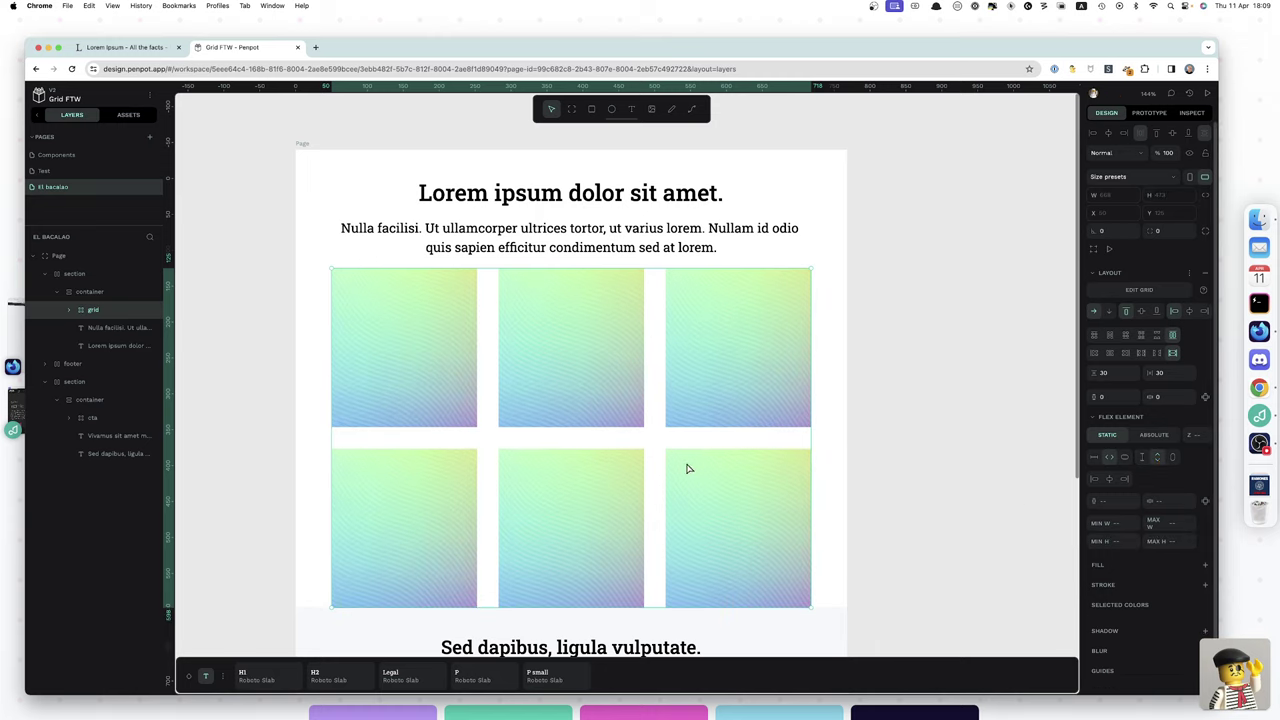
- Shorten the first section to a height of about 637, ending at the lower edge of the thumbnails
{"action": "left_click", "coordinate": [90, 292]}
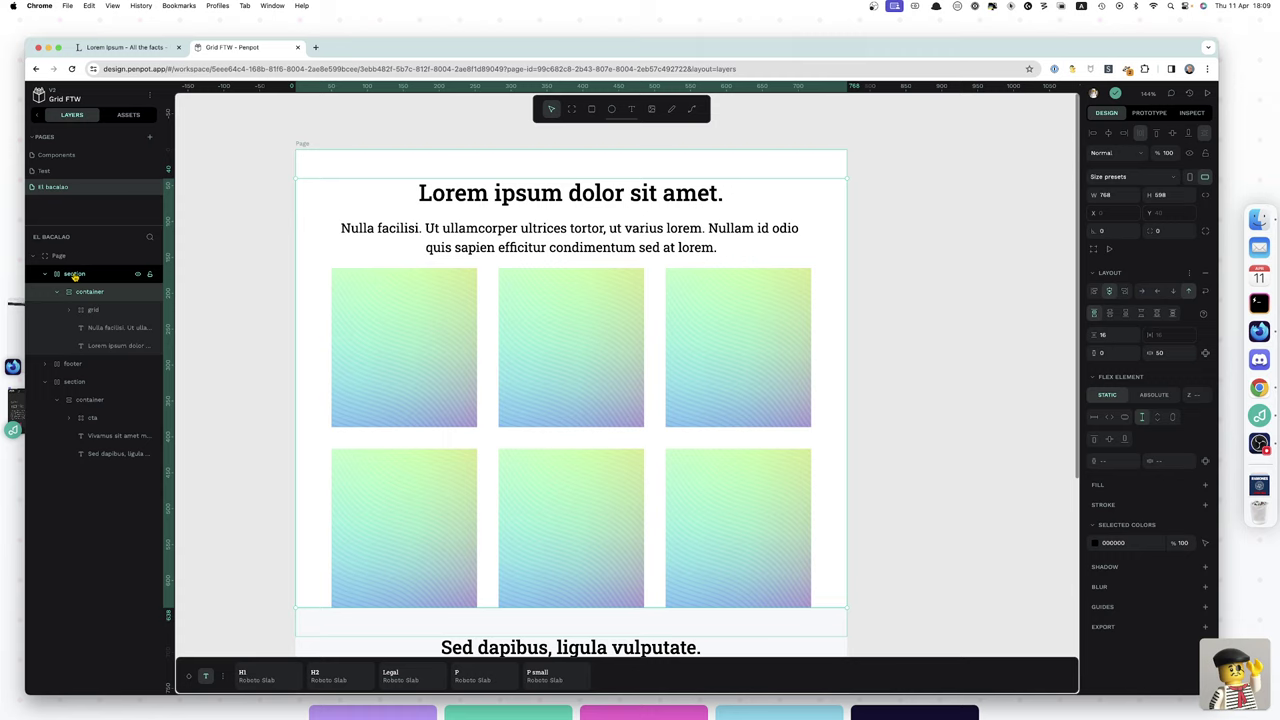
{"action": "left_click", "coordinate": [74, 275]}
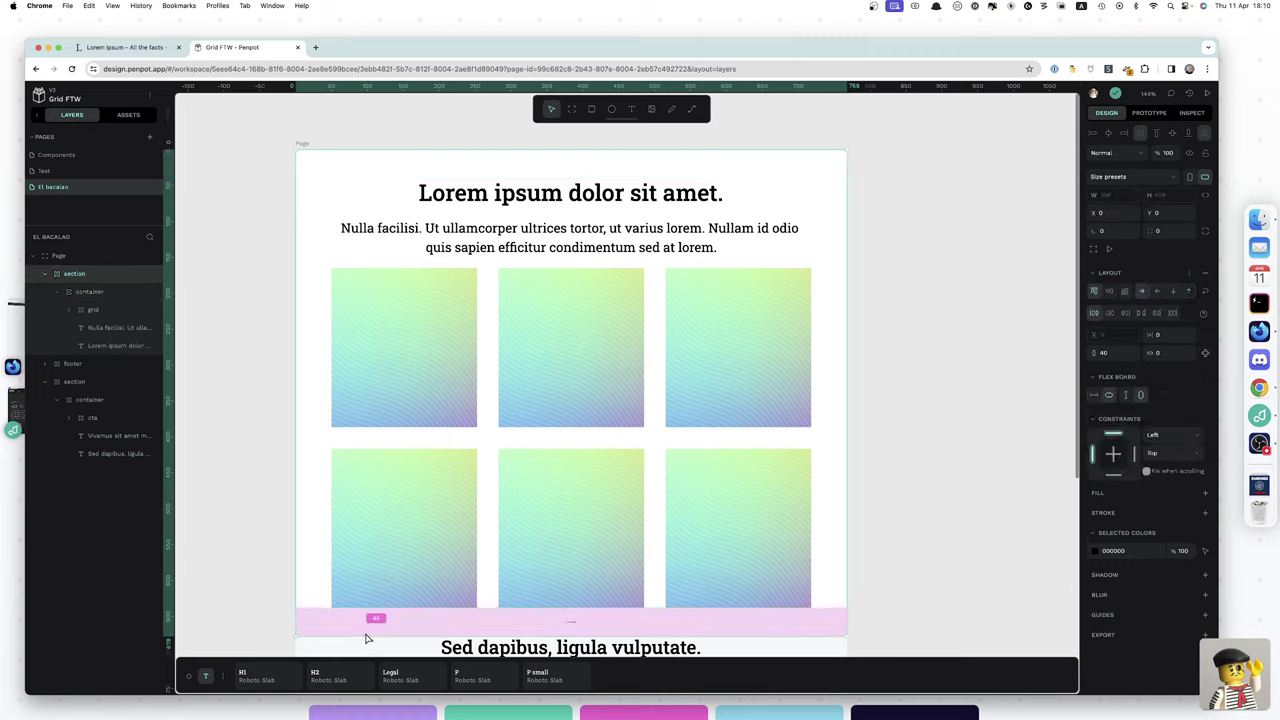
{"action": "left_click_drag", "start_coordinate": [360, 640], "coordinate": [357, 608]}
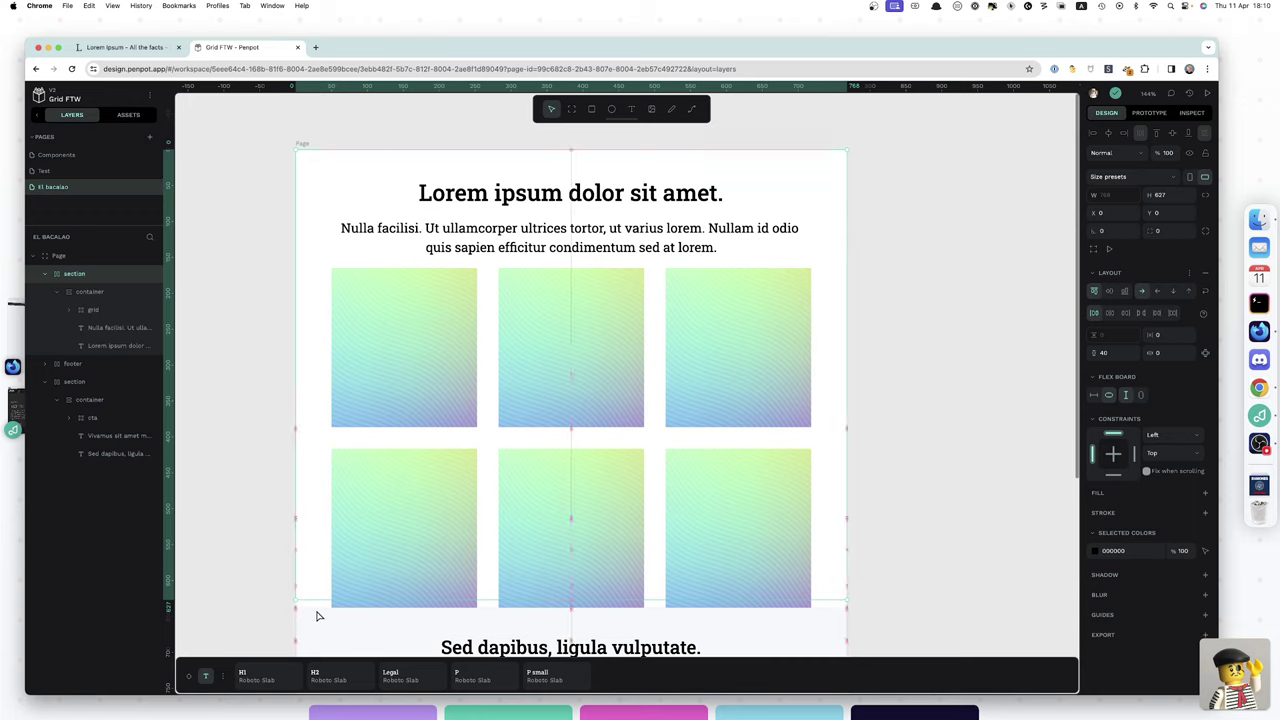
{"action": "left_click_drag", "start_coordinate": [313, 605], "coordinate": [315, 612]}
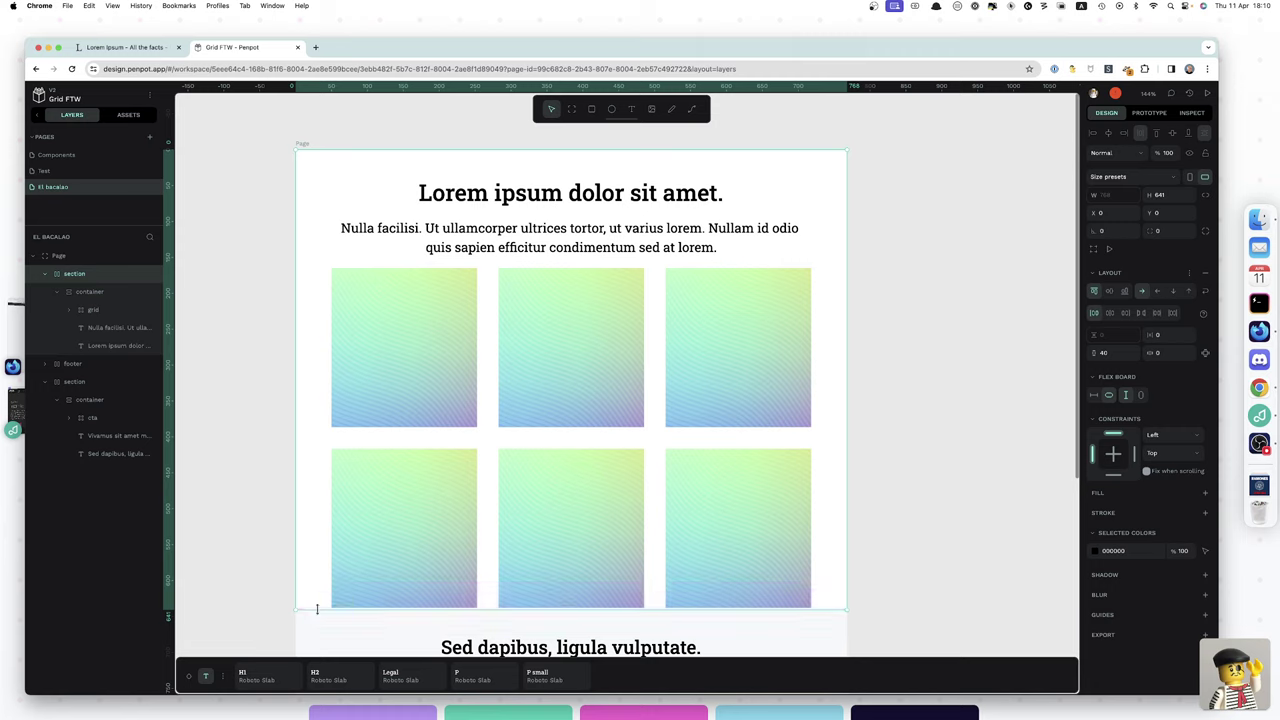
{"action": "left_click_drag", "start_coordinate": [317, 607], "coordinate": [317, 604]}
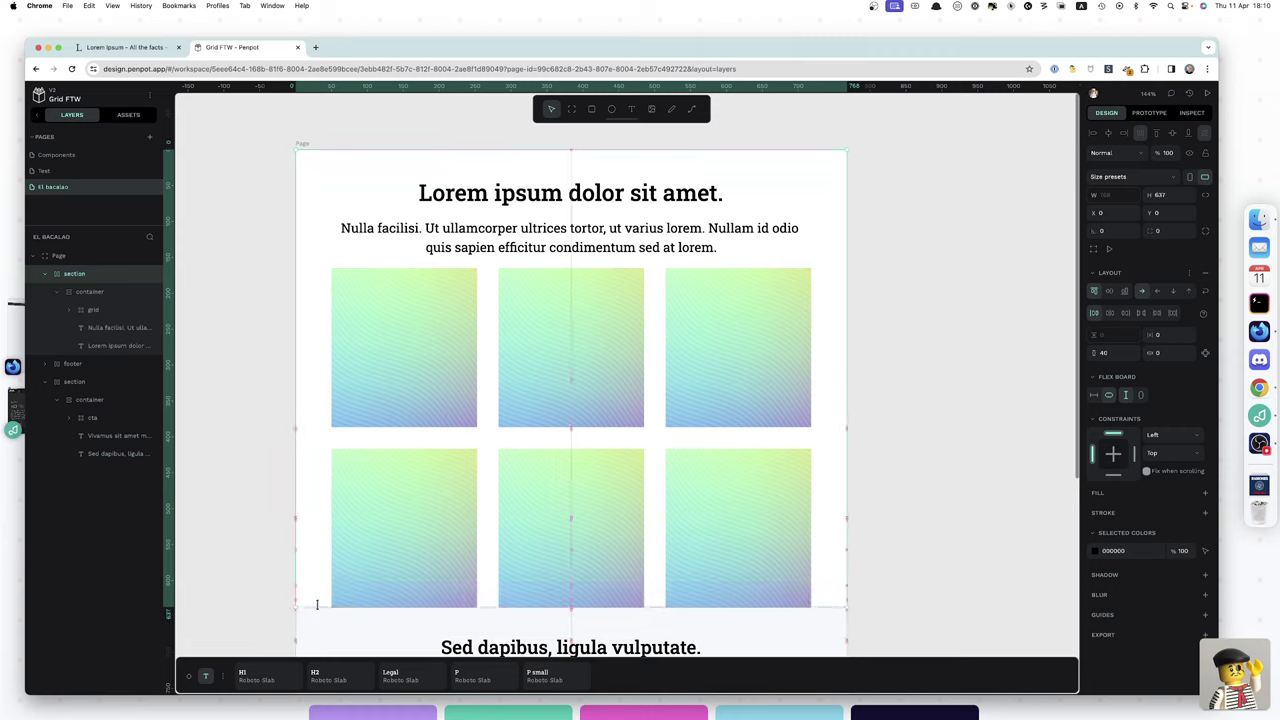
{"action": "key", "text": "ctrl+z"}
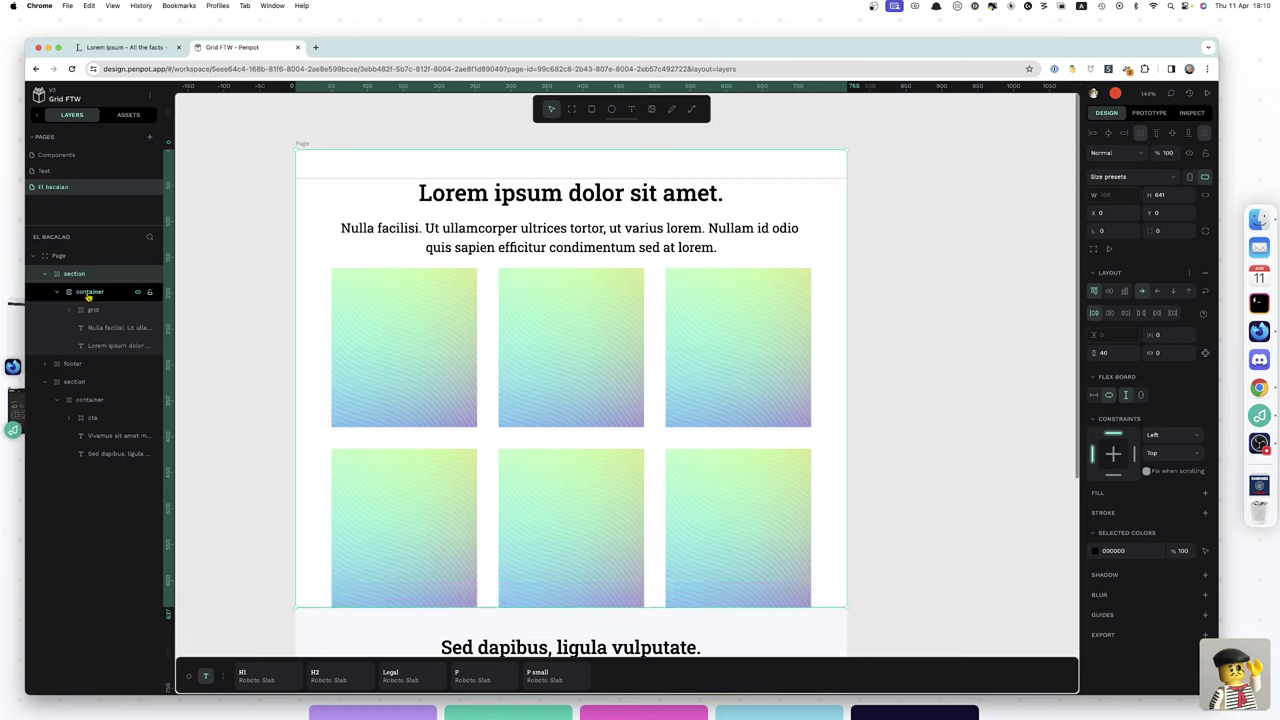
- Set the height of the first section's container and of the grid inside it to 100%
{"action": "left_click", "coordinate": [88, 293]}
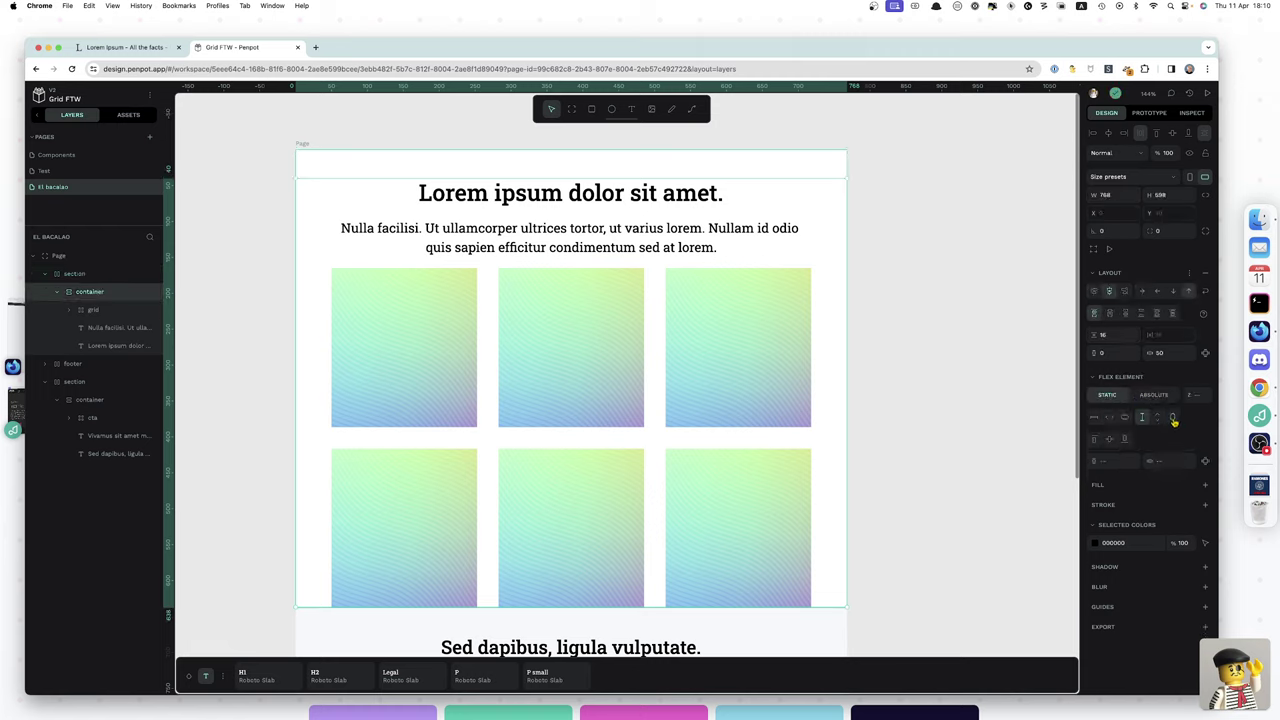
{"action": "left_click", "coordinate": [1173, 418]}
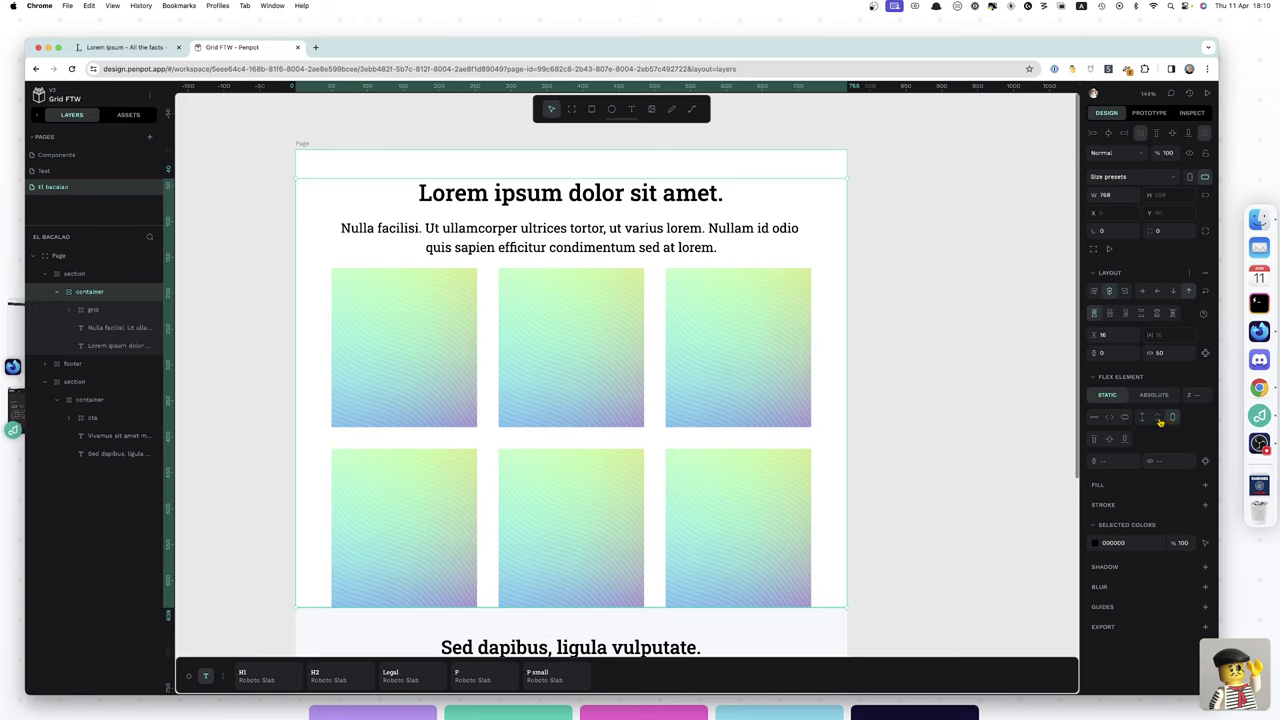
{"action": "left_click", "coordinate": [1159, 419]}
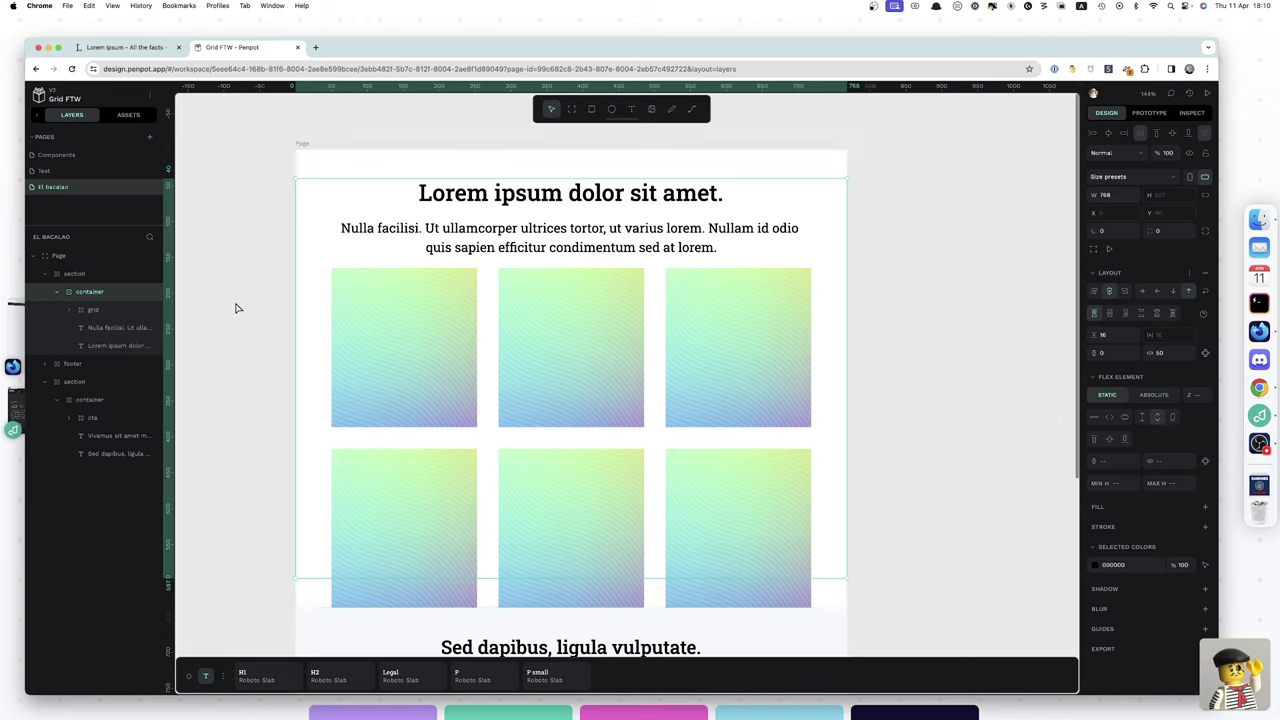
{"action": "left_click", "coordinate": [96, 311]}
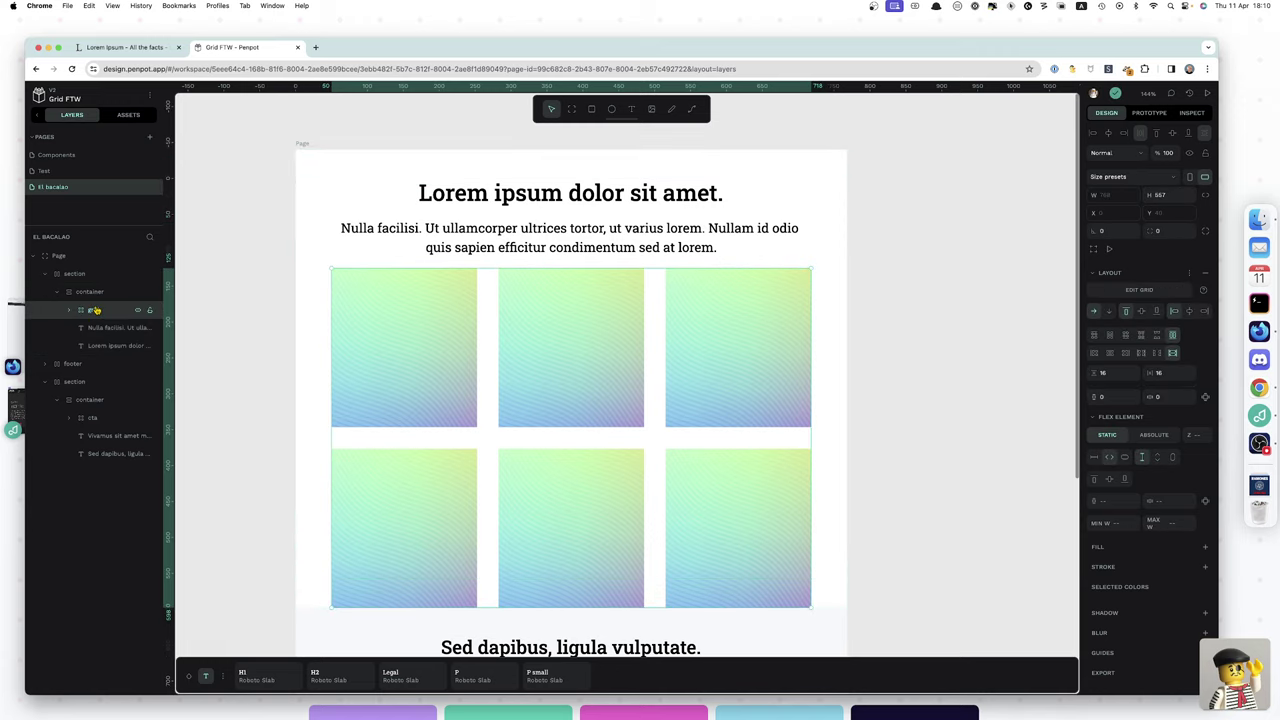
{"action": "left_click", "coordinate": [1158, 458]}
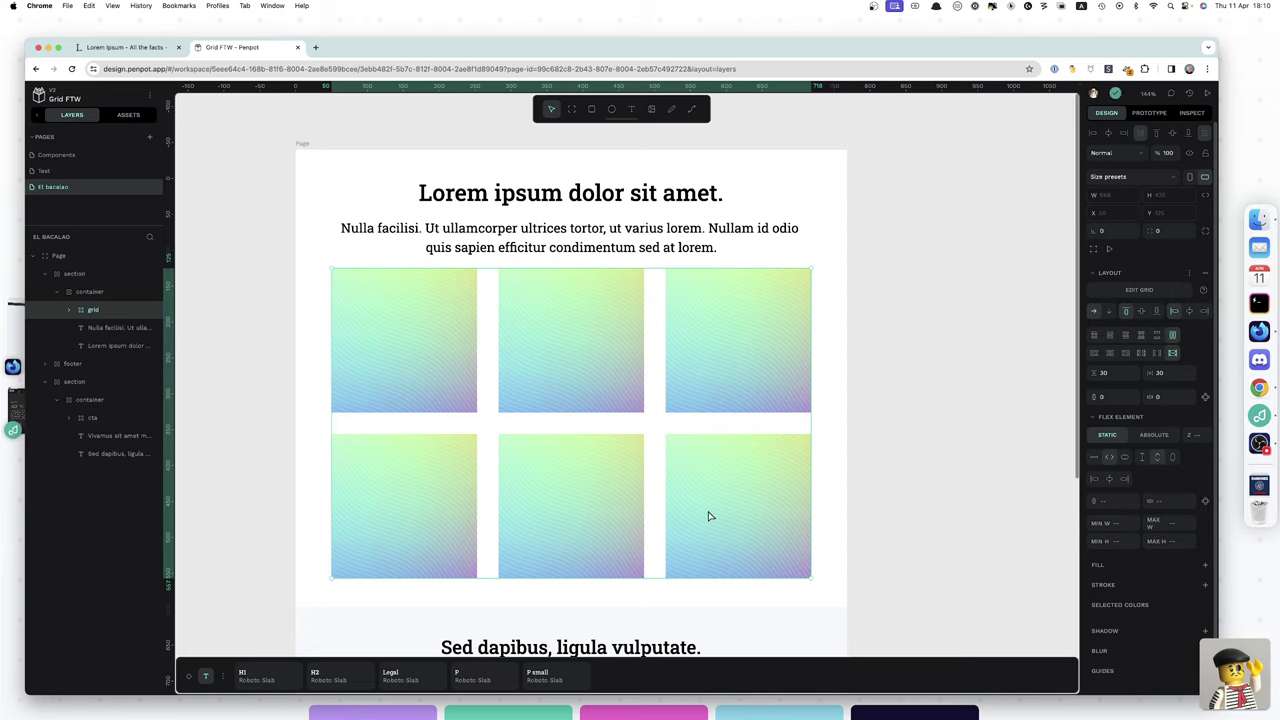
- Swap the middle img-thumb in the grid's first row for the video-thumb component
{"action": "left_click", "coordinate": [595, 370]}
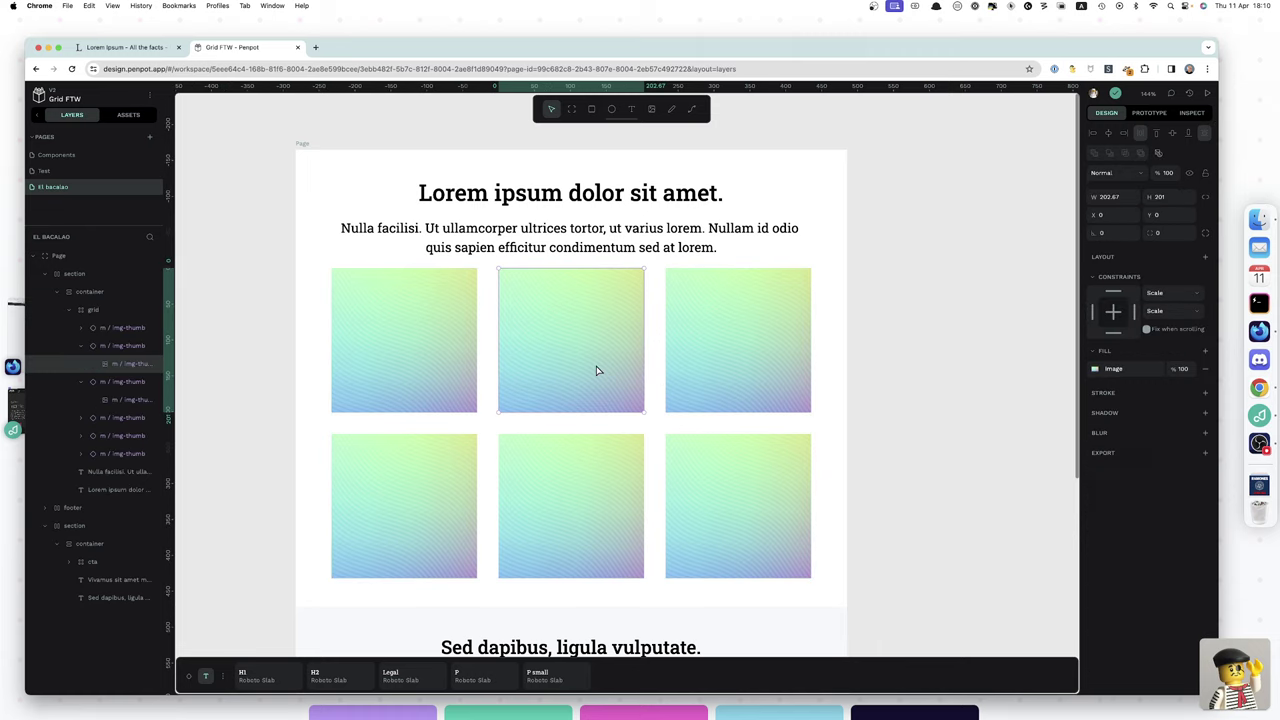
{"action": "left_click", "coordinate": [107, 346]}
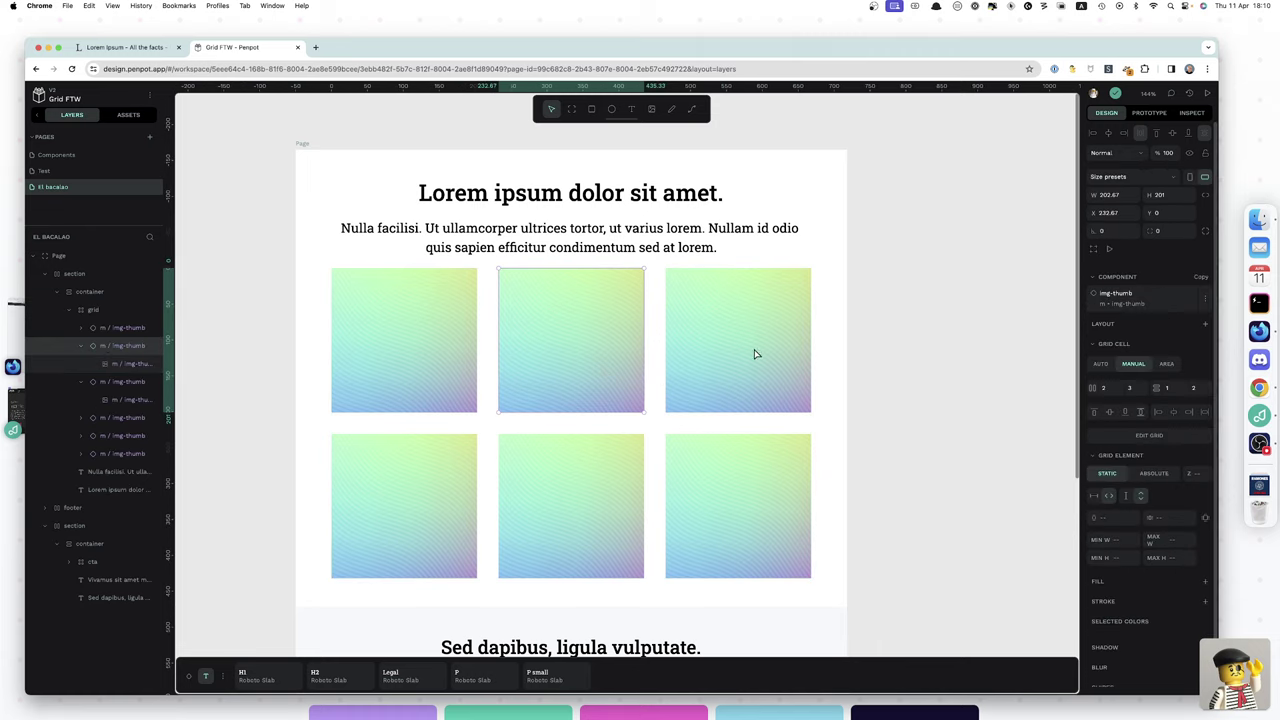
{"action": "left_click", "coordinate": [1128, 306]}
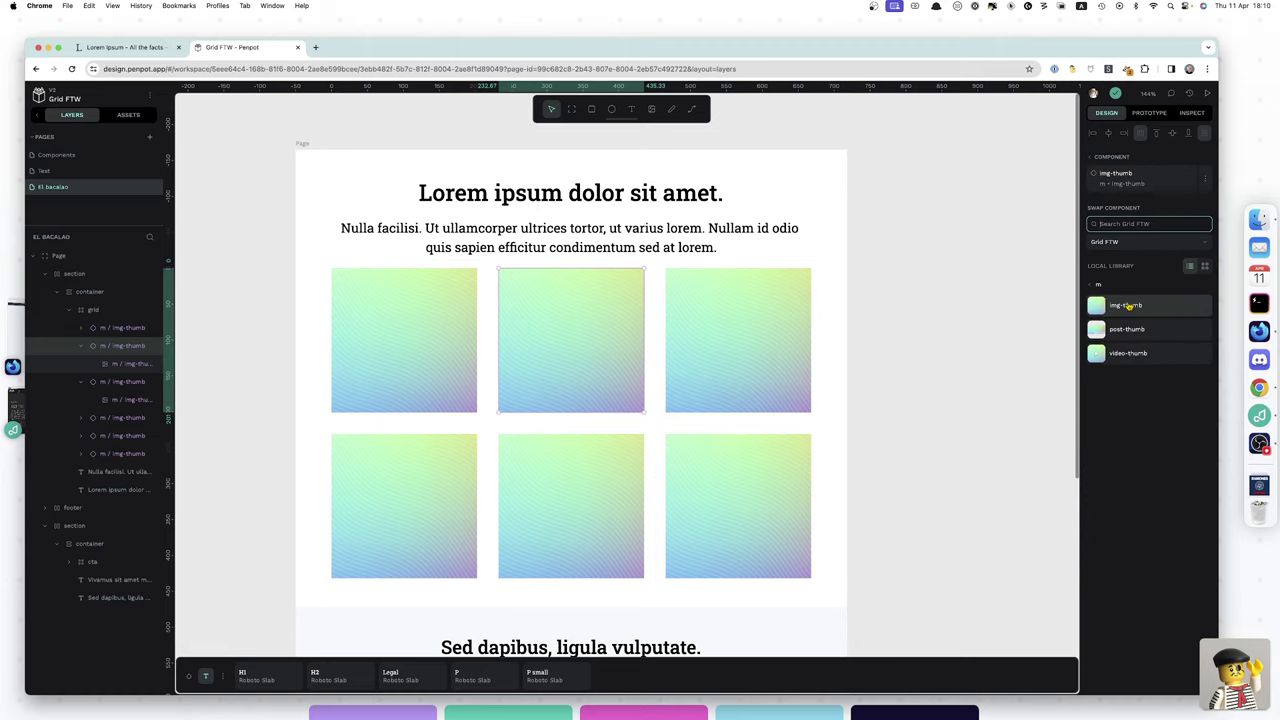
{"action": "left_click", "coordinate": [1126, 356]}
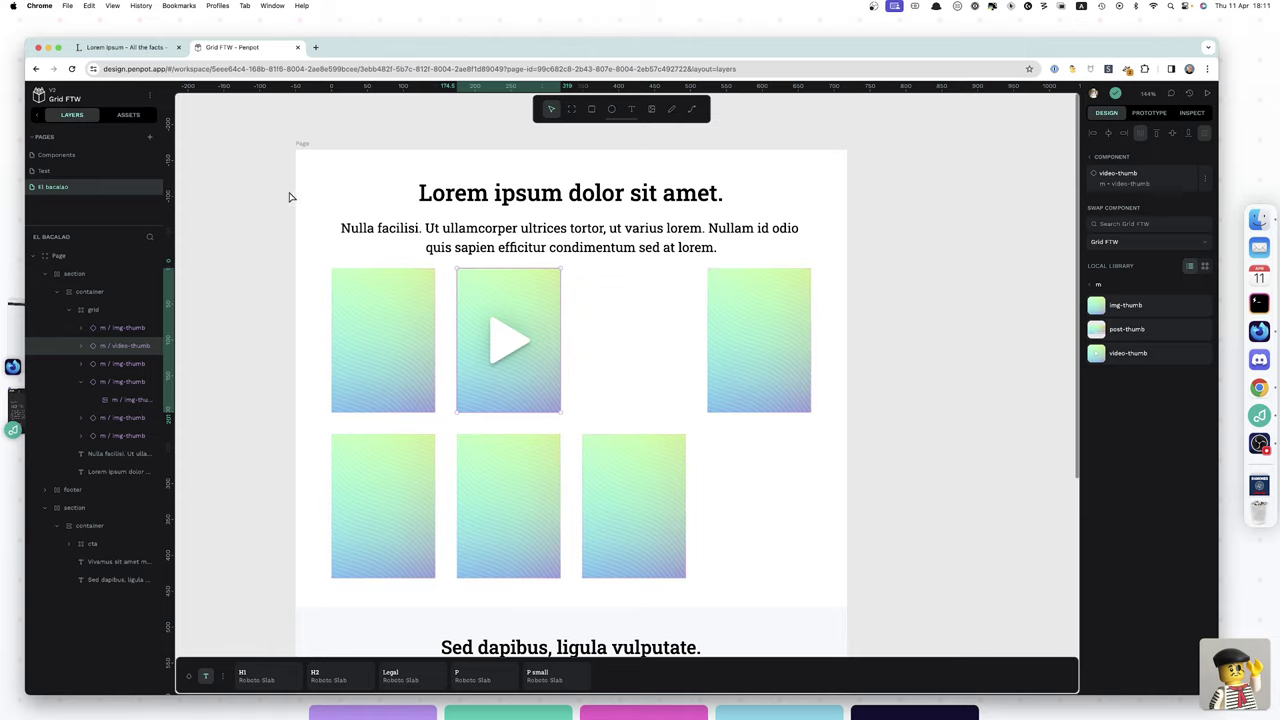
- Remove the fourth column from the grid layout, leaving three 1 FR columns, and finish editing the grid
{"action": "left_click", "coordinate": [110, 312]}
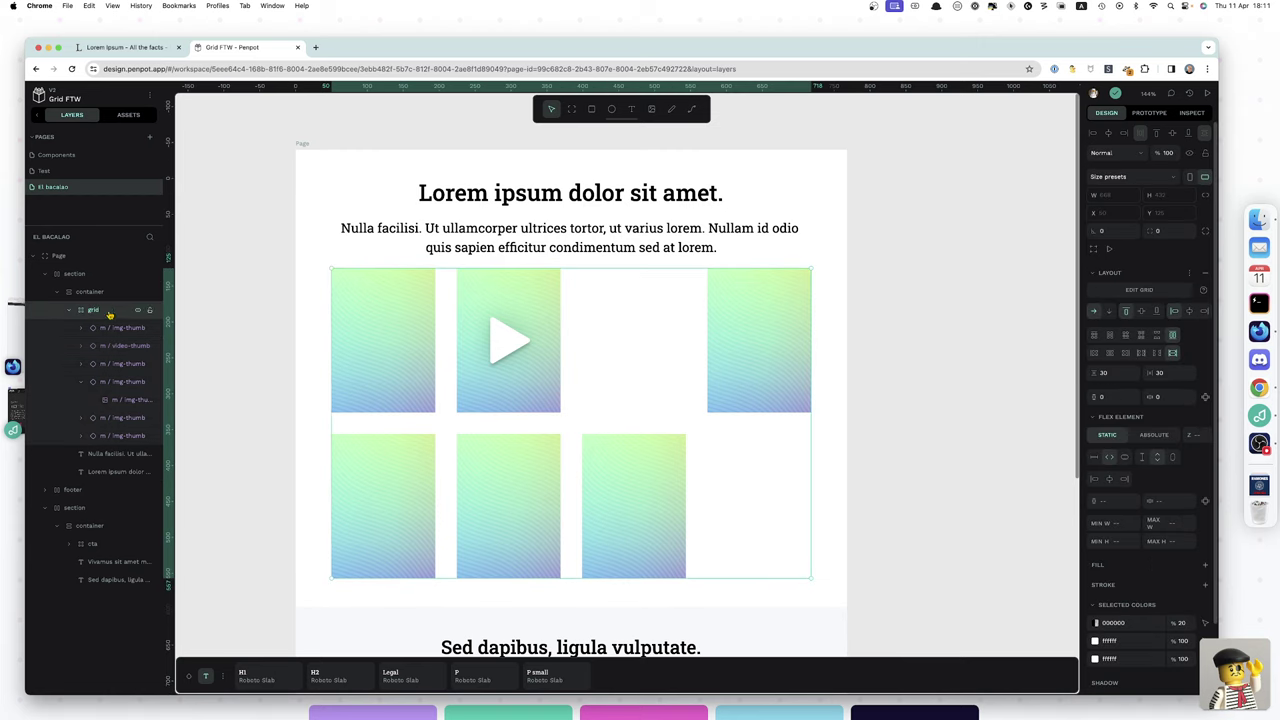
{"action": "left_click", "coordinate": [1153, 290]}
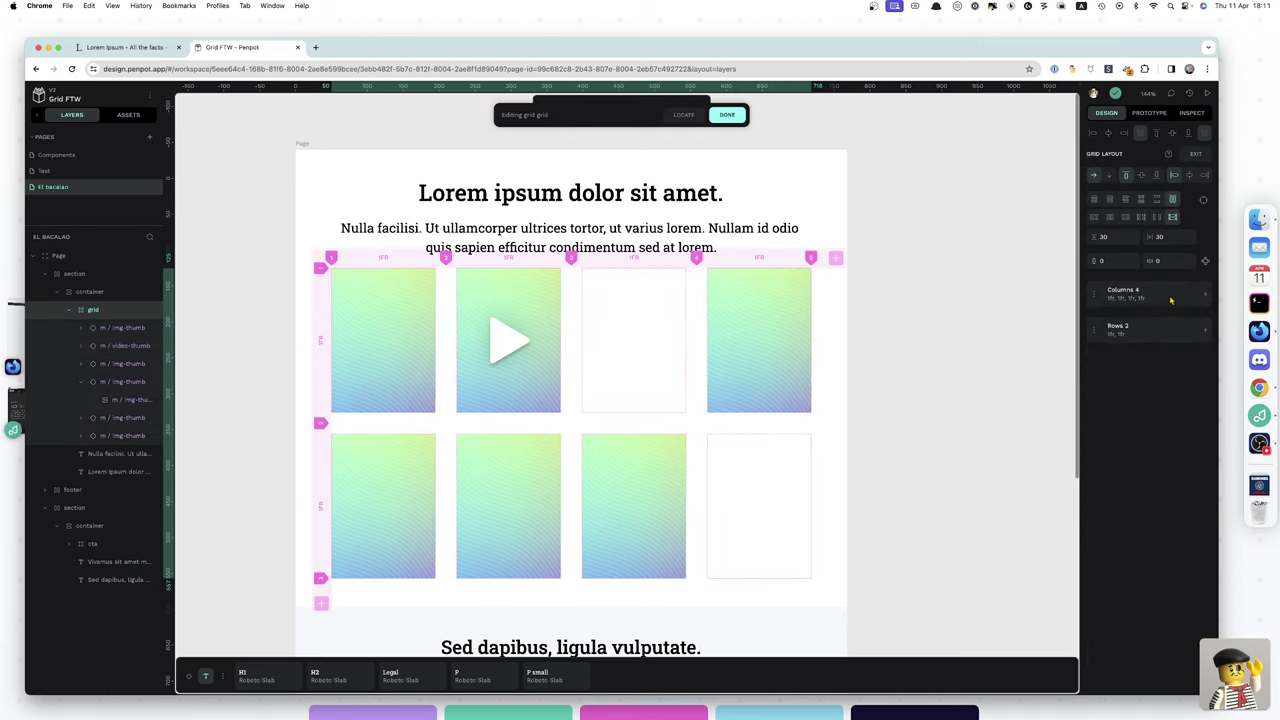
{"action": "left_click", "coordinate": [1171, 300]}
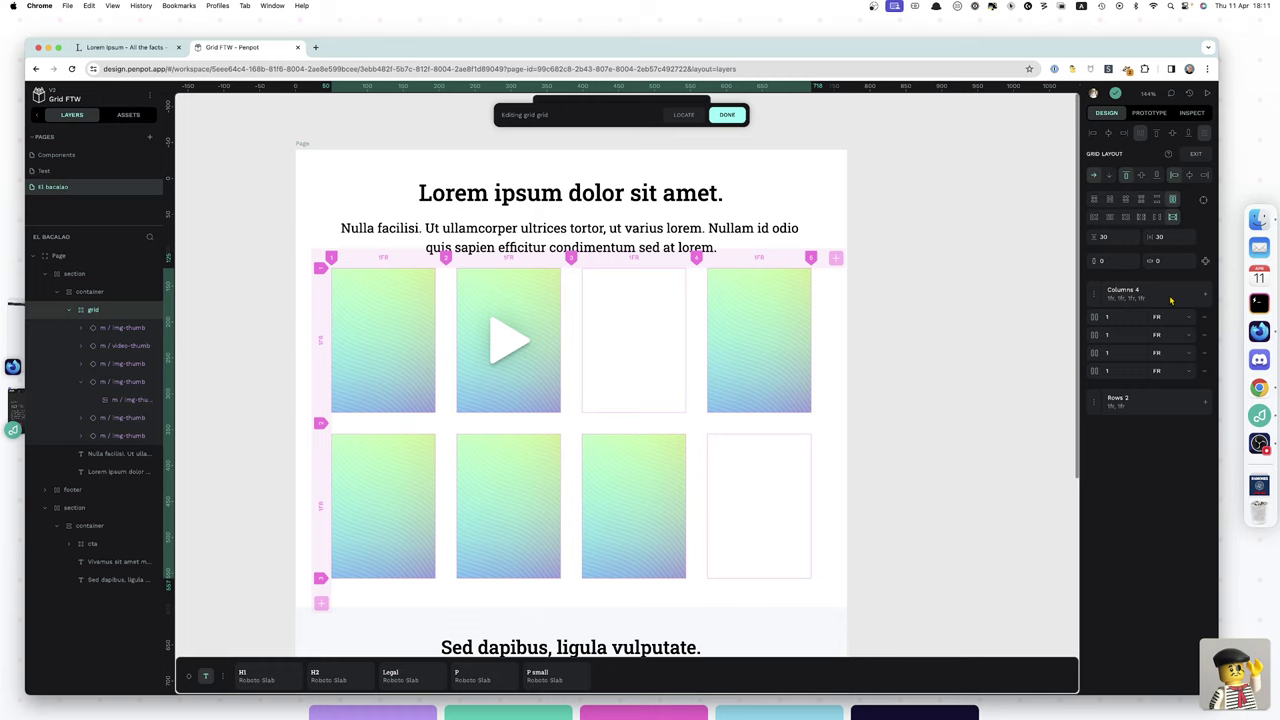
{"action": "left_click", "coordinate": [1207, 372]}
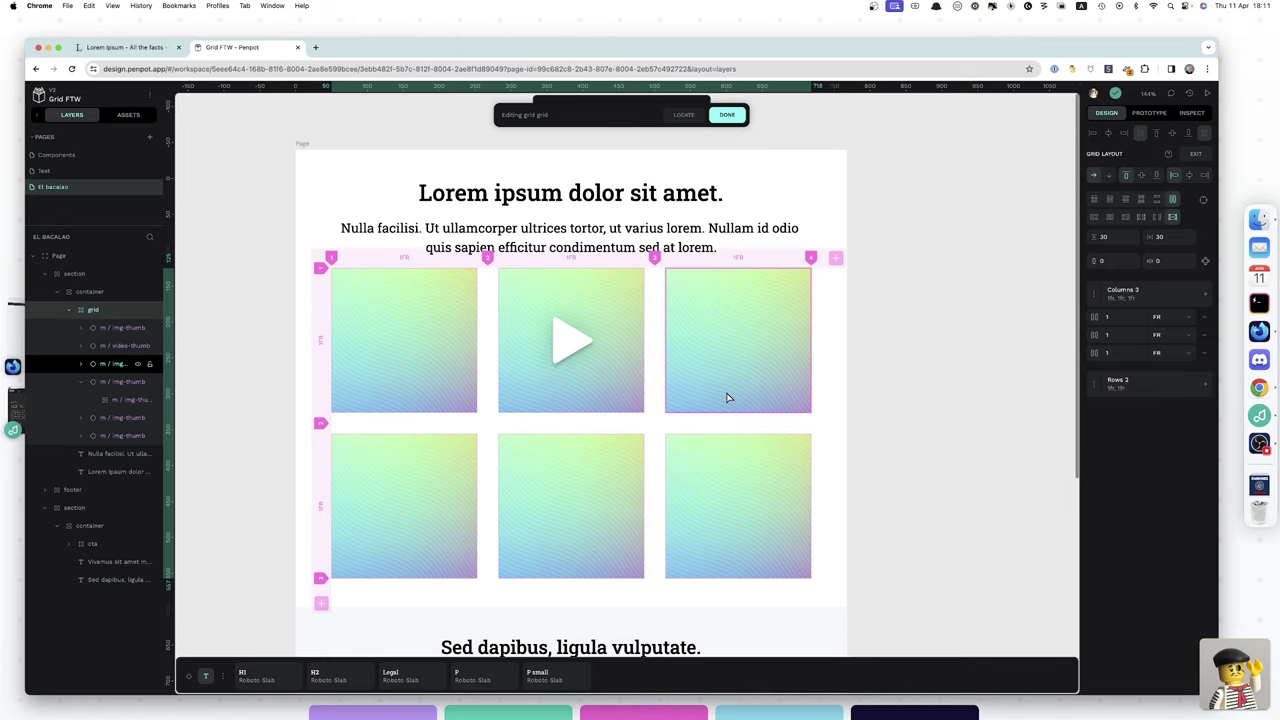
{"action": "left_click", "coordinate": [855, 383]}
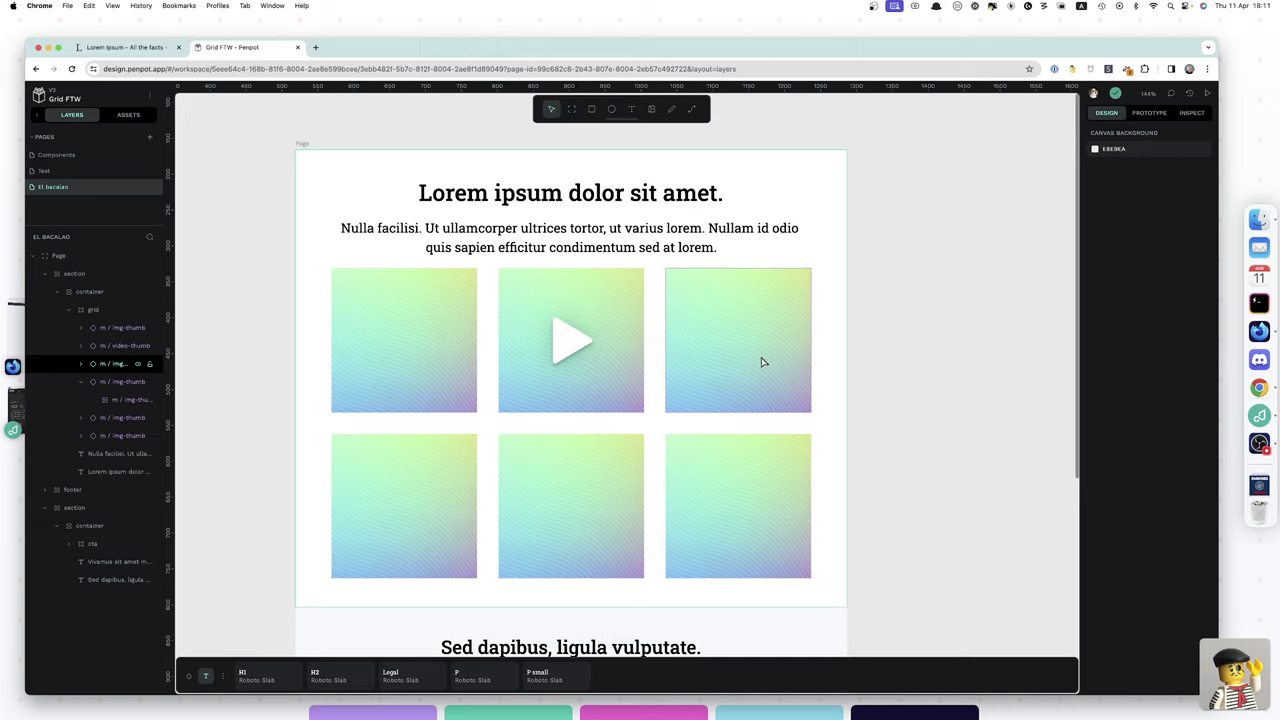
- Move the video thumbnail from the middle of the grid's first row into the third column
{"action": "left_click", "coordinate": [599, 389]}
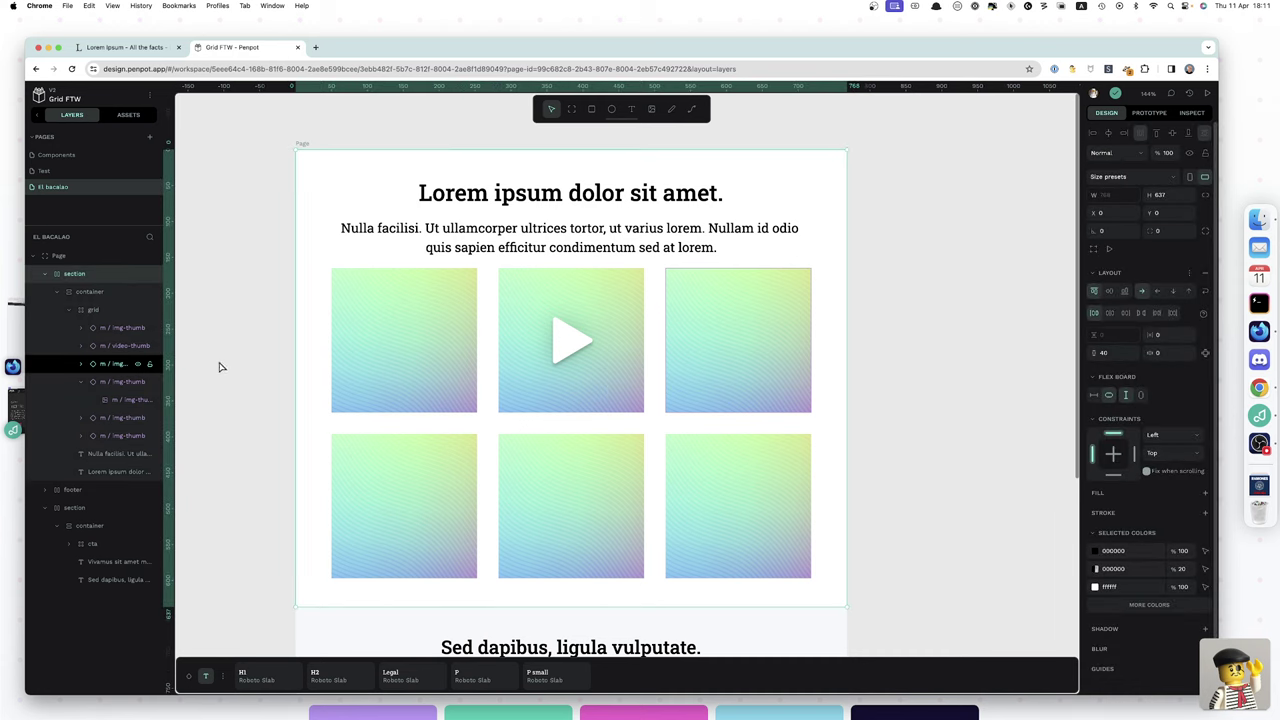
{"action": "double_click", "coordinate": [520, 380]}
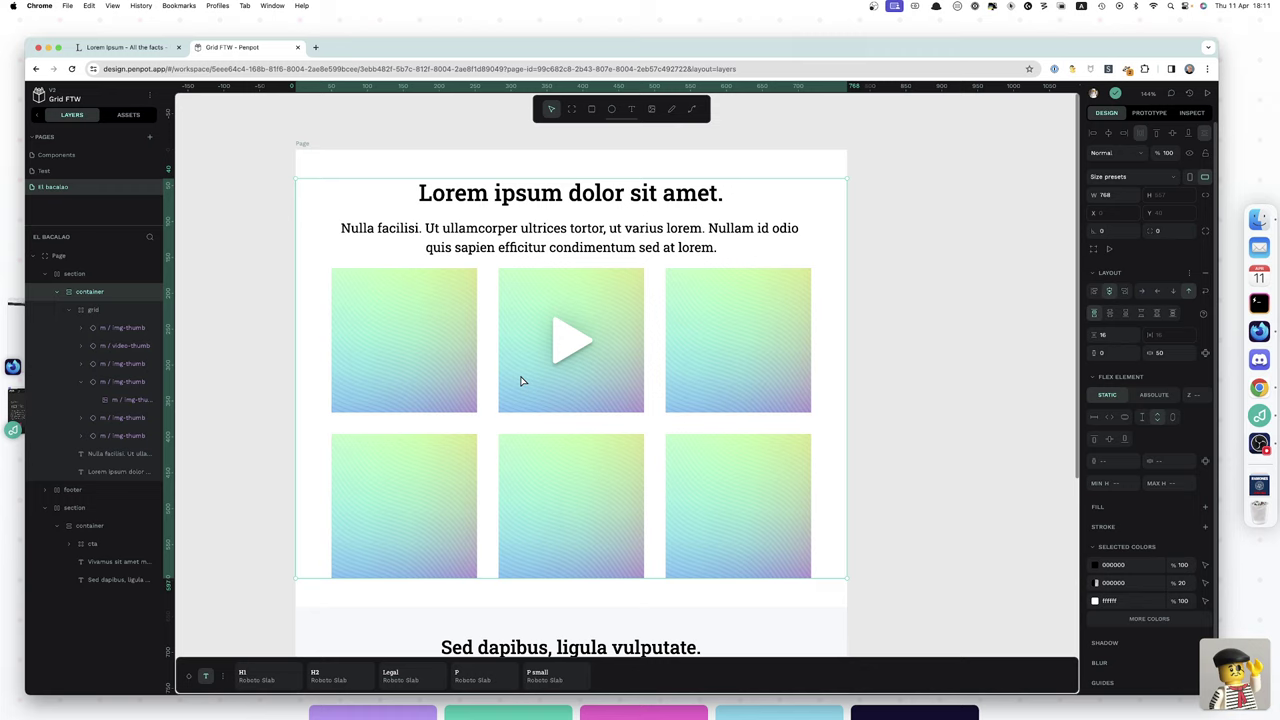
{"action": "double_click", "coordinate": [520, 380]}
{"action": "double_click", "coordinate": [520, 380]}
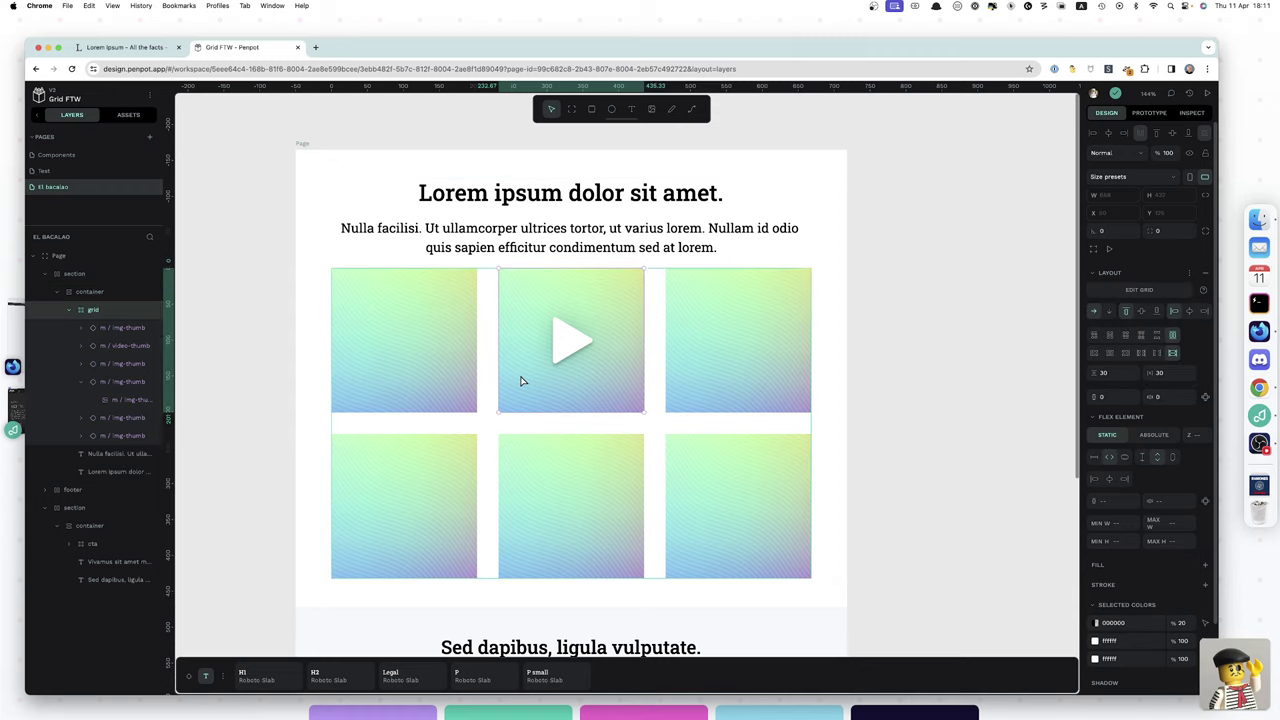
{"action": "left_click_drag", "start_coordinate": [520, 380], "coordinate": [721, 391]}
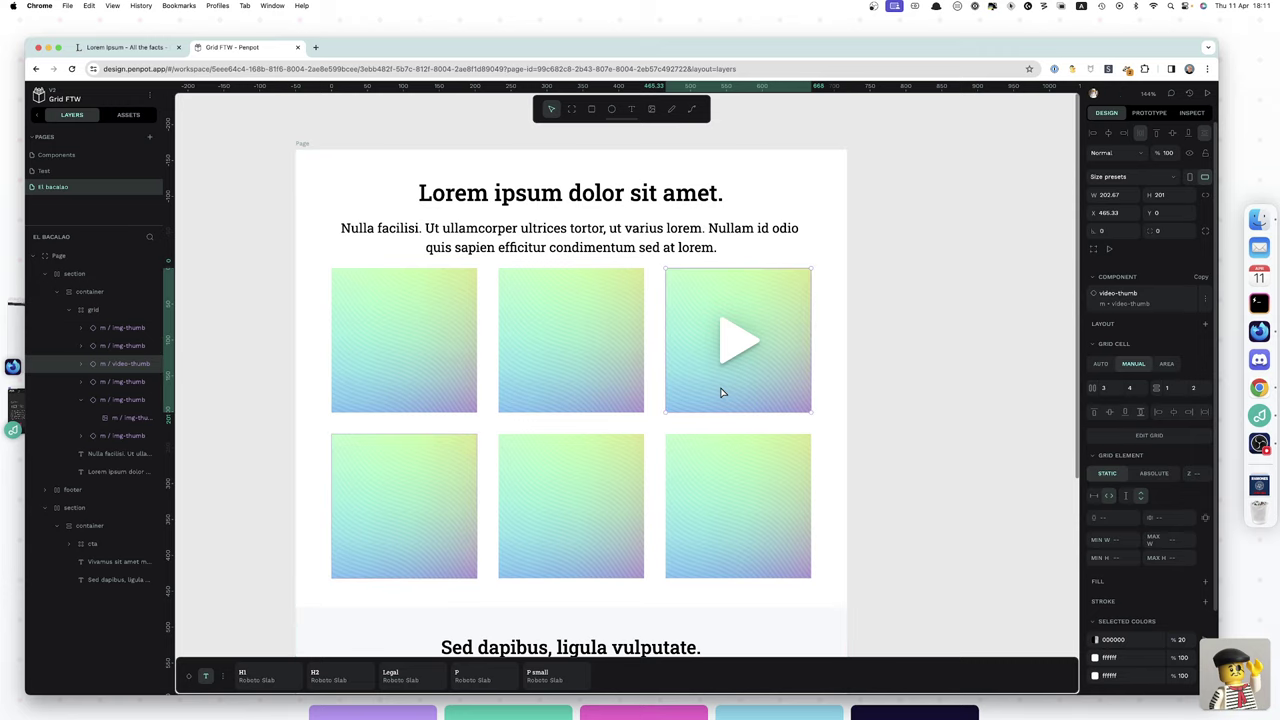
- Delete the image thumbnail below the video thumbnail and extend the video thumbnail's grid cell to row line 3
{"action": "left_click", "coordinate": [718, 511]}
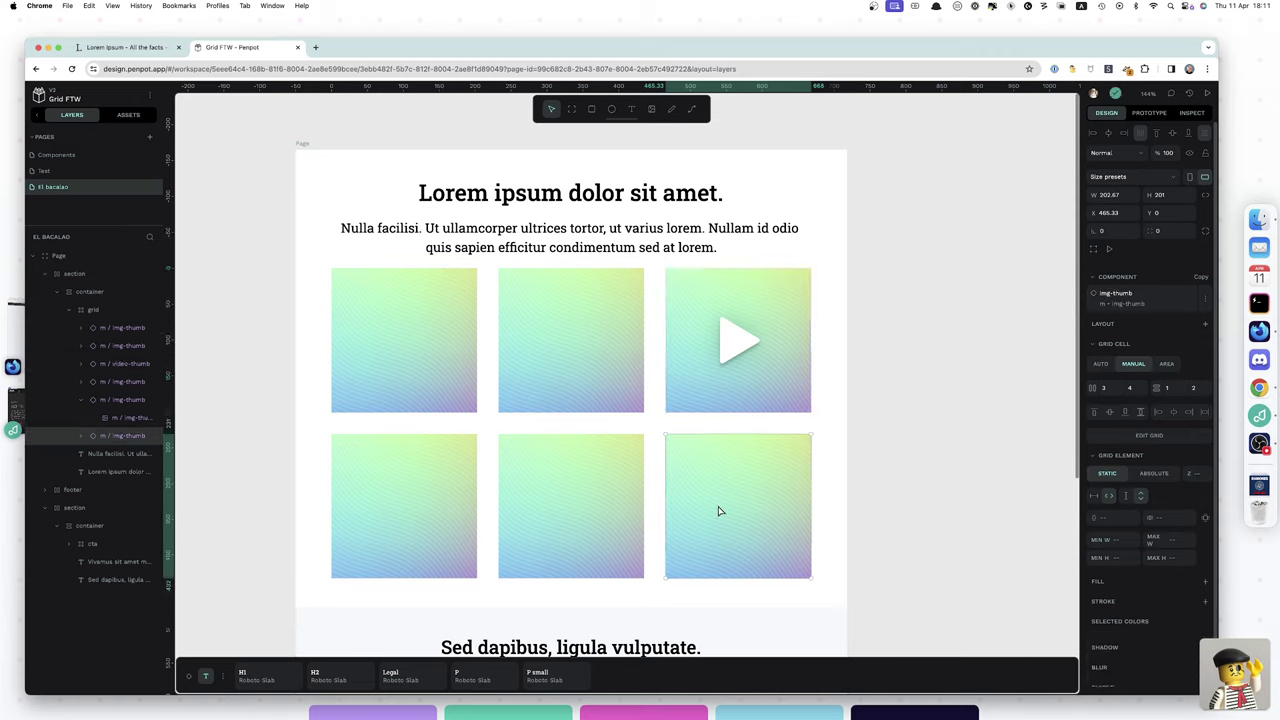
{"action": "key", "text": "Delete"}
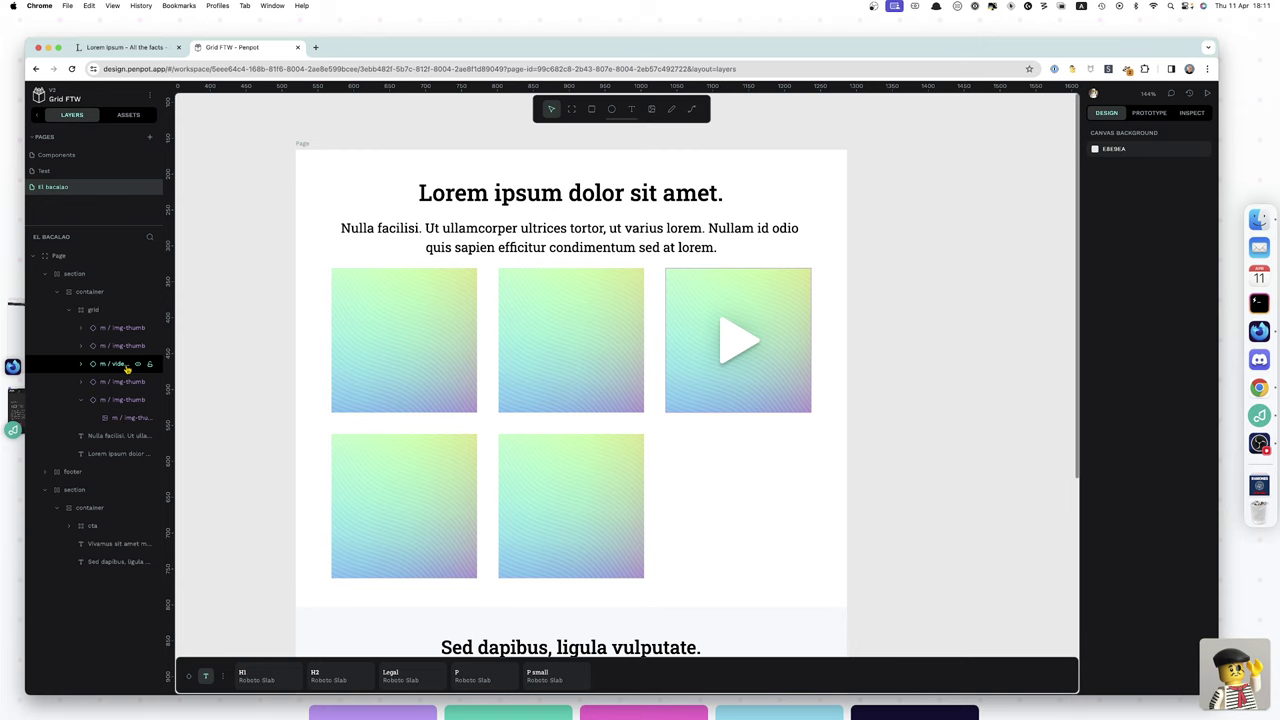
{"action": "left_click", "coordinate": [127, 368]}
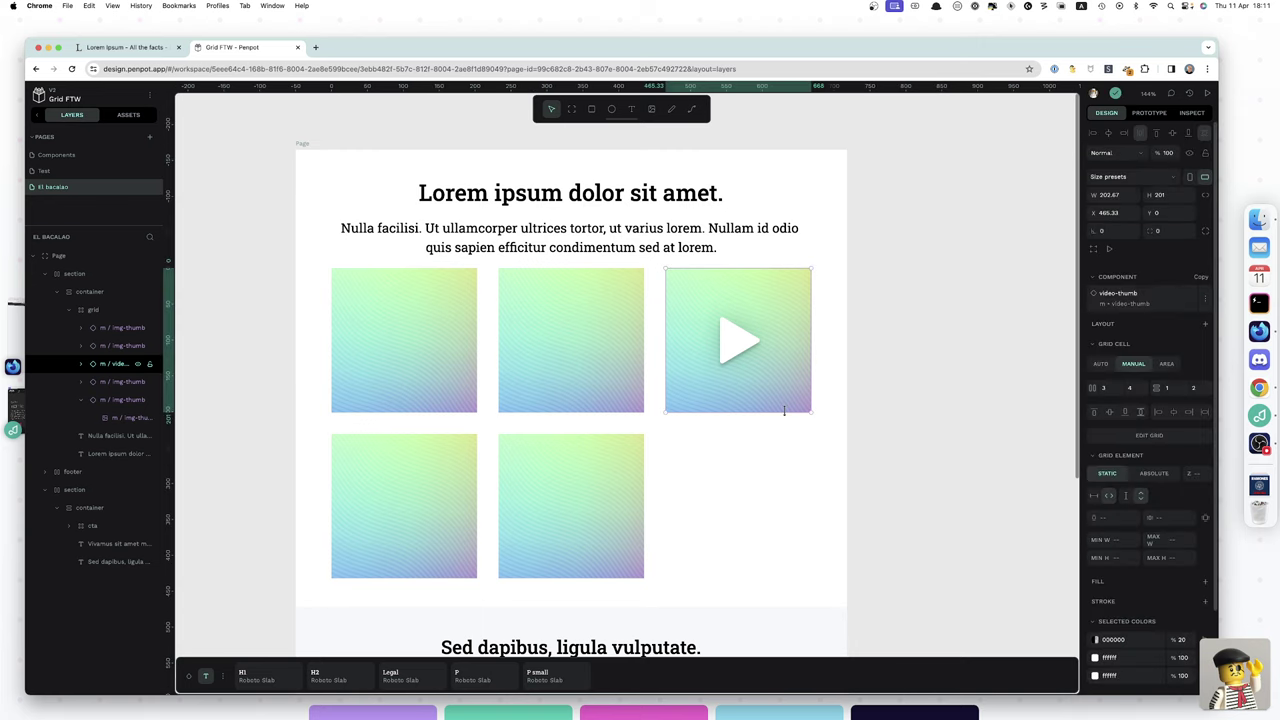
{"action": "left_click", "coordinate": [1194, 388]}
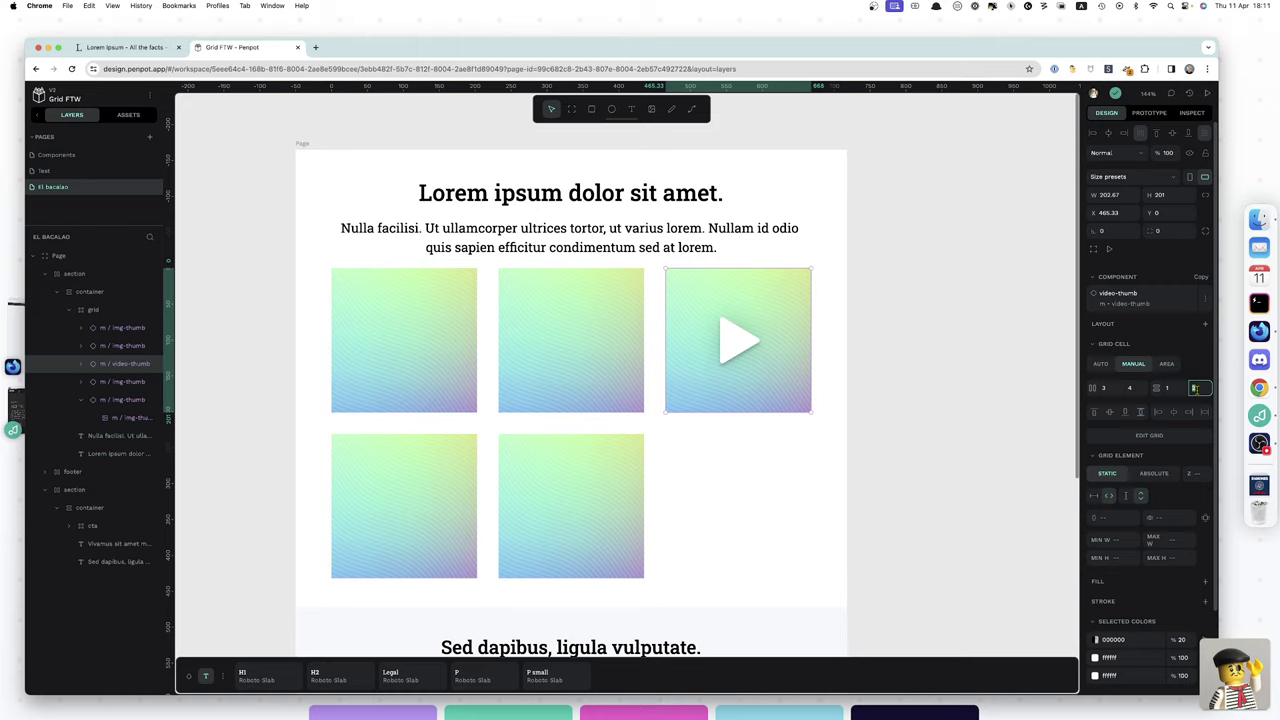
{"action": "type", "text": "3"}
{"action": "key", "text": "Return"}
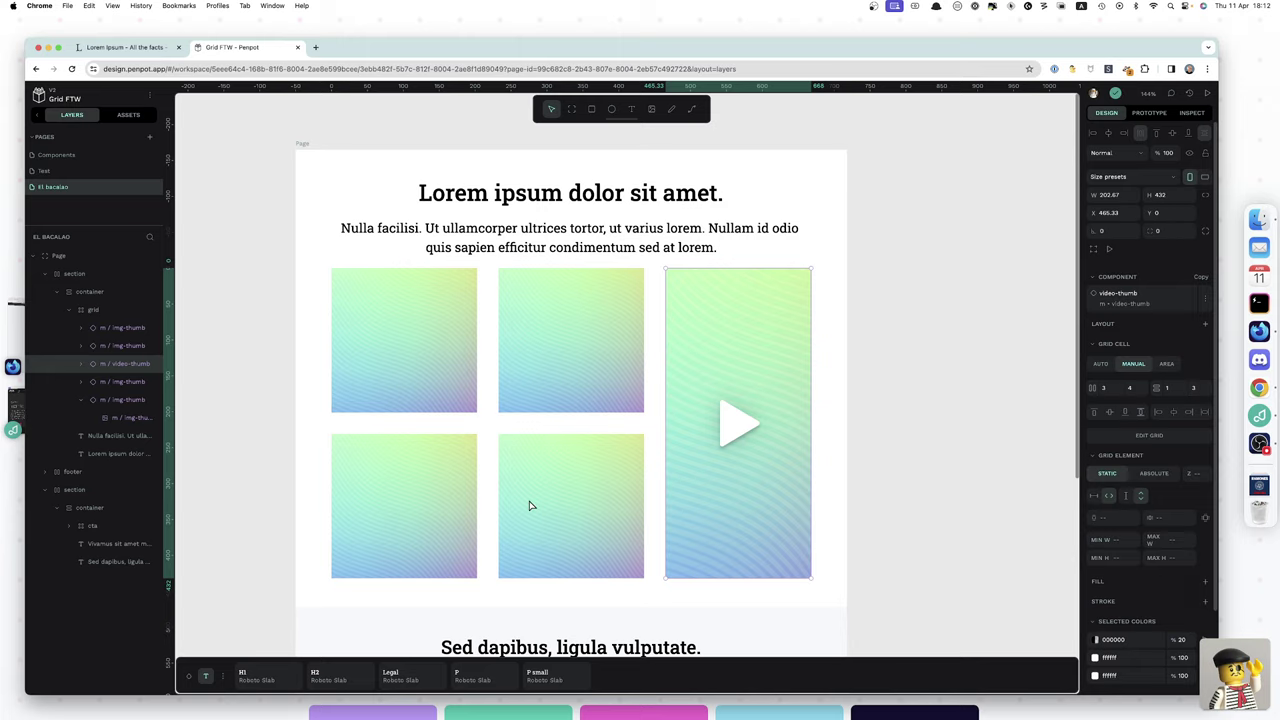
{"action": "key", "text": "Escape"}
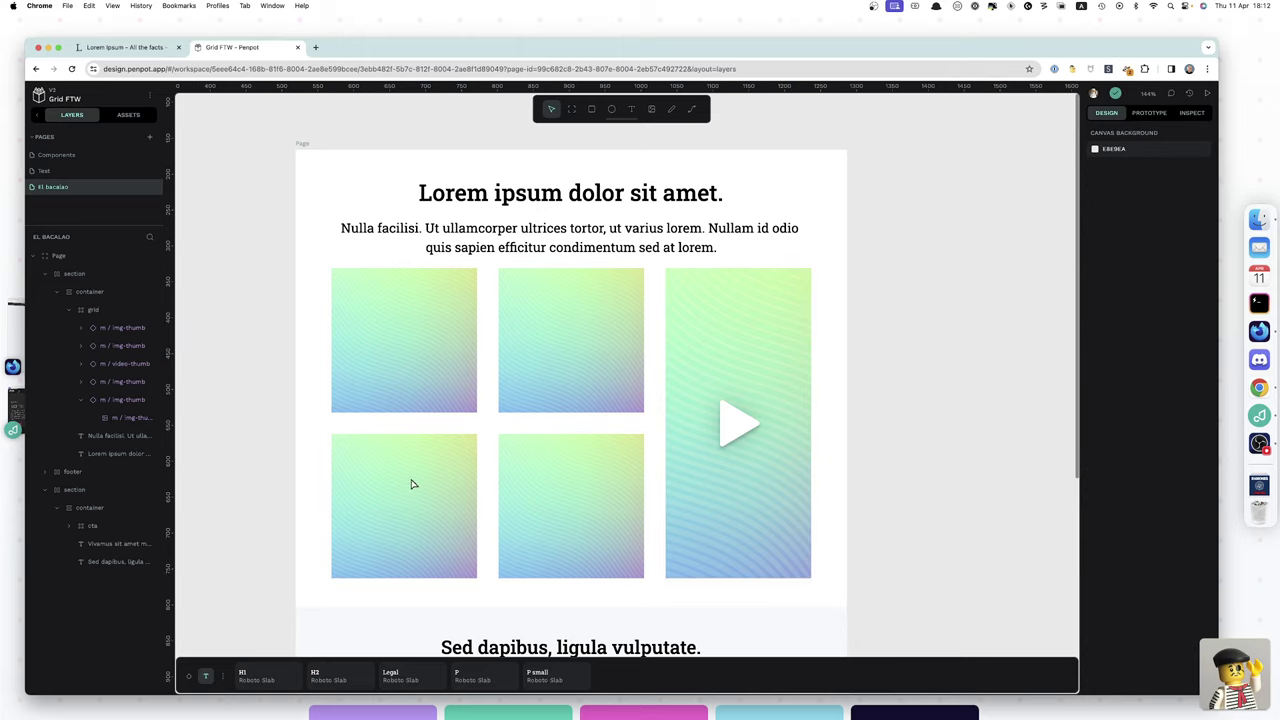
- Delete the middle image thumbnail in the grid's second row
{"action": "left_click", "coordinate": [570, 507]}
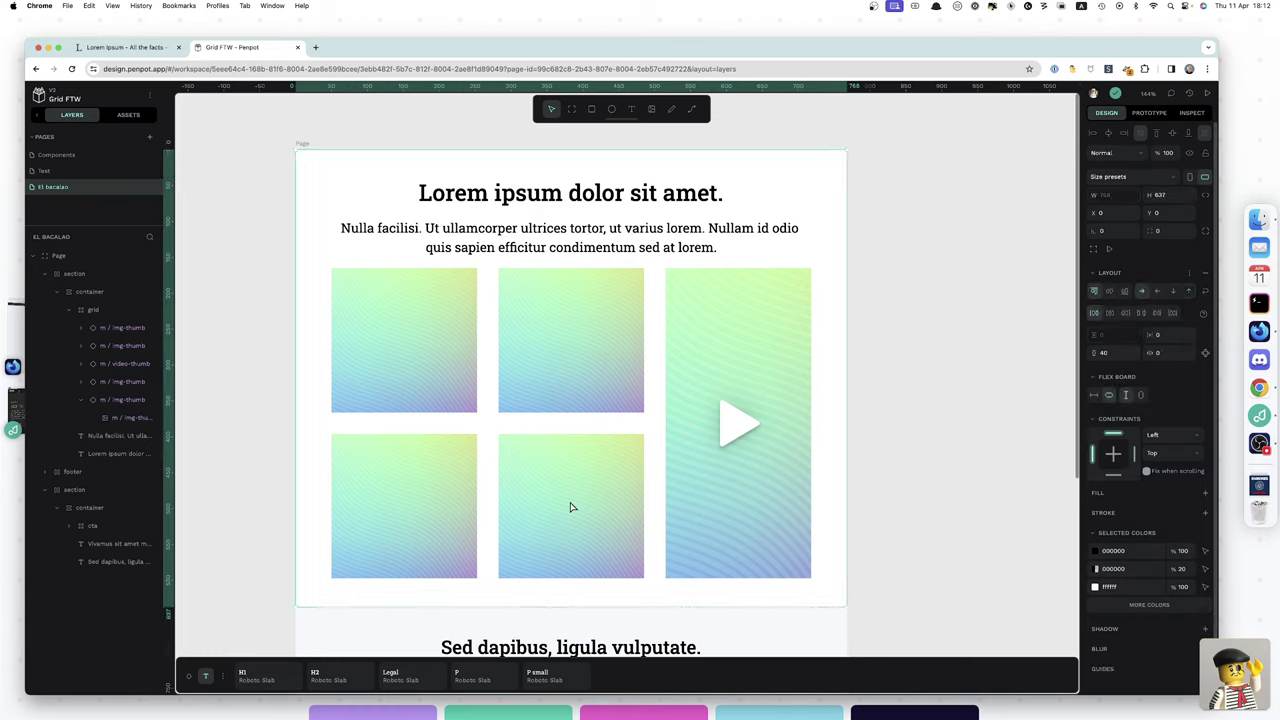
{"action": "double_click", "coordinate": [570, 507]}
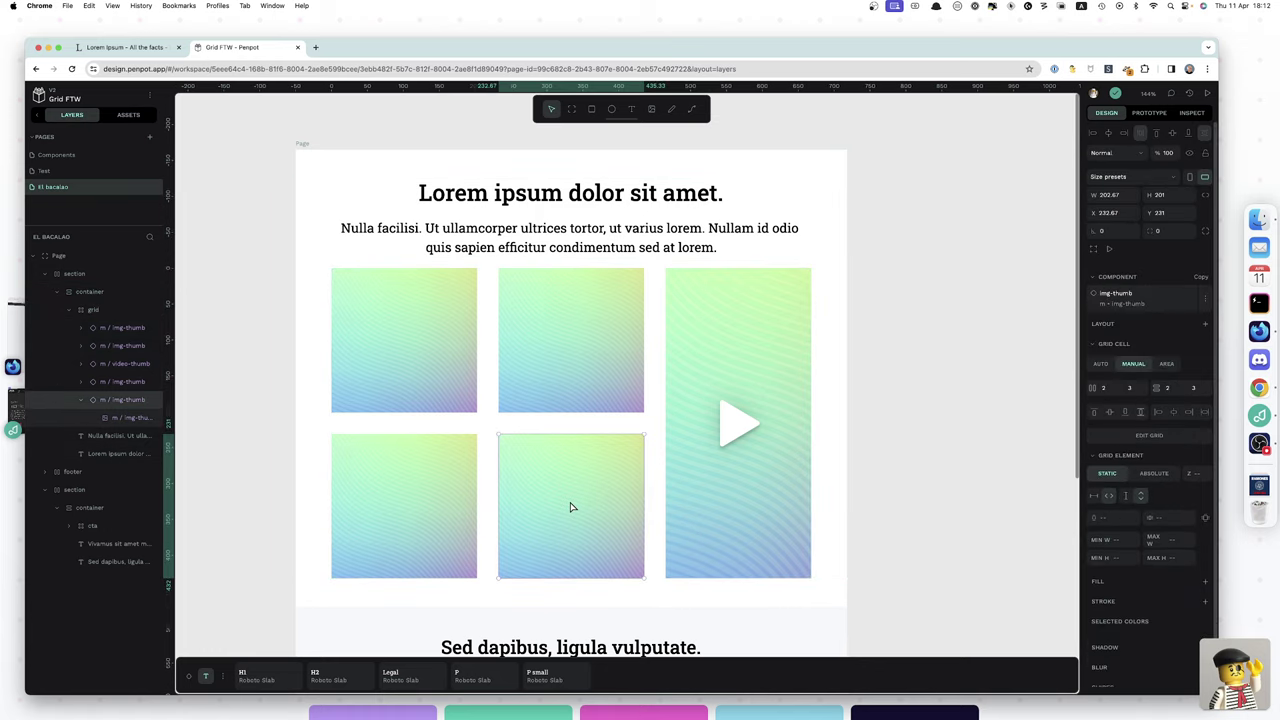
{"action": "key", "text": "Delete"}
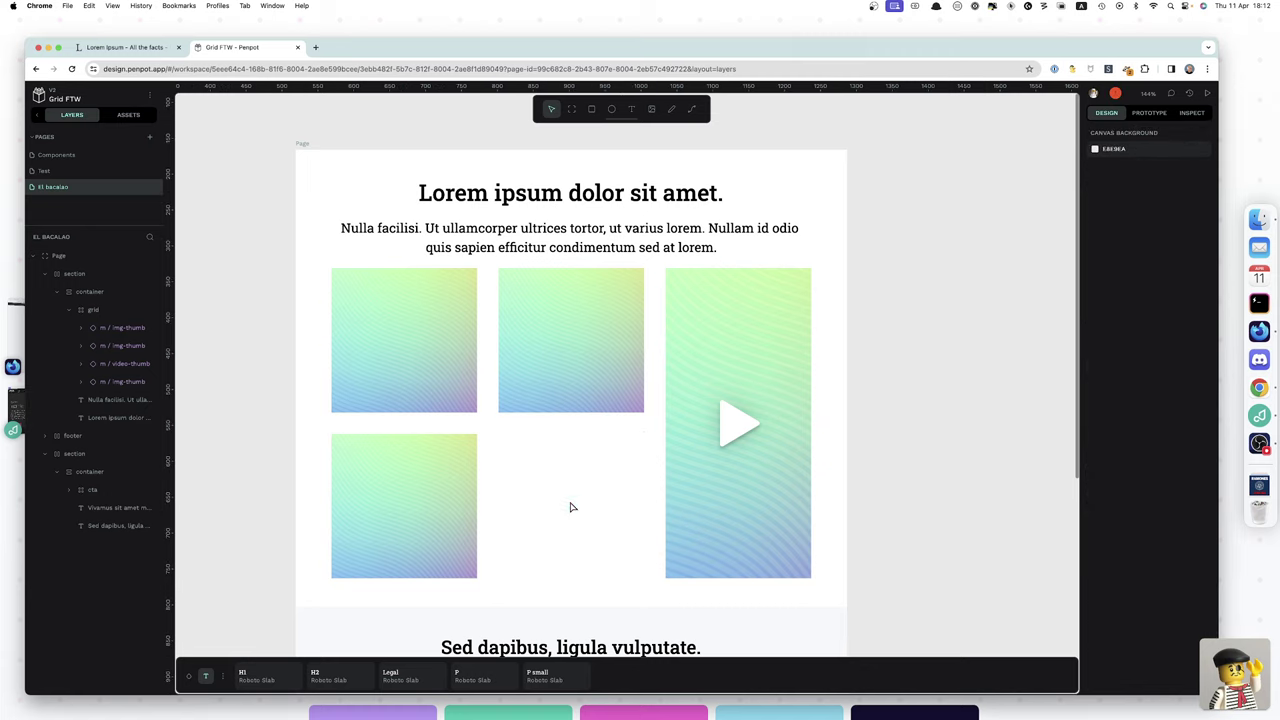
- Extend the remaining second-row image thumbnail's grid cell to column line 3 so that it spans two columns
{"action": "left_click", "coordinate": [395, 497]}
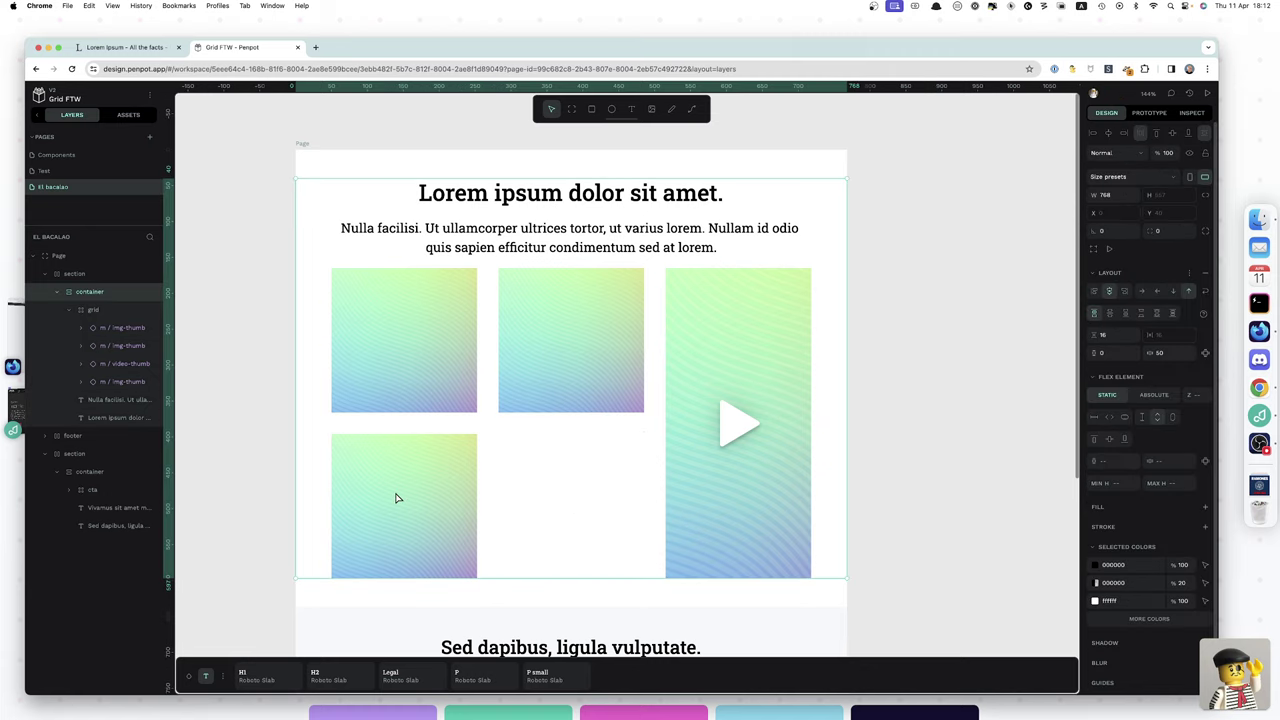
{"action": "double_click", "coordinate": [395, 497]}
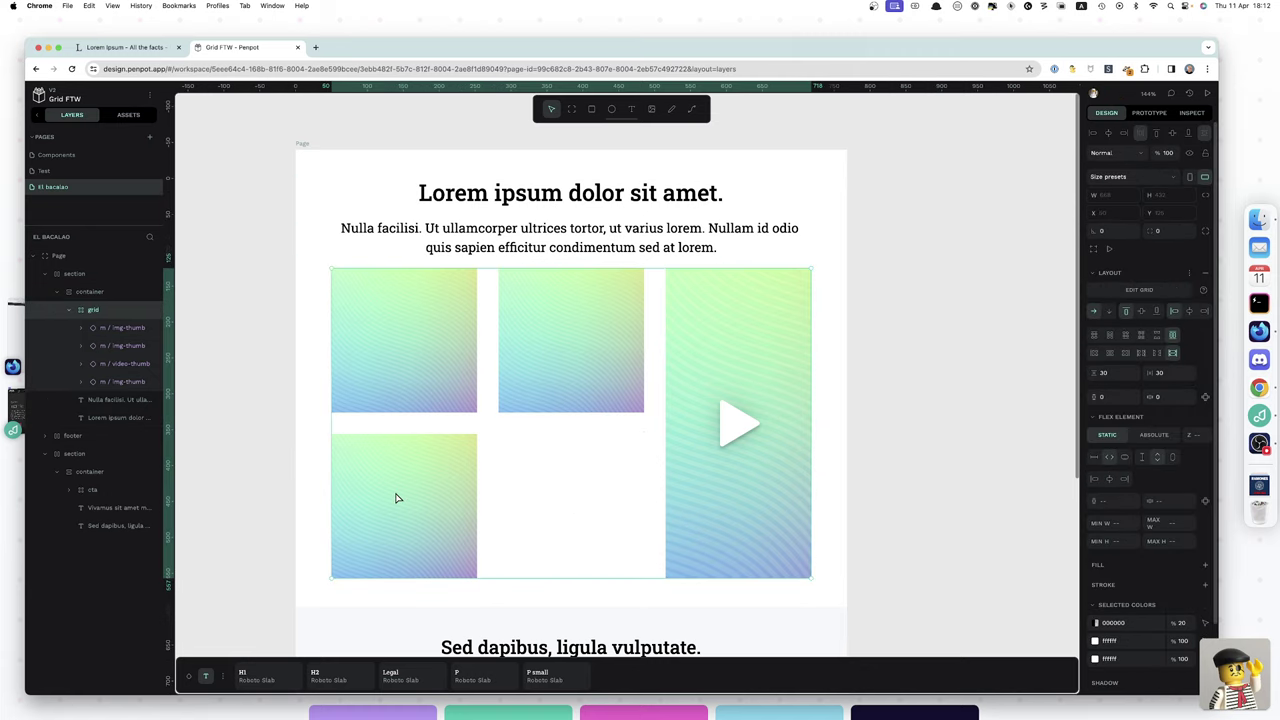
{"action": "double_click", "coordinate": [395, 497]}
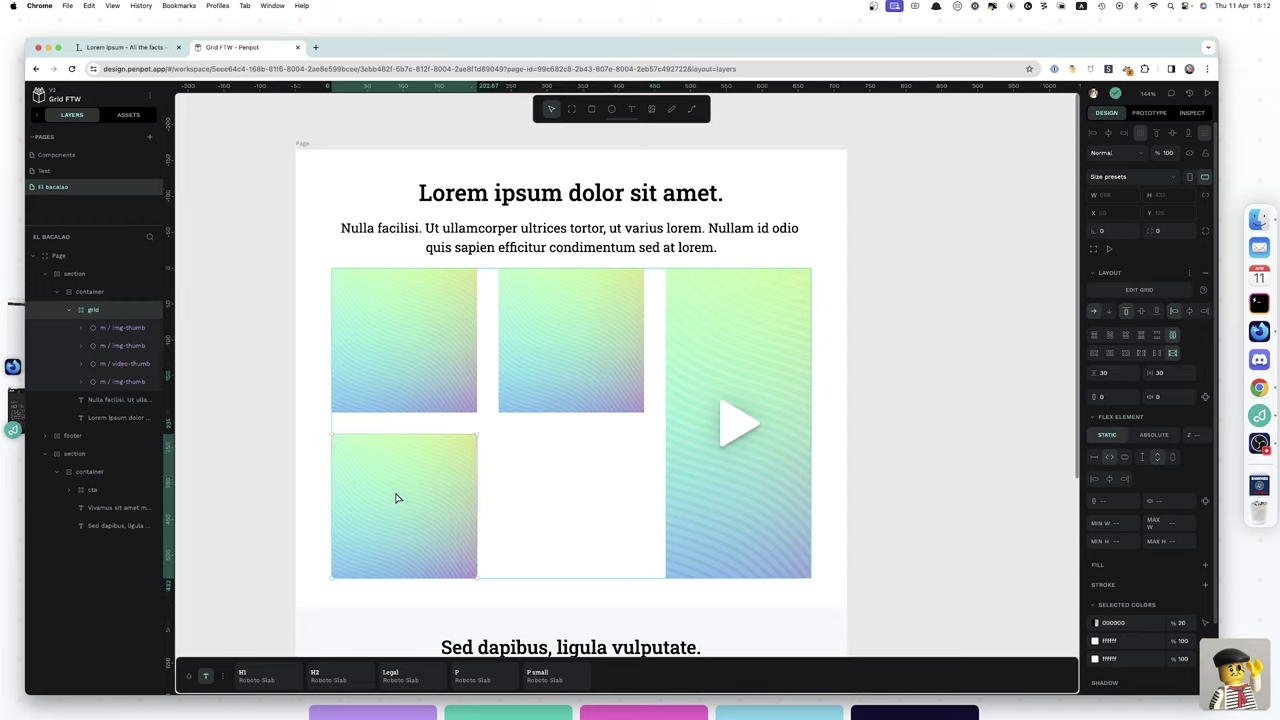
{"action": "double_click", "coordinate": [395, 497]}
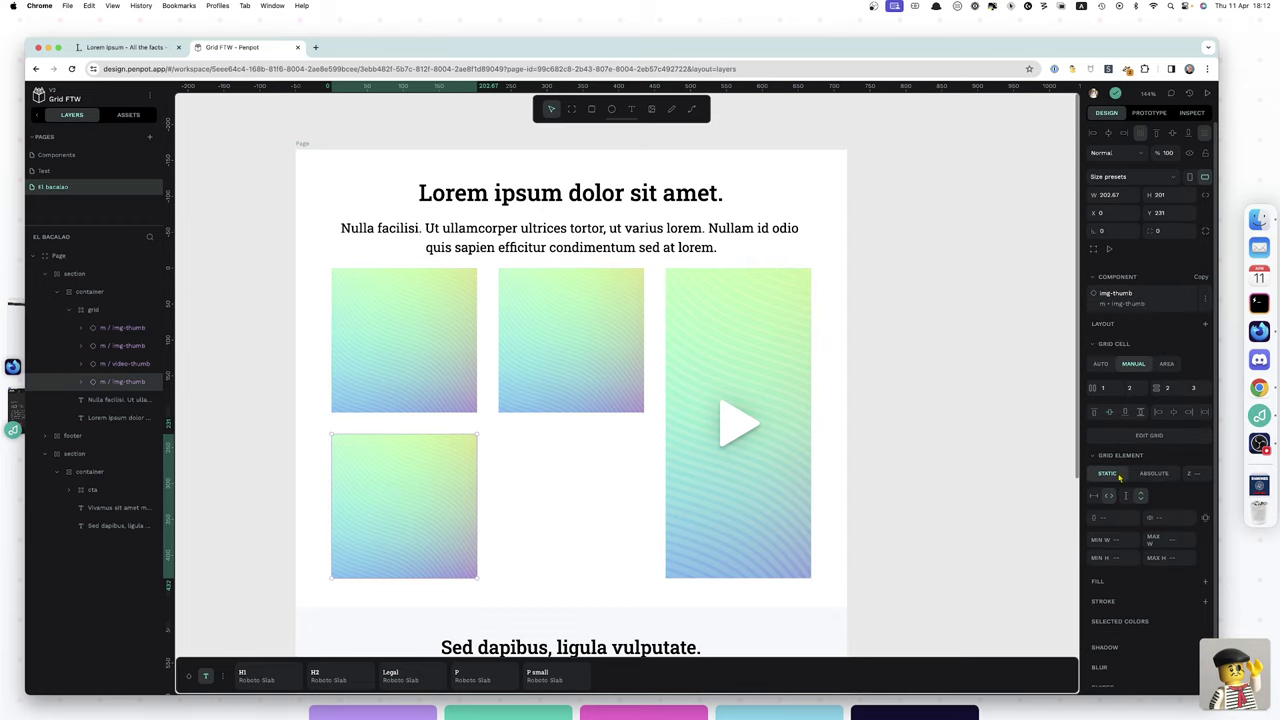
{"action": "left_click", "coordinate": [1132, 388]}
{"action": "key", "text": "BackSpace"}
{"action": "key", "text": "Return"}
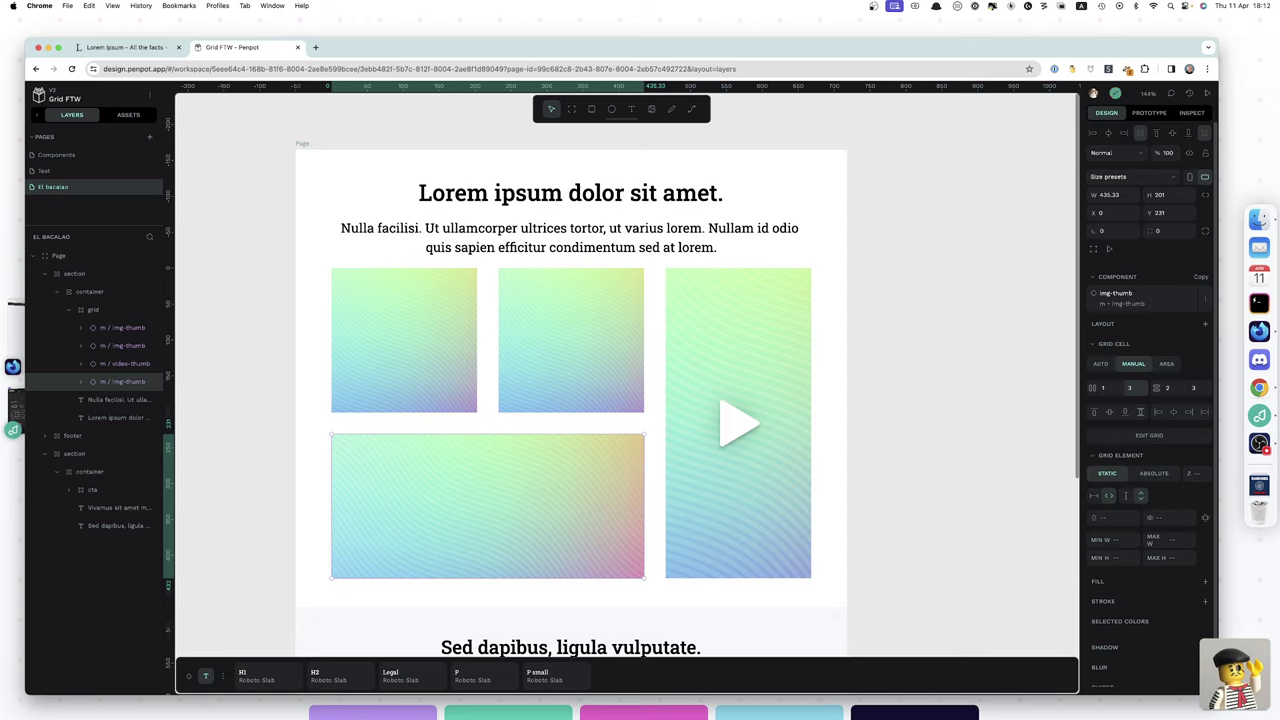
- Change the fill of the video thumbnail's background from image to the solid pink library colour #fd62d3
{"action": "left_click", "coordinate": [725, 340], "text": "super"}
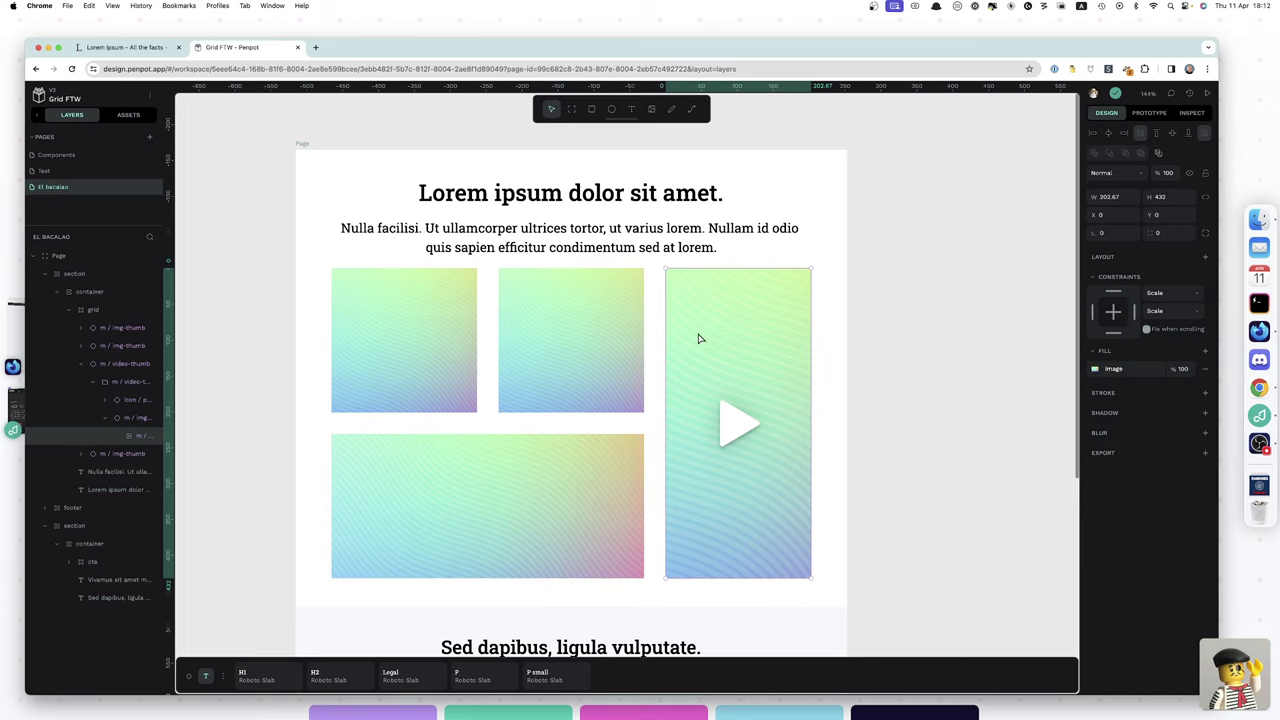
{"action": "left_click", "coordinate": [1095, 369]}
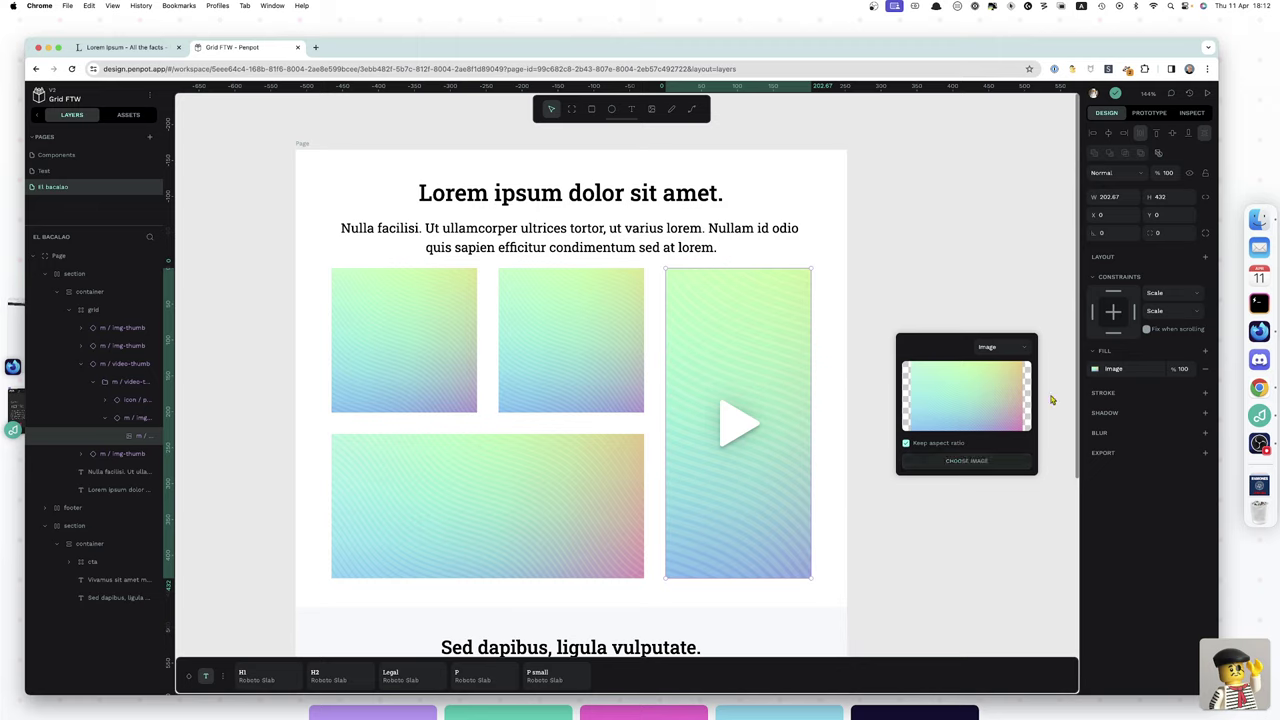
{"action": "left_click", "coordinate": [1015, 347]}
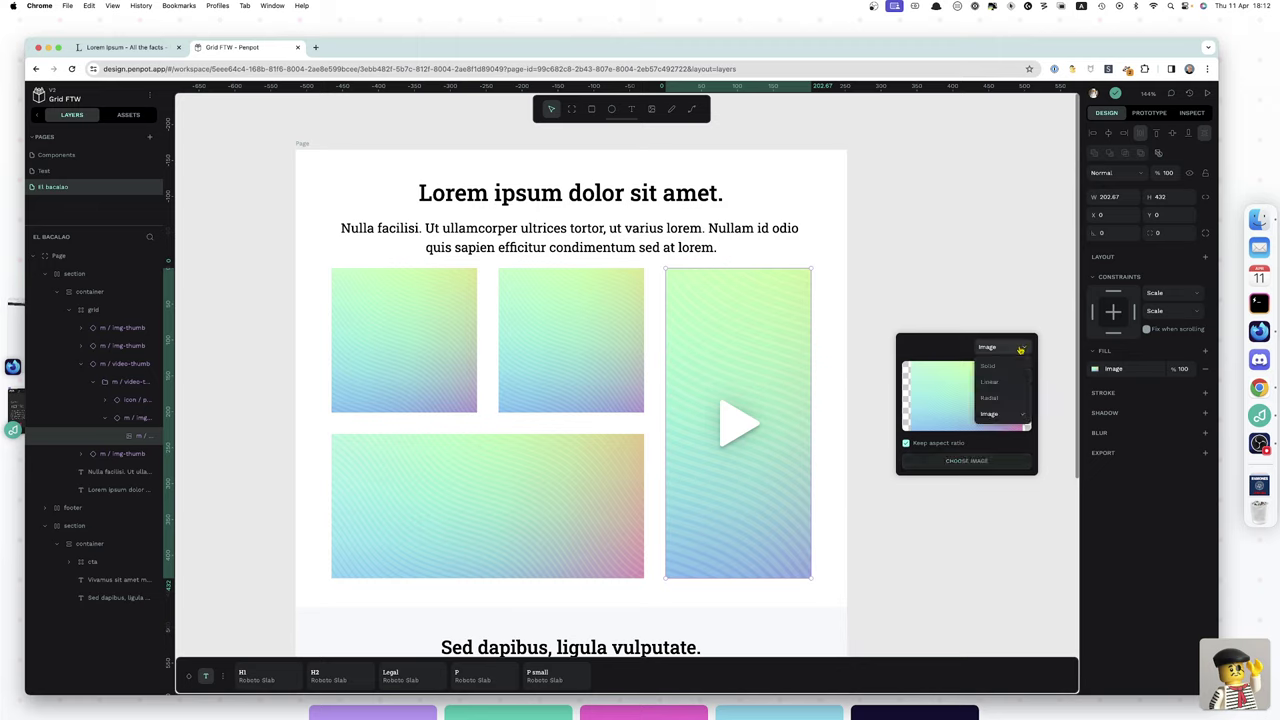
{"action": "left_click", "coordinate": [1002, 367]}
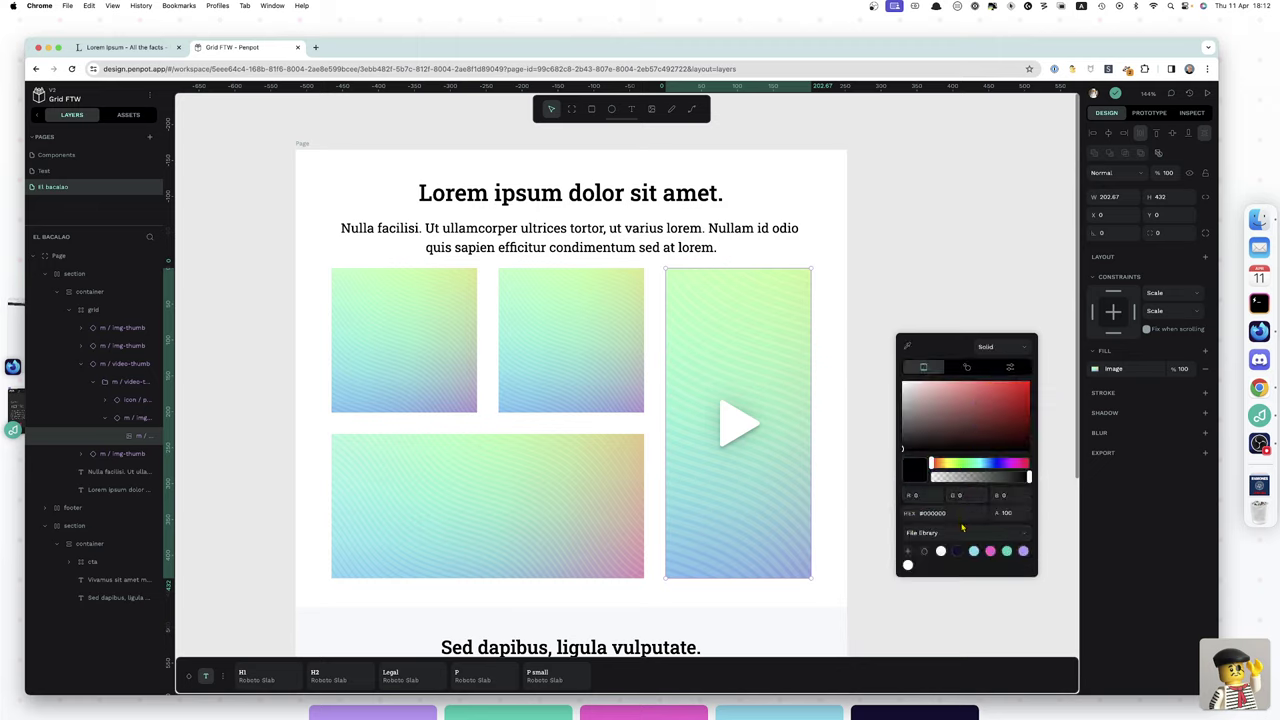
{"action": "left_click", "coordinate": [990, 551]}
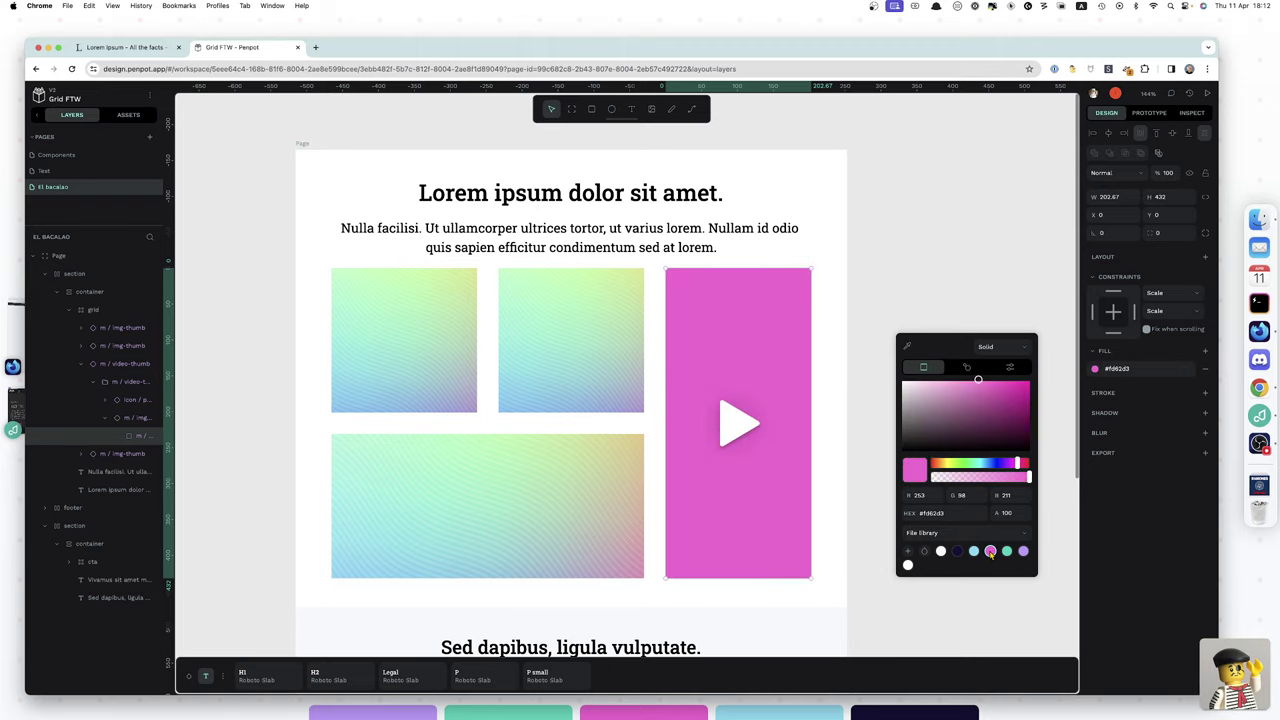
- Fill the video thumbnail's background with the image flow-wallpaper-mac.jpg from the img folder
{"action": "left_click", "coordinate": [988, 347]}
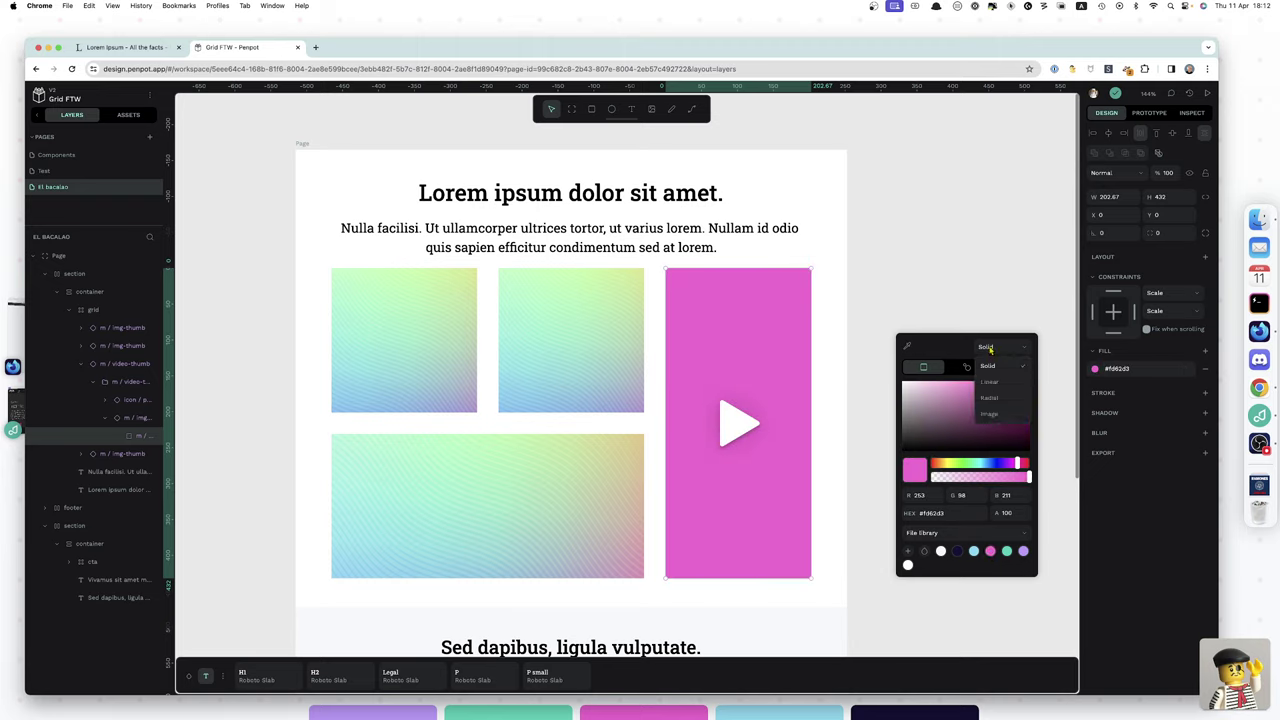
{"action": "left_click", "coordinate": [994, 415]}
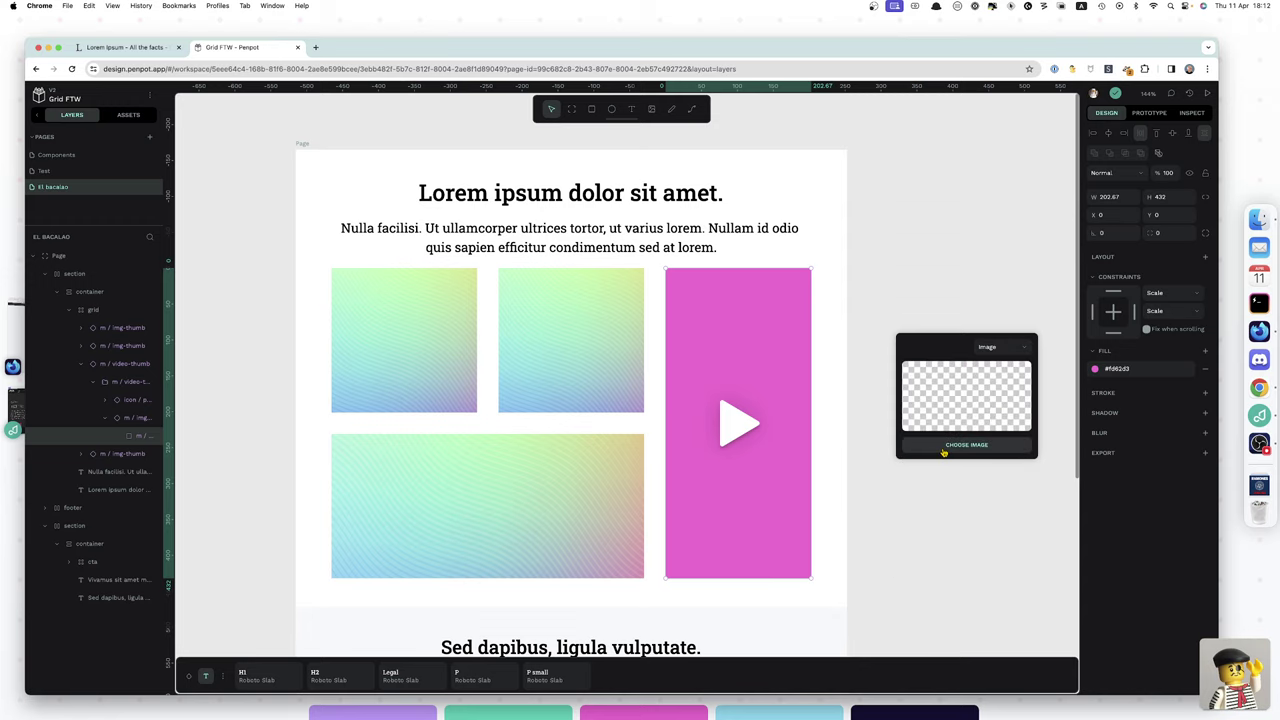
{"action": "left_click", "coordinate": [966, 445]}
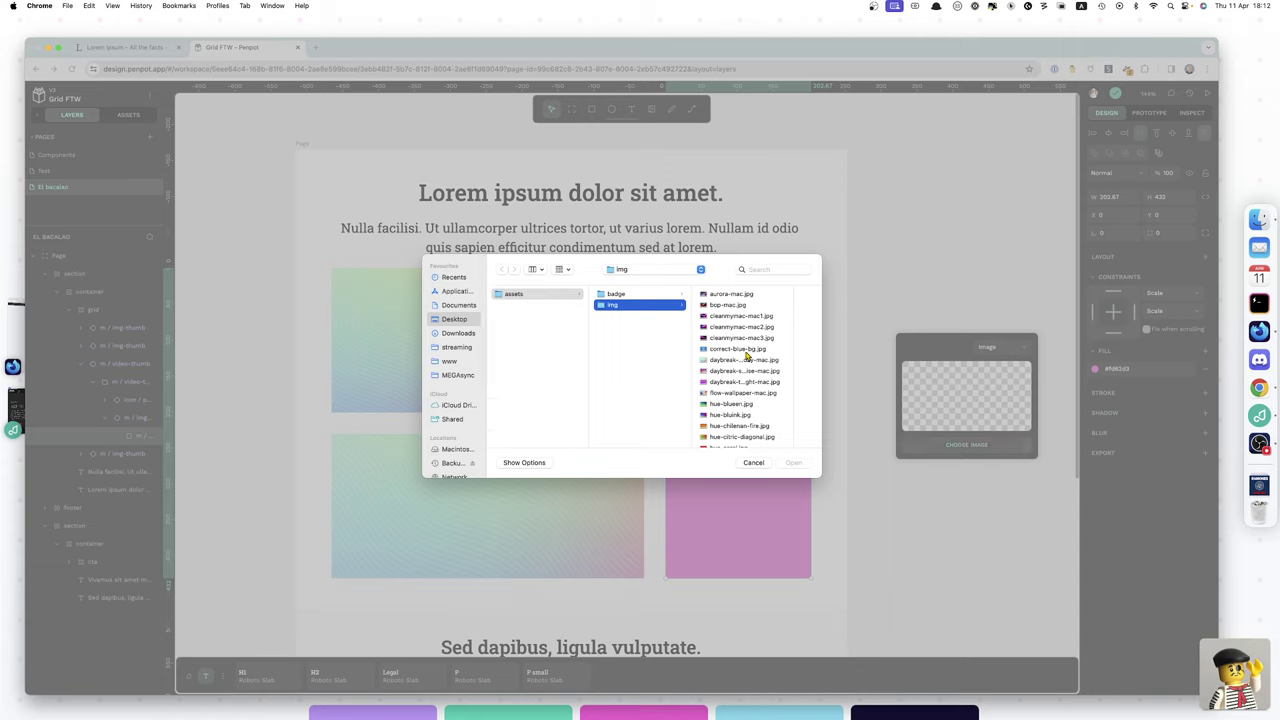
{"action": "scroll", "coordinate": [726, 397], "scroll_direction": "down", "scroll_amount": 2}
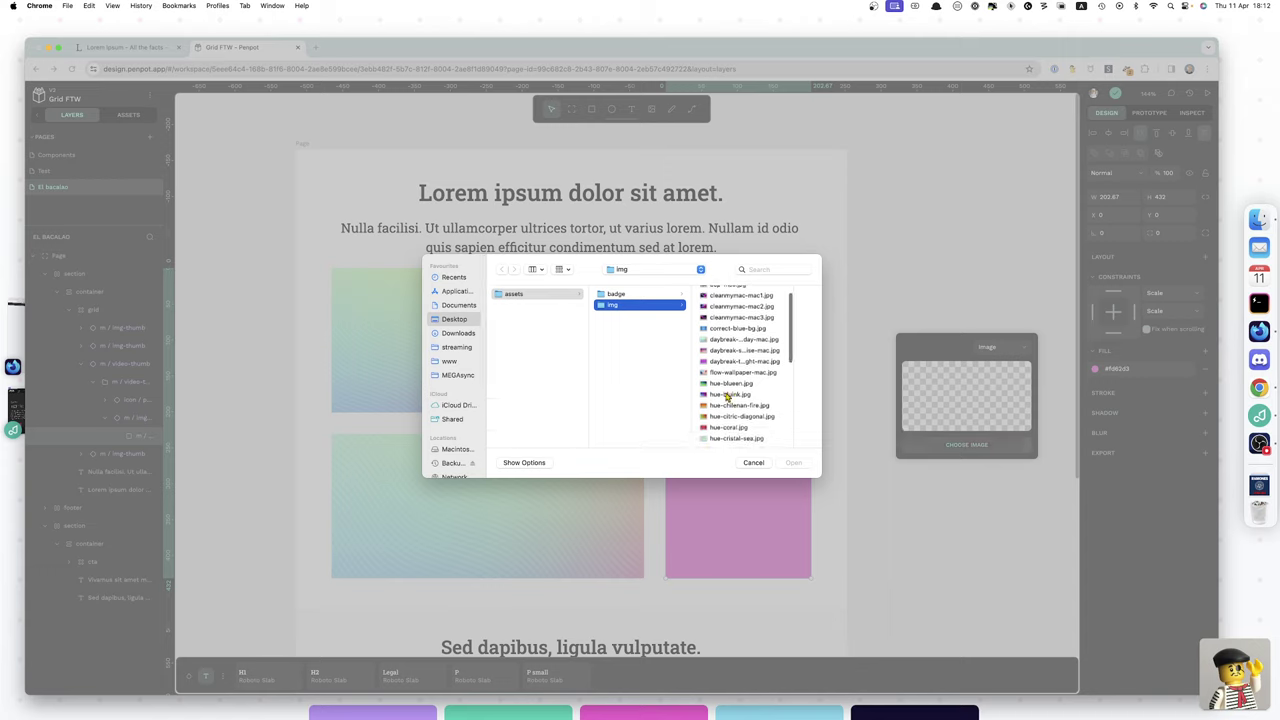
{"action": "left_click", "coordinate": [720, 372]}
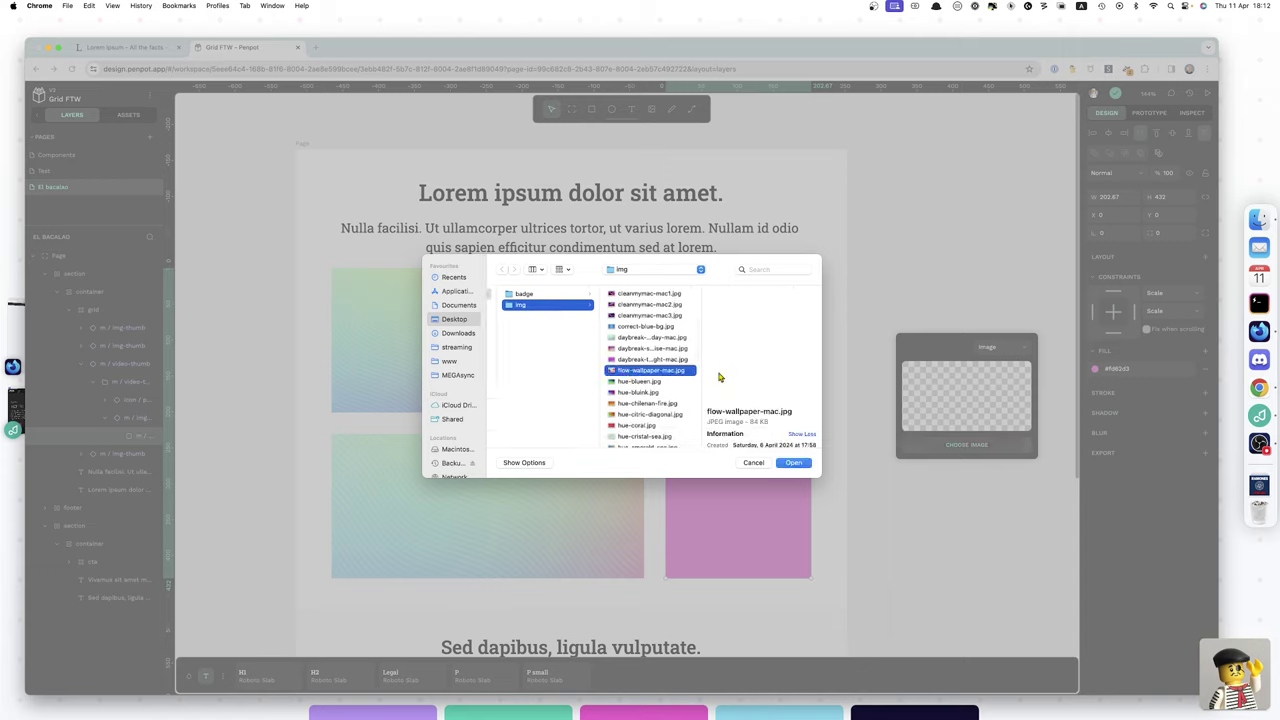
{"action": "left_click", "coordinate": [792, 463]}
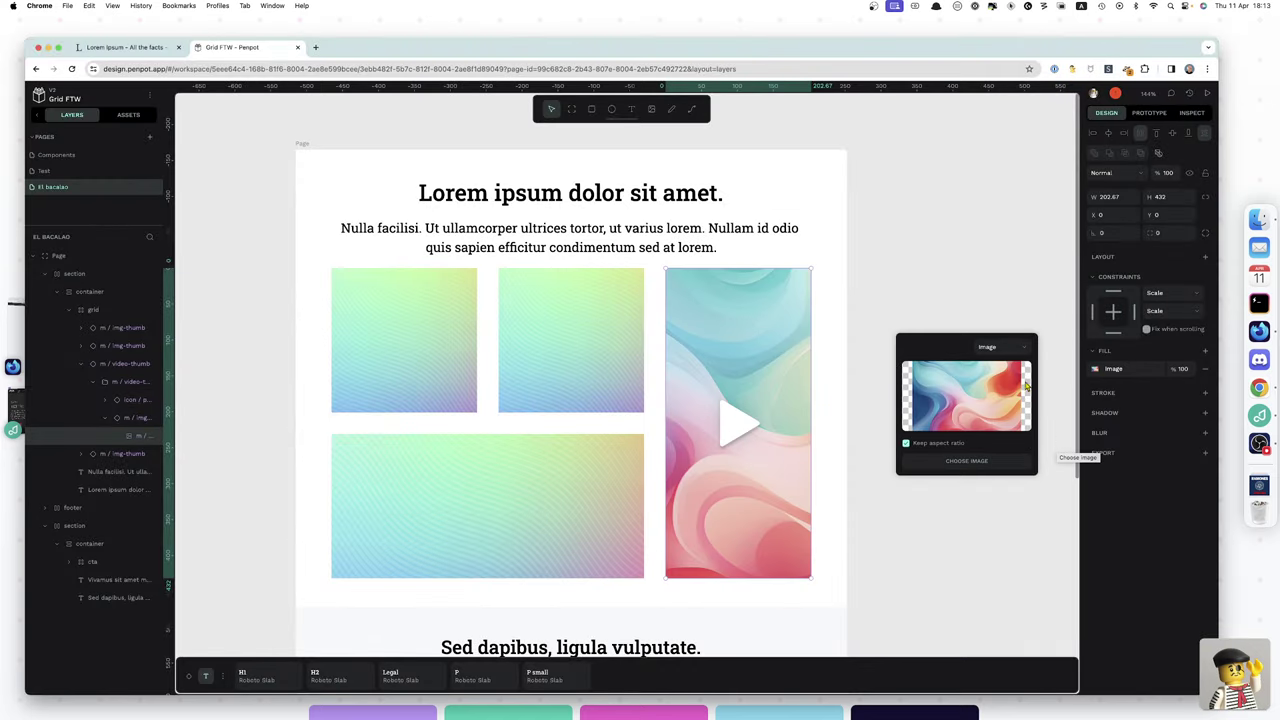
{"action": "left_click", "coordinate": [970, 324]}
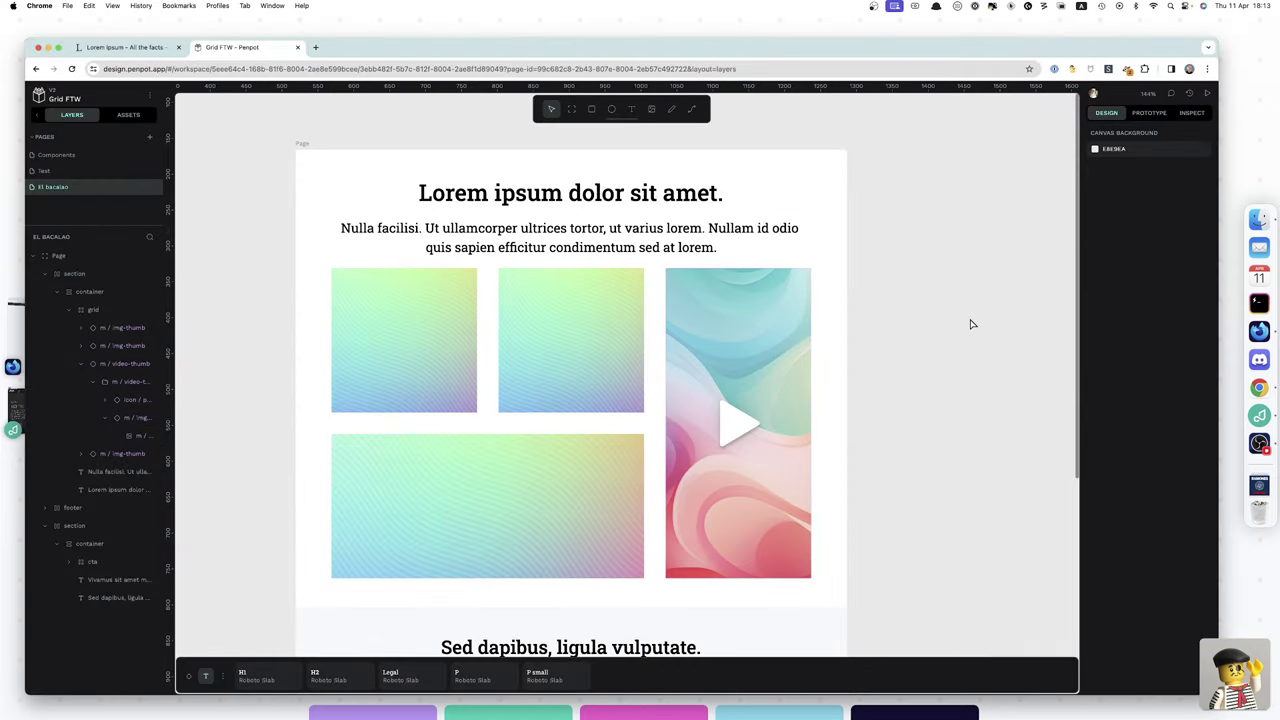
- Set the thumbnail grid's row gap and column gap to 5
{"action": "key", "text": "shift+0"}
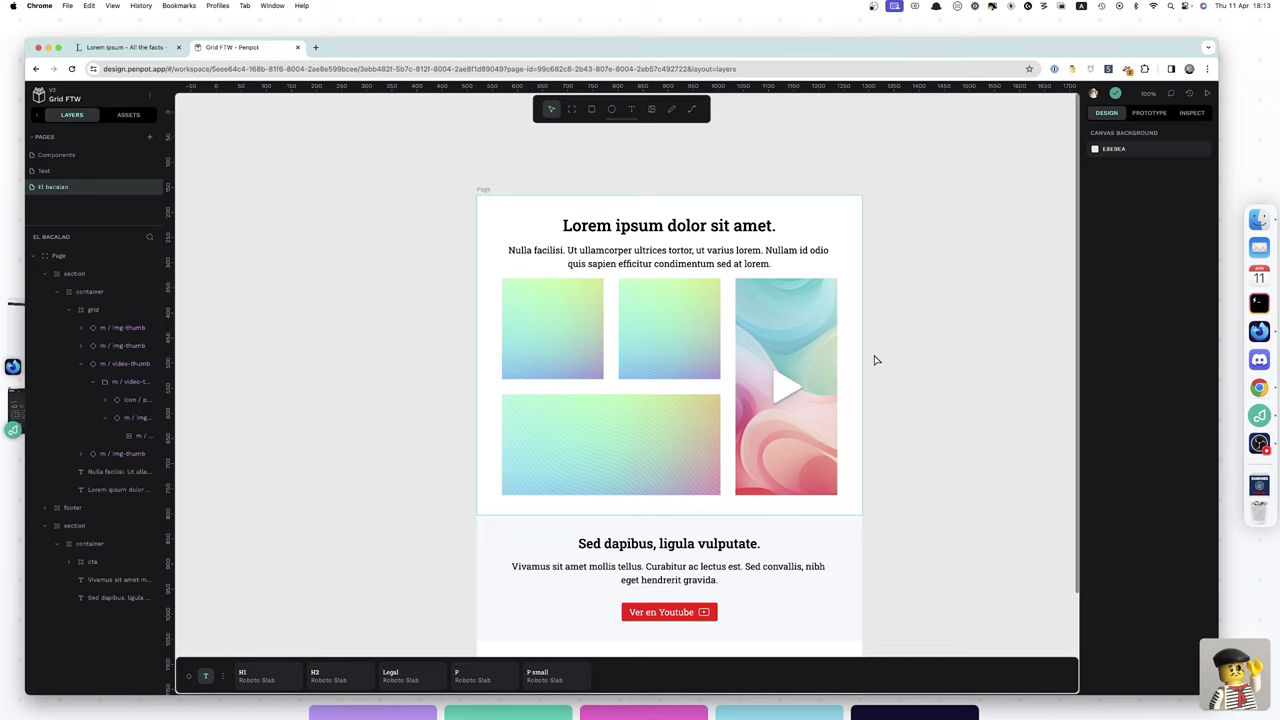
{"action": "left_click", "coordinate": [94, 313]}
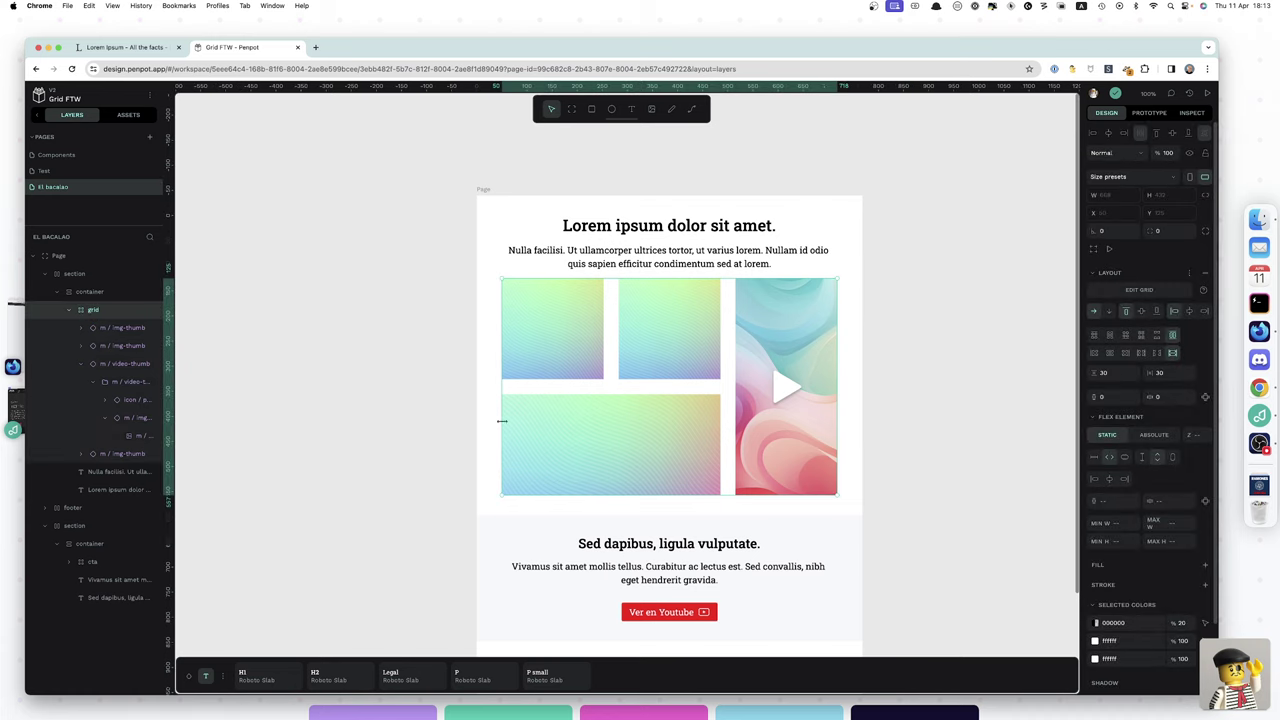
{"action": "left_click", "coordinate": [1124, 372]}
{"action": "type", "text": "5"}
{"action": "key", "text": "Tab"}
{"action": "type", "text": "5"}
{"action": "key", "text": "Tab"}
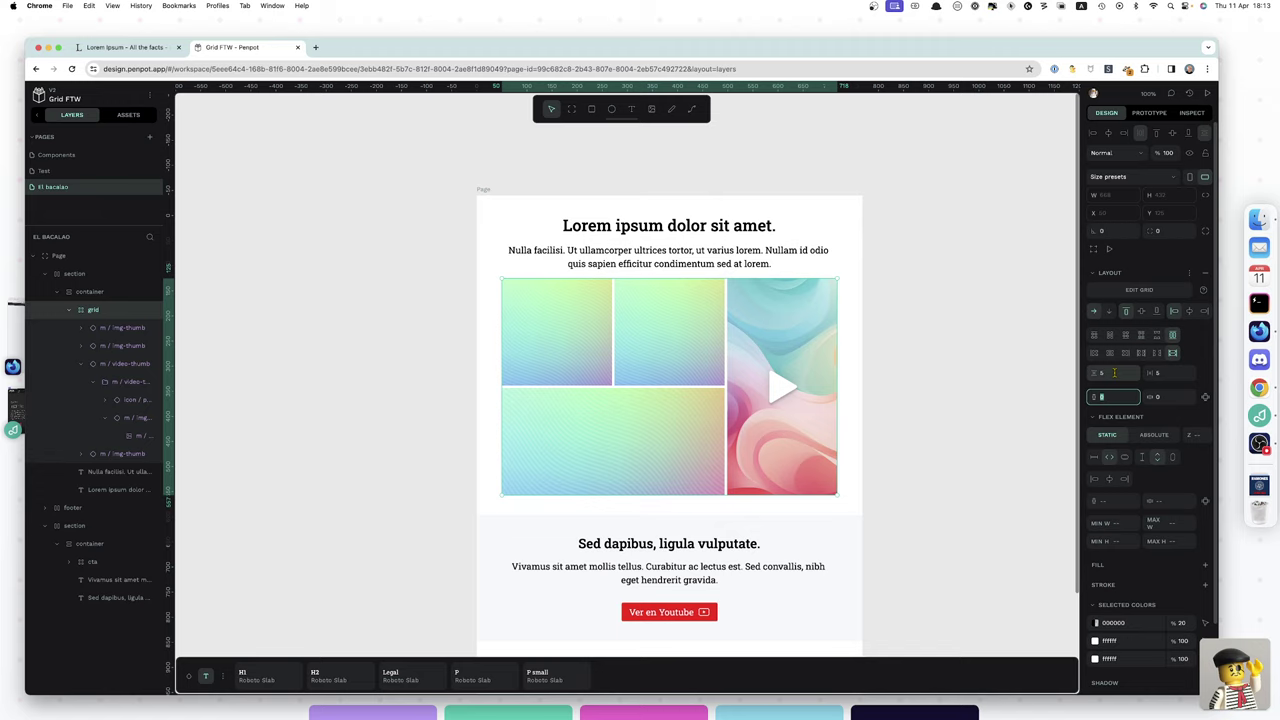
- Set the thumbnail grid's row gap and column gap to 16
{"action": "left_click", "coordinate": [1114, 372]}
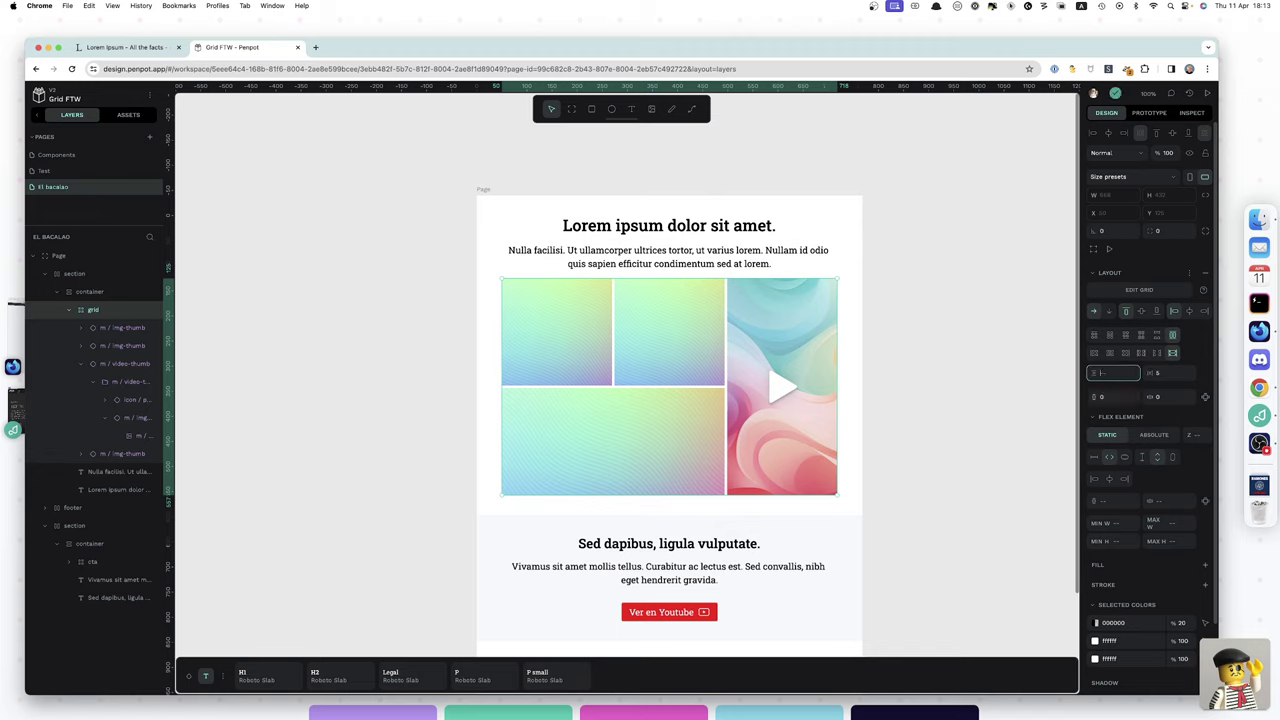
{"action": "type", "text": "10"}
{"action": "key", "text": "Tab"}
{"action": "type", "text": "16"}
{"action": "key", "text": "Tab"}
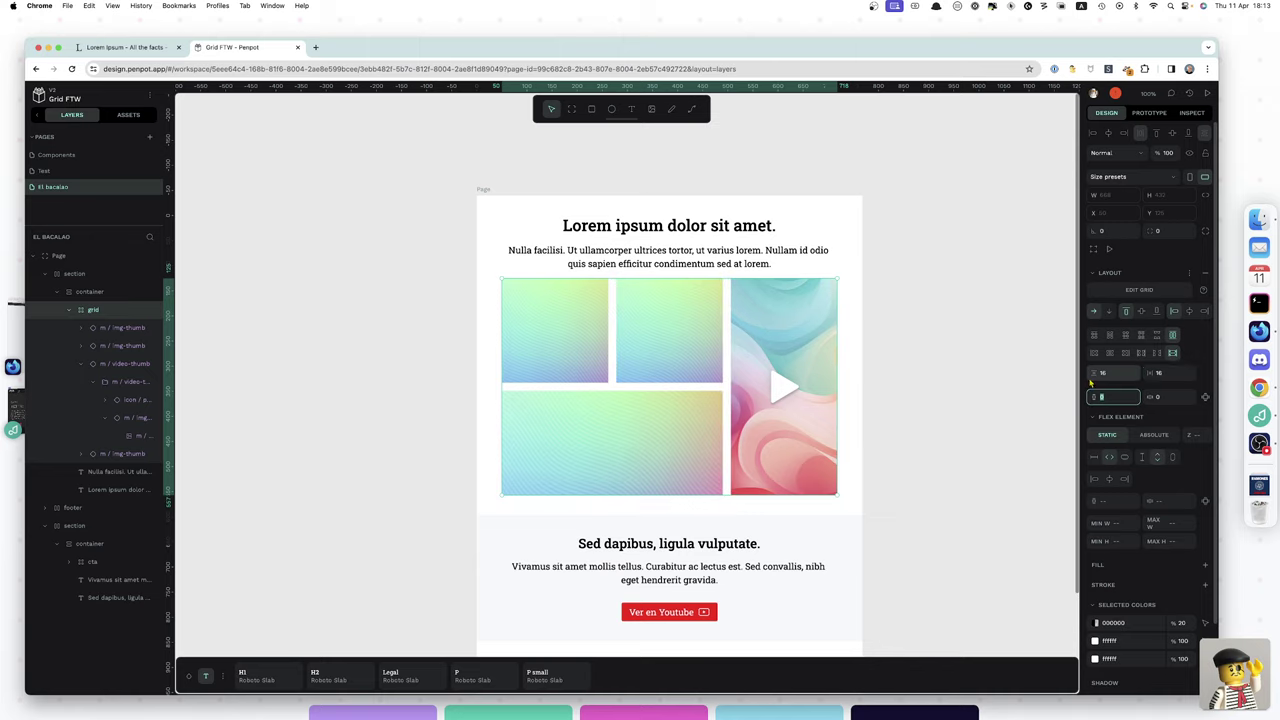
- Deselect the thumbnail grid and collapse the section layer in the Test page's layer tree
{"action": "left_click", "coordinate": [926, 530]}
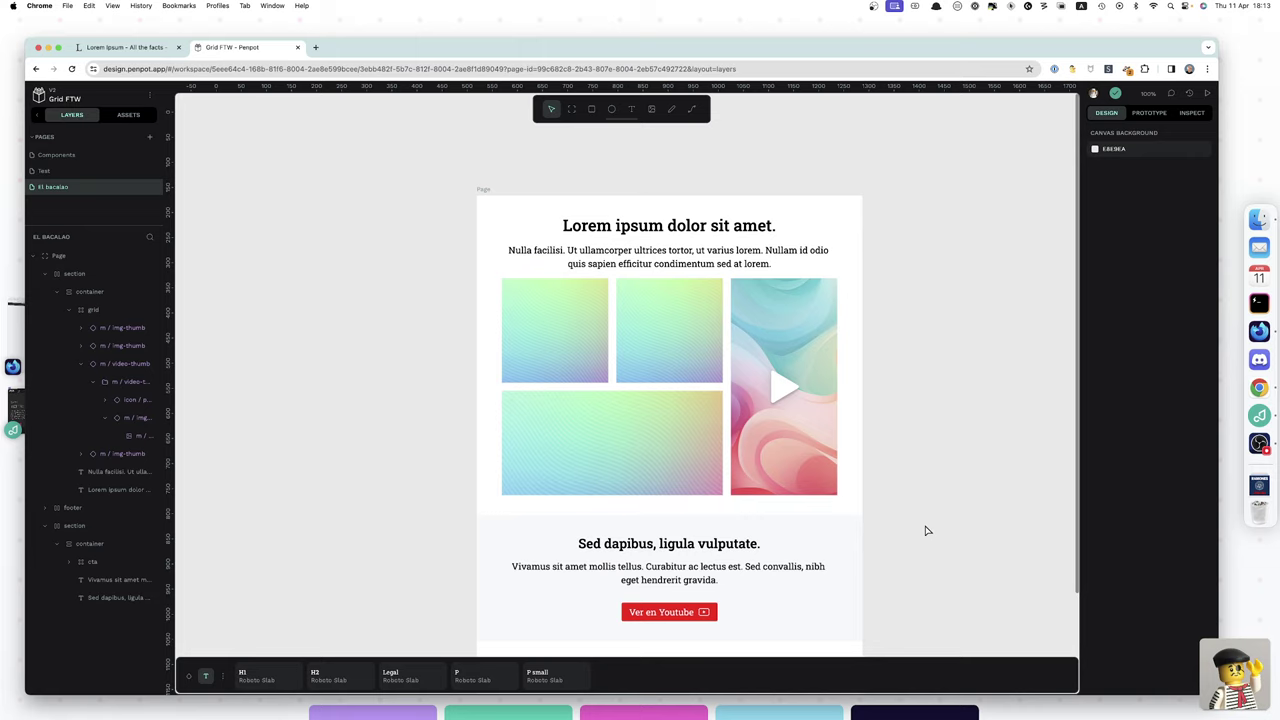
{"action": "scroll", "coordinate": [815, 577], "scroll_direction": "down", "scroll_amount": 5}
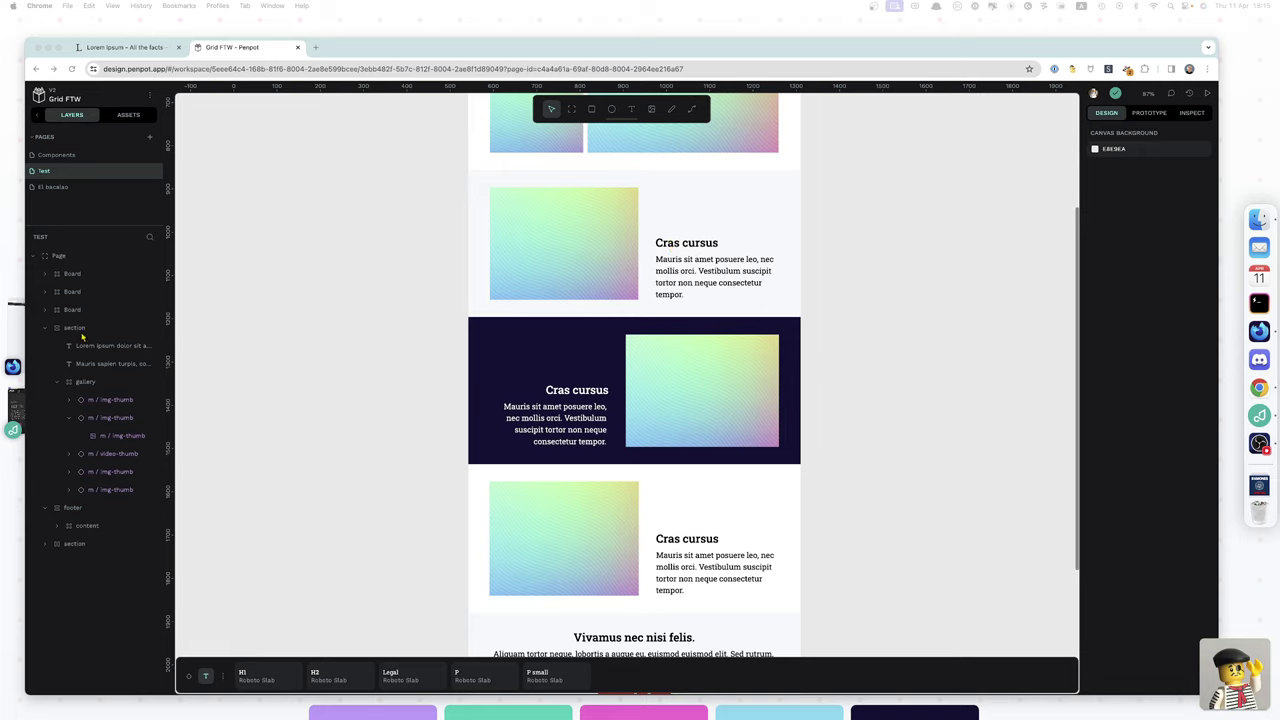
{"action": "left_click", "coordinate": [44, 332]}
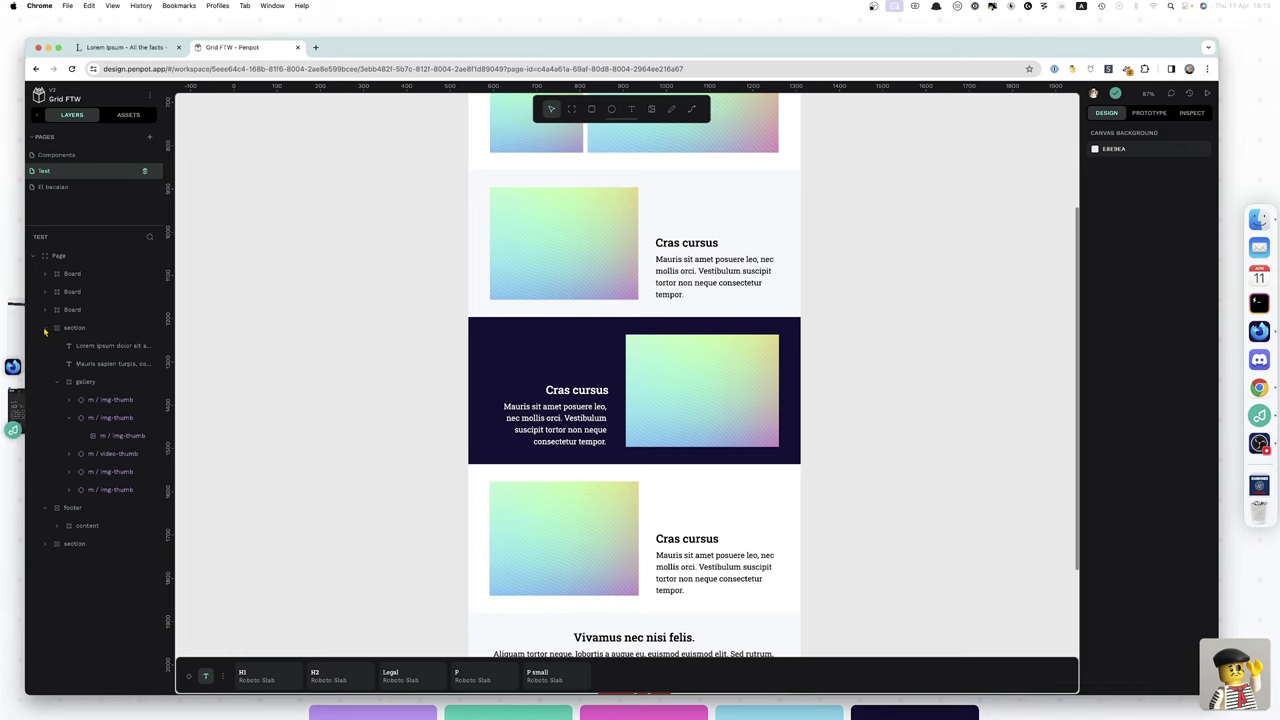
{"action": "left_click", "coordinate": [44, 329]}
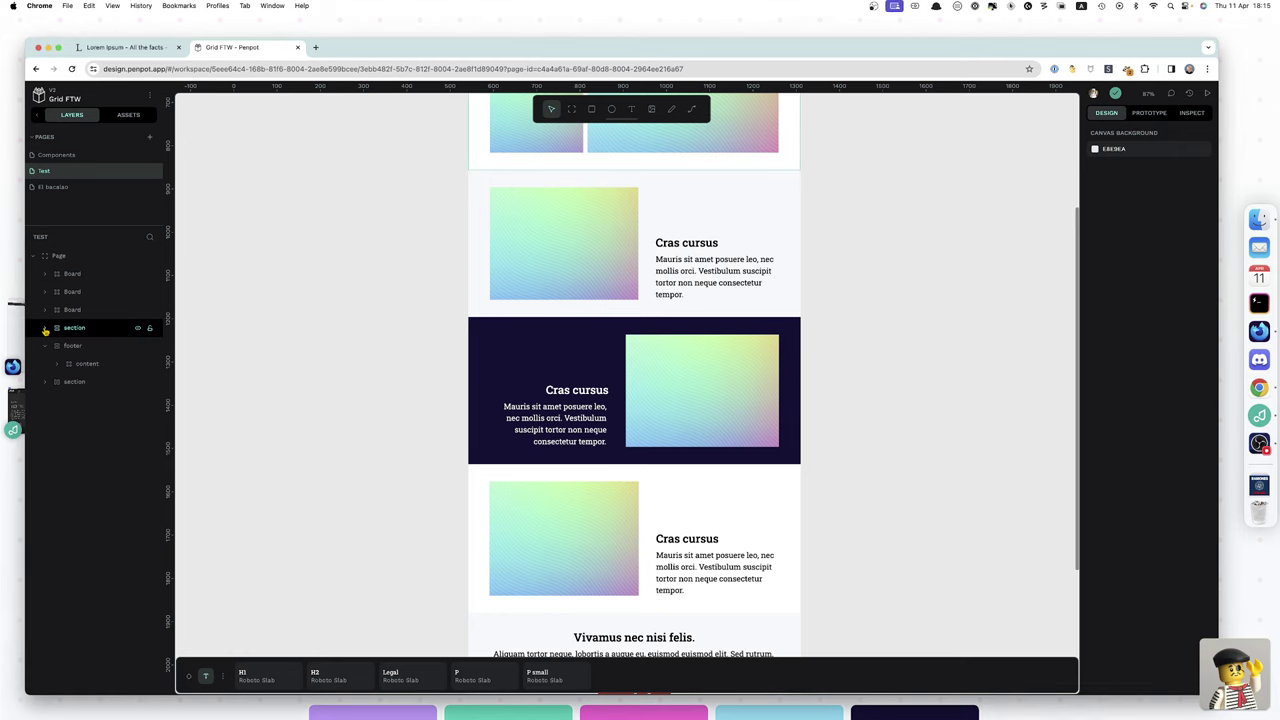
- On the El bacalao page, collapse the gallery section's layers and set the Page board's height to 2048
{"action": "left_click", "coordinate": [62, 192]}
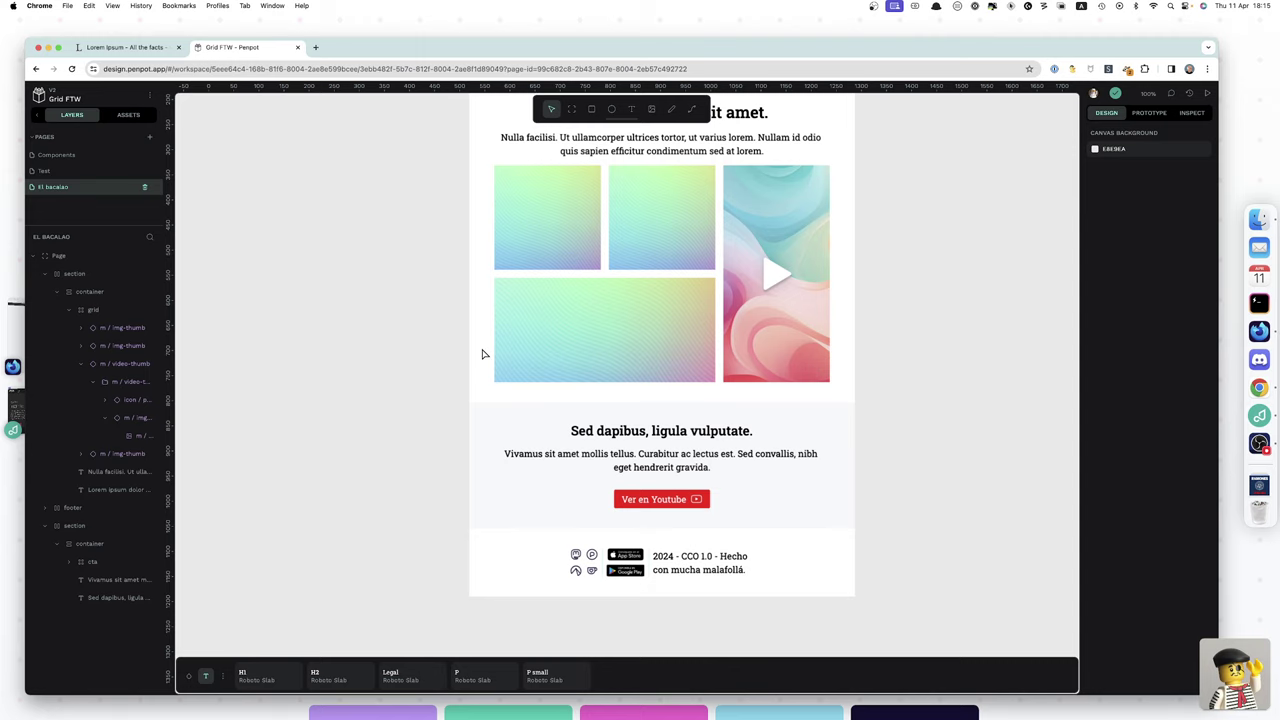
{"action": "key", "text": "shift+1"}
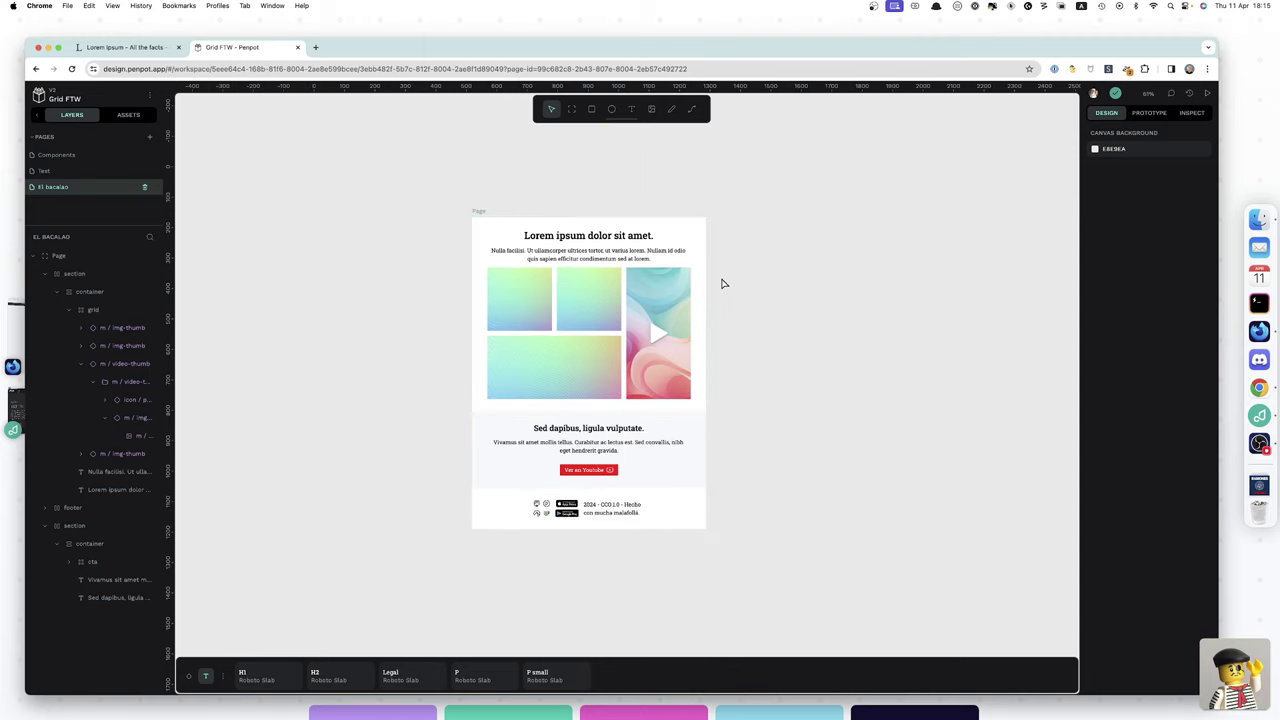
{"action": "left_click", "coordinate": [45, 274]}
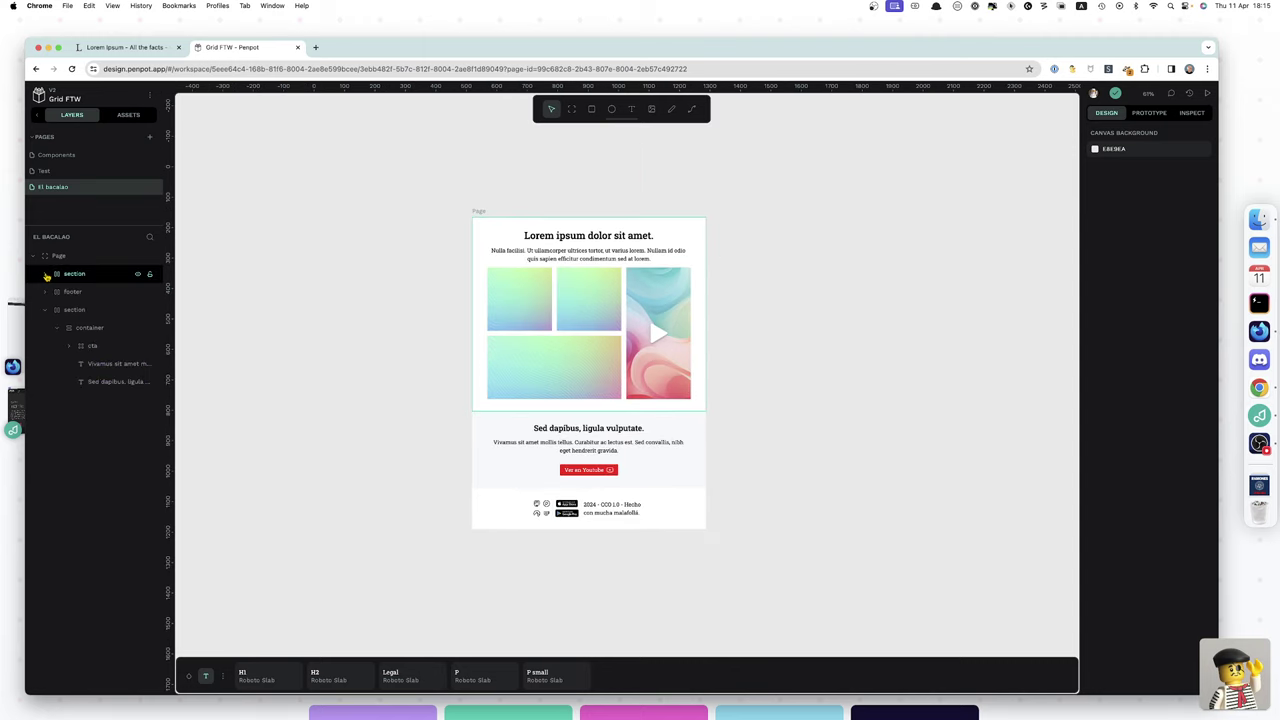
{"action": "left_click", "coordinate": [72, 274]}
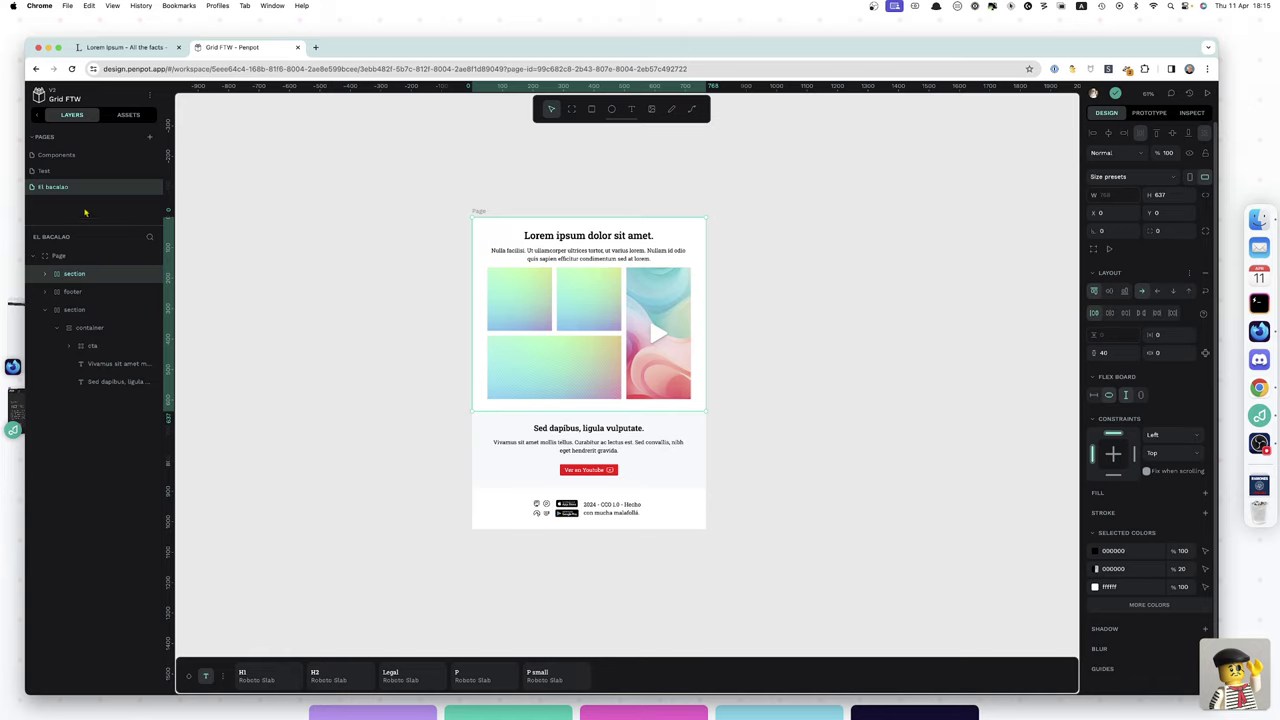
{"action": "left_click", "coordinate": [60, 257]}
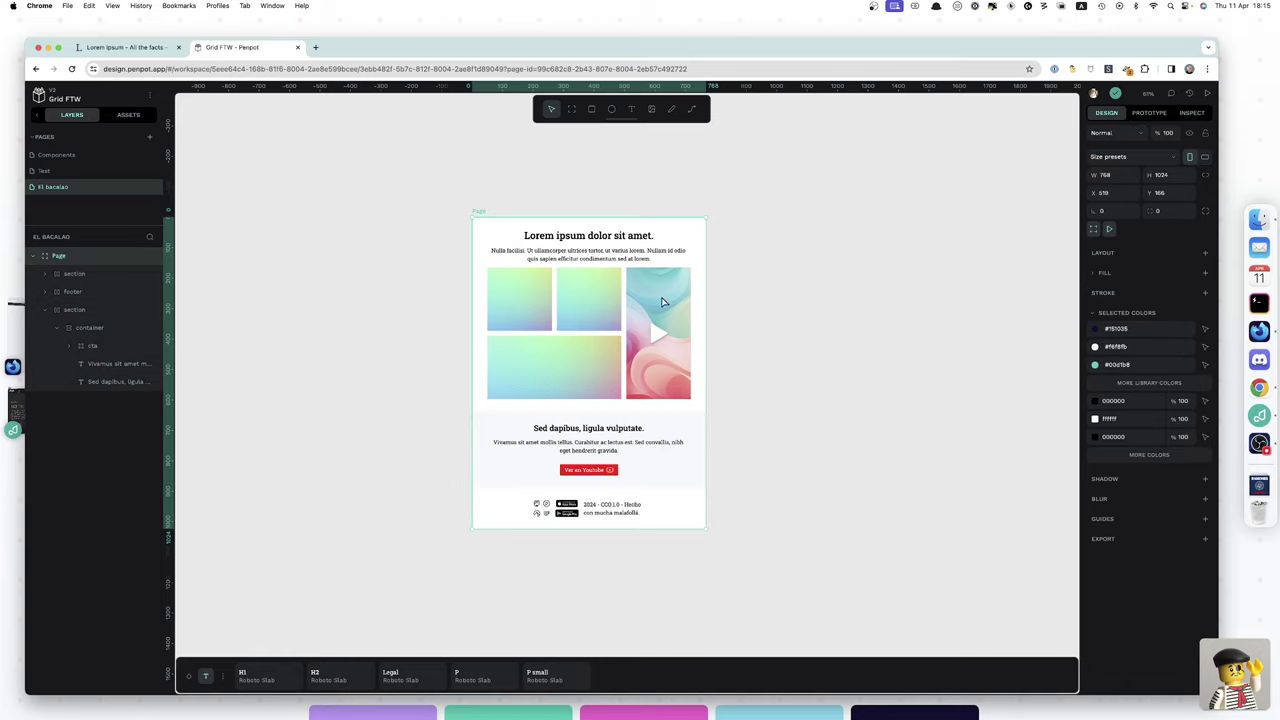
{"action": "left_click", "coordinate": [1172, 175]}
{"action": "type", "text": "2048"}
{"action": "key", "text": "Return"}
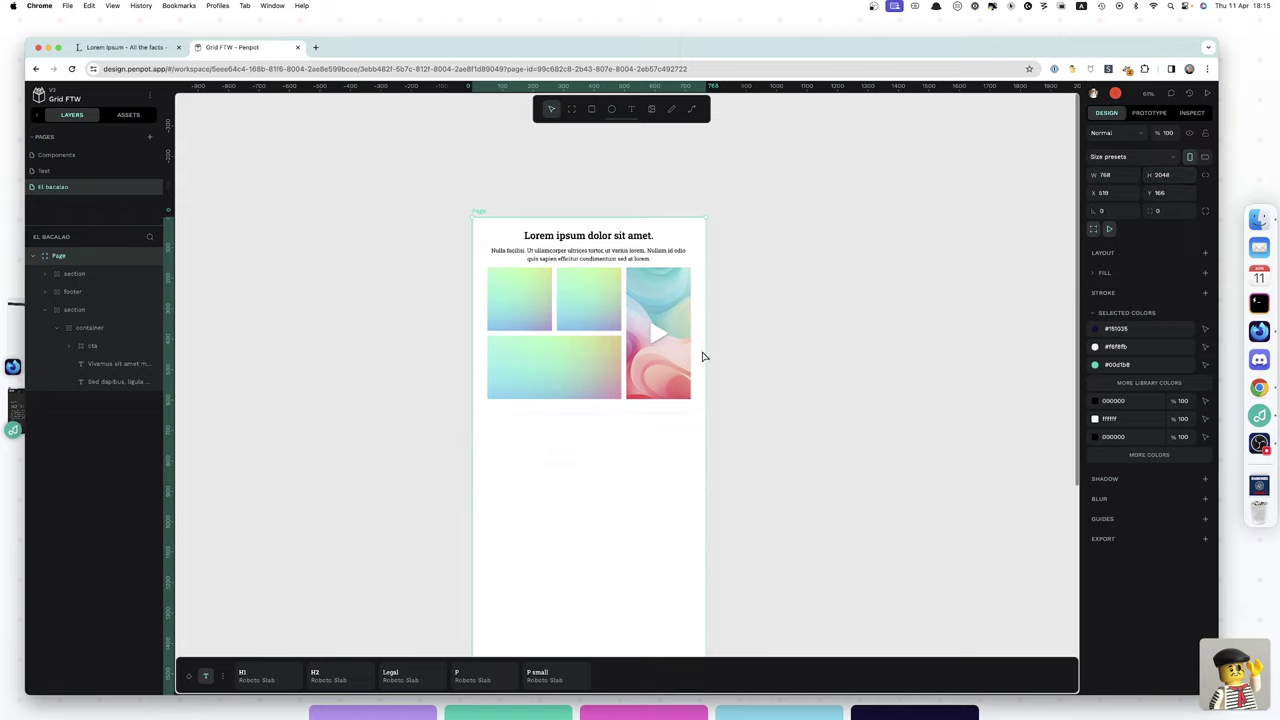
- Examine the heightened Page board from the gallery section down to the call-to-action and footer
{"action": "scroll", "coordinate": [702, 356], "scroll_direction": "down", "scroll_amount": 5}
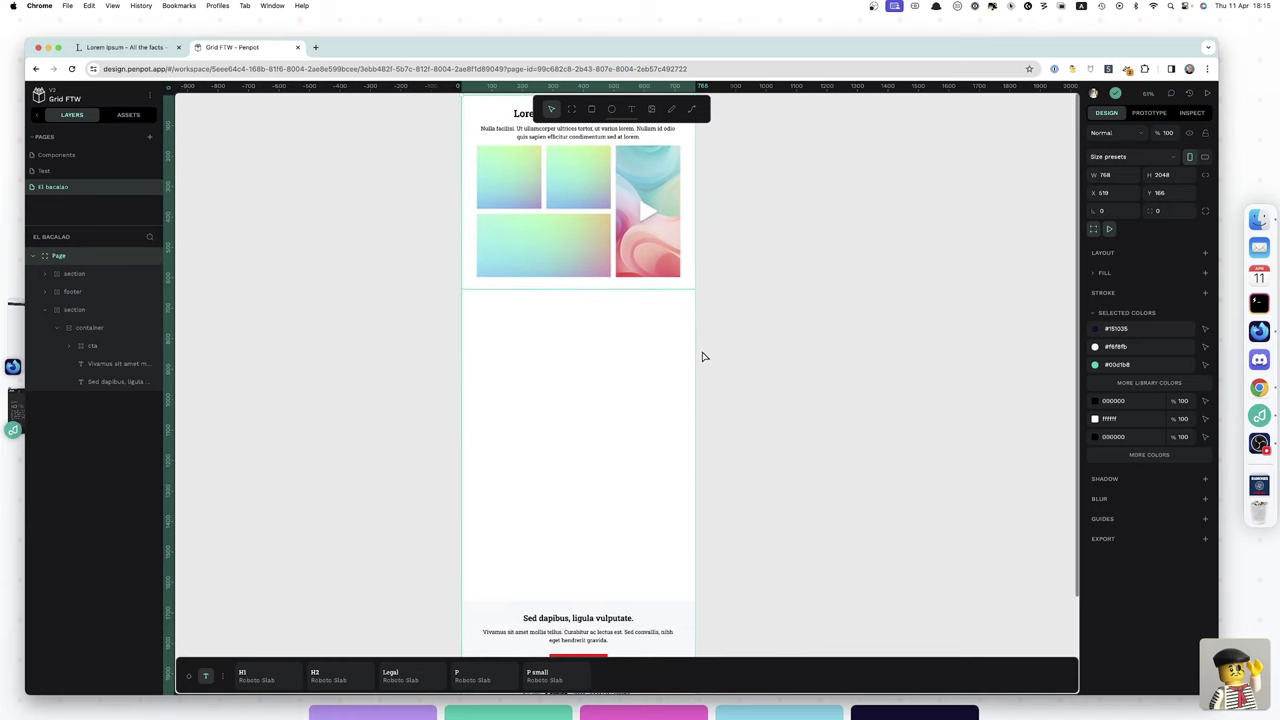
{"action": "scroll", "coordinate": [702, 357], "scroll_direction": "up", "scroll_amount": 1}
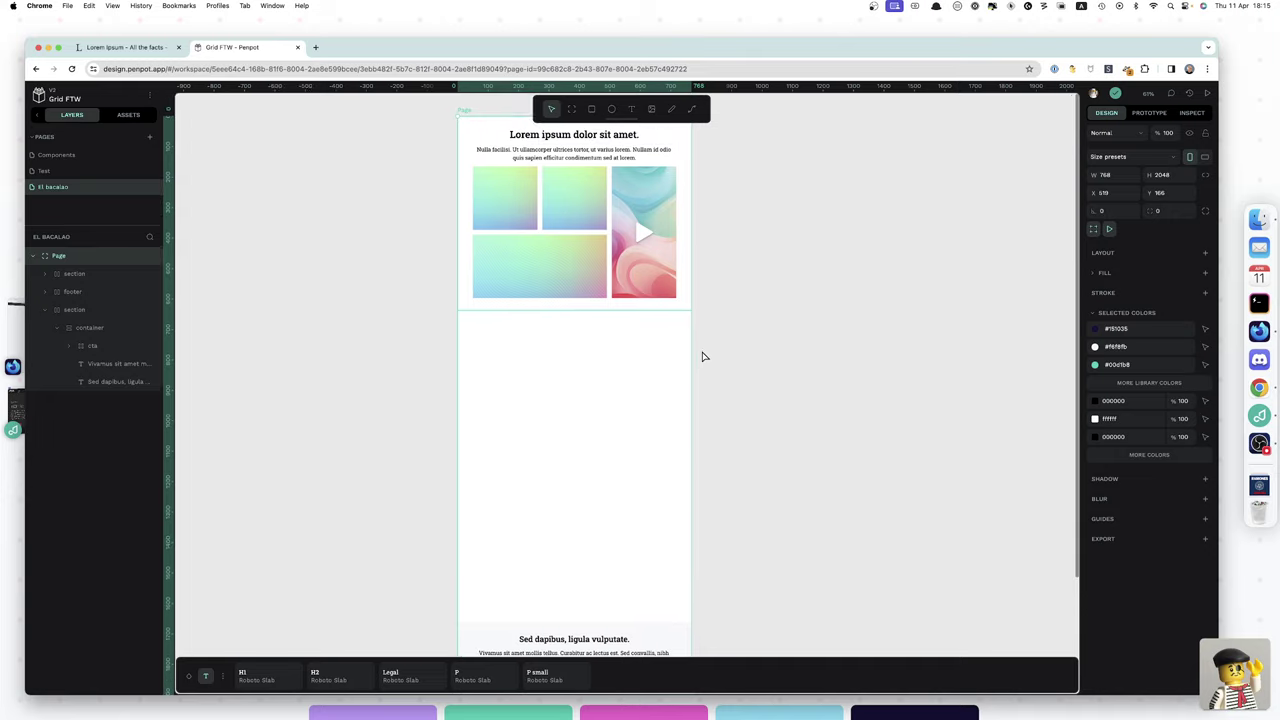
{"action": "scroll", "coordinate": [702, 357], "scroll_direction": "right", "scroll_amount": 1}
{"action": "scroll", "coordinate": [702, 357], "scroll_direction": "down", "scroll_amount": 4}
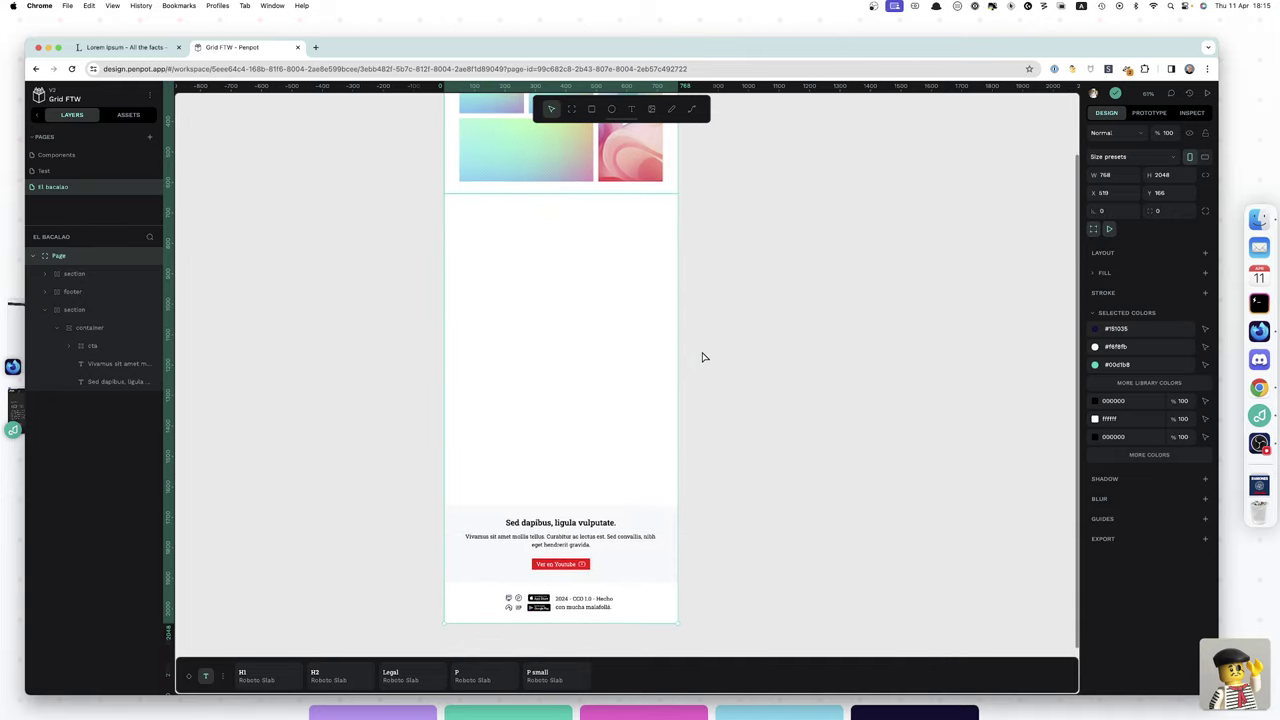
{"action": "scroll", "coordinate": [702, 357], "scroll_direction": "up", "scroll_amount": 3}
{"action": "scroll", "coordinate": [702, 357], "scroll_direction": "left", "scroll_amount": 1}
{"action": "scroll", "coordinate": [702, 357], "scroll_direction": "down", "scroll_amount": 1}
{"action": "scroll", "coordinate": [702, 357], "scroll_direction": "down", "scroll_amount": 2}
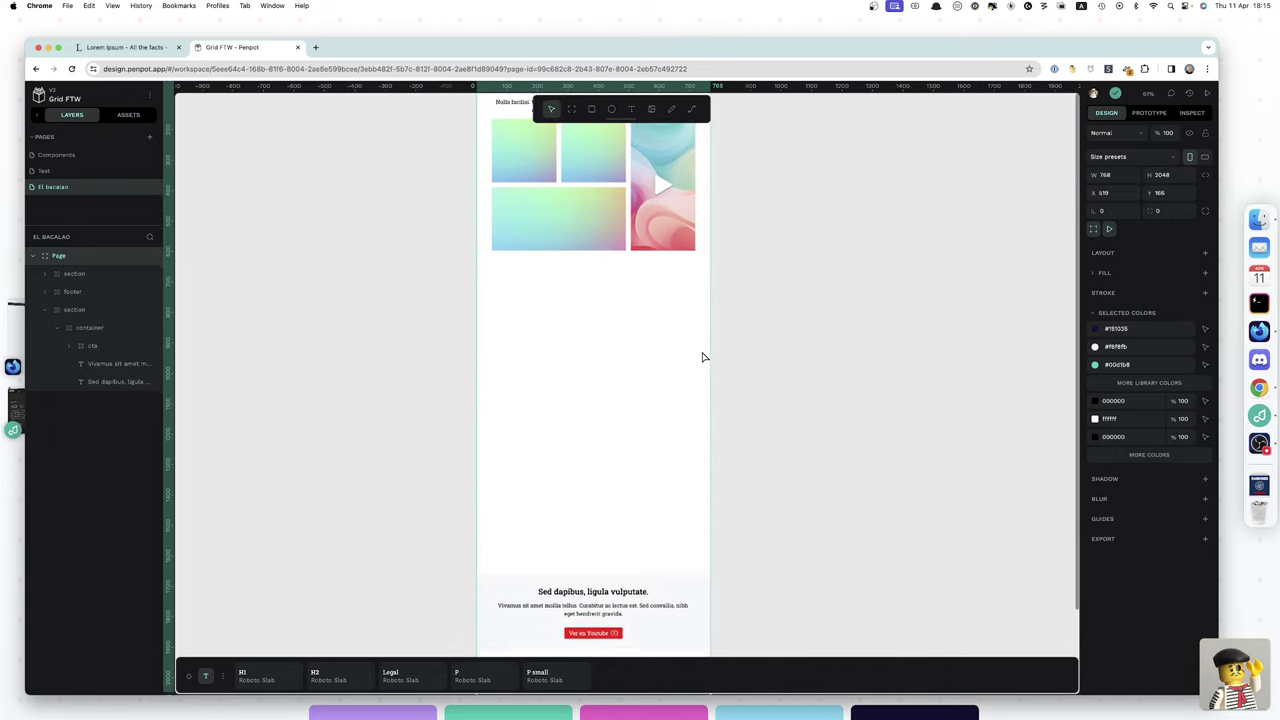
{"action": "scroll", "coordinate": [680, 340], "scroll_direction": "left", "scroll_amount": 1}
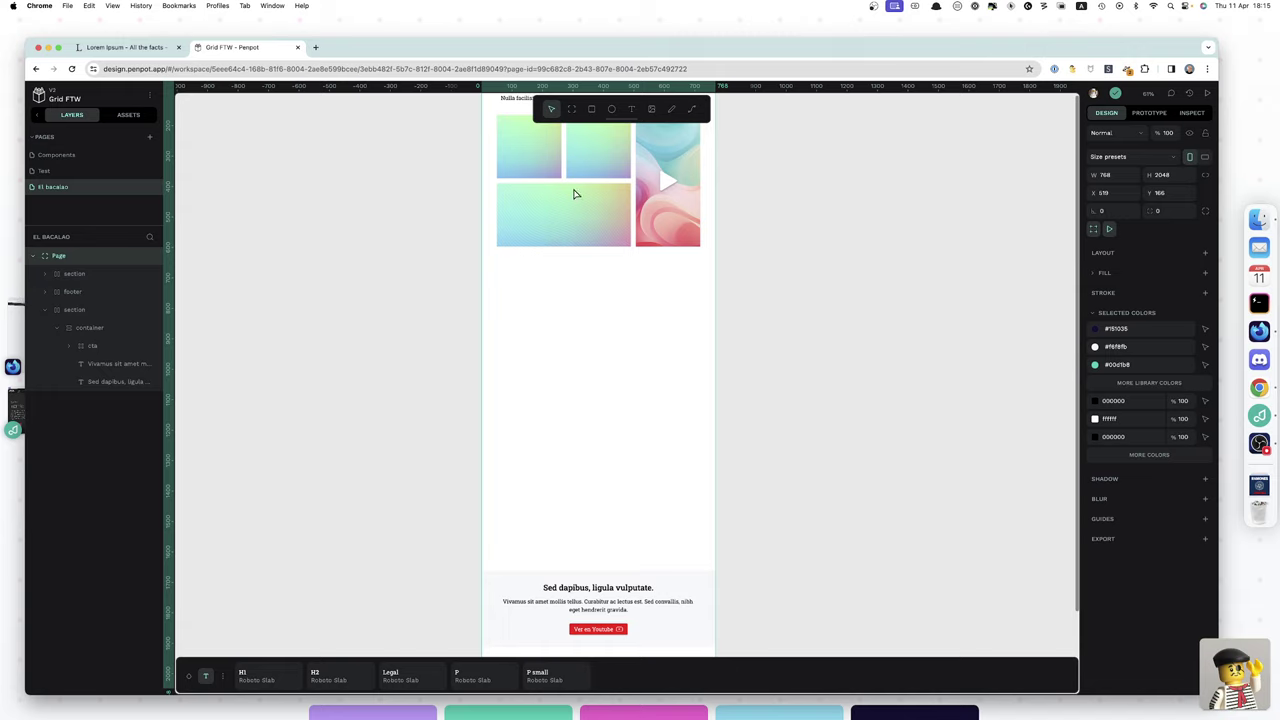
- On the Test page, inspect the grid columns of the dark Cras cursus board and compare it with the light board above
{"action": "left_click", "coordinate": [44, 171]}
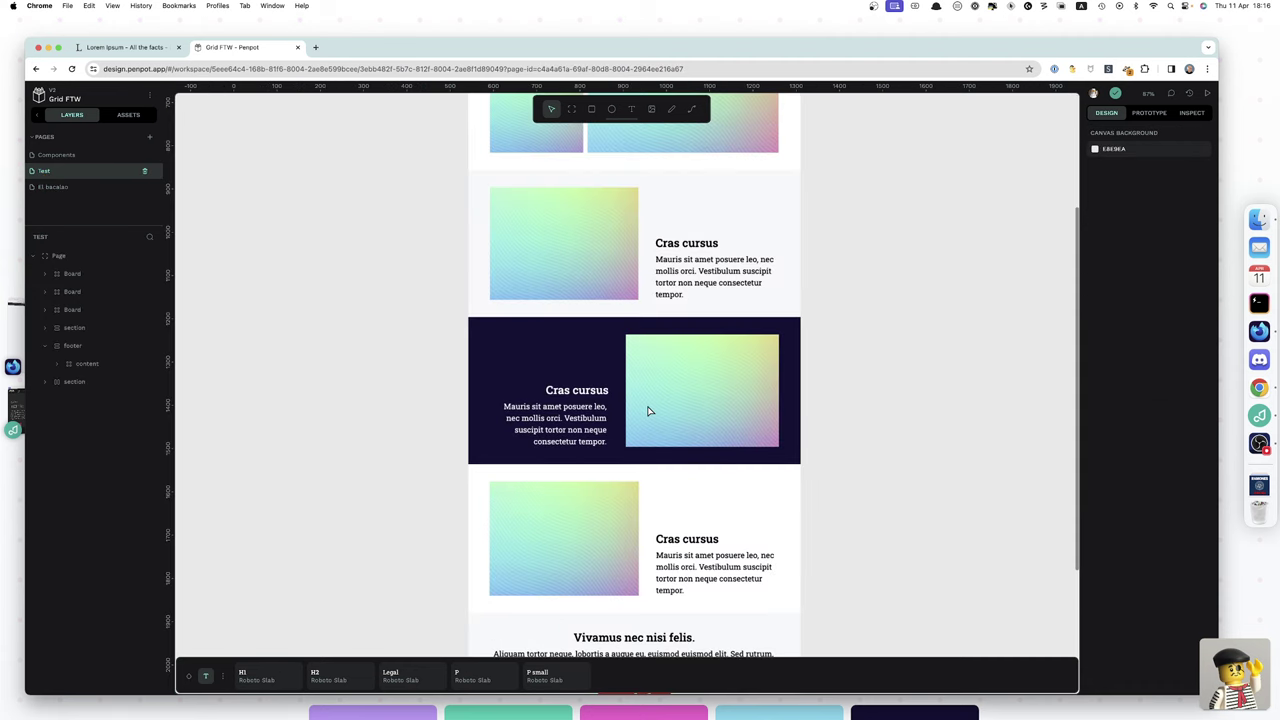
{"action": "left_click", "coordinate": [583, 353]}
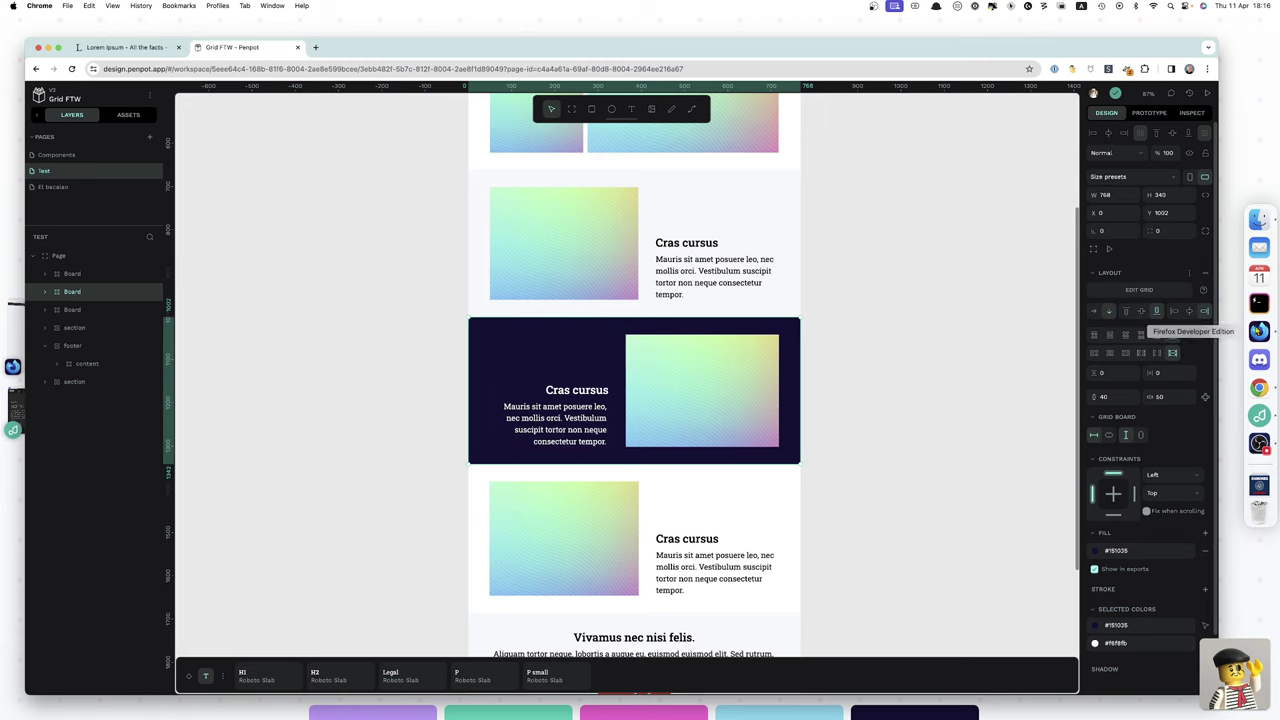
{"action": "left_click", "coordinate": [1167, 293]}
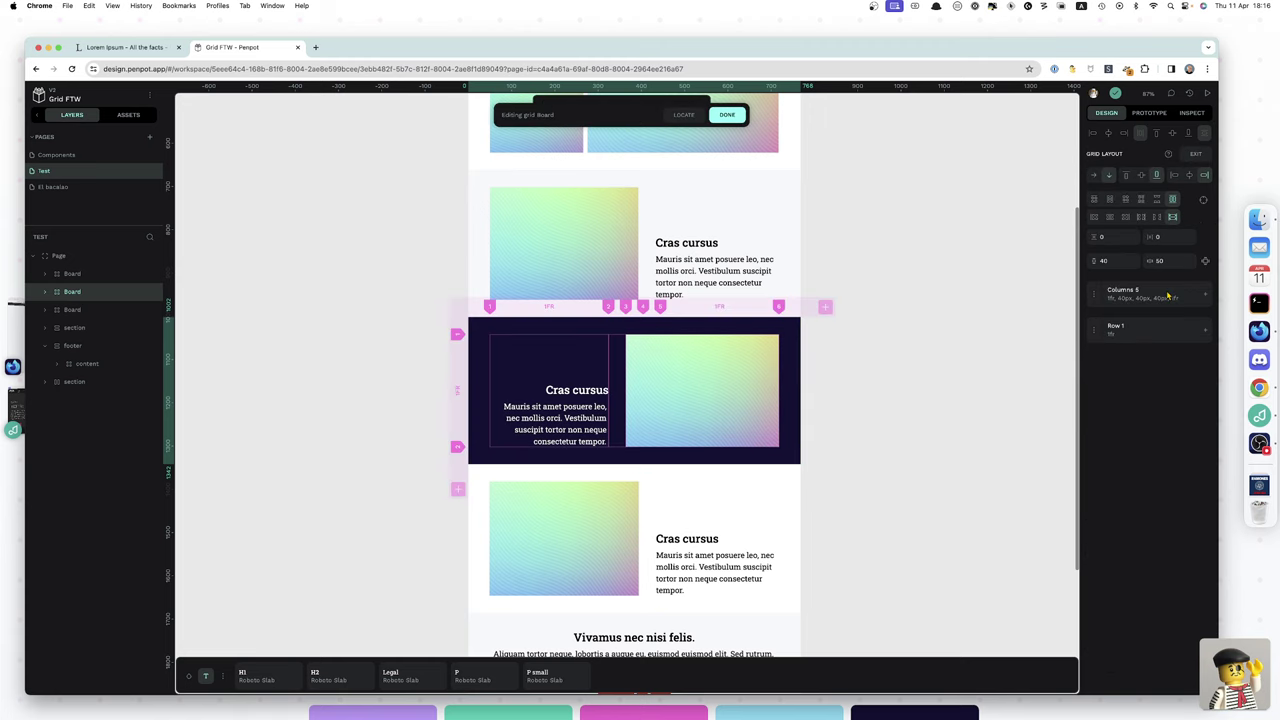
{"action": "key", "text": "-"}
{"action": "key", "text": "shift+2"}
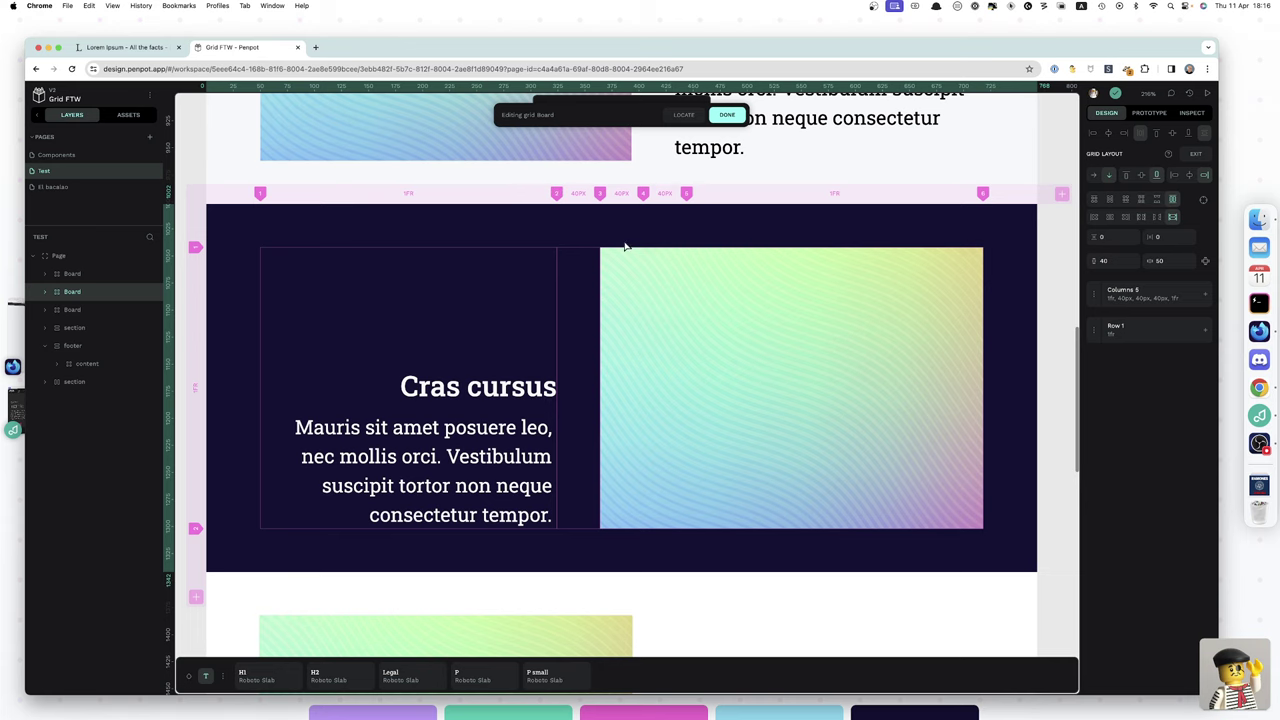
{"action": "scroll", "coordinate": [643, 300], "scroll_direction": "up", "scroll_amount": 4}
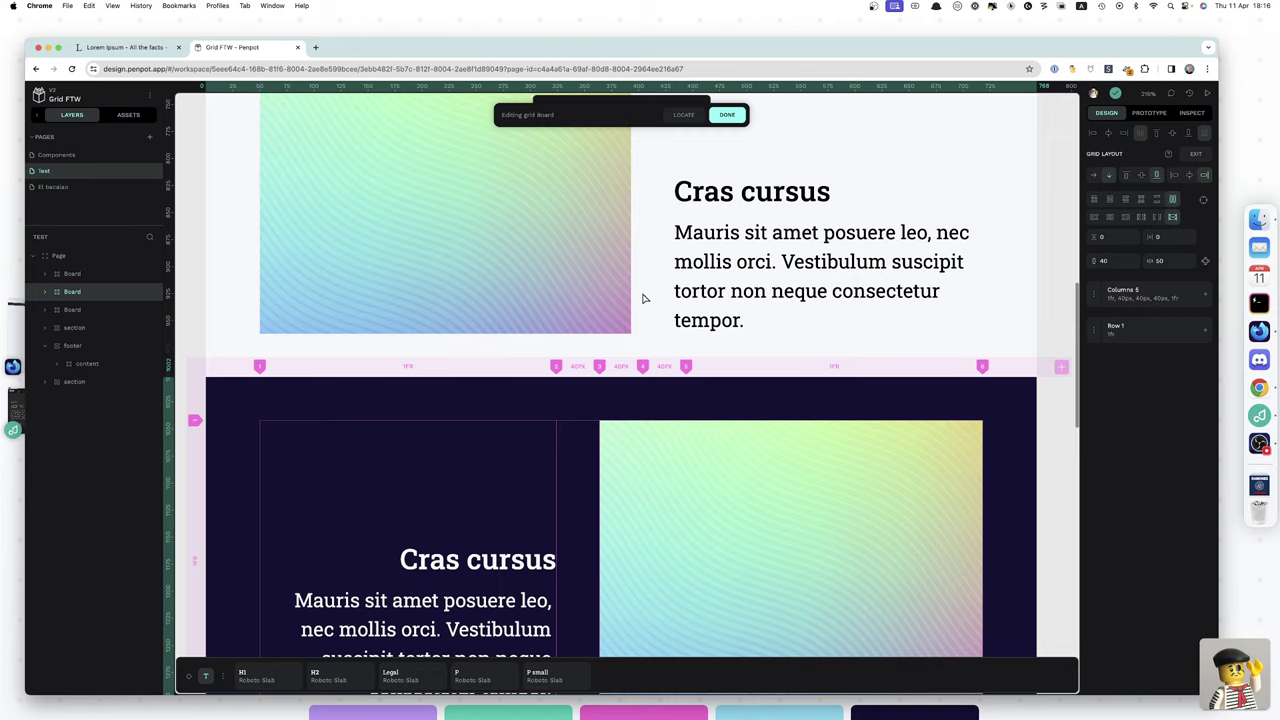
{"action": "left_click", "coordinate": [712, 119]}
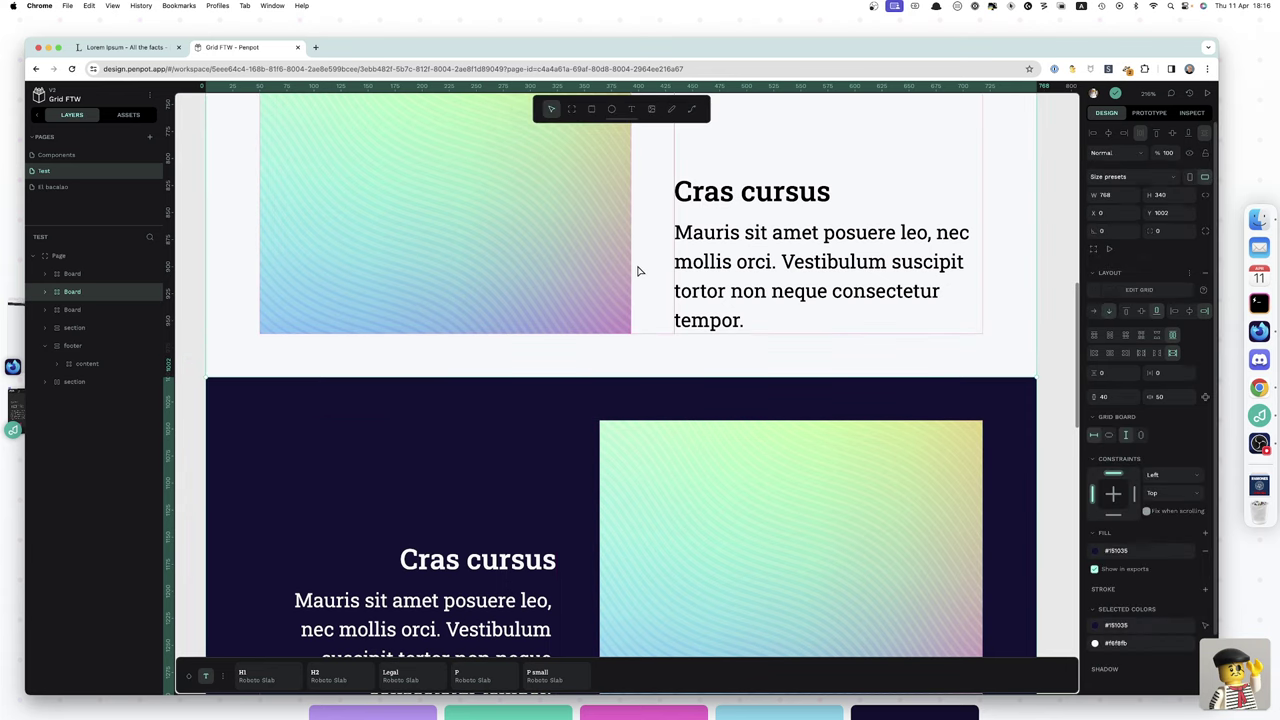
{"action": "scroll", "coordinate": [638, 270], "scroll_direction": "down", "scroll_amount": 3}
{"action": "scroll", "coordinate": [638, 270], "scroll_direction": "down", "scroll_amount": 5}
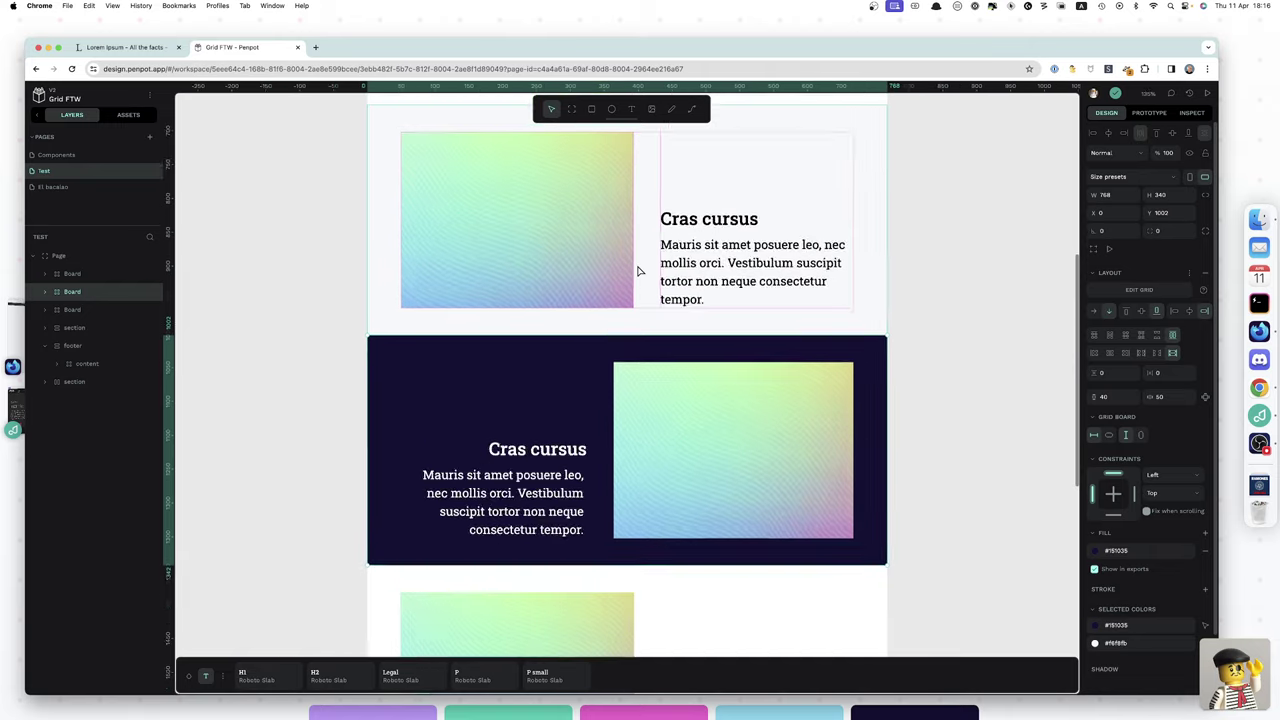
- On the El bacalao page, collapse the call-to-action section's layers and place an img-thumb component from the local library in the empty middle area
{"action": "left_click", "coordinate": [60, 188]}
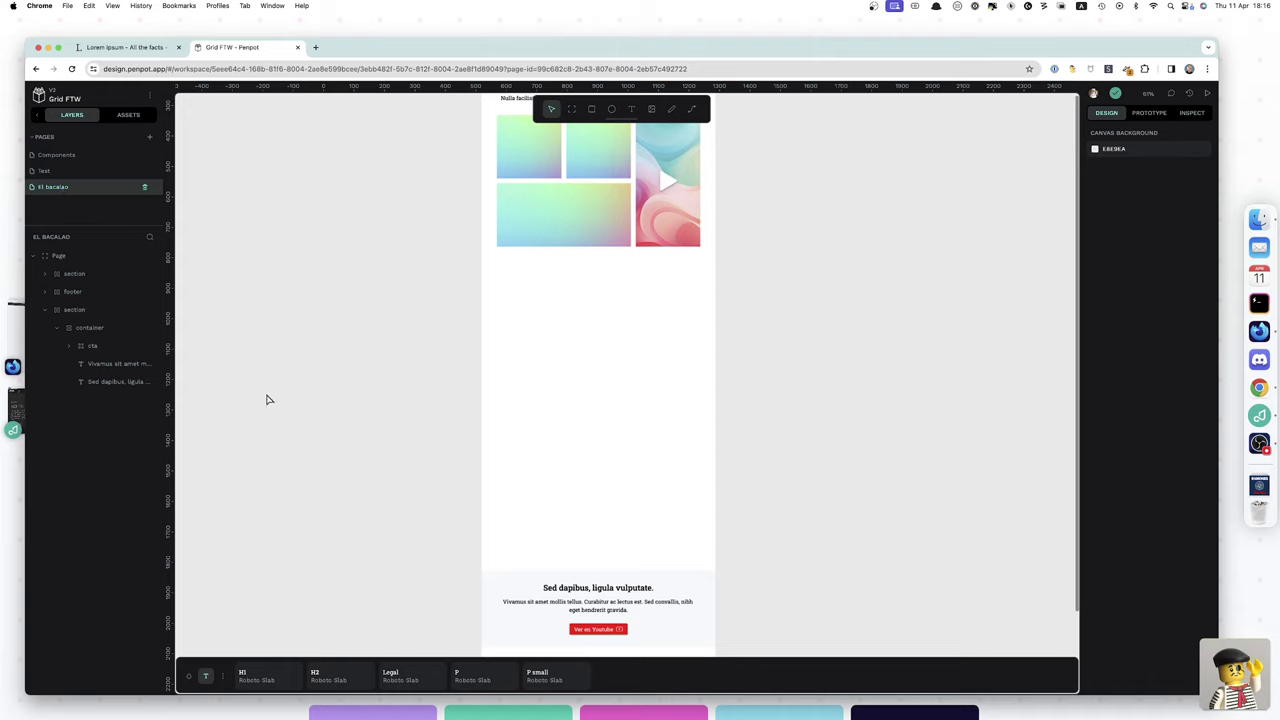
{"action": "left_click", "coordinate": [44, 311]}
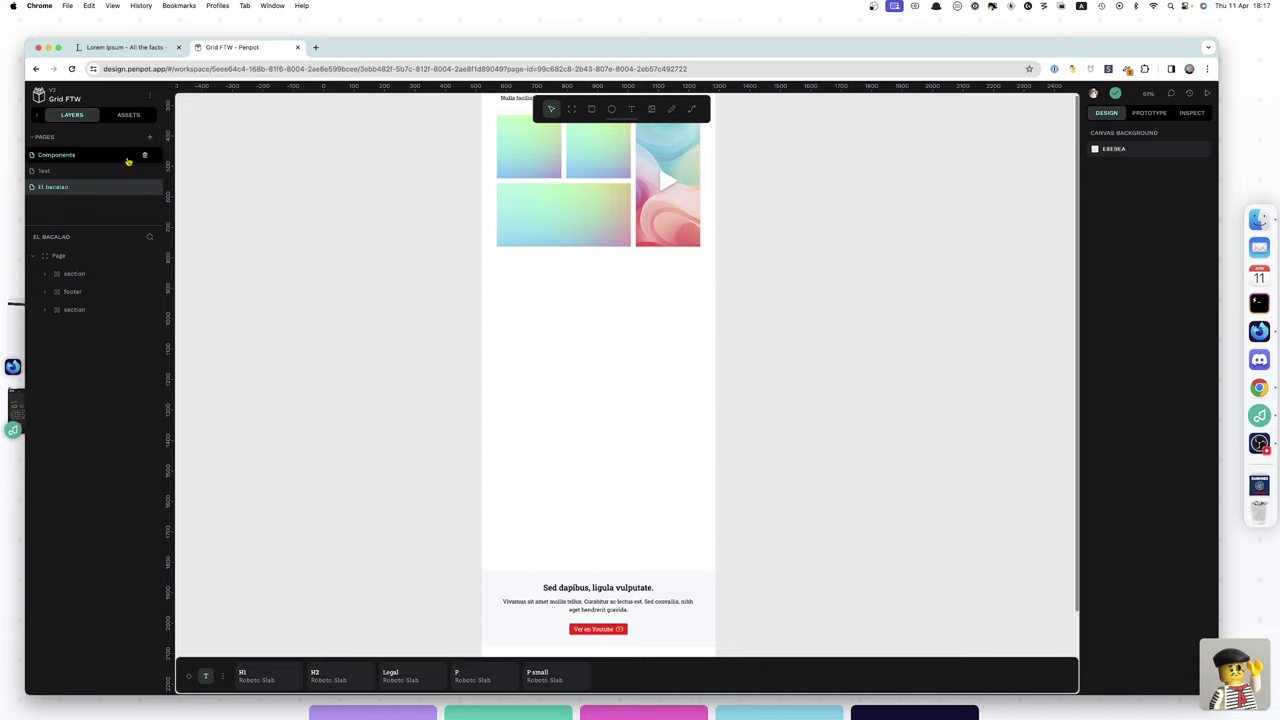
{"action": "left_click", "coordinate": [129, 116]}
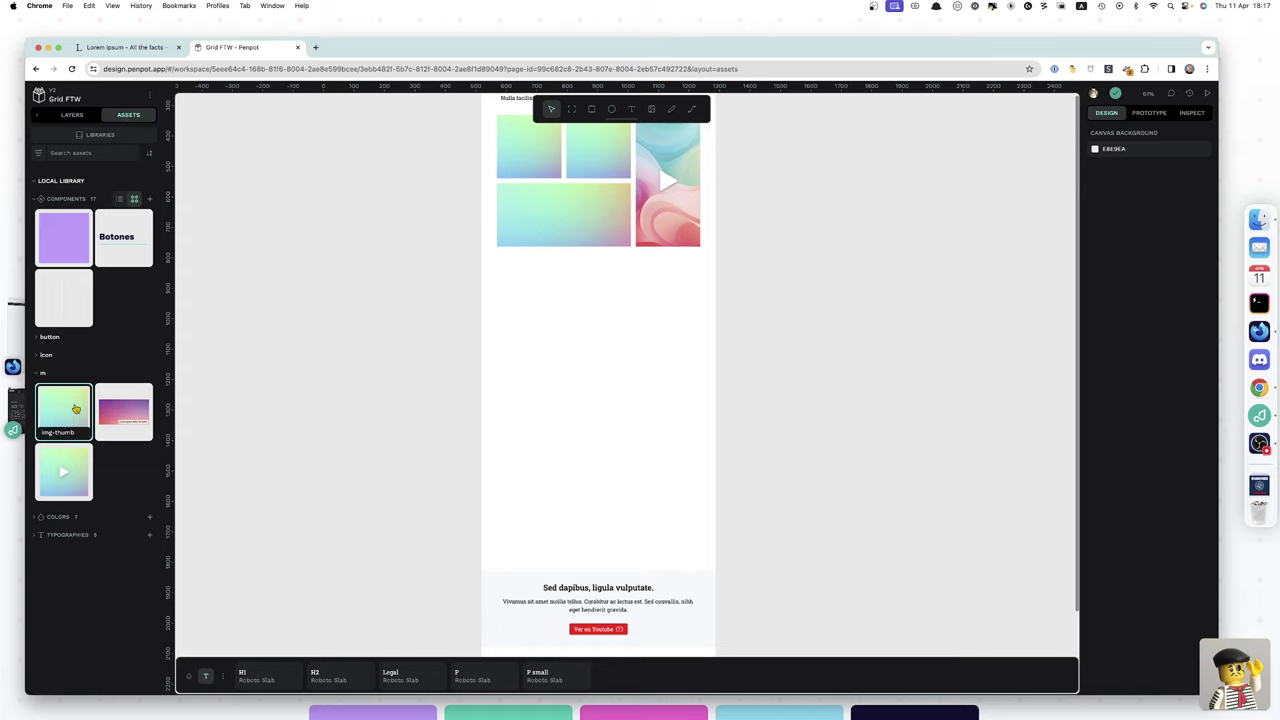
{"action": "left_click_drag", "start_coordinate": [72, 426], "coordinate": [478, 406]}
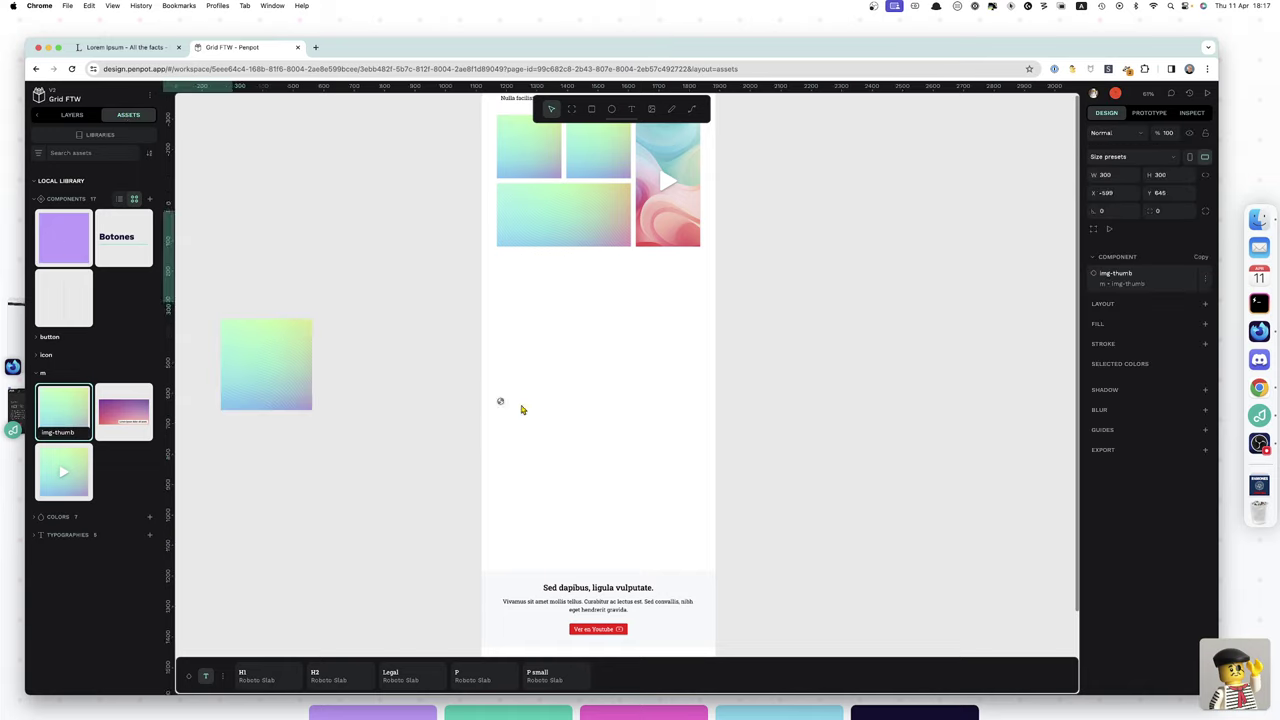
{"action": "left_click_drag", "start_coordinate": [590, 390], "coordinate": [597, 380]}
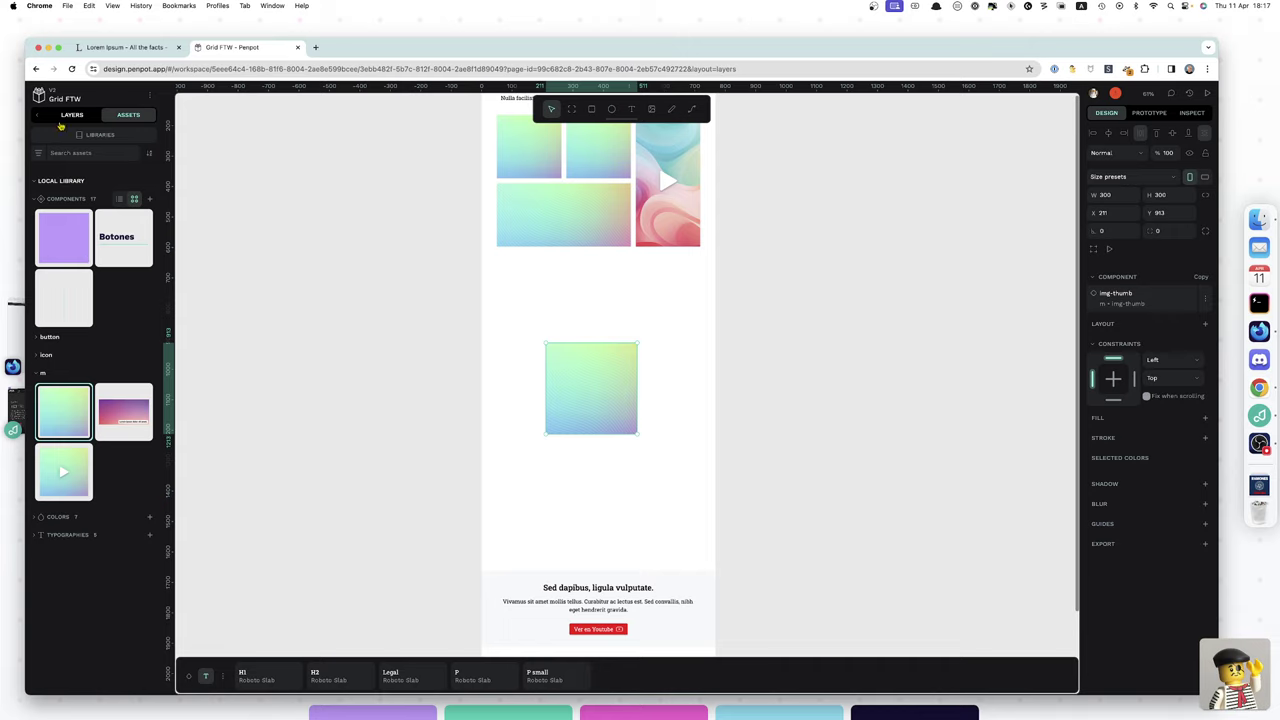
- Group the new img-thumb and rename the group container
{"action": "left_click", "coordinate": [71, 116]}
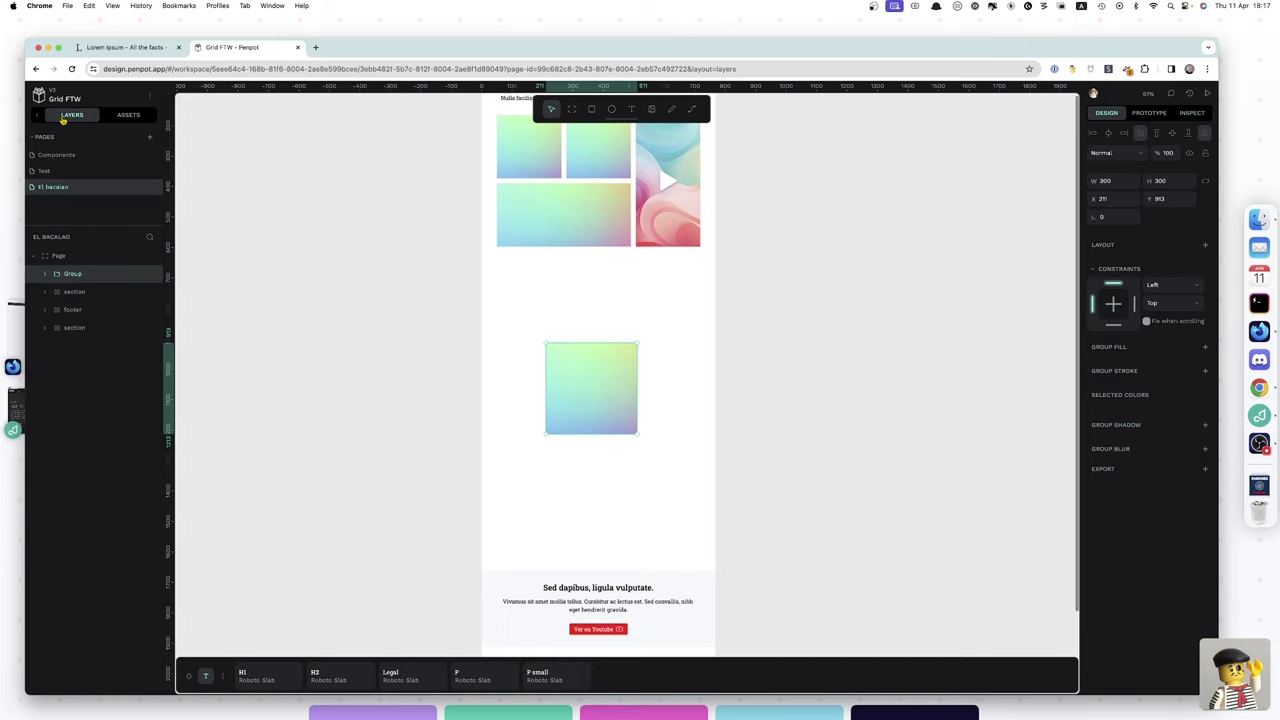
{"action": "double_click", "coordinate": [71, 276]}
{"action": "type", "text": "cons"}
{"action": "key", "text": "Return"}
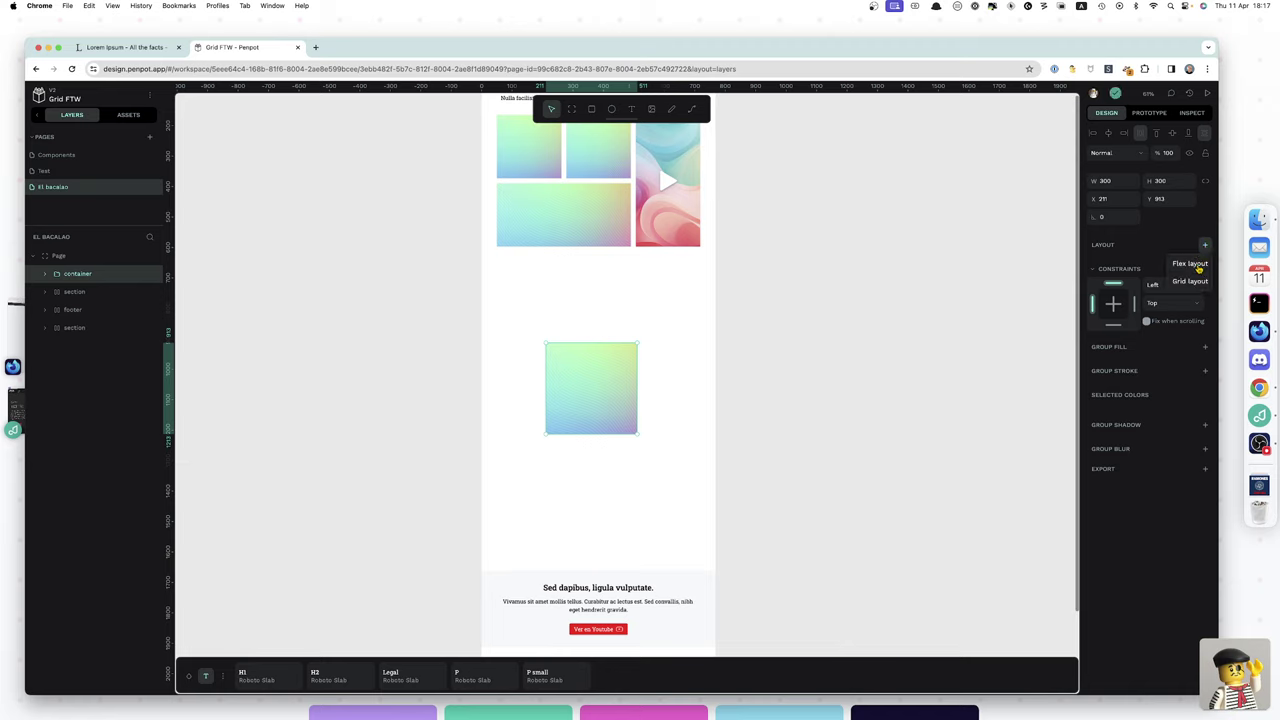
- Add a flex layout to the new container and set its horizontal padding to 50
{"action": "key", "text": "ctrl+shift+a"}
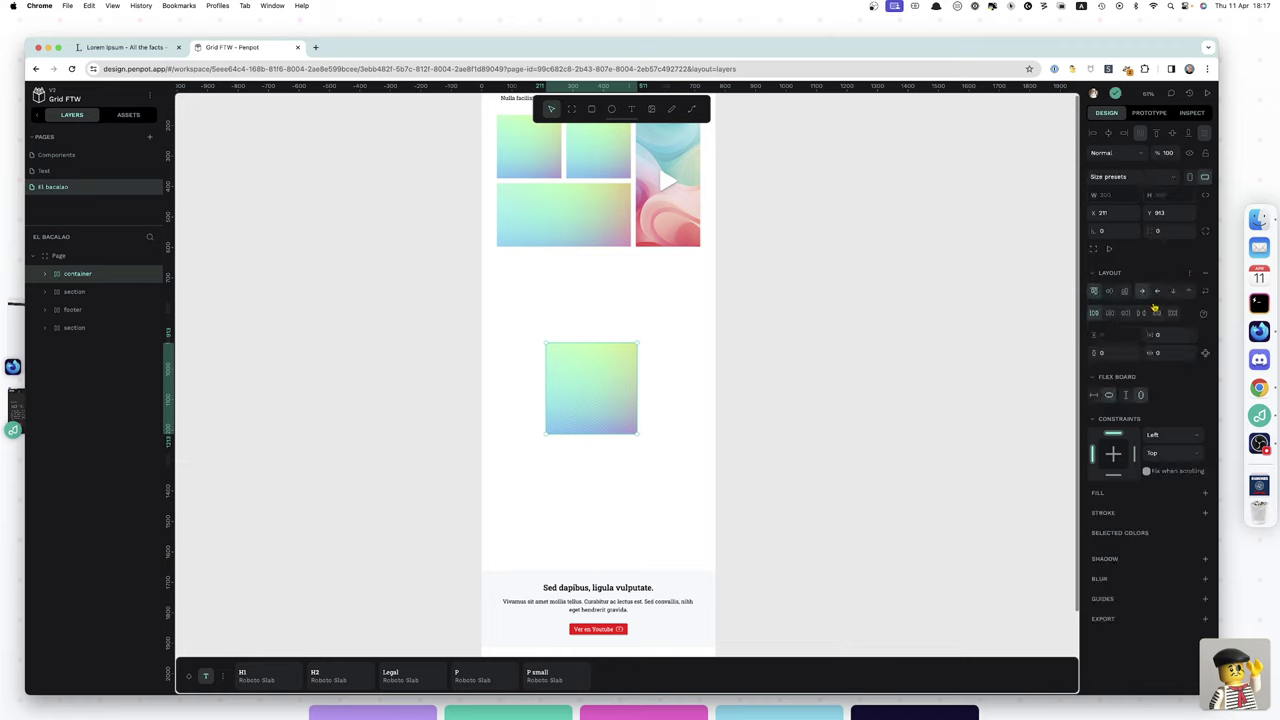
{"action": "left_click", "coordinate": [1172, 352]}
{"action": "type", "text": "50"}
{"action": "key", "text": "Return"}
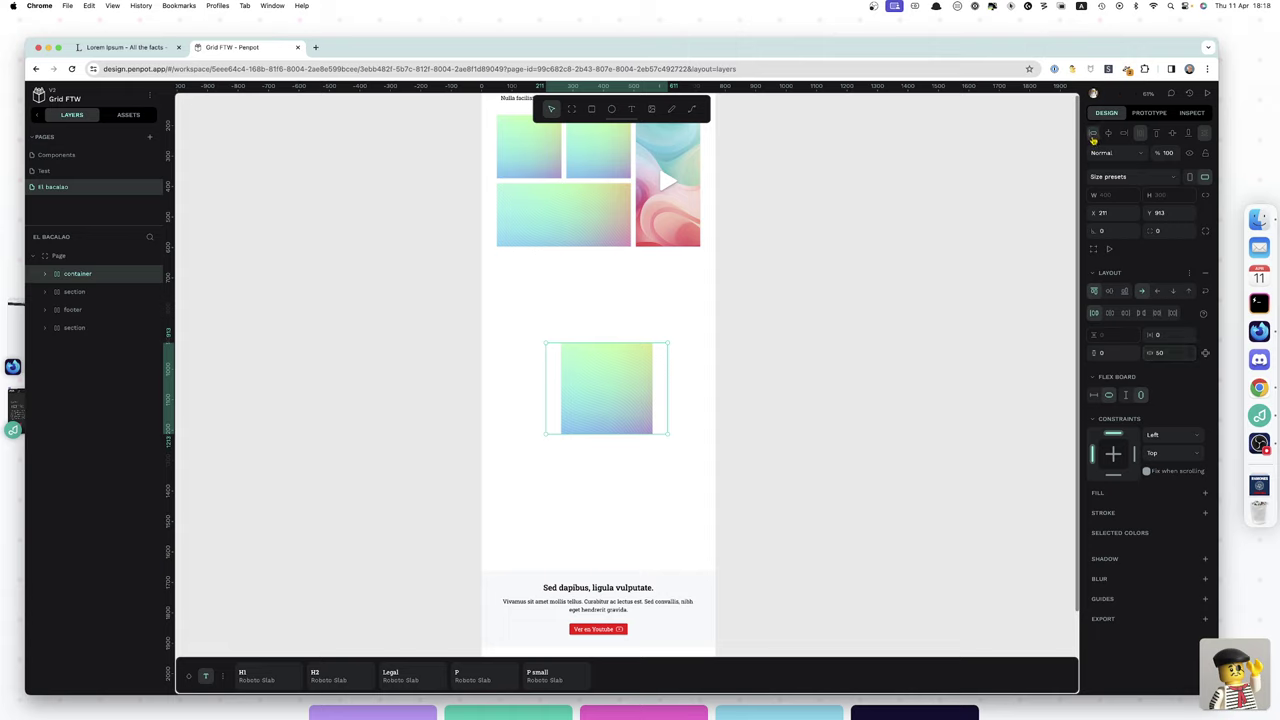
- Align the container with the page's left edge and widen it to the full page width of 768
{"action": "left_click", "coordinate": [1093, 136]}
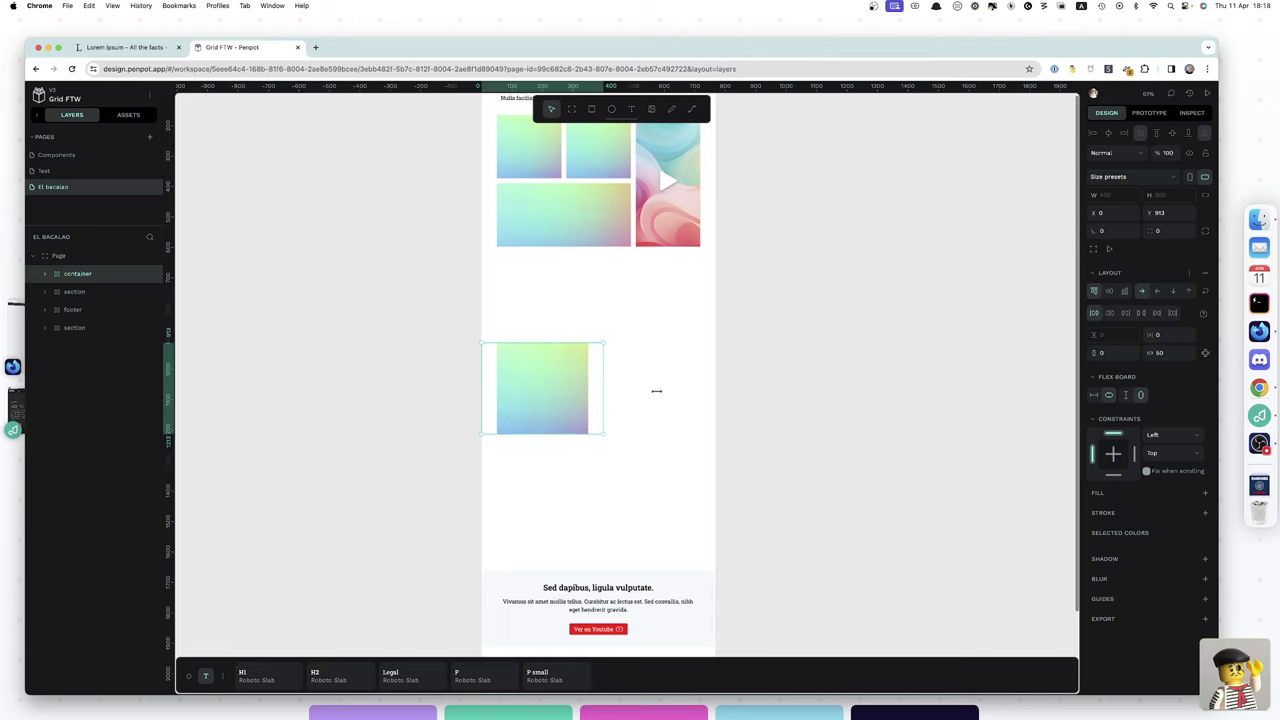
{"action": "left_click_drag", "start_coordinate": [714, 394], "coordinate": [714, 394]}
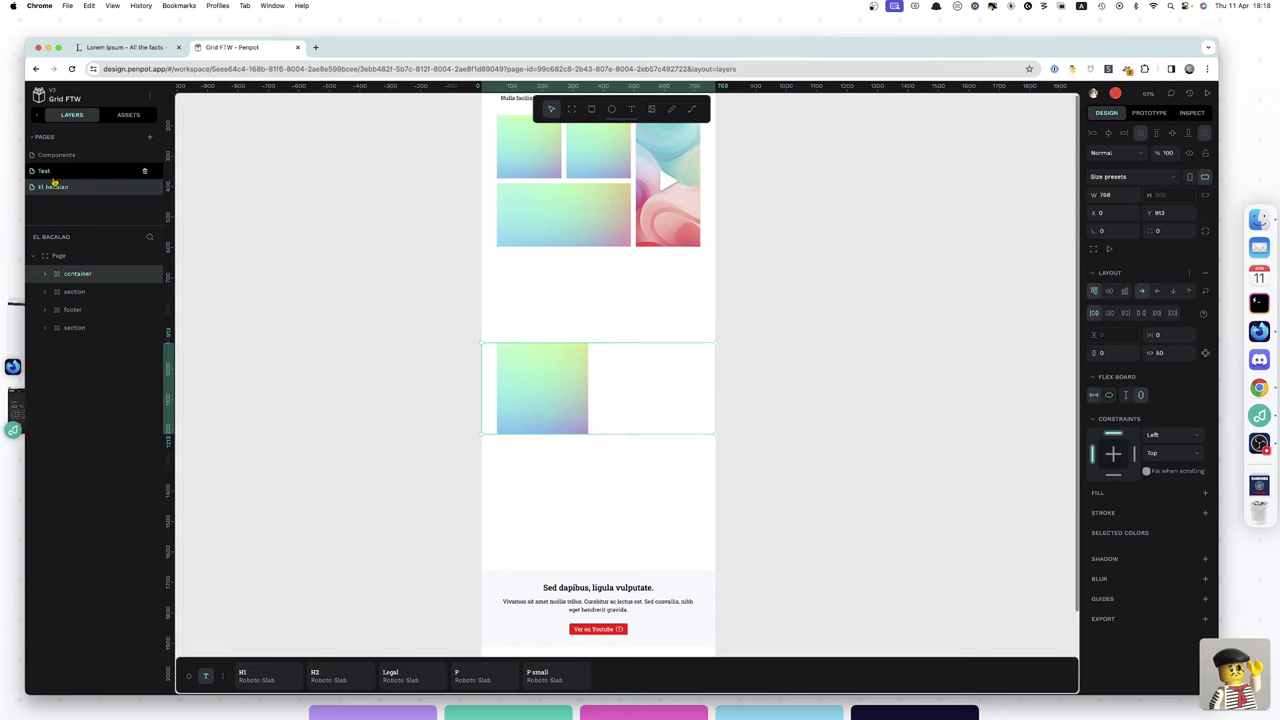
- Group the new container that holds the img-thumb and rename the group section
{"action": "left_click", "coordinate": [43, 276]}
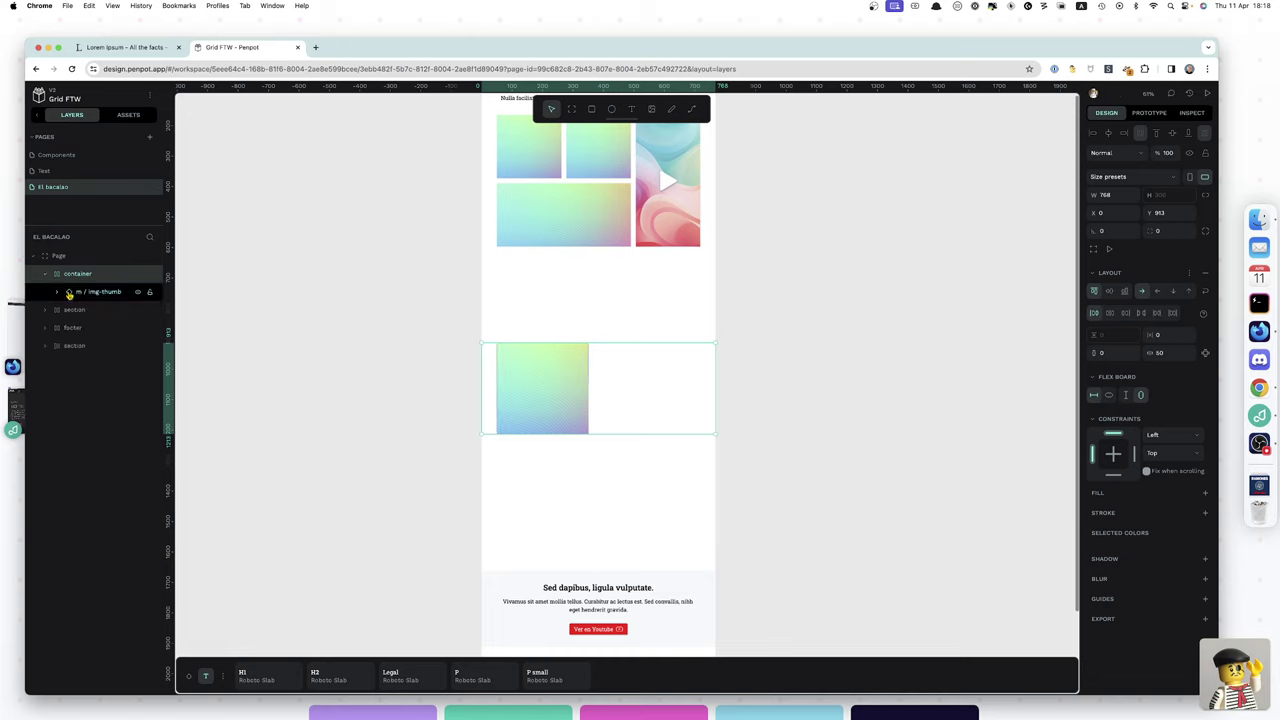
{"action": "left_click", "coordinate": [561, 426]}
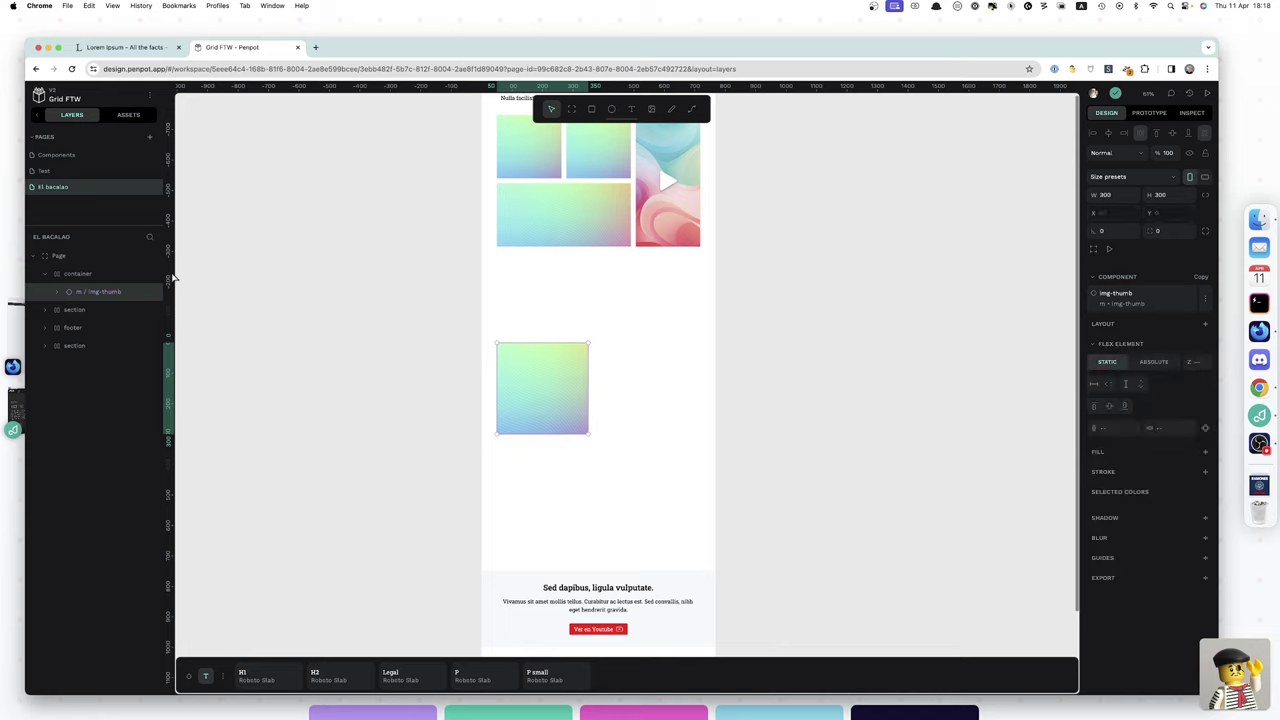
{"action": "left_click", "coordinate": [92, 276]}
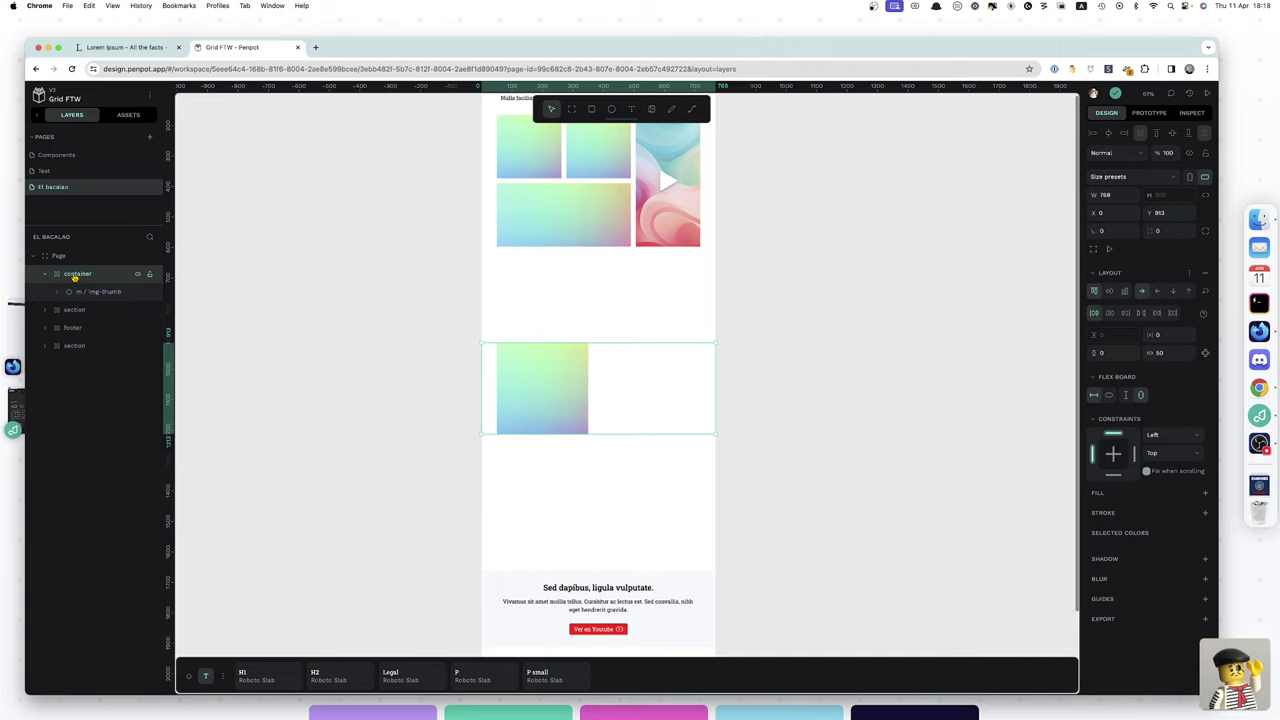
{"action": "key", "text": "super+g"}
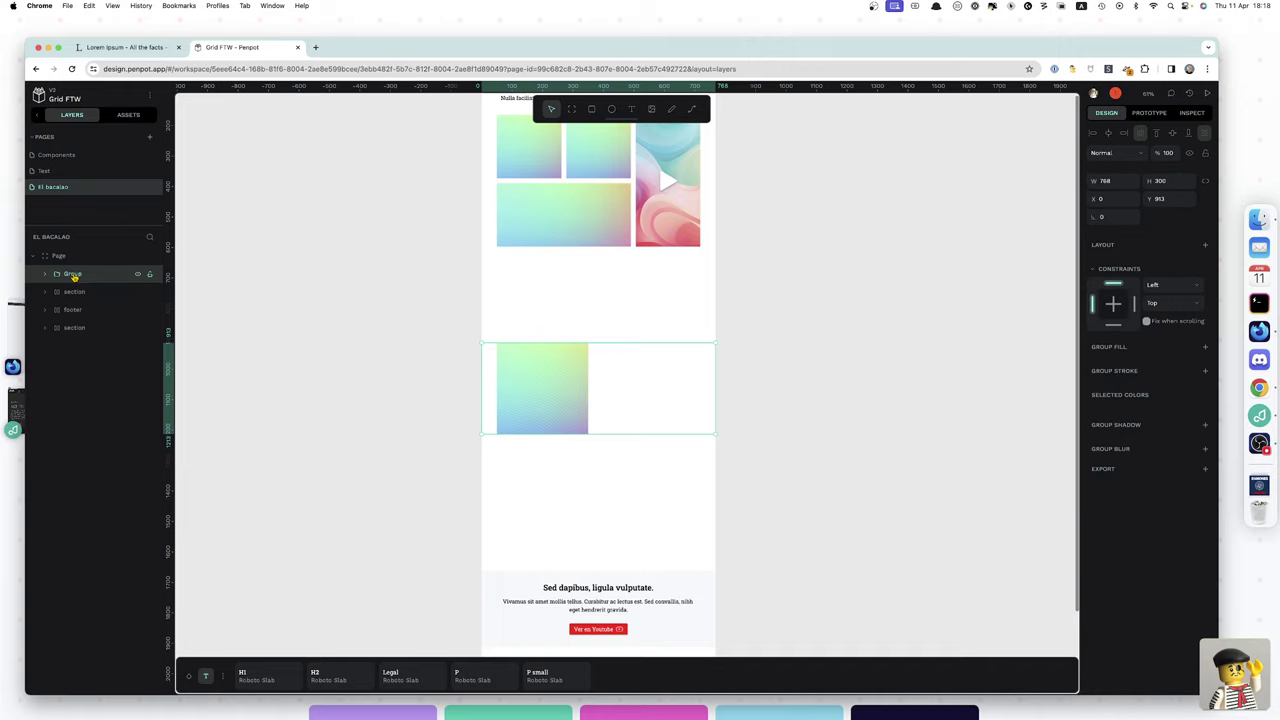
{"action": "double_click", "coordinate": [73, 274]}
{"action": "type", "text": "section"}
{"action": "key", "text": "Return"}
- Add a flex layout to the new section and set its vertical padding to 40
{"action": "left_click", "coordinate": [1207, 246]}
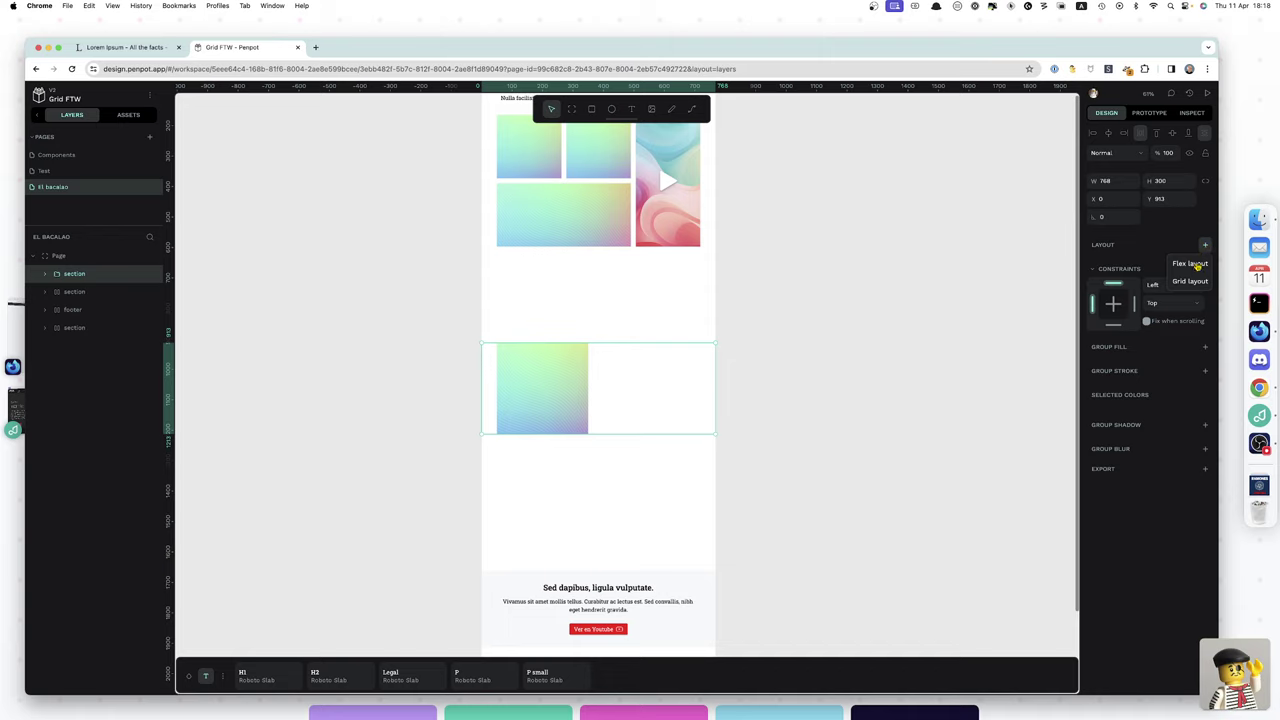
{"action": "left_click", "coordinate": [1195, 264]}
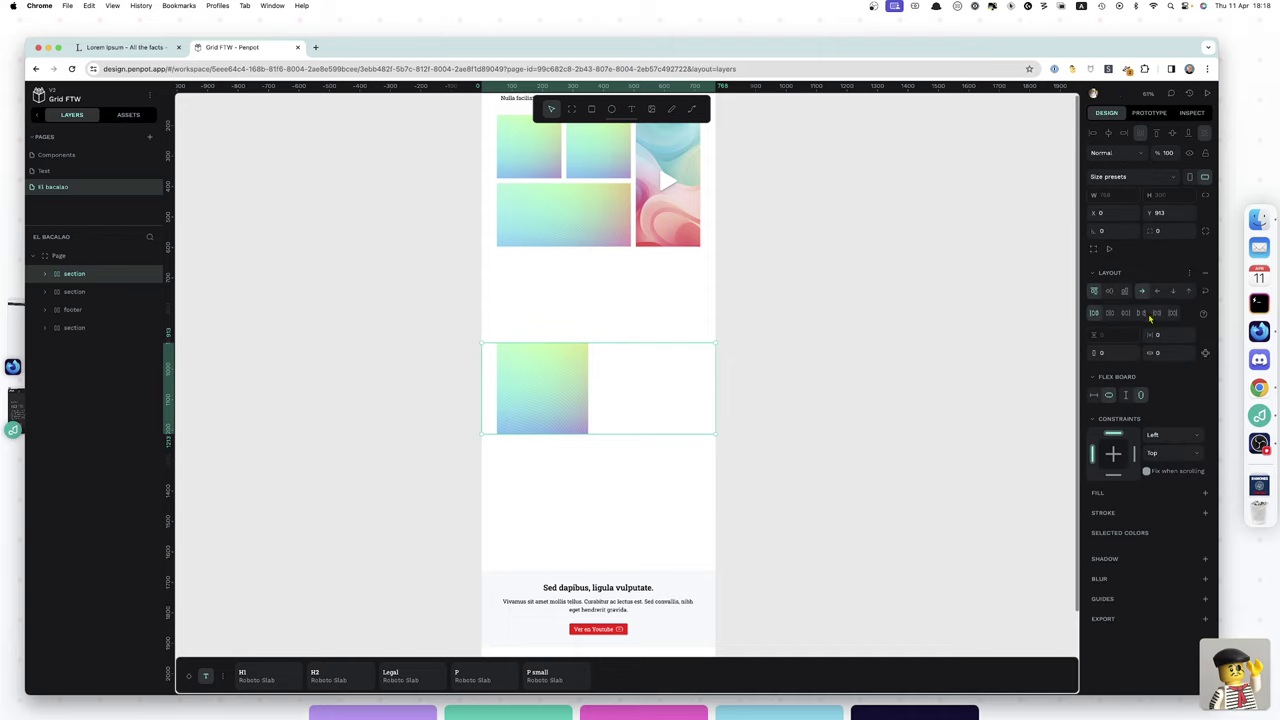
{"action": "left_click", "coordinate": [1109, 352]}
{"action": "key", "text": "Return"}
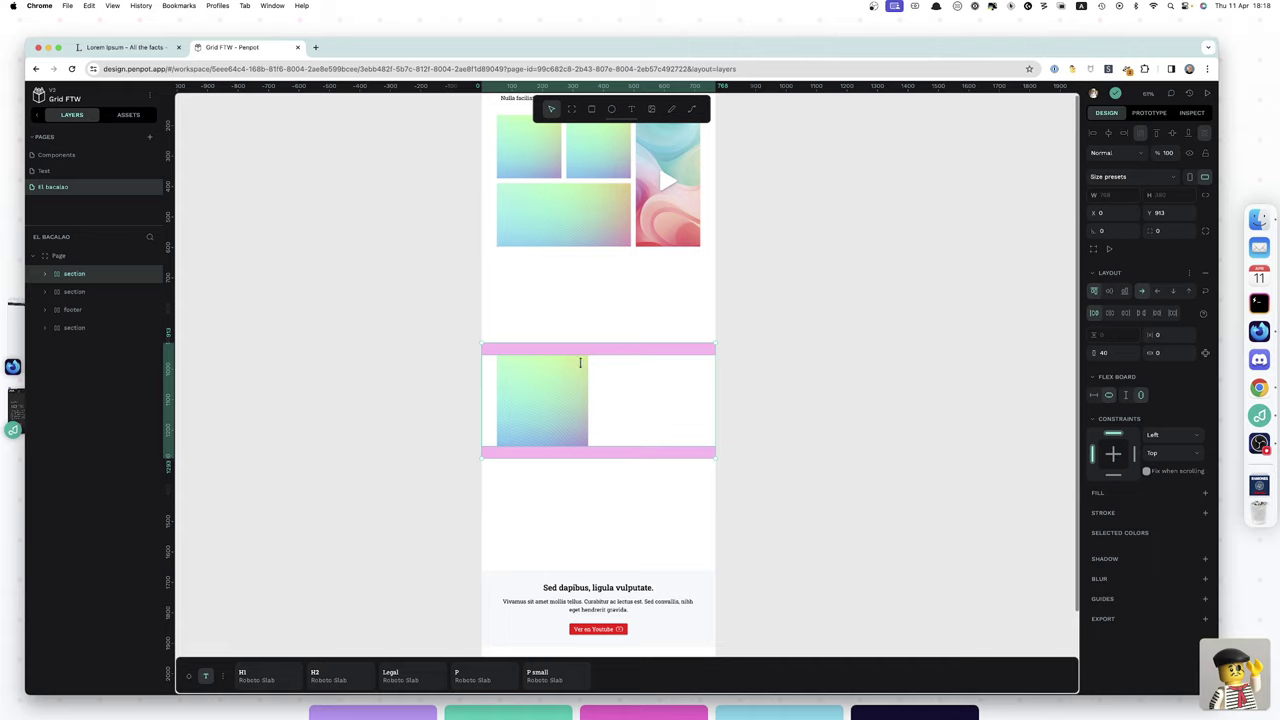
- Give the section a fill and try the file library colours, settling on the dark navy #151035
{"action": "left_click", "coordinate": [1205, 494]}
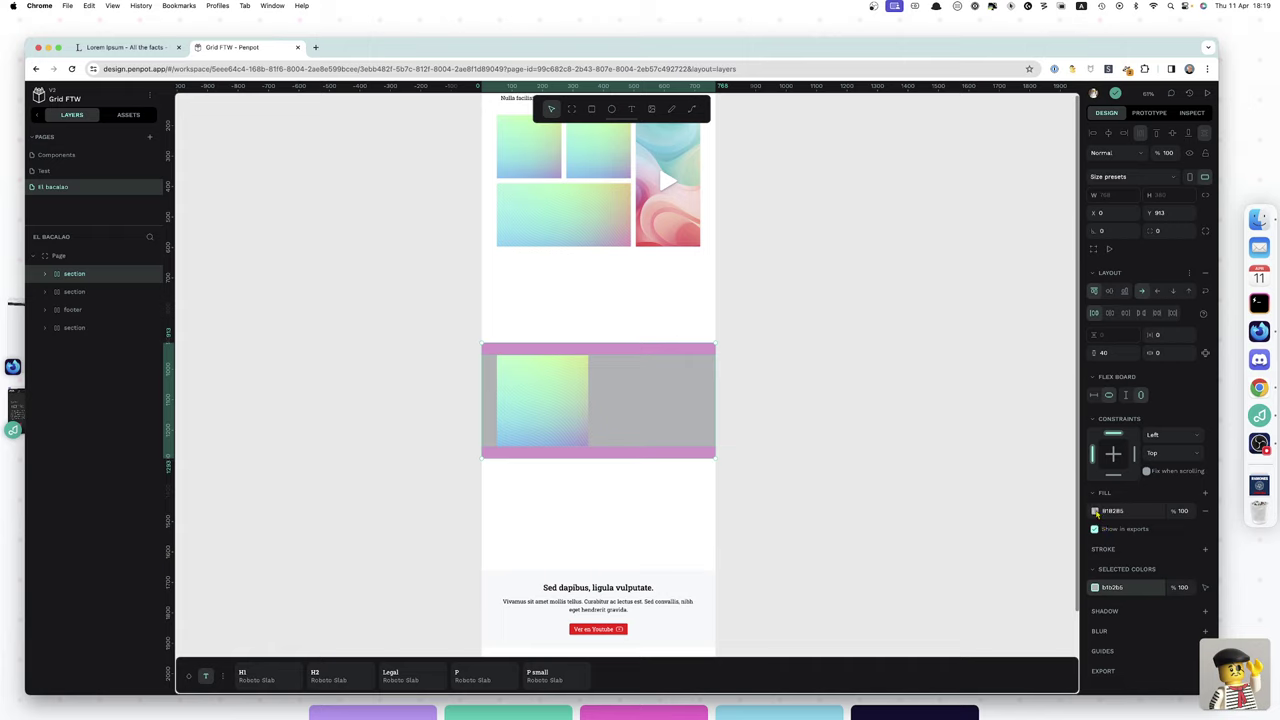
{"action": "left_click", "coordinate": [1095, 511]}
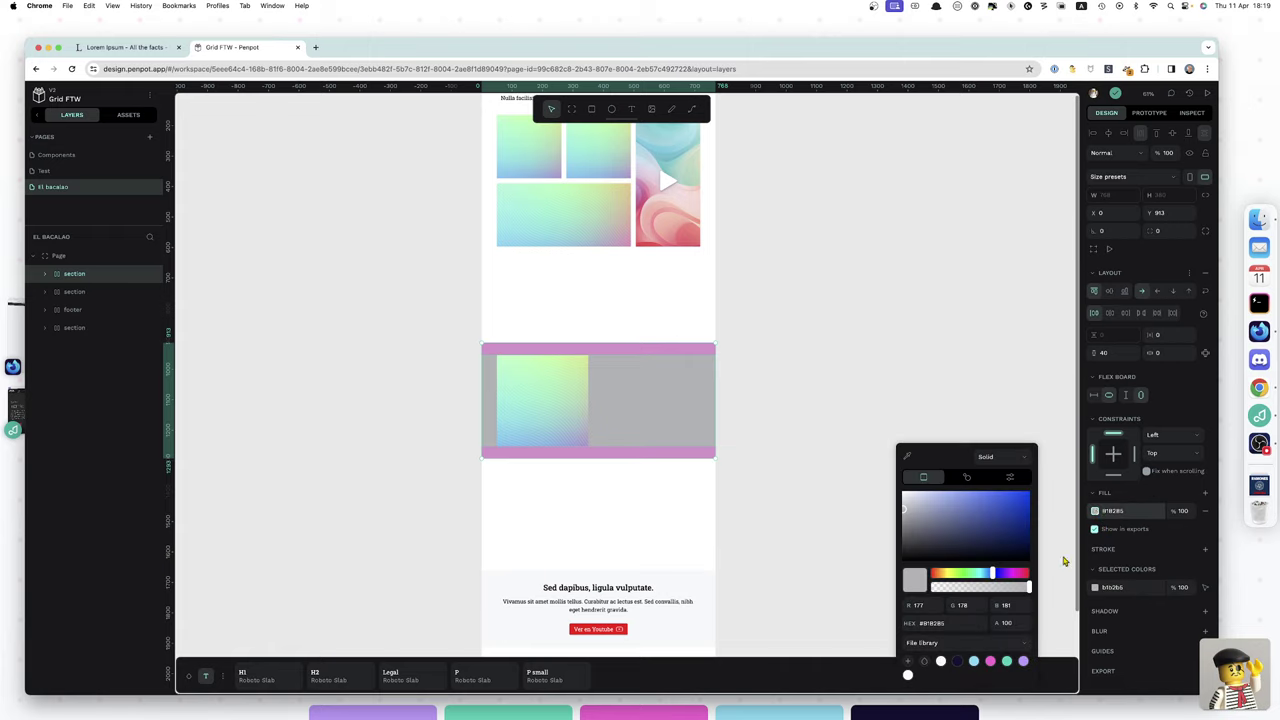
{"action": "left_click", "coordinate": [1007, 661]}
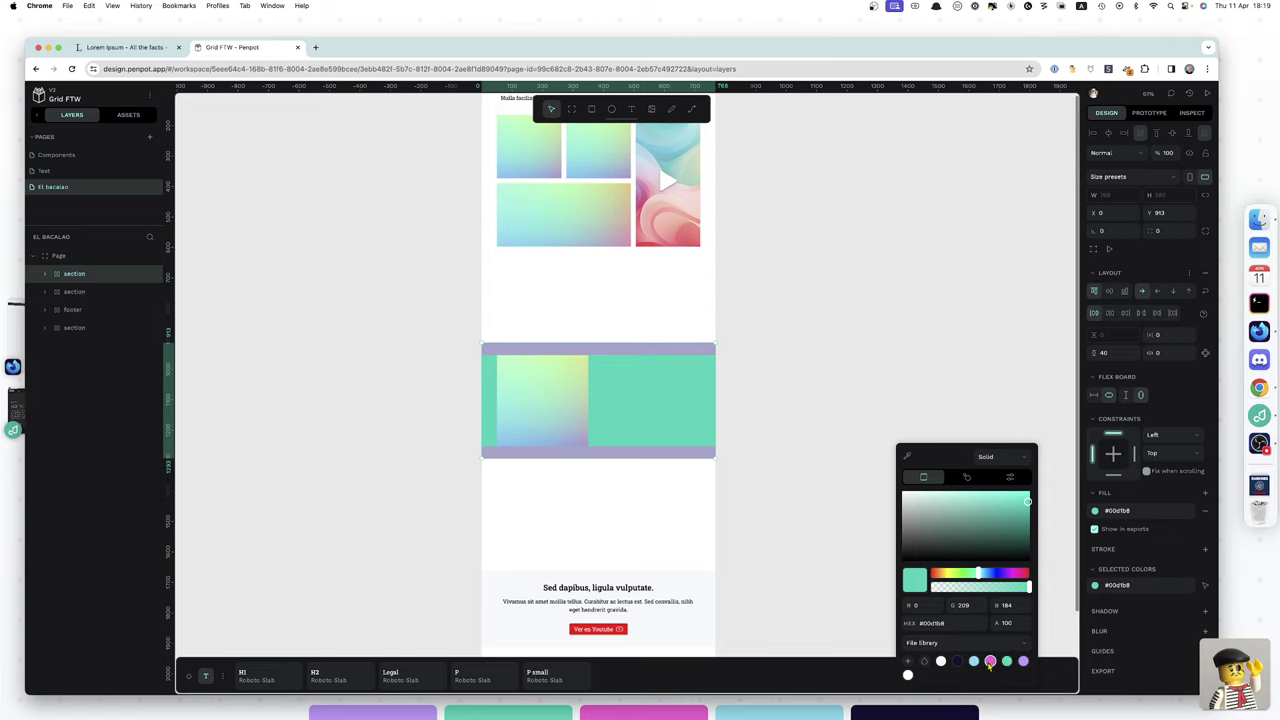
{"action": "left_click", "coordinate": [990, 661]}
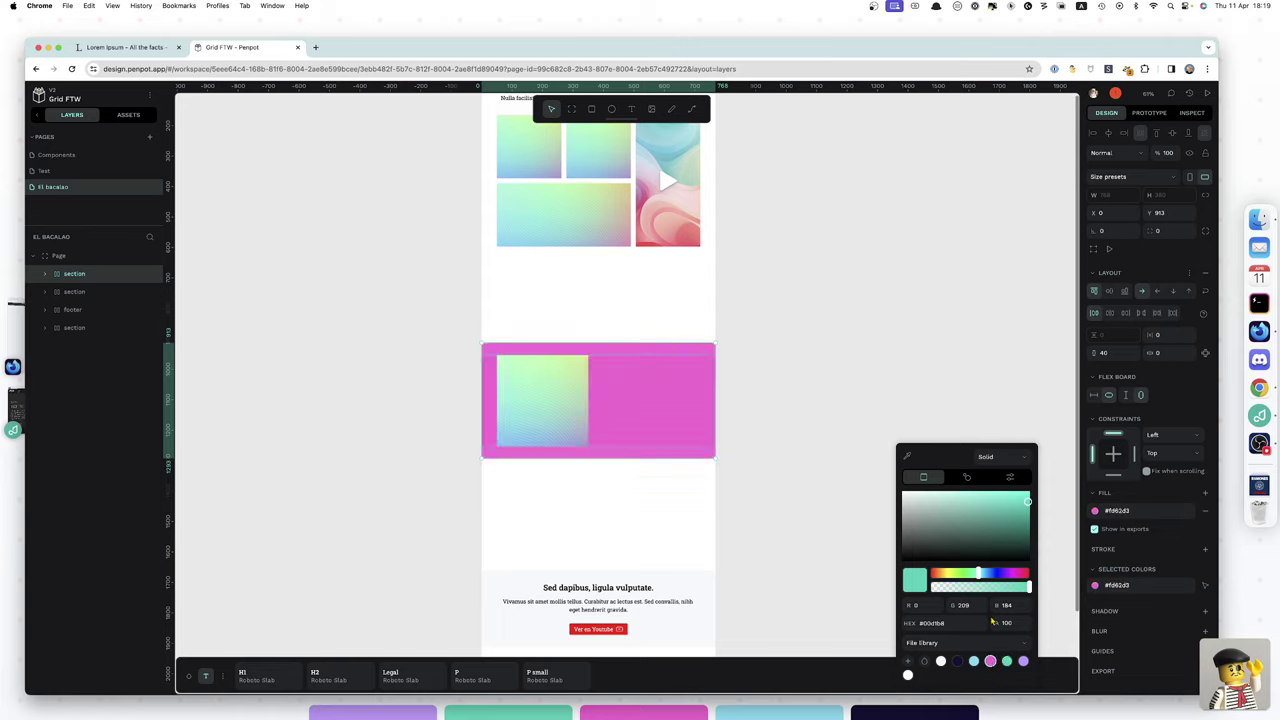
{"action": "left_click", "coordinate": [1007, 661]}
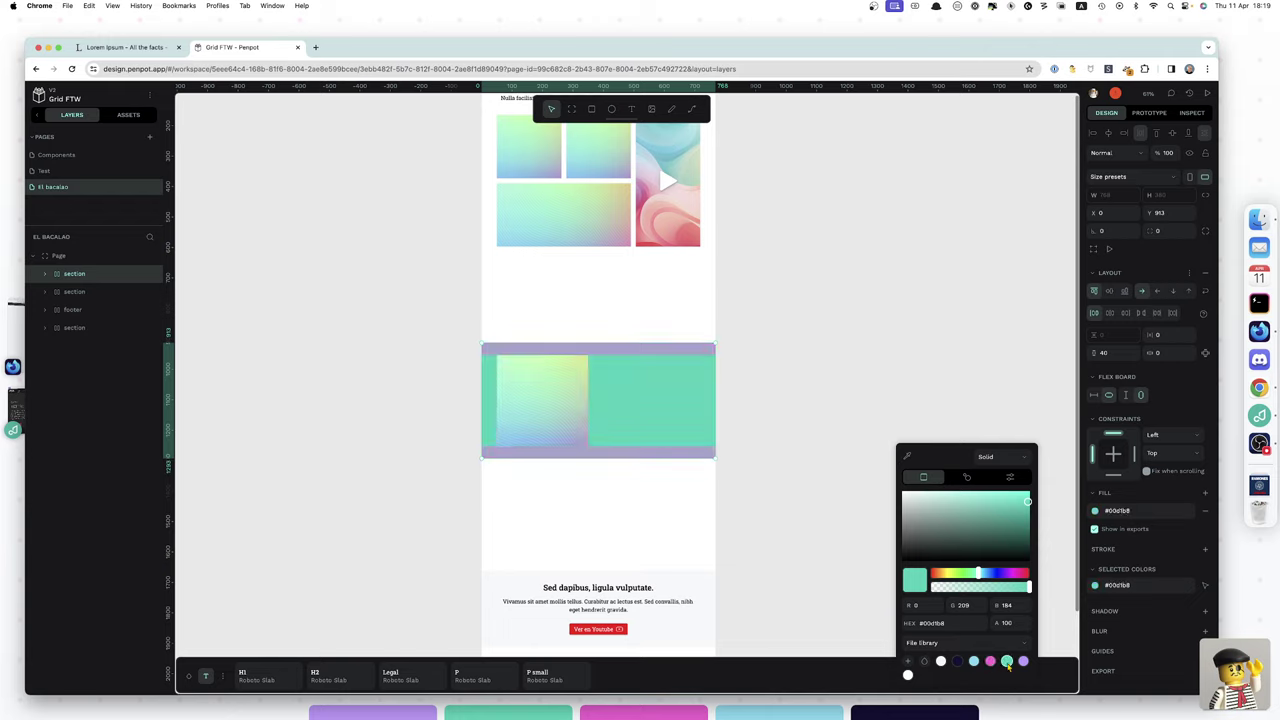
{"action": "left_click", "coordinate": [957, 662]}
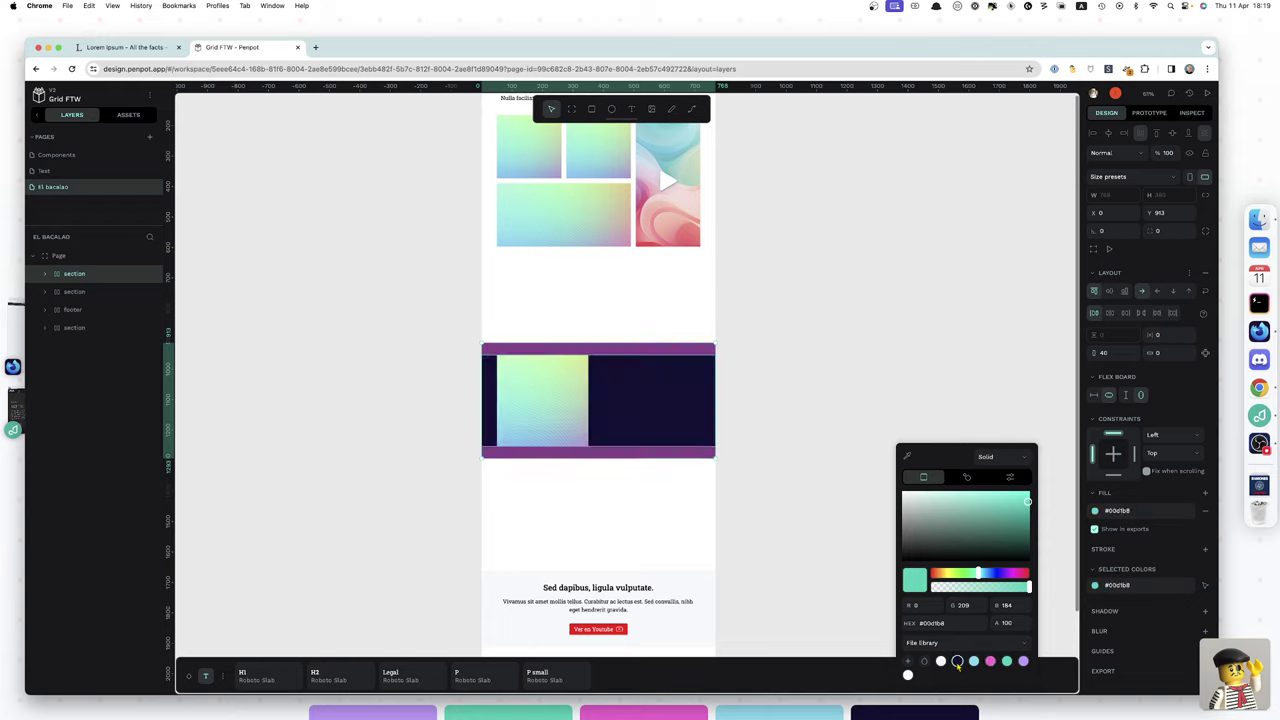
{"action": "left_click", "coordinate": [815, 424]}
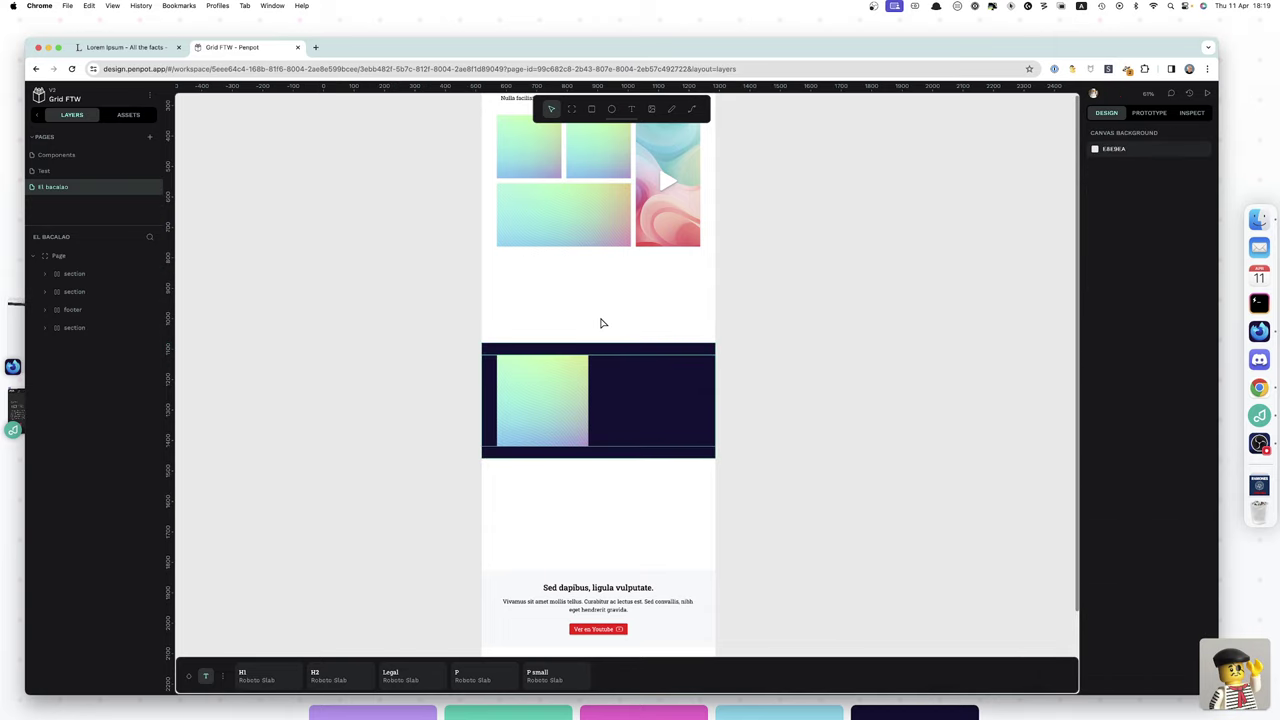
- Stretch the navy section's upper edge upward toward the thumbnail gallery, to about Y 632
{"action": "left_click", "coordinate": [80, 329]}
{"action": "left_click", "coordinate": [79, 328]}
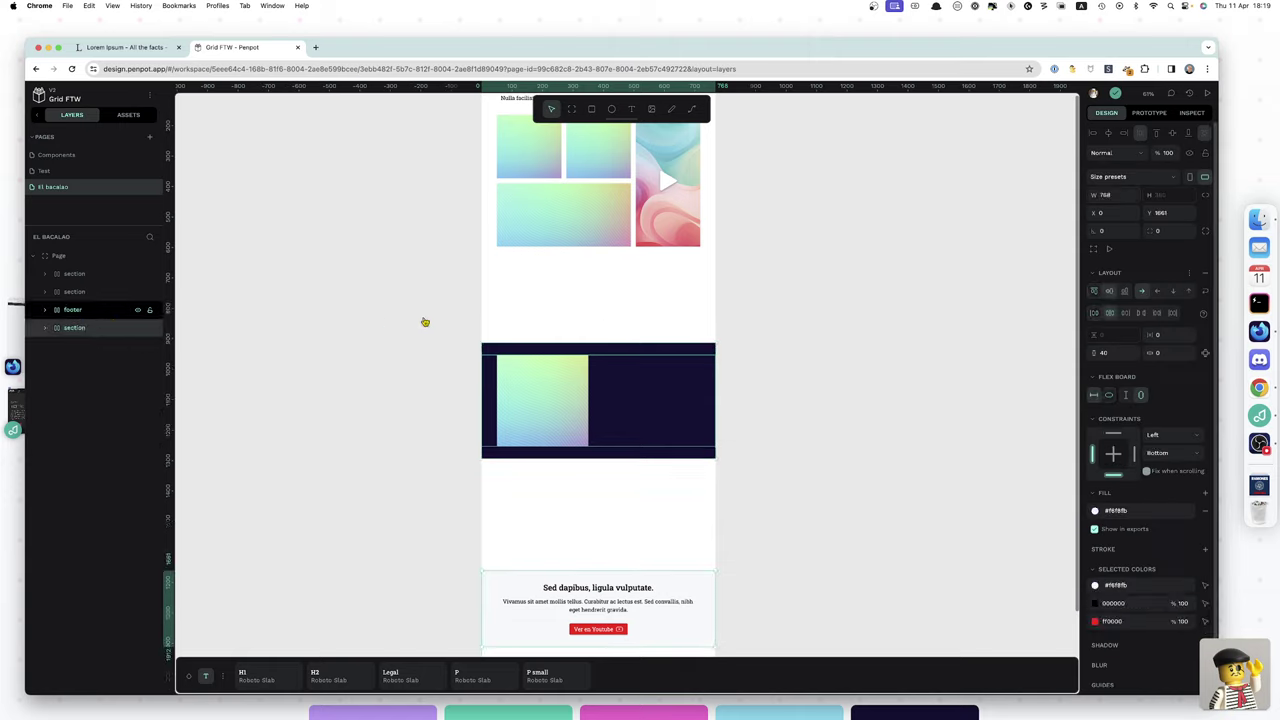
{"action": "left_click", "coordinate": [493, 349]}
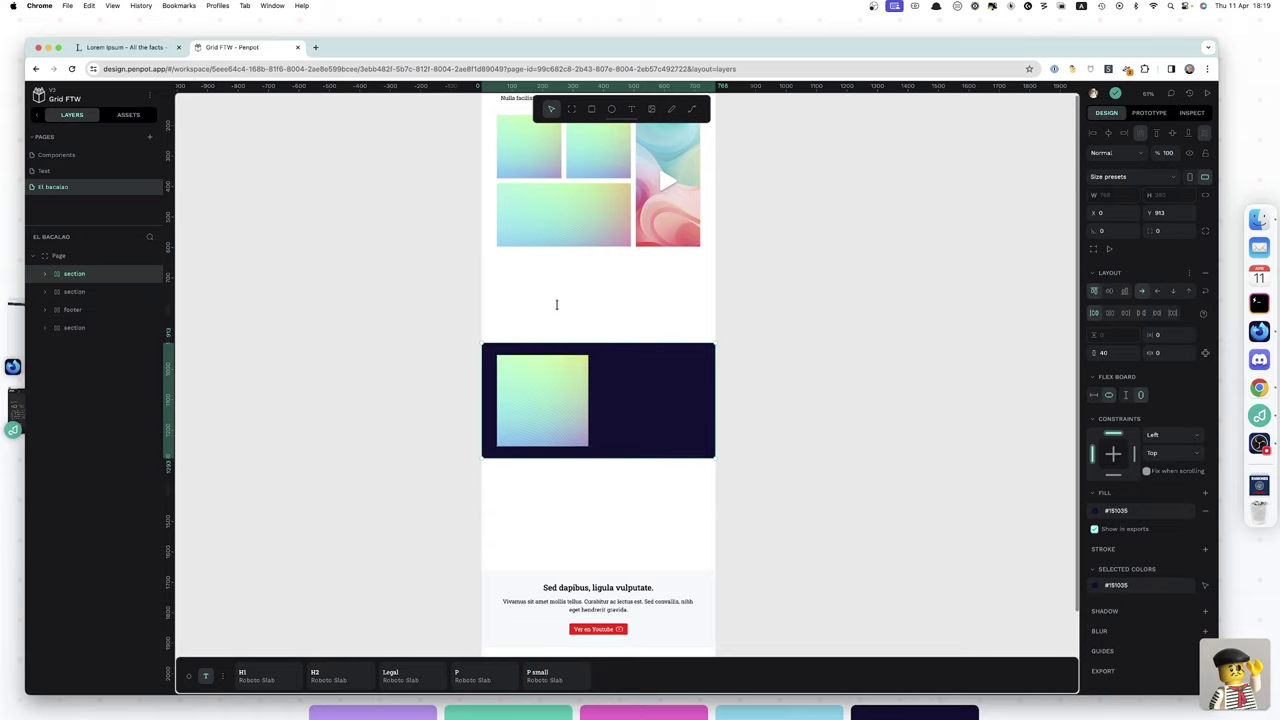
{"action": "left_click_drag", "start_coordinate": [557, 304], "coordinate": [560, 257]}
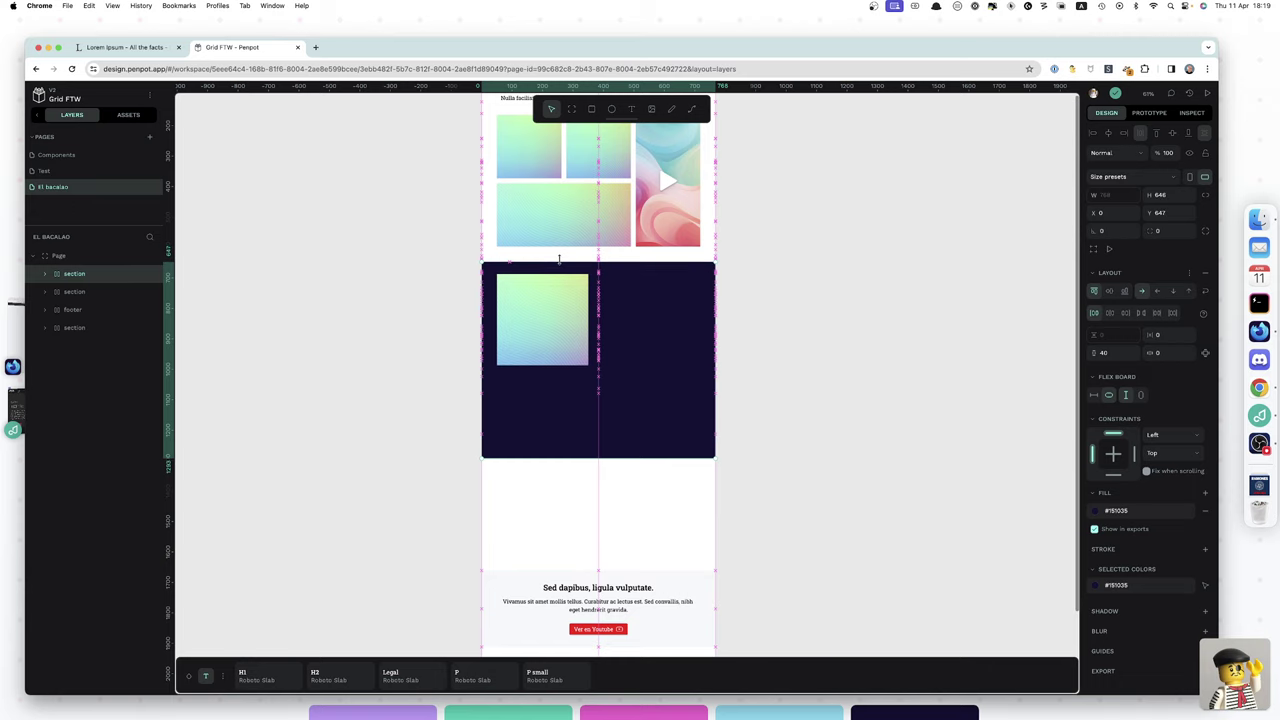
{"action": "scroll", "coordinate": [559, 259], "scroll_direction": "up", "scroll_amount": 10}
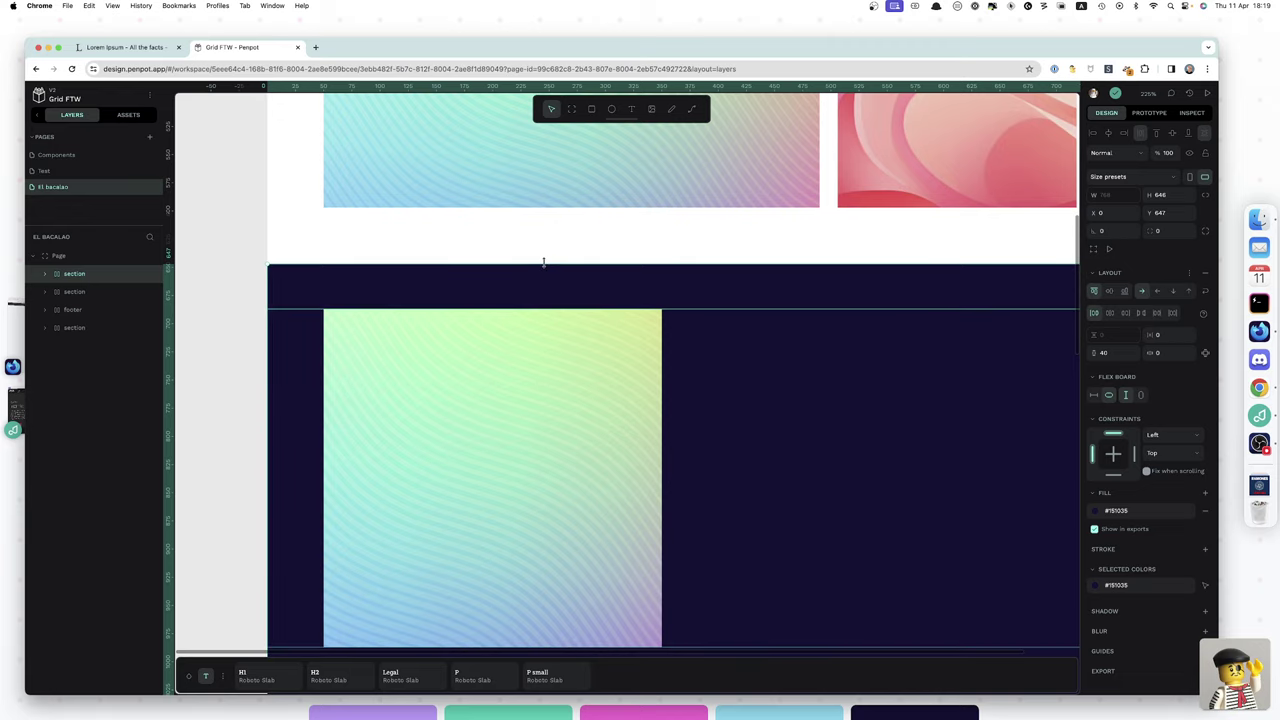
{"action": "left_click_drag", "start_coordinate": [544, 262], "coordinate": [545, 251]}
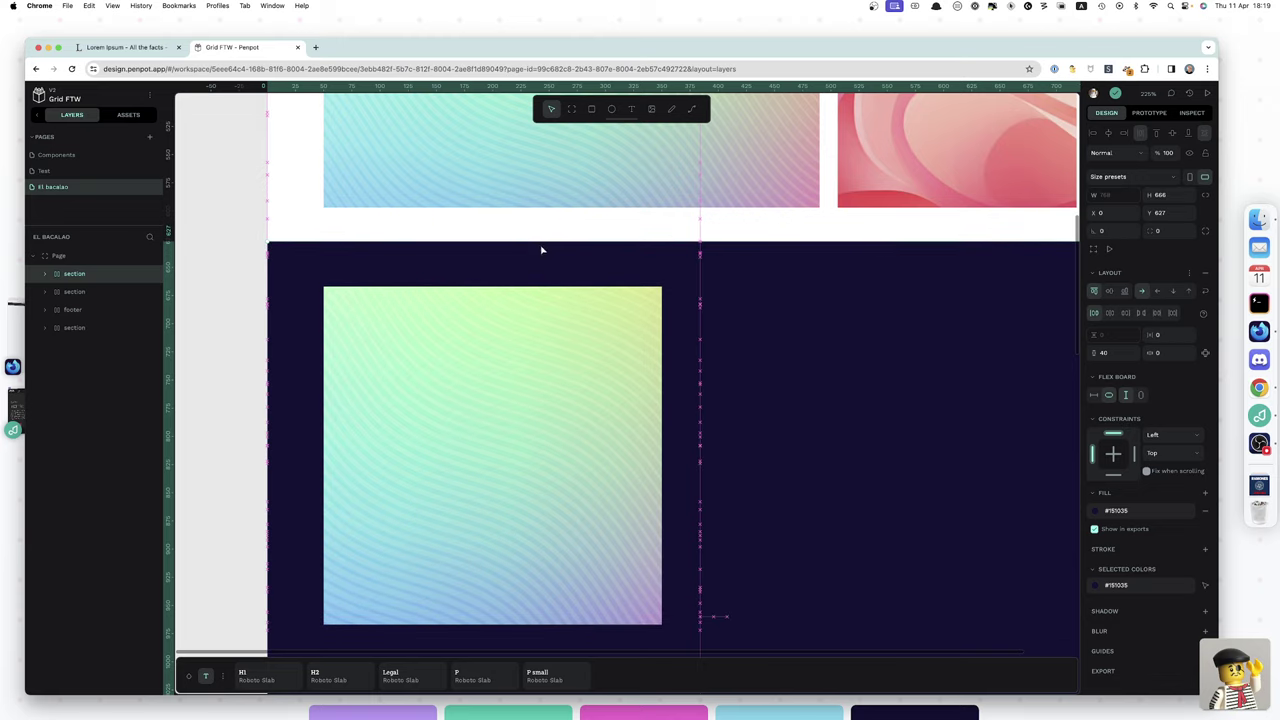
{"action": "left_click_drag", "start_coordinate": [540, 243], "coordinate": [518, 225]}
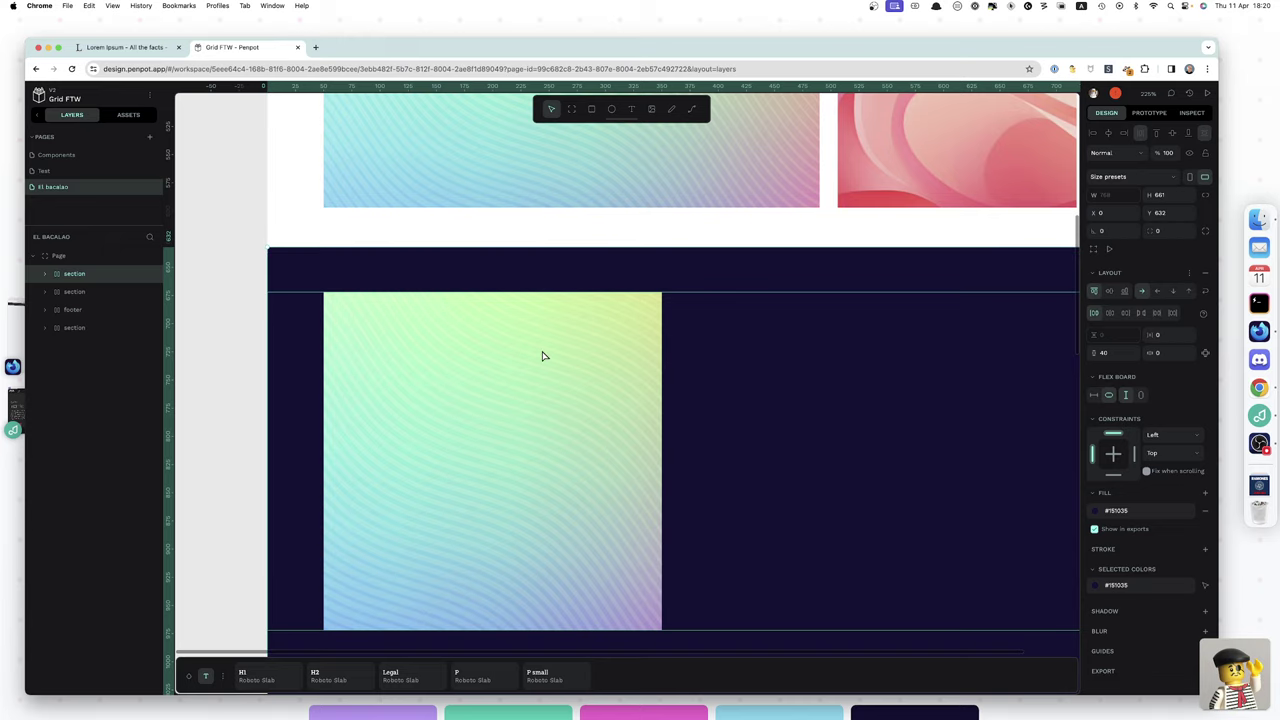
- Nudge the navy section vertically until it starts at Y 637, flush with the lower edge of the gallery section
{"action": "key", "text": "shift+Down"}
{"action": "key", "text": "shift+Down"}
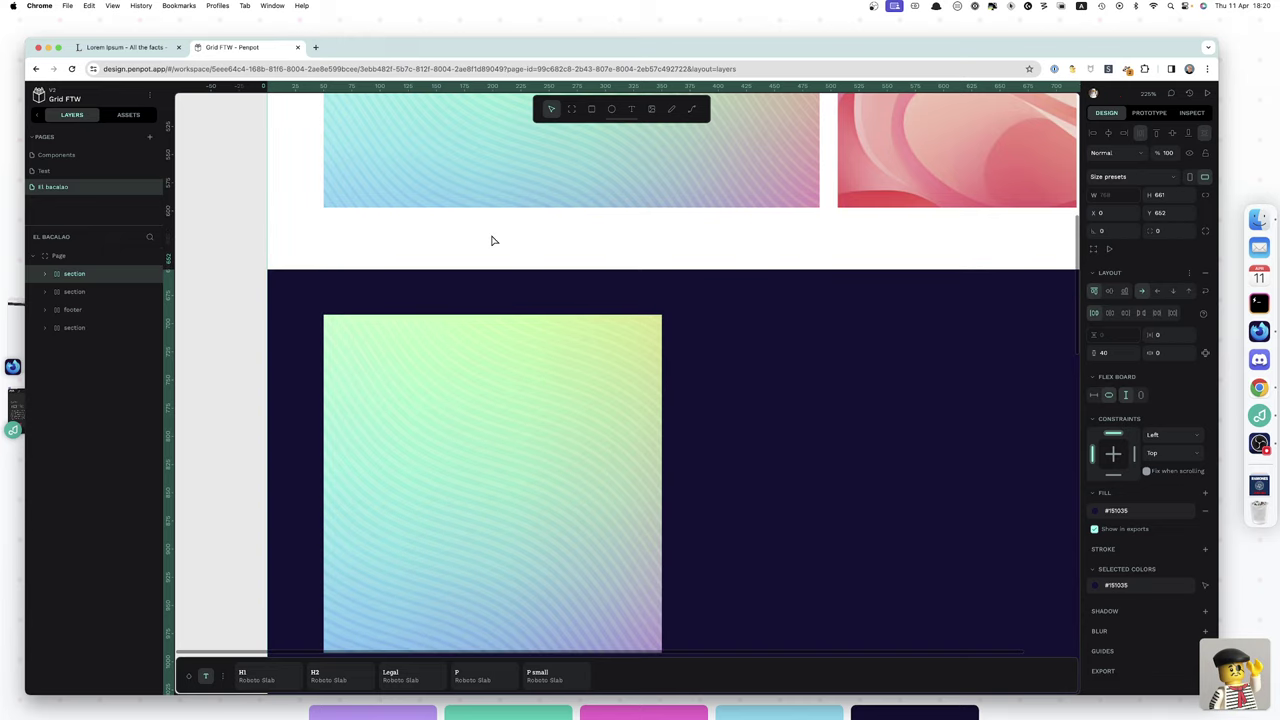
{"action": "key", "text": "ctrl+z"}
{"action": "key", "text": "ctrl+z"}
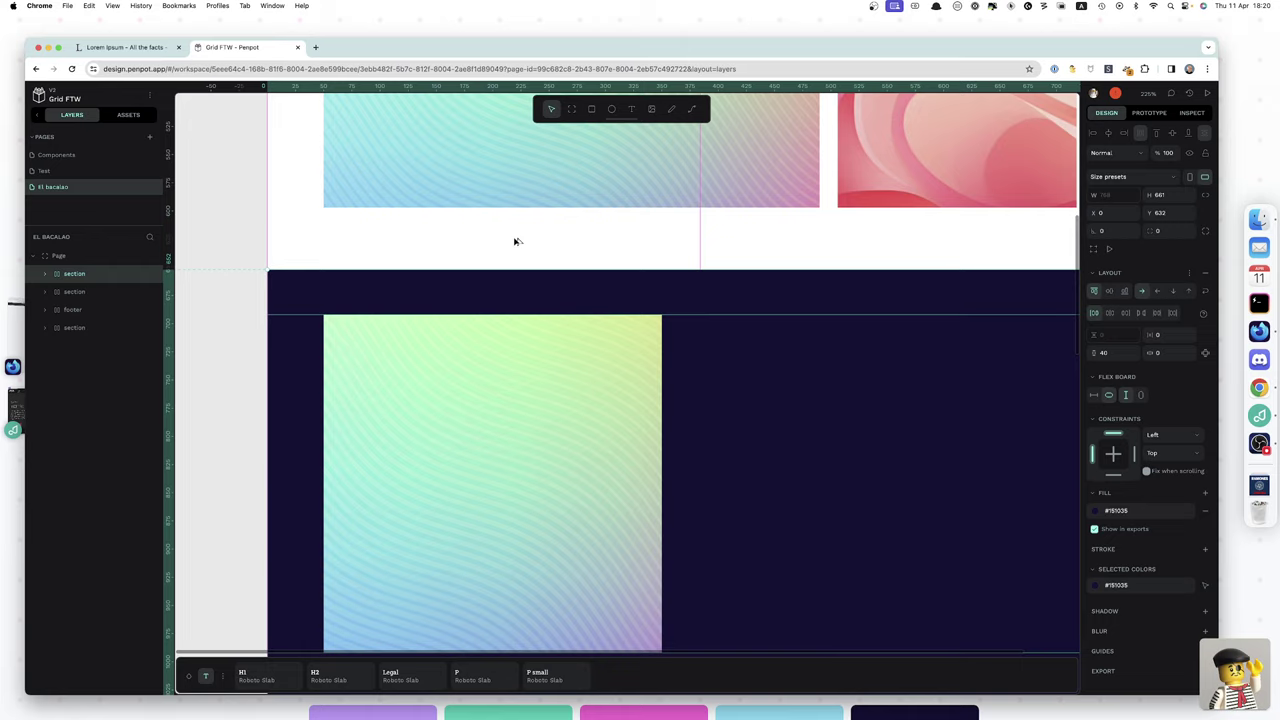
{"action": "key", "text": "ctrl+shift+z"}
{"action": "key", "text": "ctrl+shift+z"}
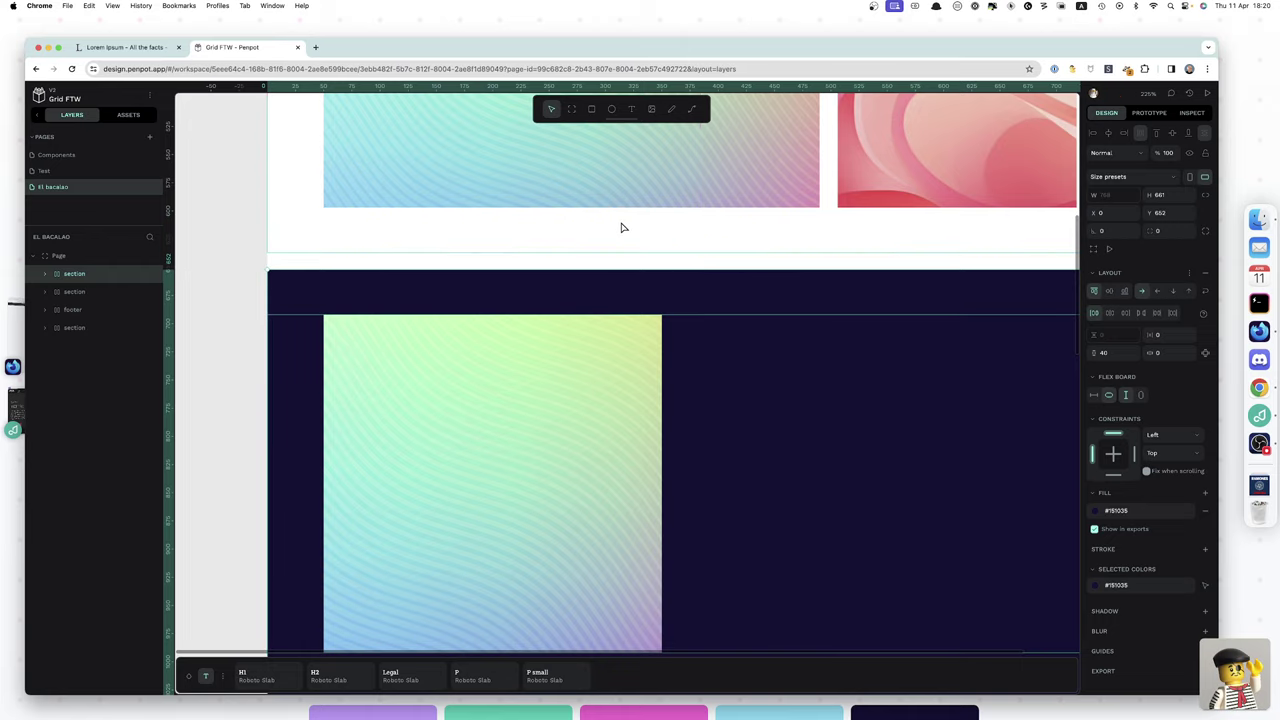
{"action": "key", "text": "Up"}
{"action": "key", "text": "Up"}
{"action": "key", "text": "Up"}
{"action": "key", "text": "Up"}
{"action": "key", "text": "Up"}
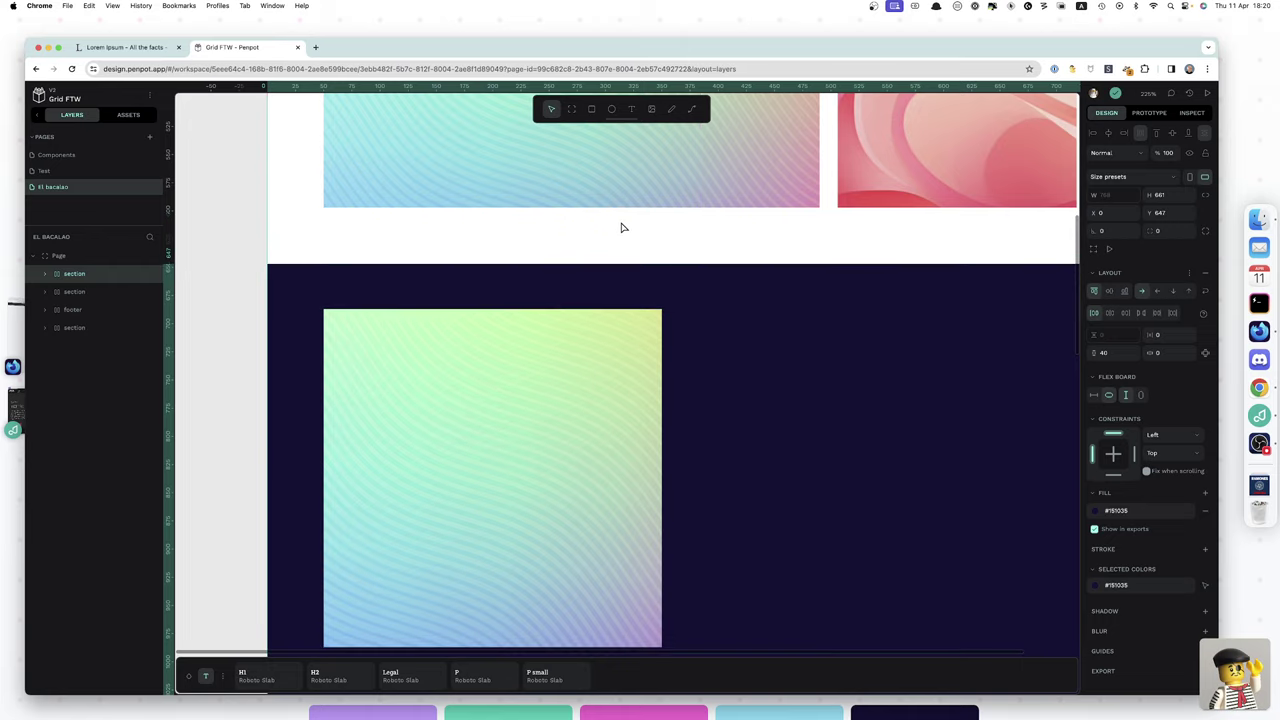
{"action": "key", "text": "Down"}
{"action": "key", "text": "Down"}
{"action": "key", "text": "Down"}
{"action": "key", "text": "Down"}
{"action": "key", "text": "Down"}
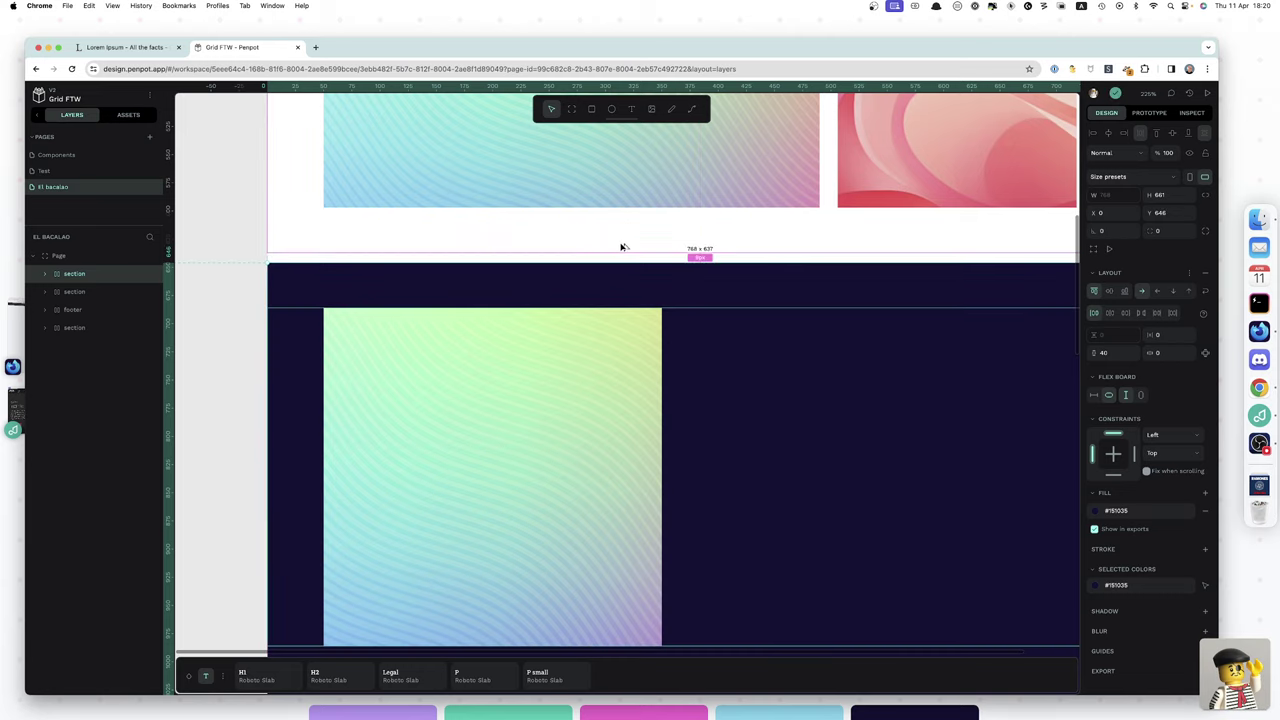
{"action": "key", "text": "Down"}
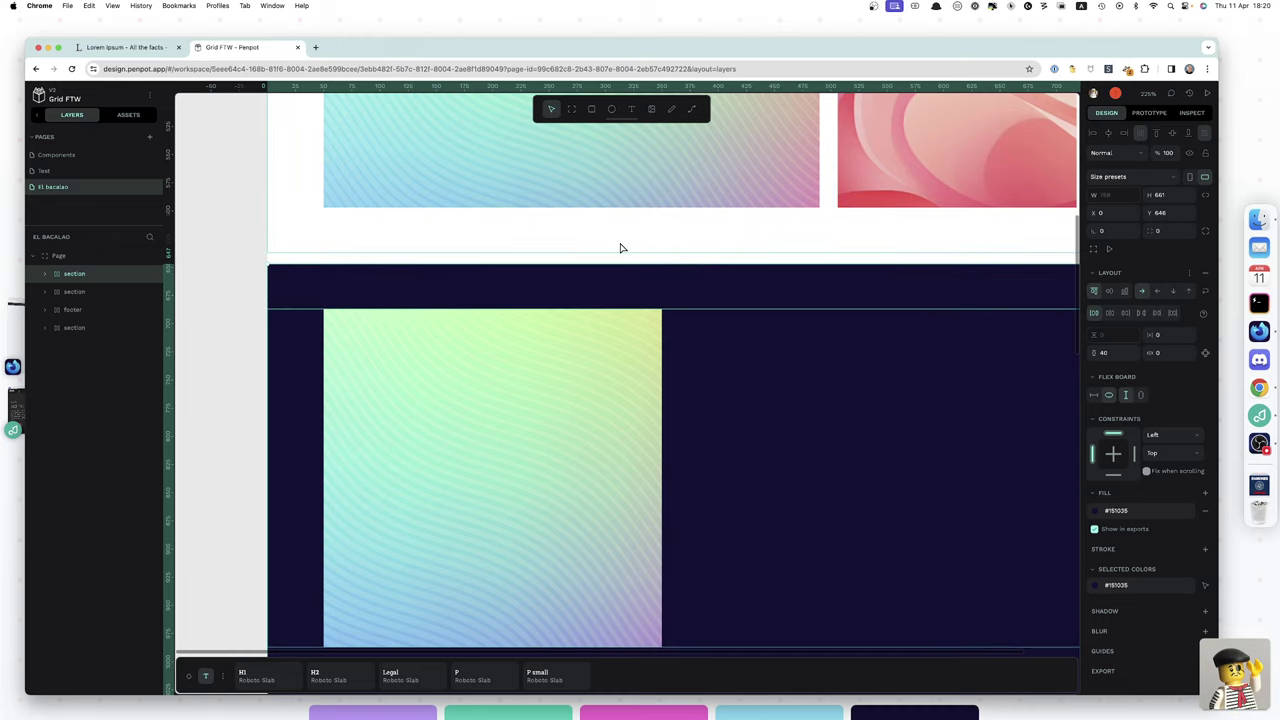
{"action": "key", "text": "Up"}
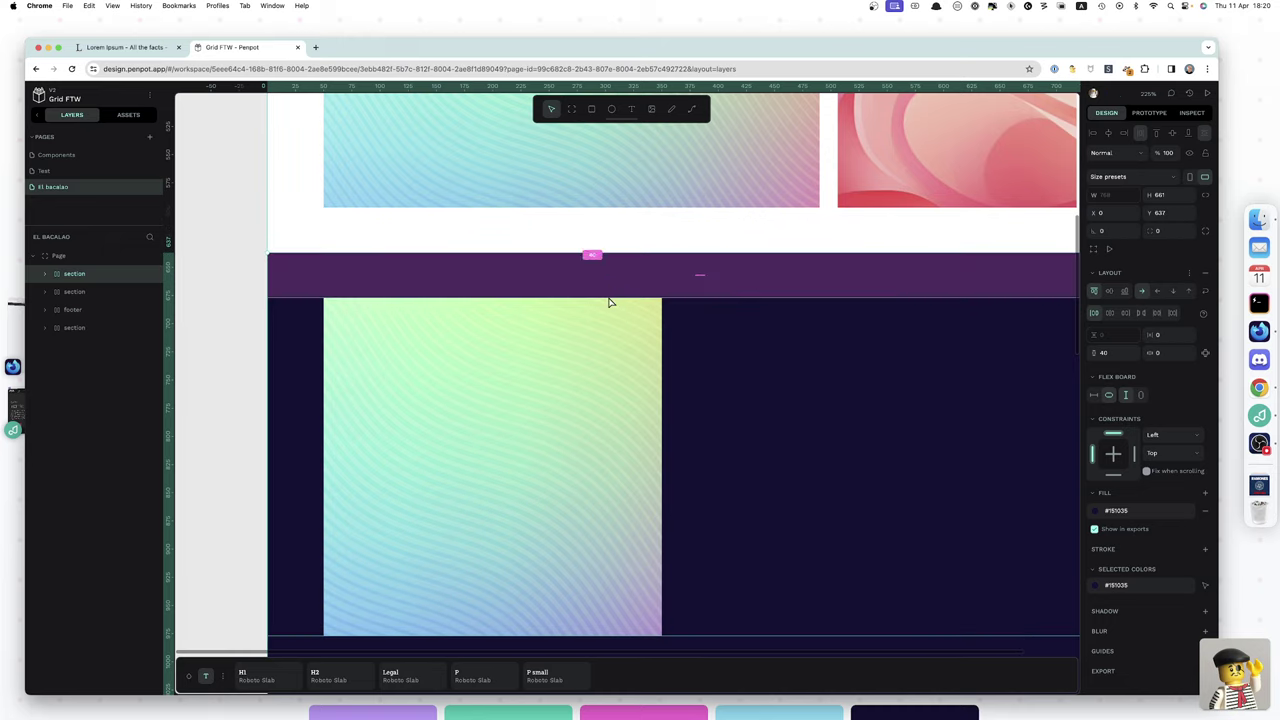
- Set the navy section's height to fit its content
{"action": "scroll", "coordinate": [610, 300], "scroll_direction": "down", "scroll_amount": 2}
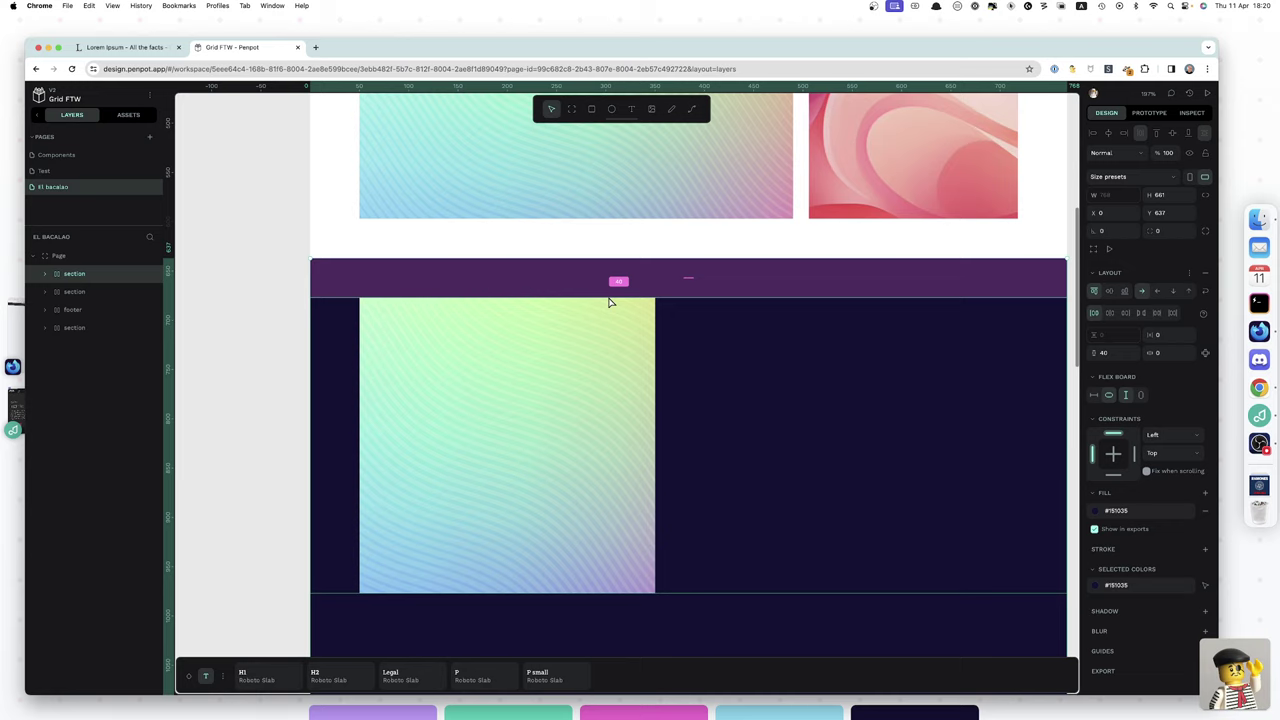
{"action": "scroll", "coordinate": [610, 300], "scroll_direction": "down", "scroll_amount": 3}
{"action": "scroll", "coordinate": [608, 301], "scroll_direction": "down", "scroll_amount": 1}
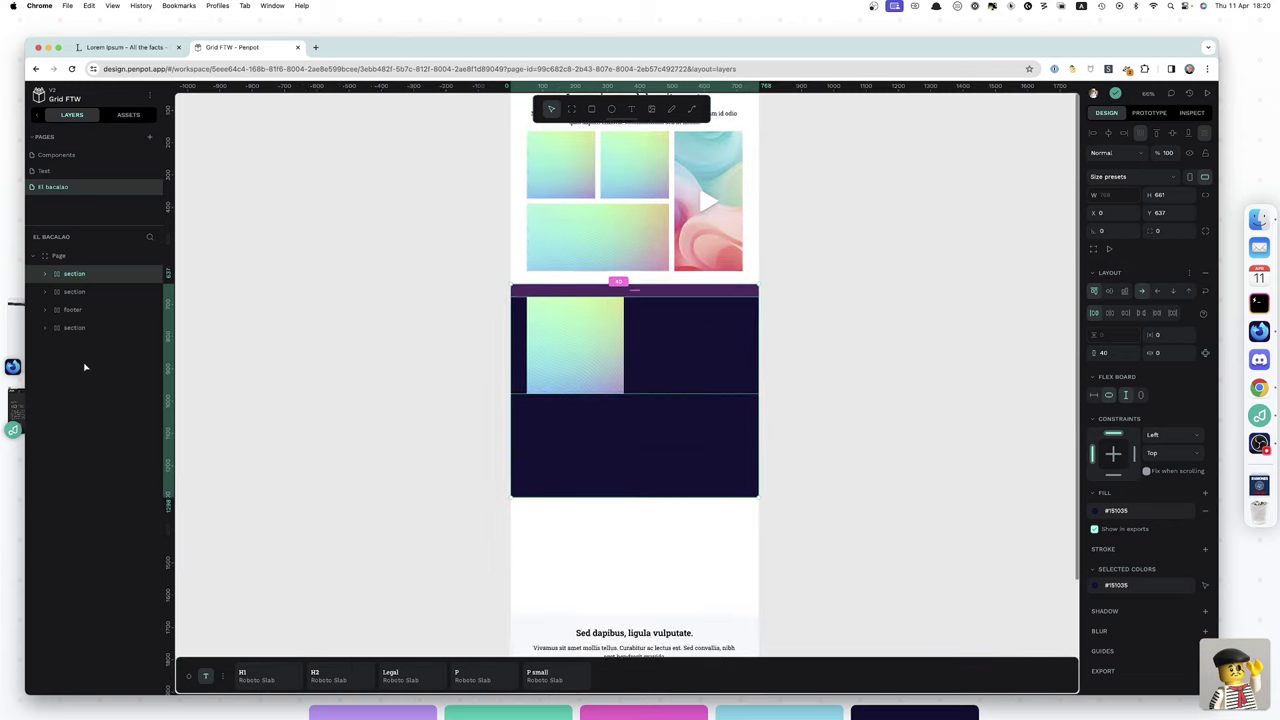
{"action": "left_click", "coordinate": [49, 278]}
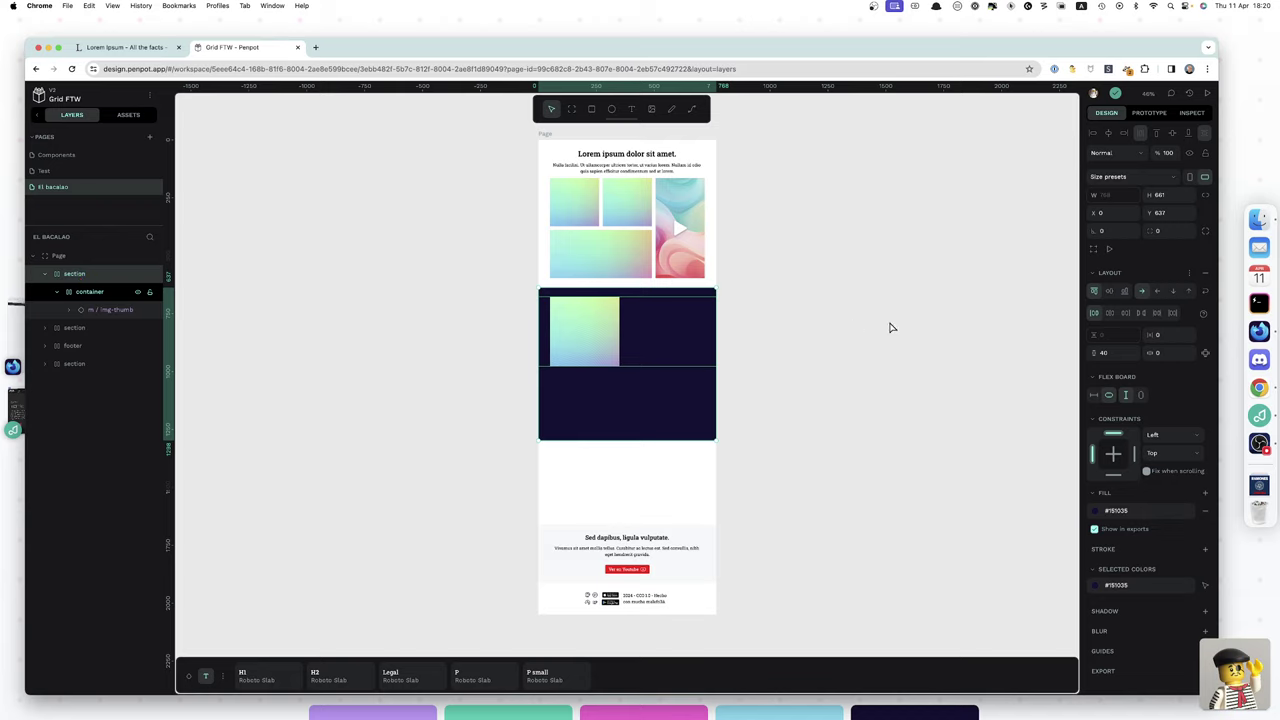
{"action": "left_click", "coordinate": [1142, 396]}
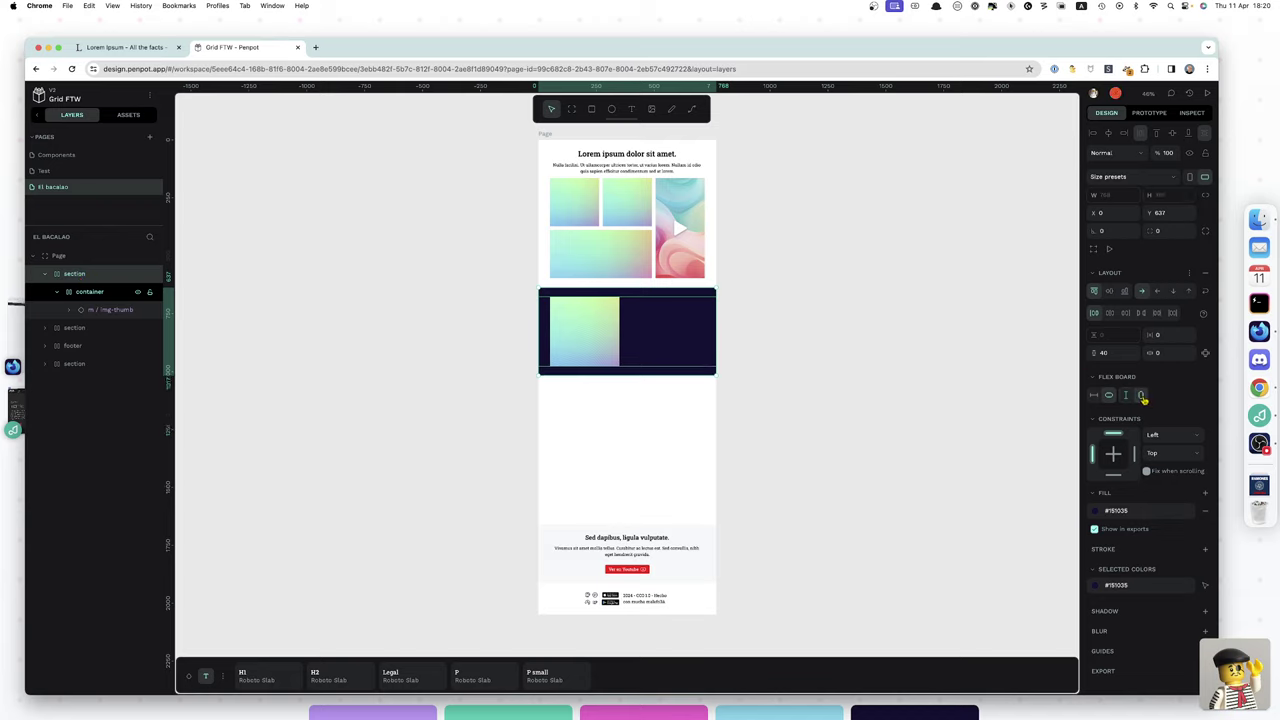
- Set the container inside the navy section to 100% height and 100% width of its parent
{"action": "left_click", "coordinate": [93, 295]}
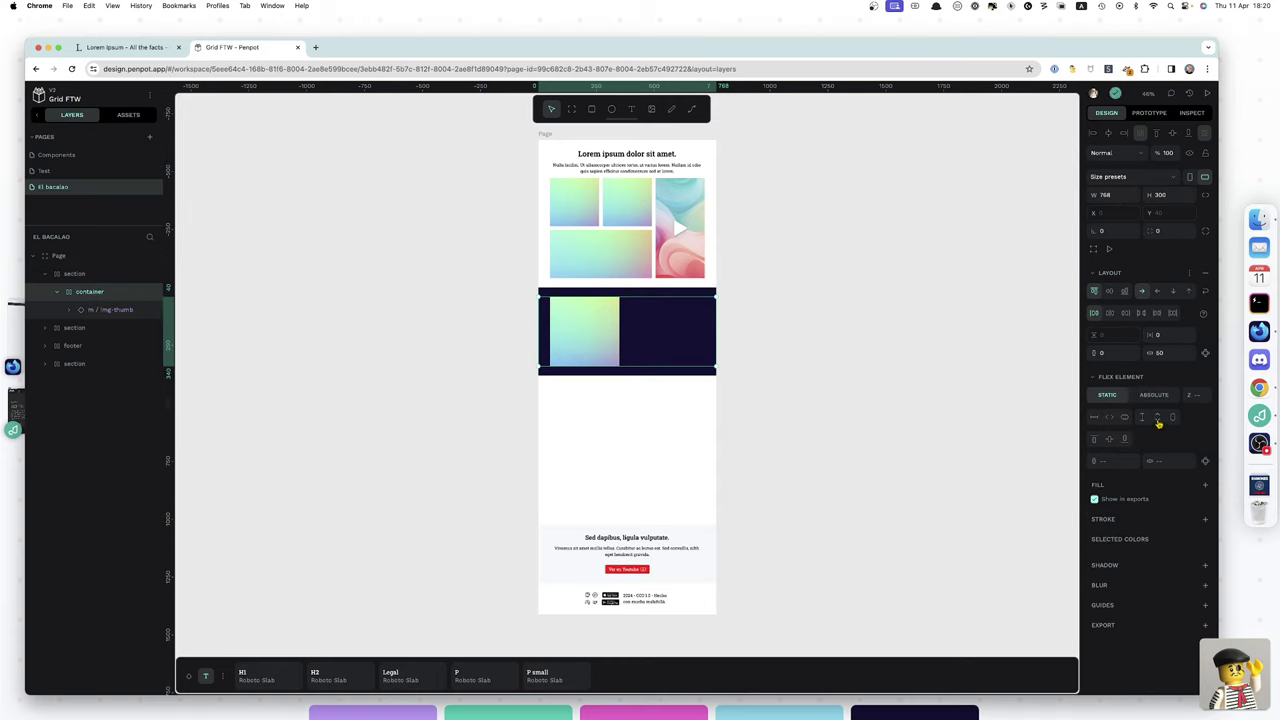
{"action": "left_click", "coordinate": [1157, 419]}
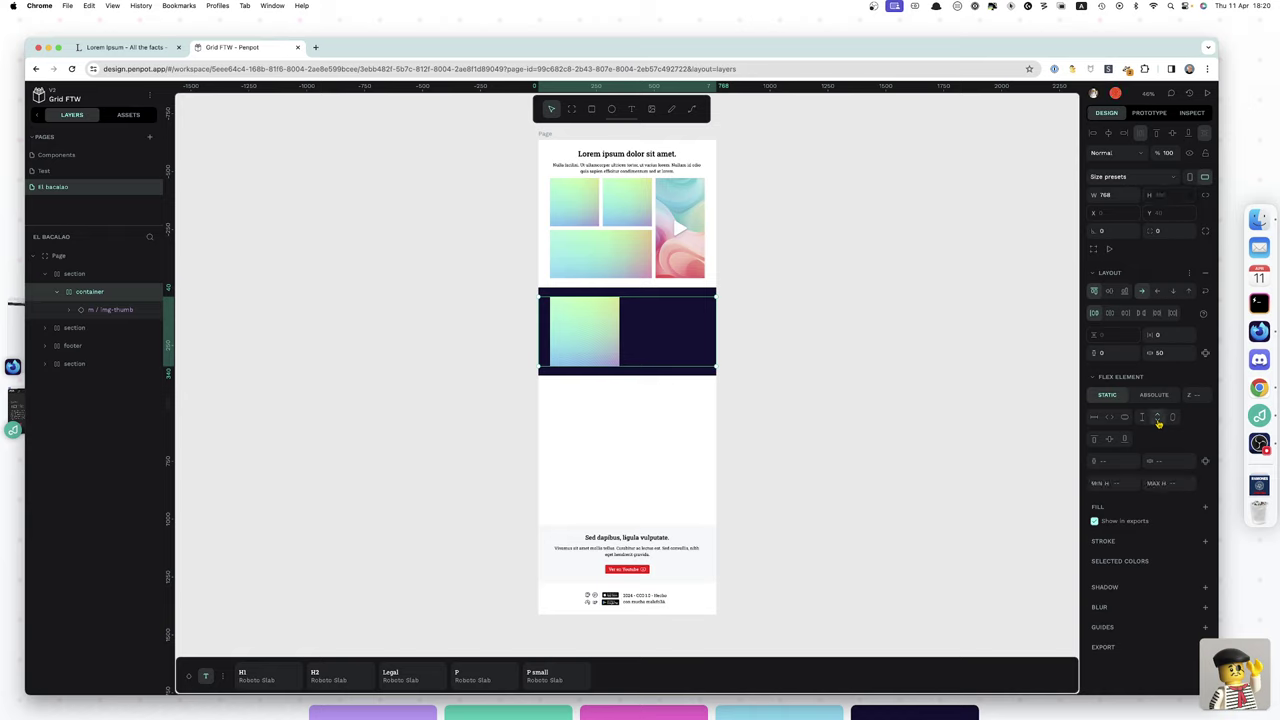
{"action": "left_click", "coordinate": [1108, 420]}
- Start a new text layer in the empty white area below the navy section, at about X 258, Y 1171
{"action": "left_click", "coordinate": [104, 311]}
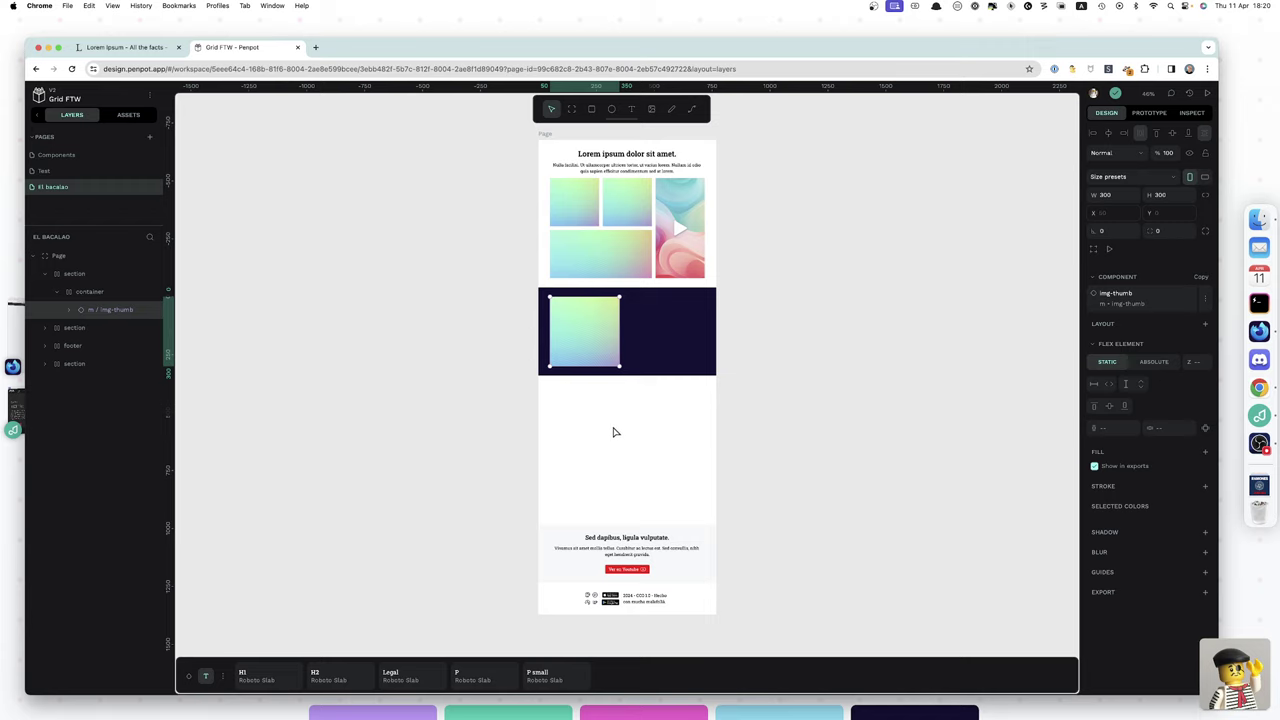
{"action": "key", "text": "shift+2"}
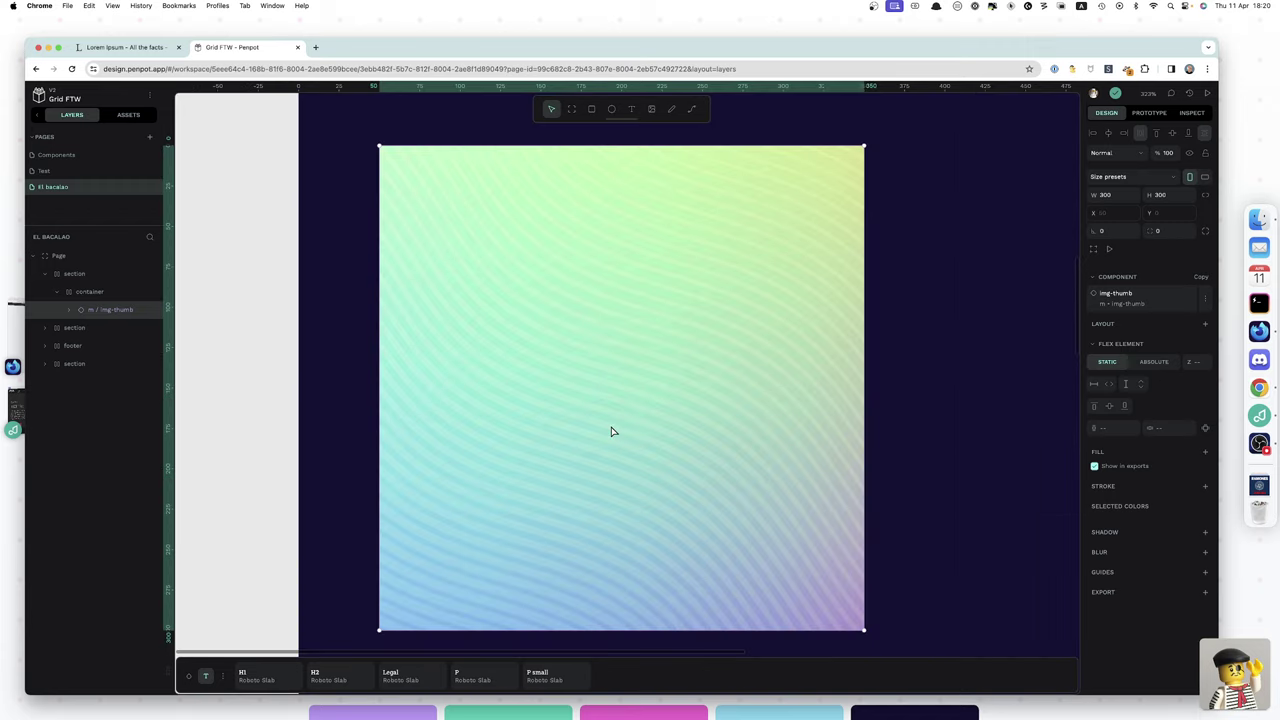
{"action": "scroll", "coordinate": [613, 431], "scroll_direction": "down", "scroll_amount": 10}
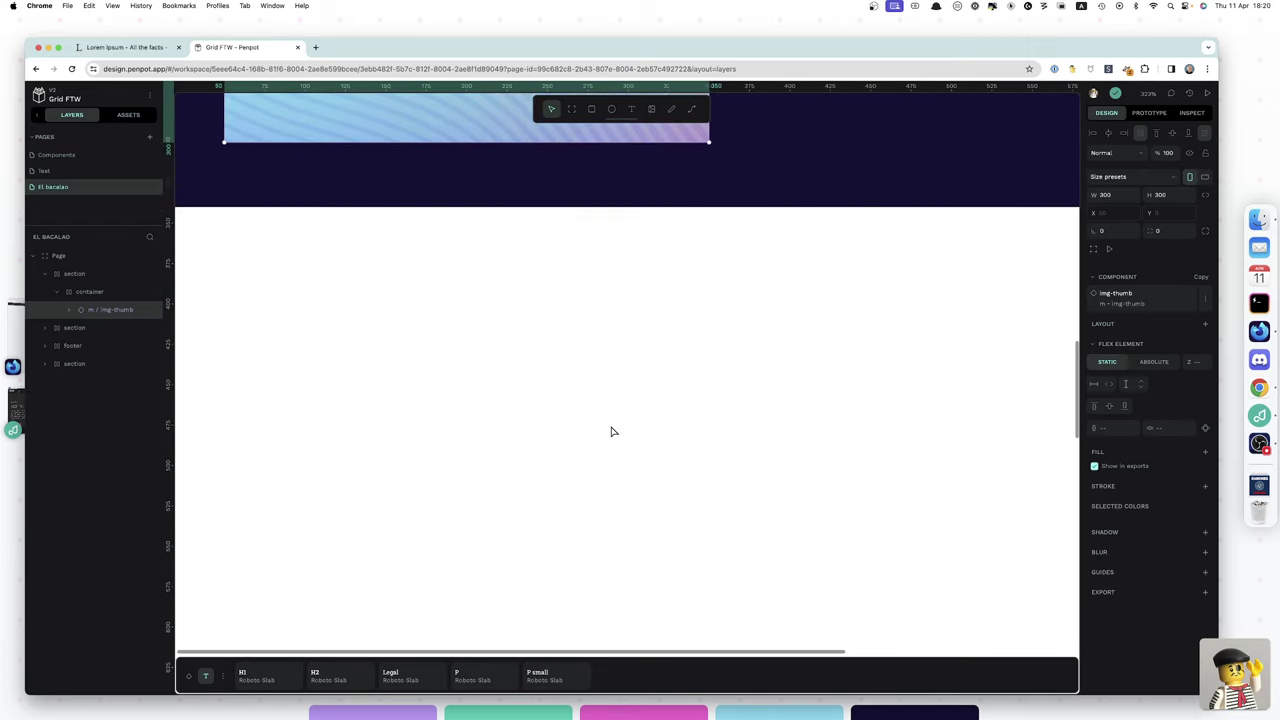
{"action": "scroll", "coordinate": [608, 433], "scroll_direction": "up", "scroll_amount": 3}
{"action": "scroll", "coordinate": [606, 434], "scroll_direction": "down", "scroll_amount": 5}
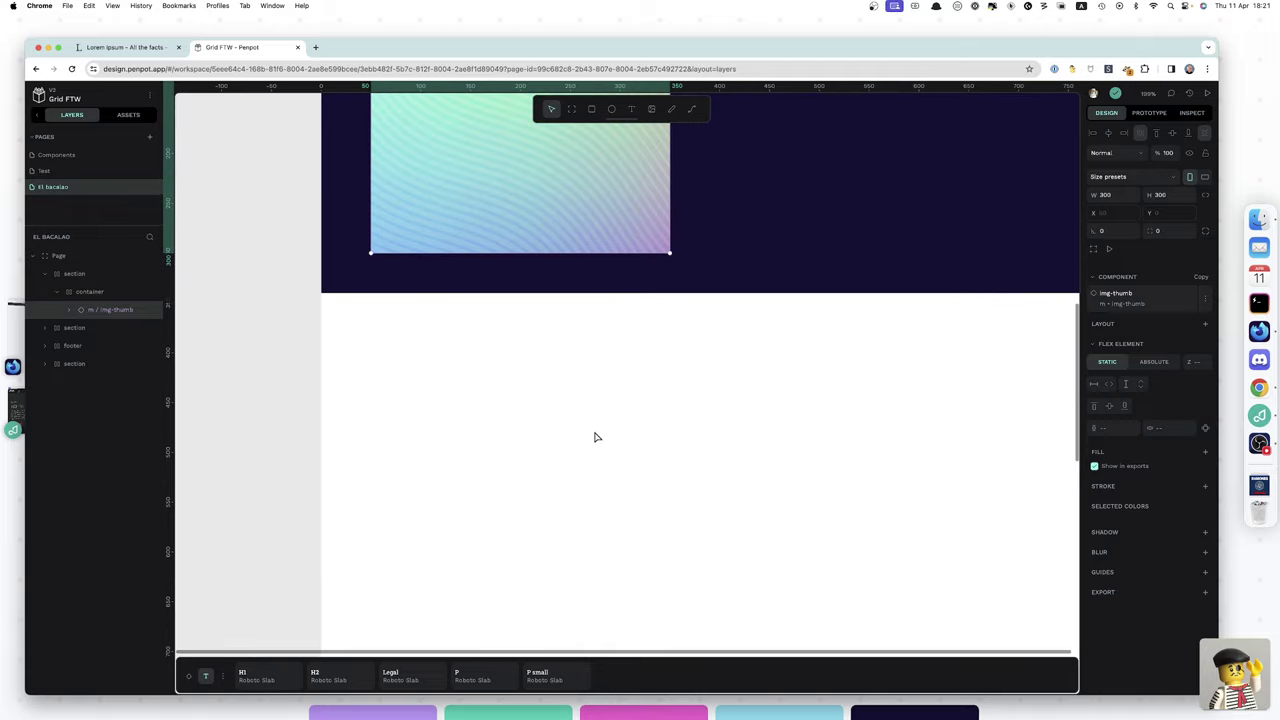
{"action": "key", "text": "t"}
{"action": "left_click", "coordinate": [576, 444]}
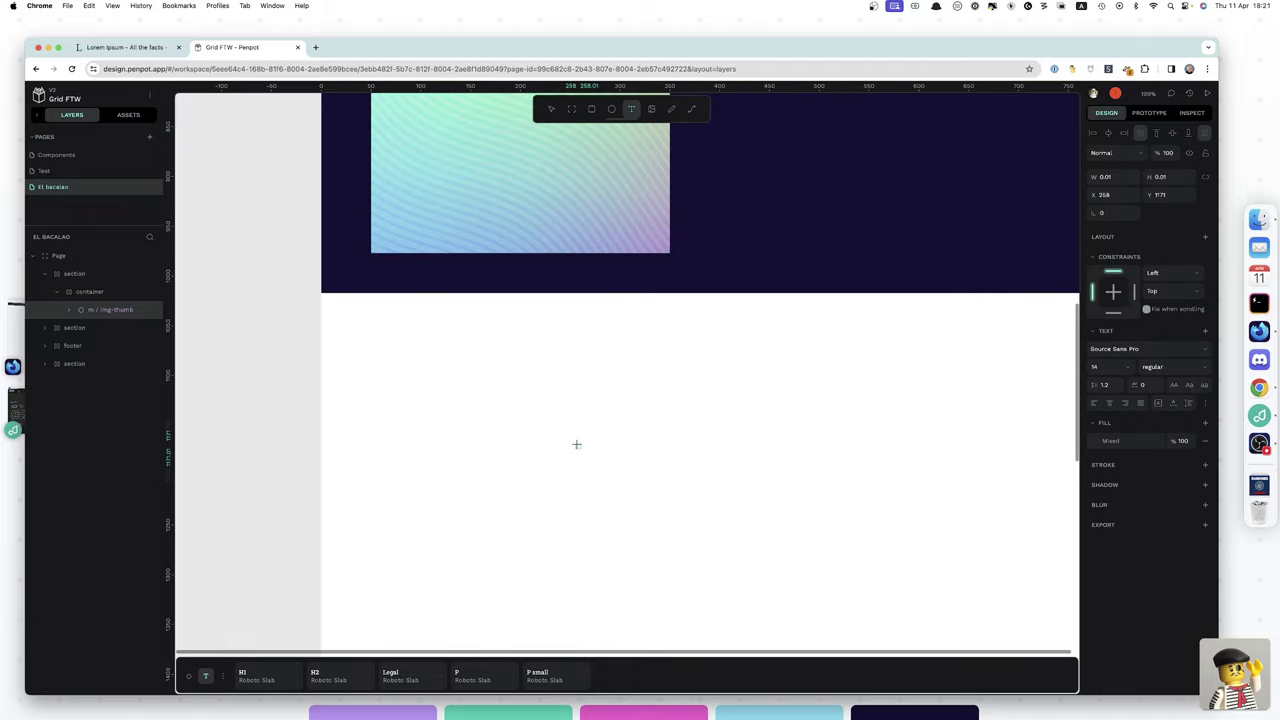
- Fill the new text with "Orci varius natoque.", copying the phrase from the Lorem Ipsum page in Chrome and adding the full stop
{"action": "left_click", "coordinate": [143, 49]}
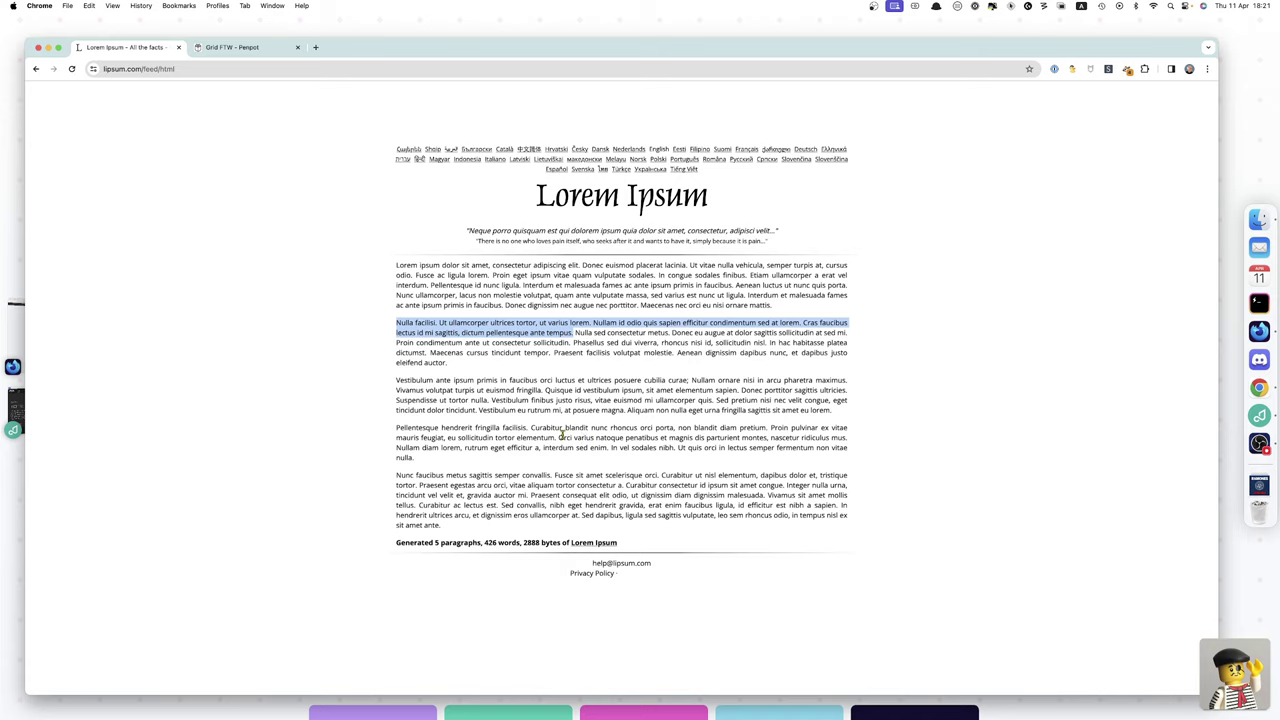
{"action": "left_click_drag", "start_coordinate": [559, 437], "coordinate": [623, 437]}
{"action": "key", "text": "super+c"}
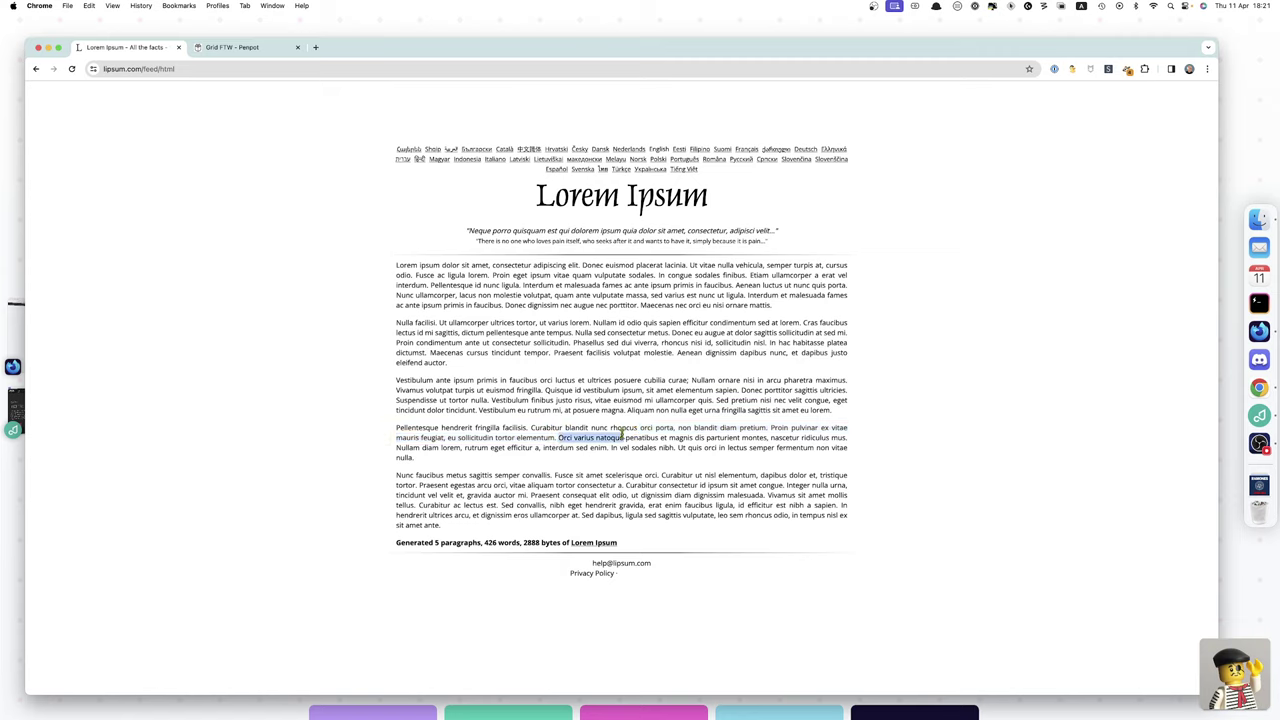
{"action": "left_click", "coordinate": [229, 49]}
{"action": "key", "text": "super+v"}
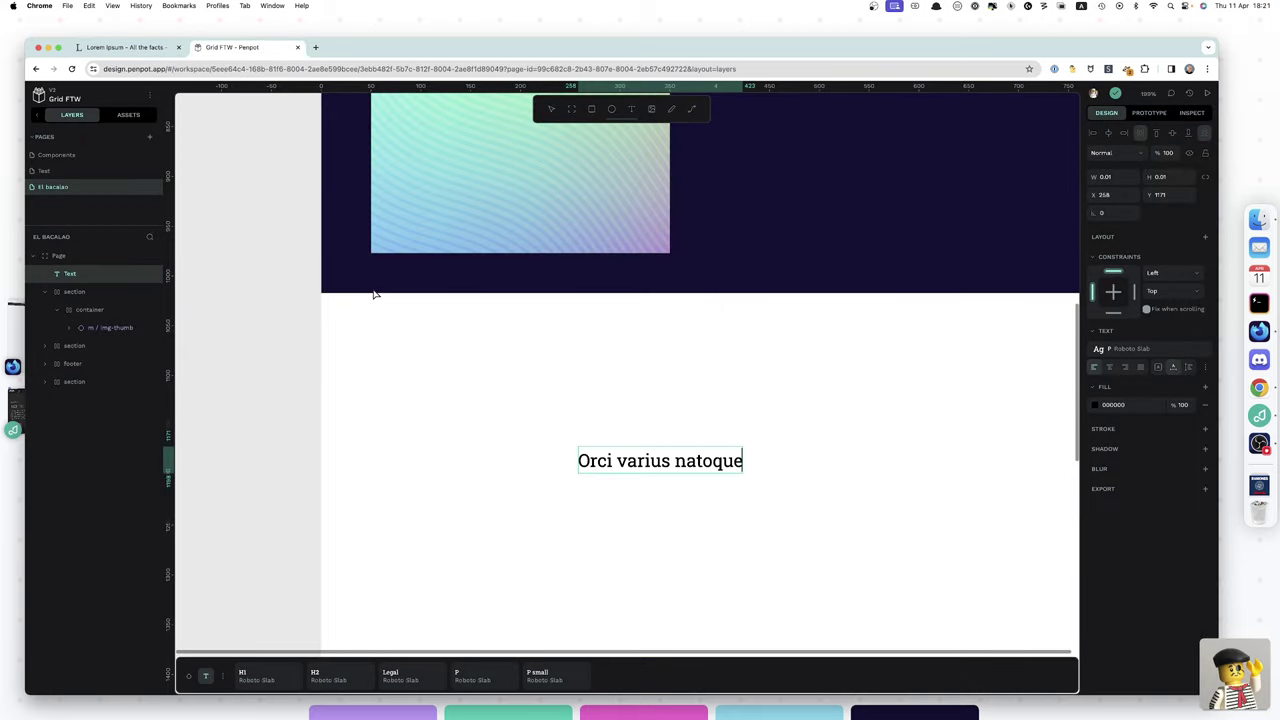
{"action": "type", "text": "."}
{"action": "key", "text": "Escape"}
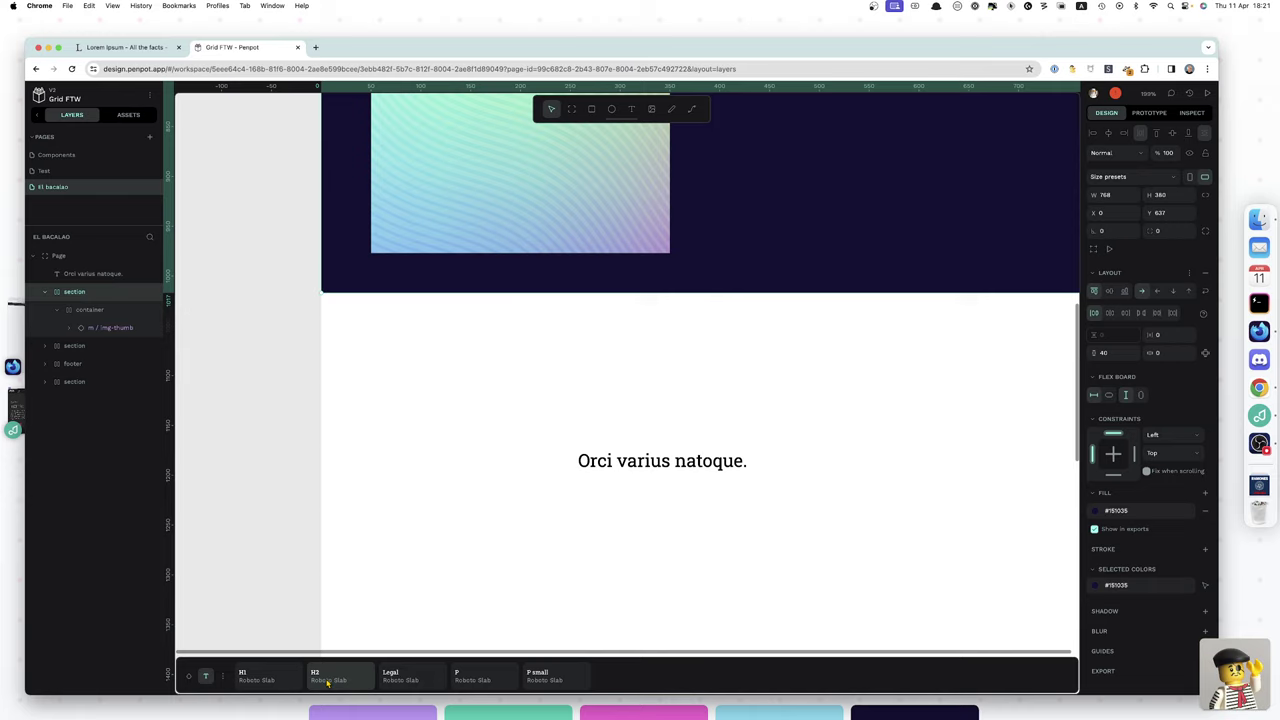
- Apply the H2 typography to the "Orci varius natoque." text and set it to auto height
{"action": "left_click", "coordinate": [629, 461]}
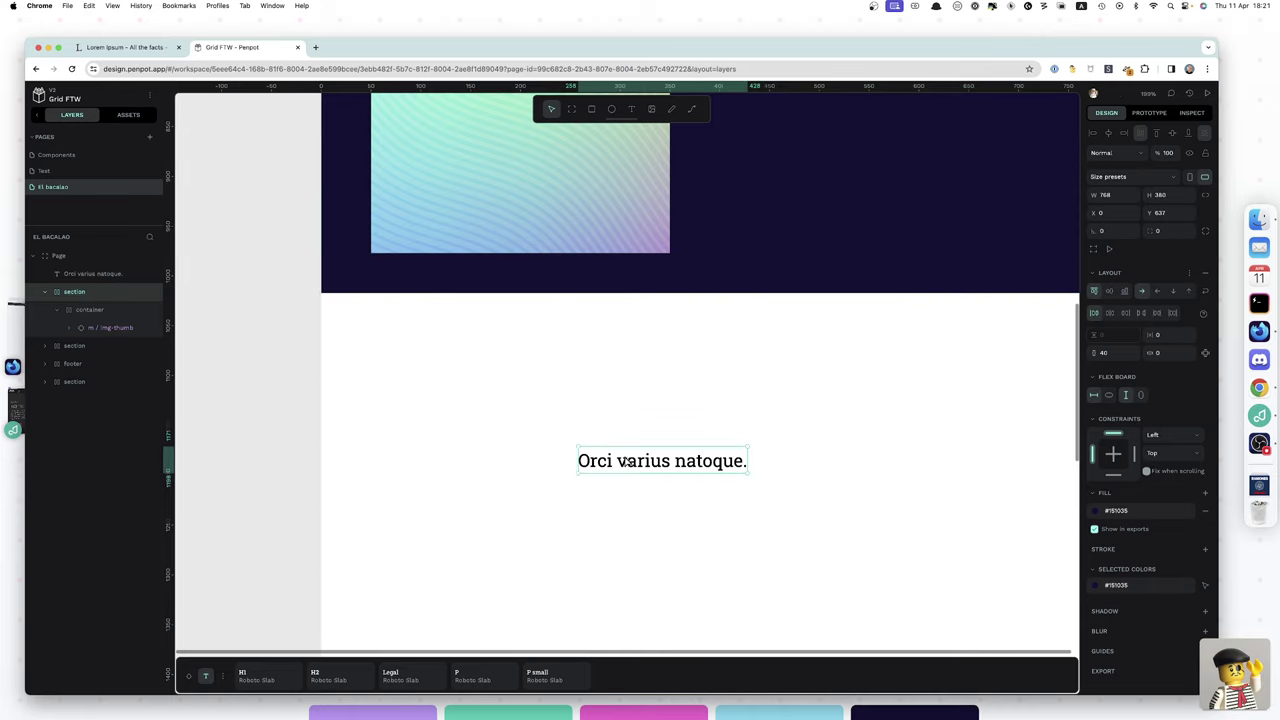
{"action": "left_click", "coordinate": [337, 684]}
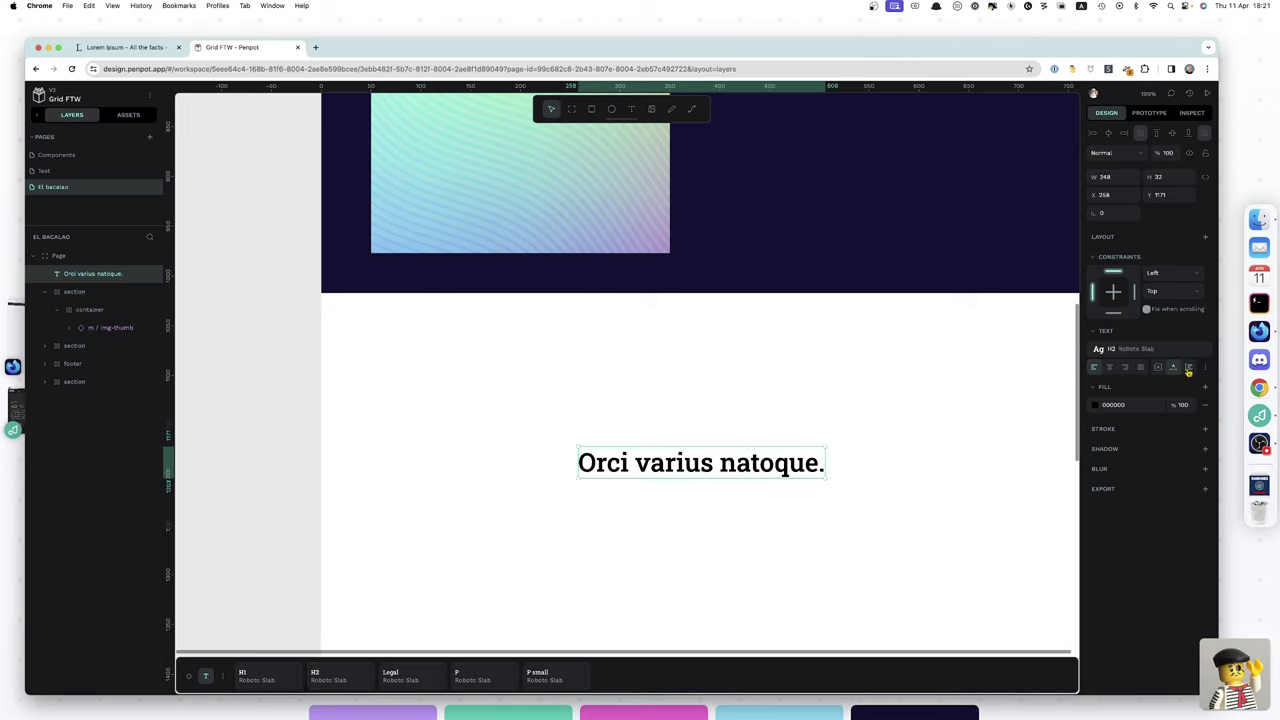
{"action": "left_click", "coordinate": [1188, 368]}
- Copy "Pellentesque hendrerit" through "tortor elementum" from the Lorem Ipsum page's fourth paragraph and return to Penpot
{"action": "left_click", "coordinate": [141, 49]}
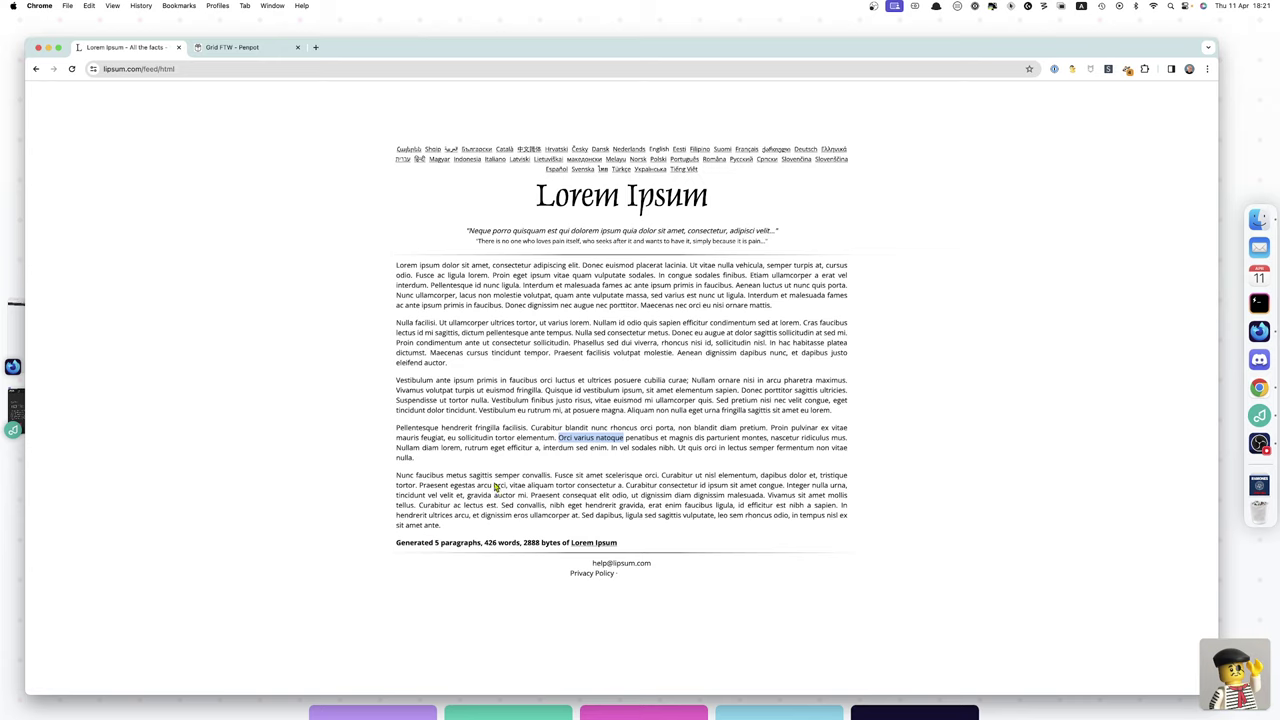
{"action": "left_click_drag", "start_coordinate": [557, 437], "coordinate": [391, 430]}
{"action": "left_click", "coordinate": [533, 436]}
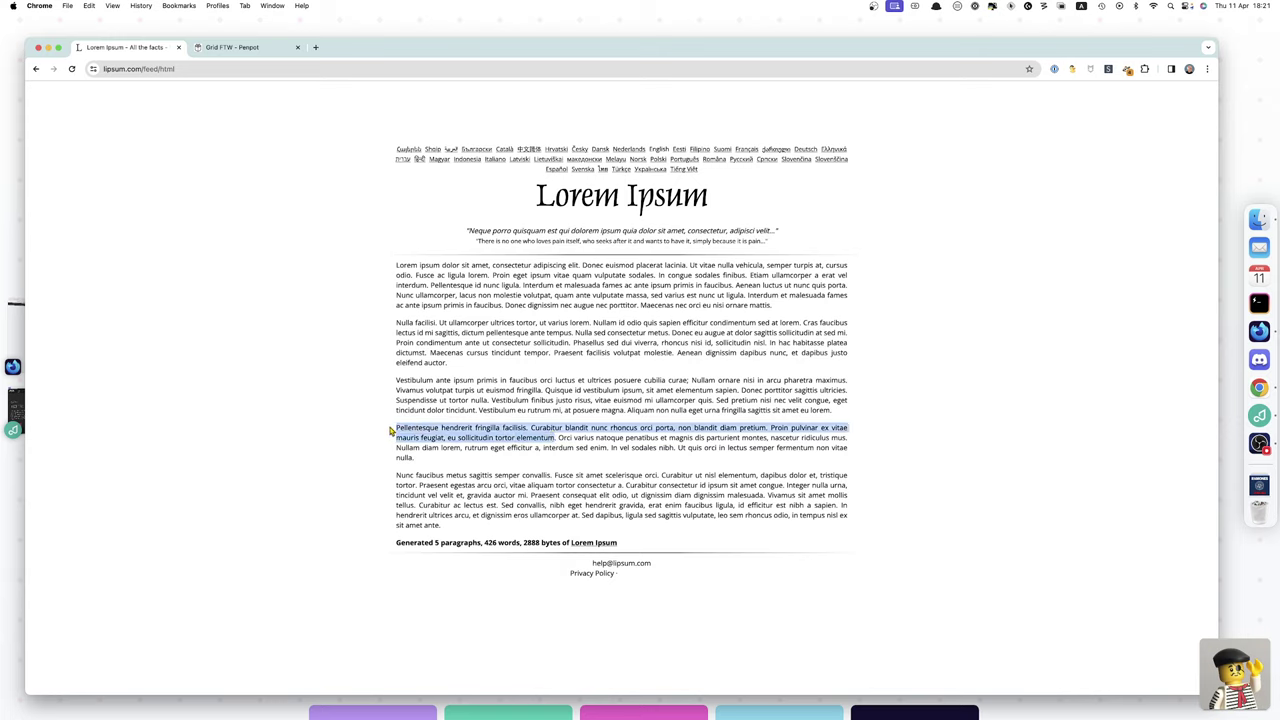
{"action": "key", "text": "super+c"}
{"action": "left_click", "coordinate": [233, 55]}
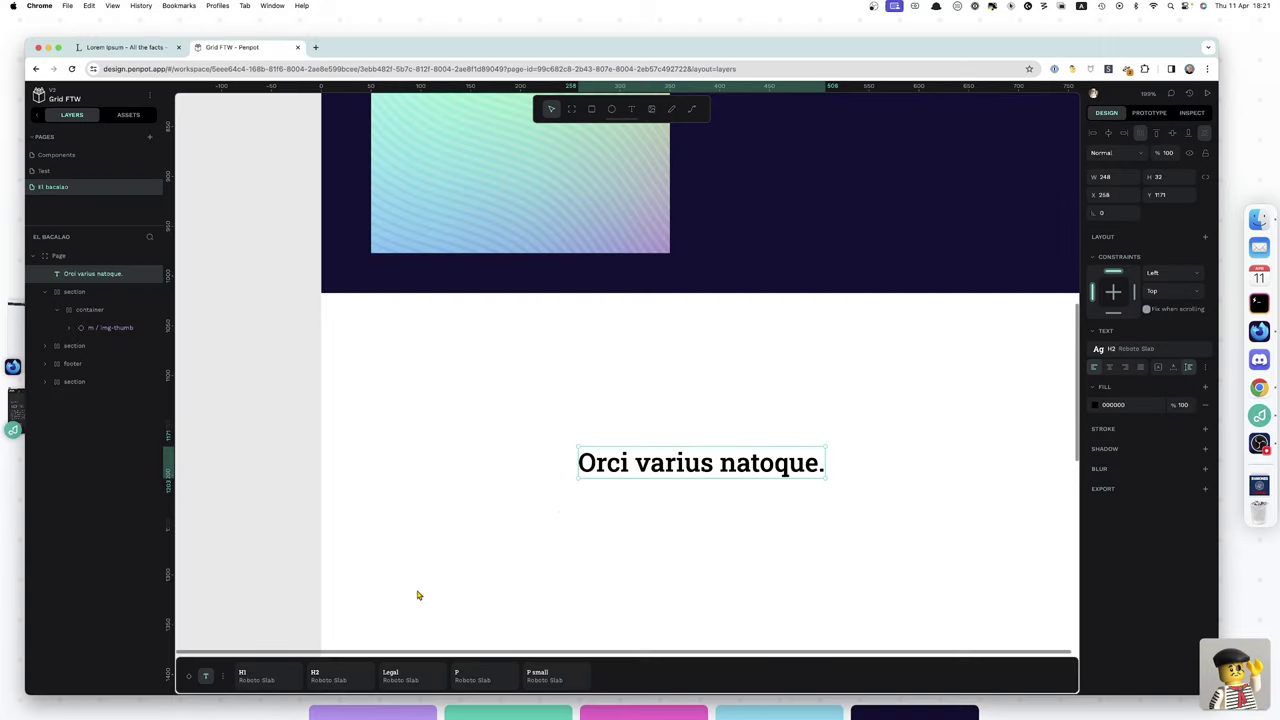
{"action": "key", "text": "Return"}
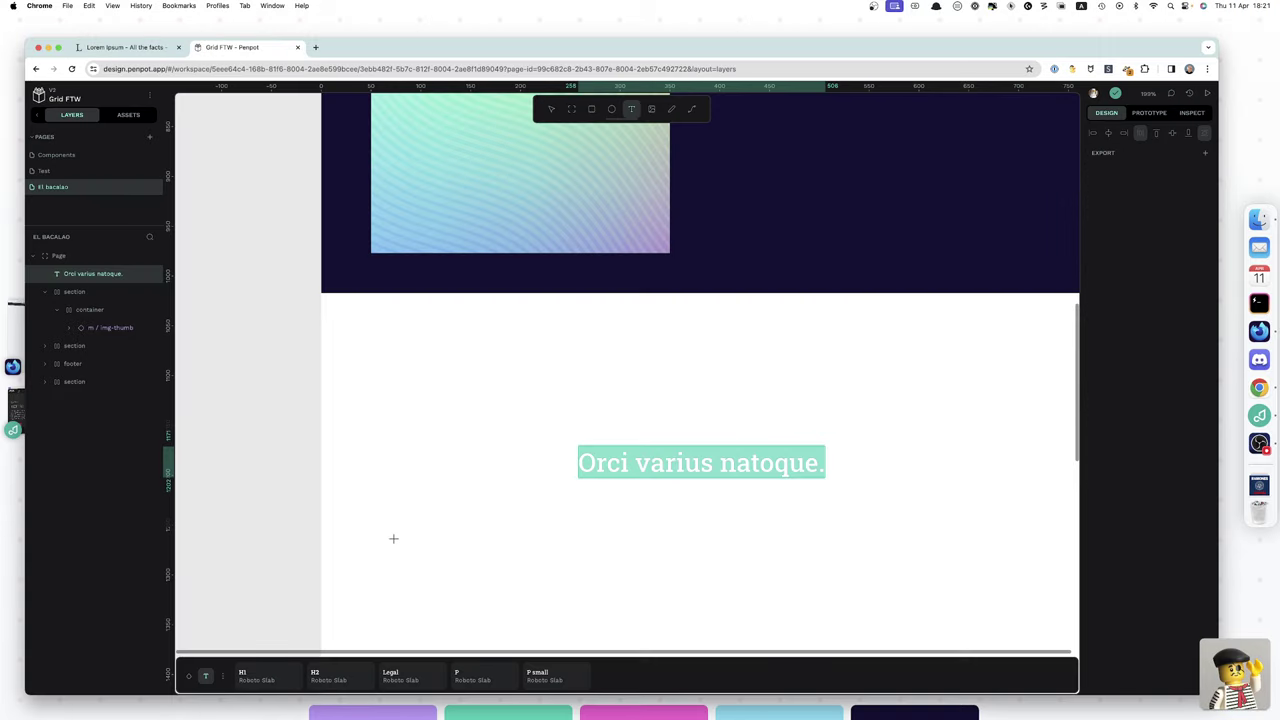
{"action": "key", "text": "Escape"}
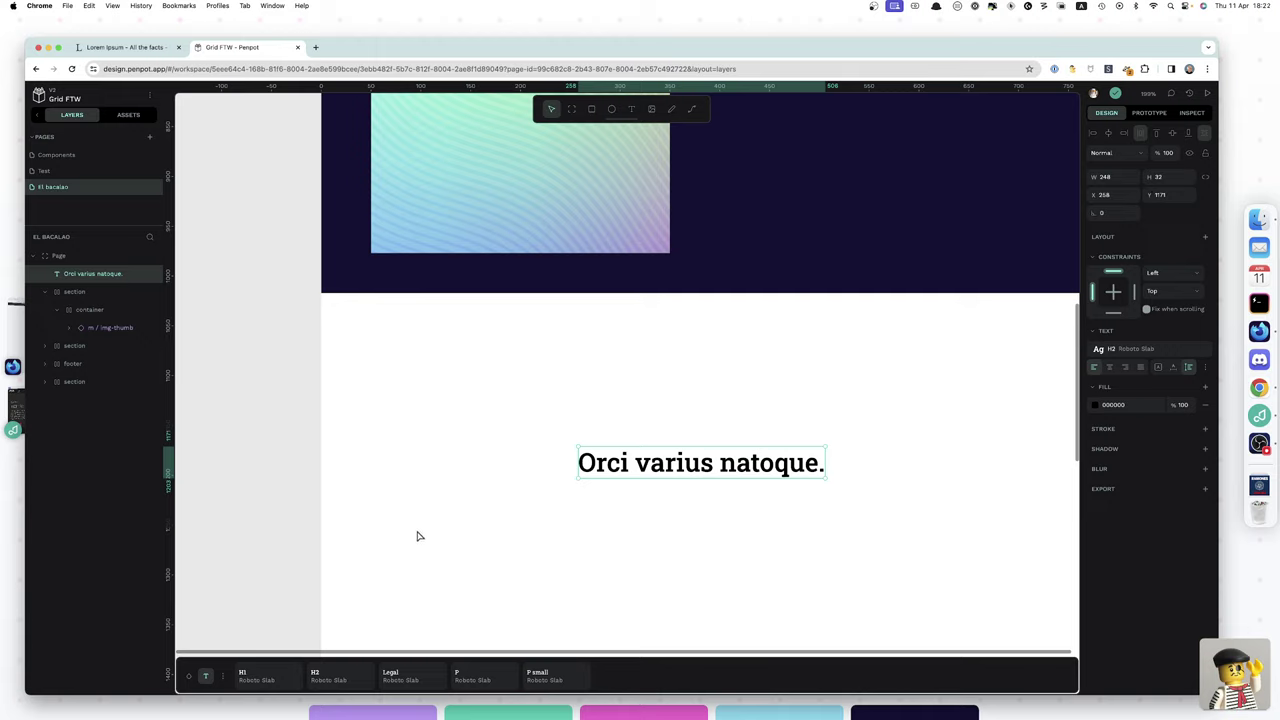
{"action": "key", "text": "Return"}
{"action": "key", "text": "Escape"}
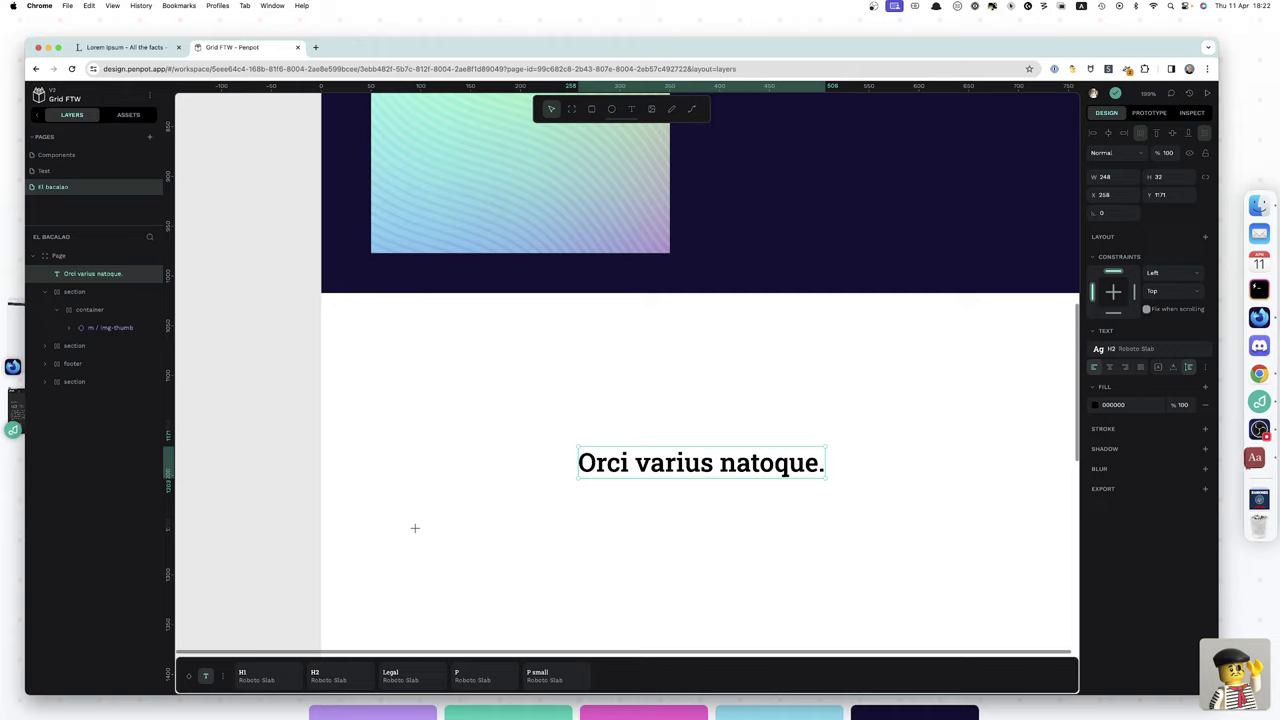
{"action": "left_click_drag", "start_coordinate": [457, 560], "coordinate": [460, 568]}
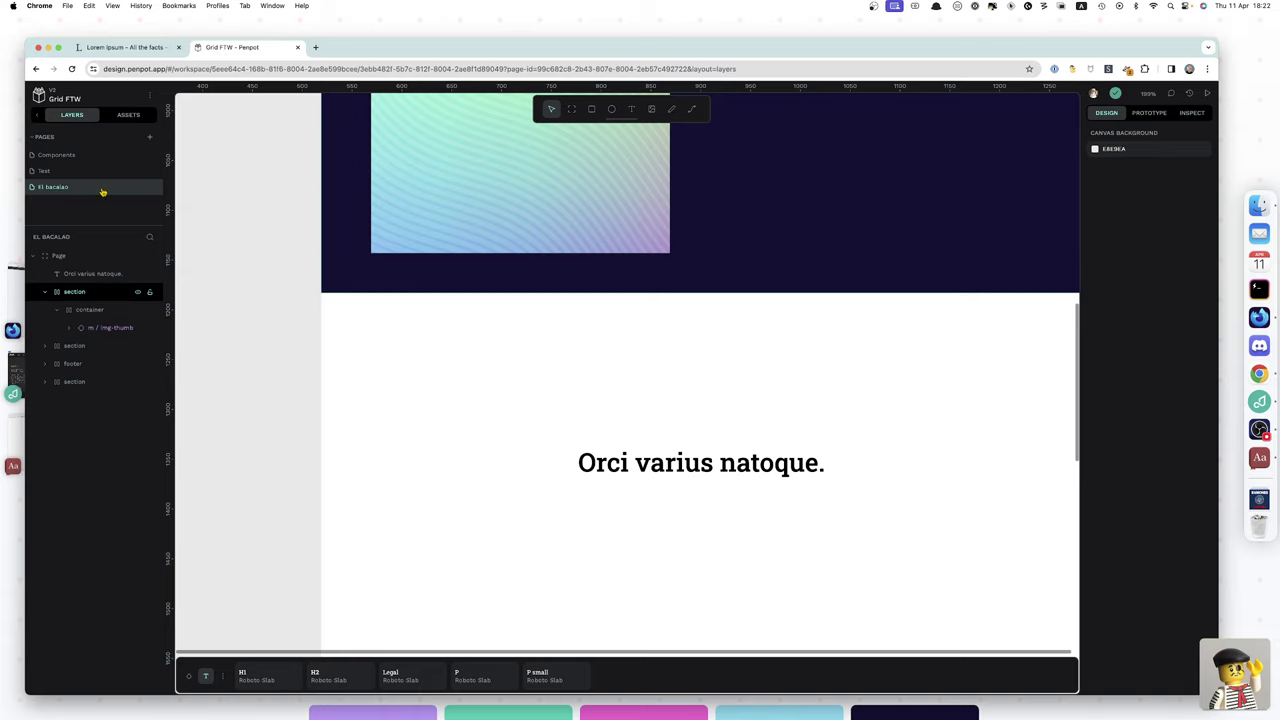
{"action": "left_click", "coordinate": [88, 279]}
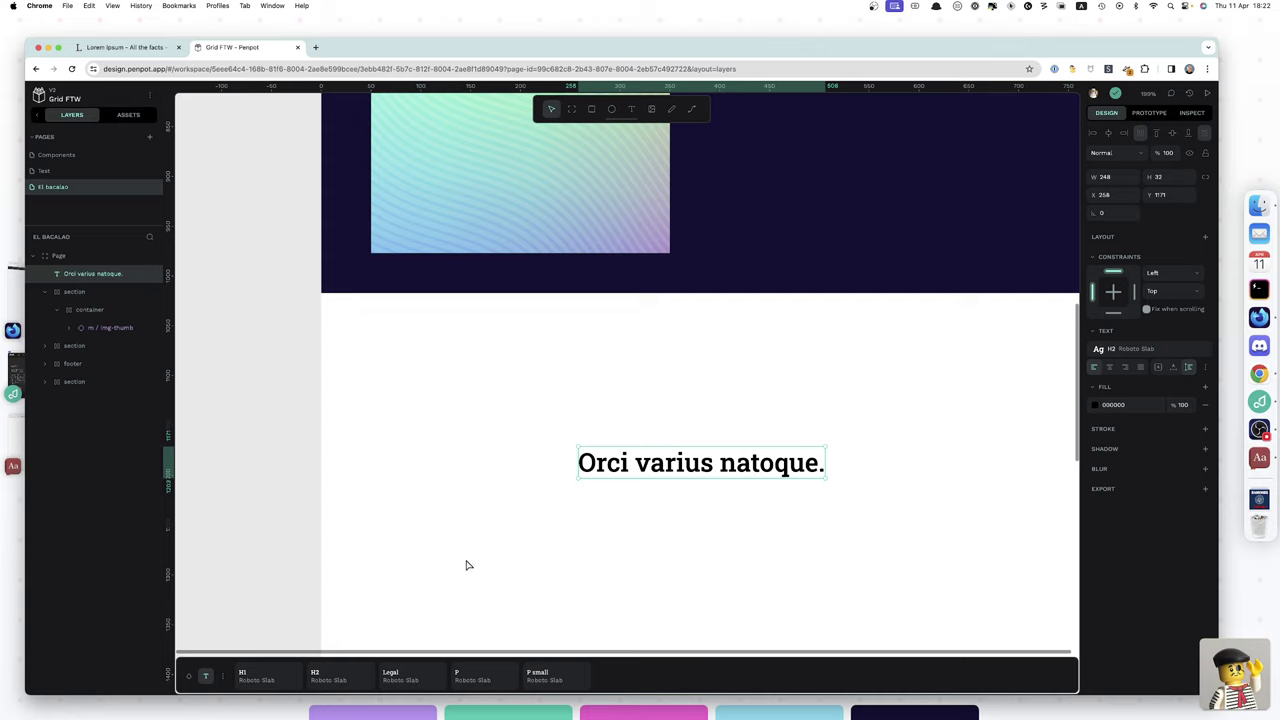
{"action": "key", "text": "Return"}
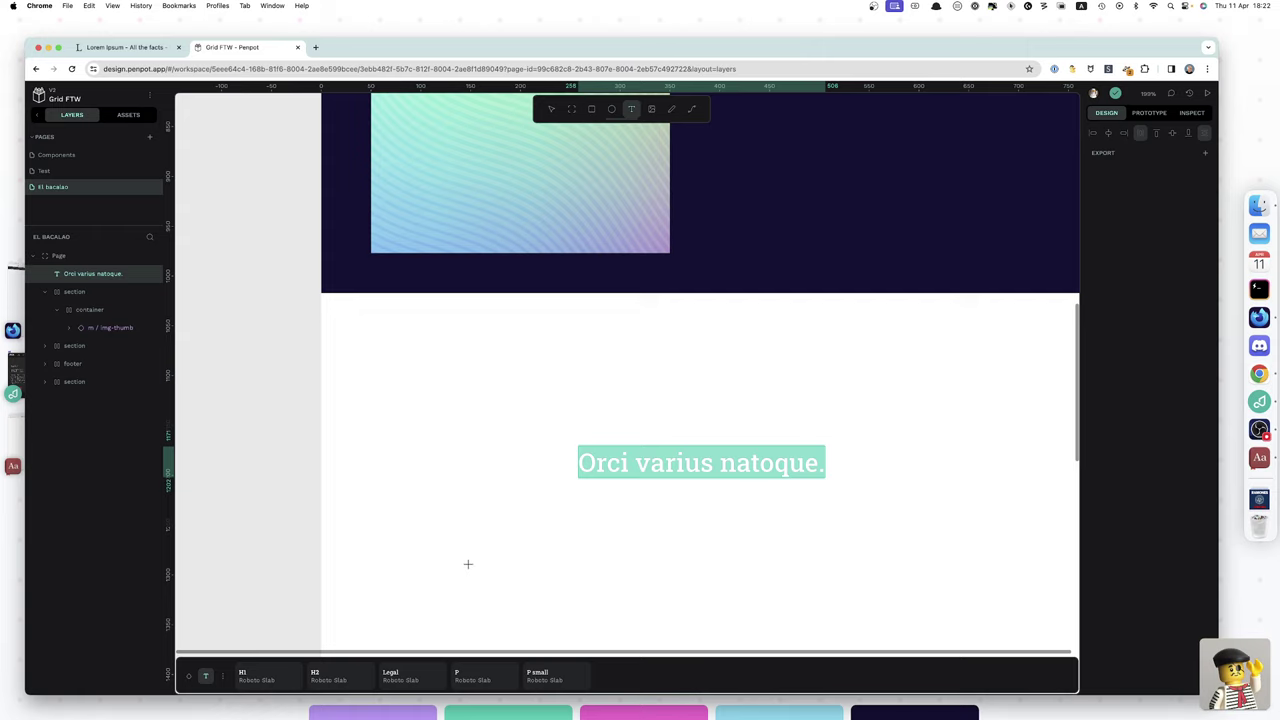
{"action": "left_click", "coordinate": [472, 572]}
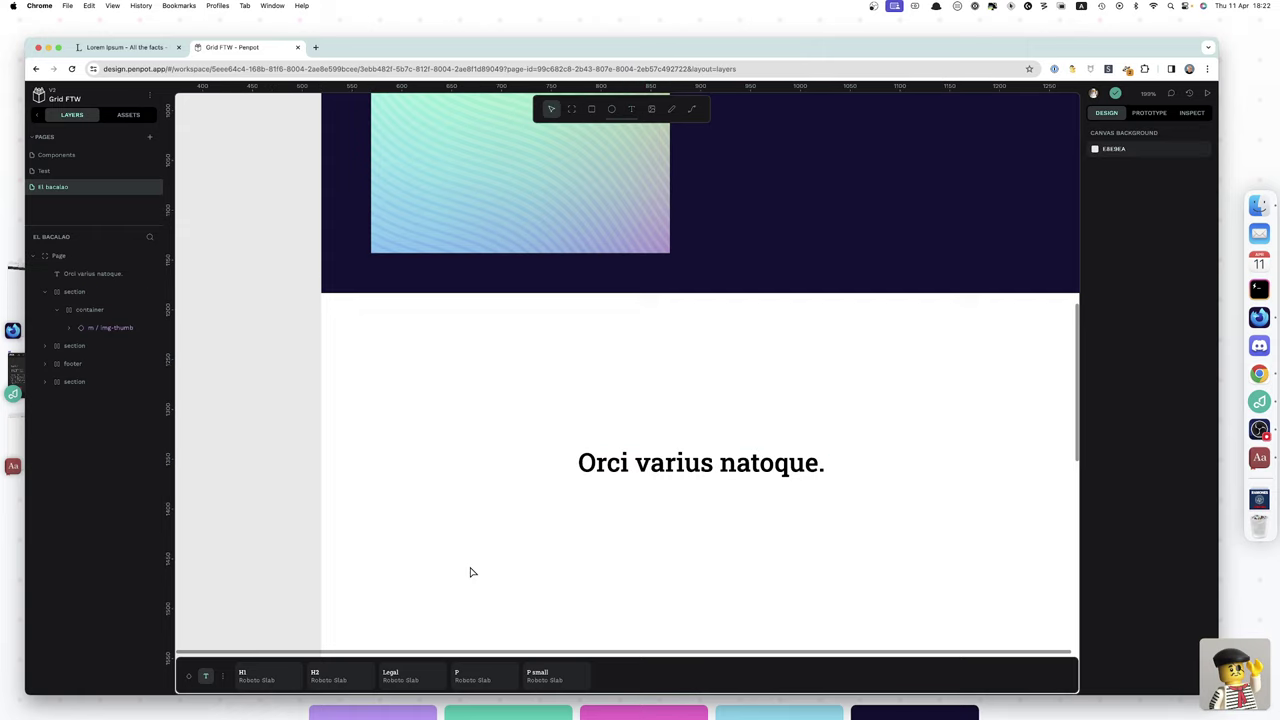
- Add the copied Pellentesque paragraph to the Page board as a text layer below the heading, using the P small typography
{"action": "left_click", "coordinate": [58, 256]}
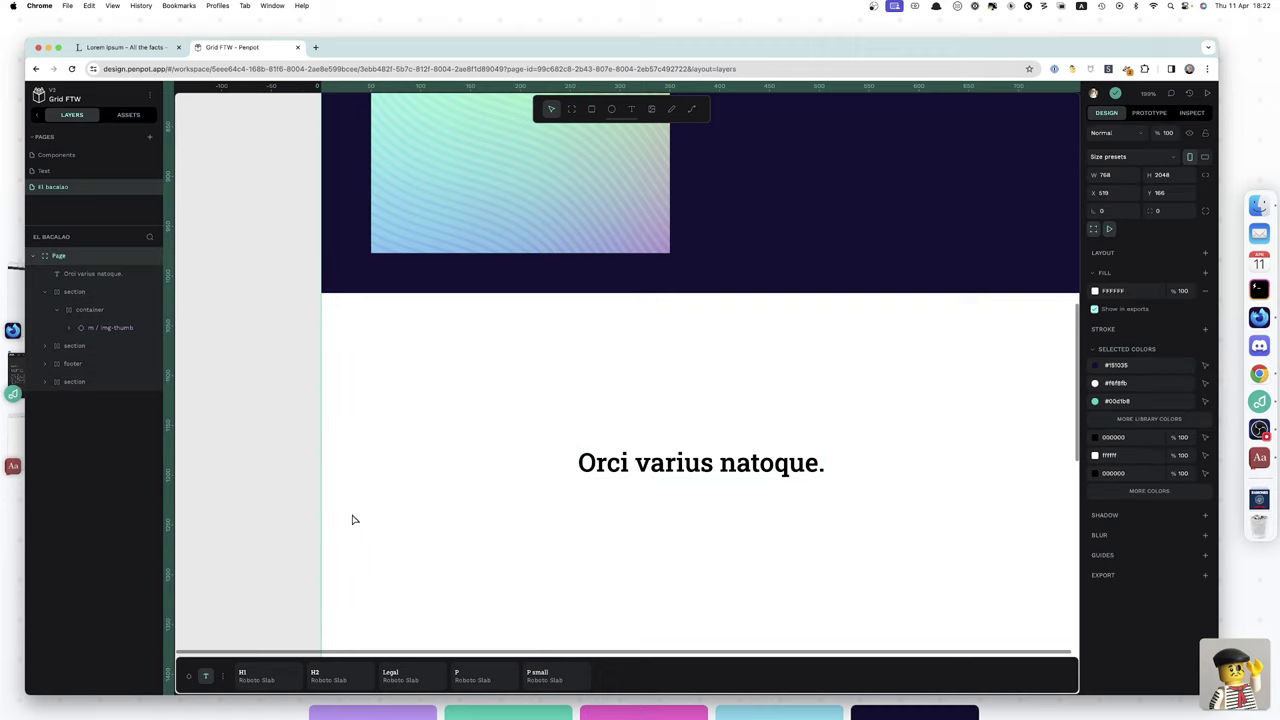
{"action": "key", "text": "t"}
{"action": "left_click", "coordinate": [395, 550]}
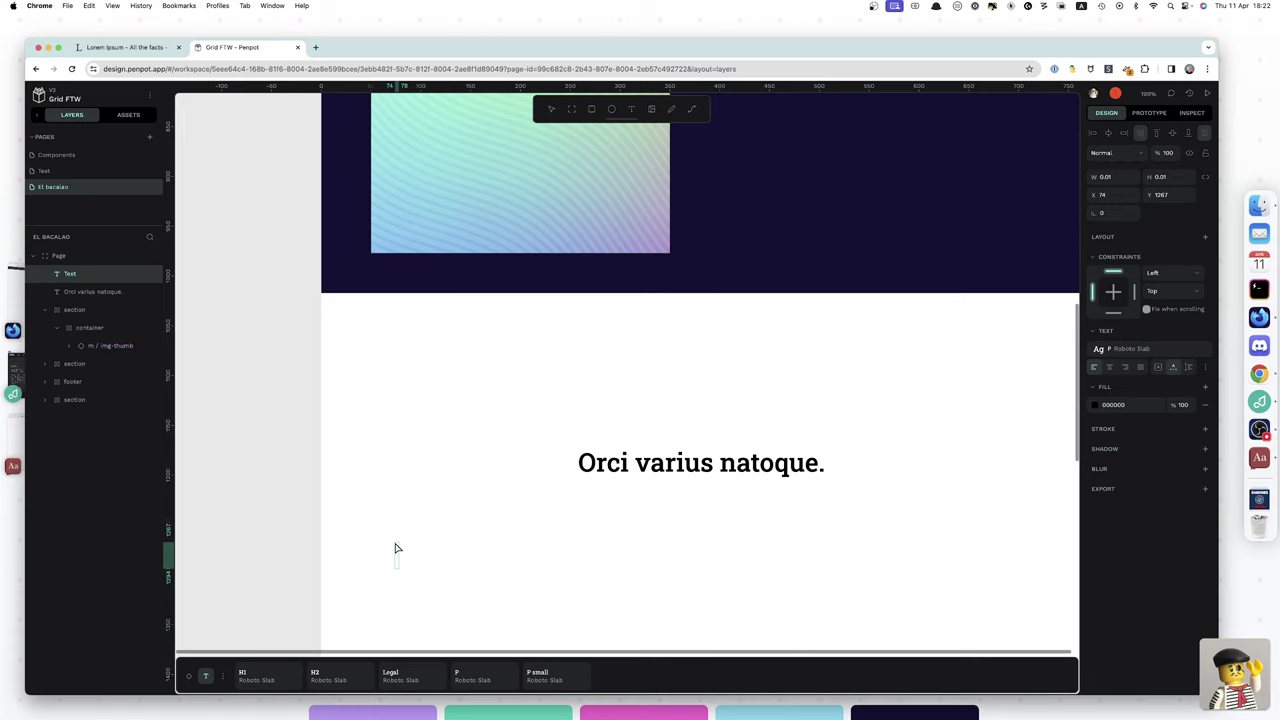
{"action": "key", "text": "super+v"}
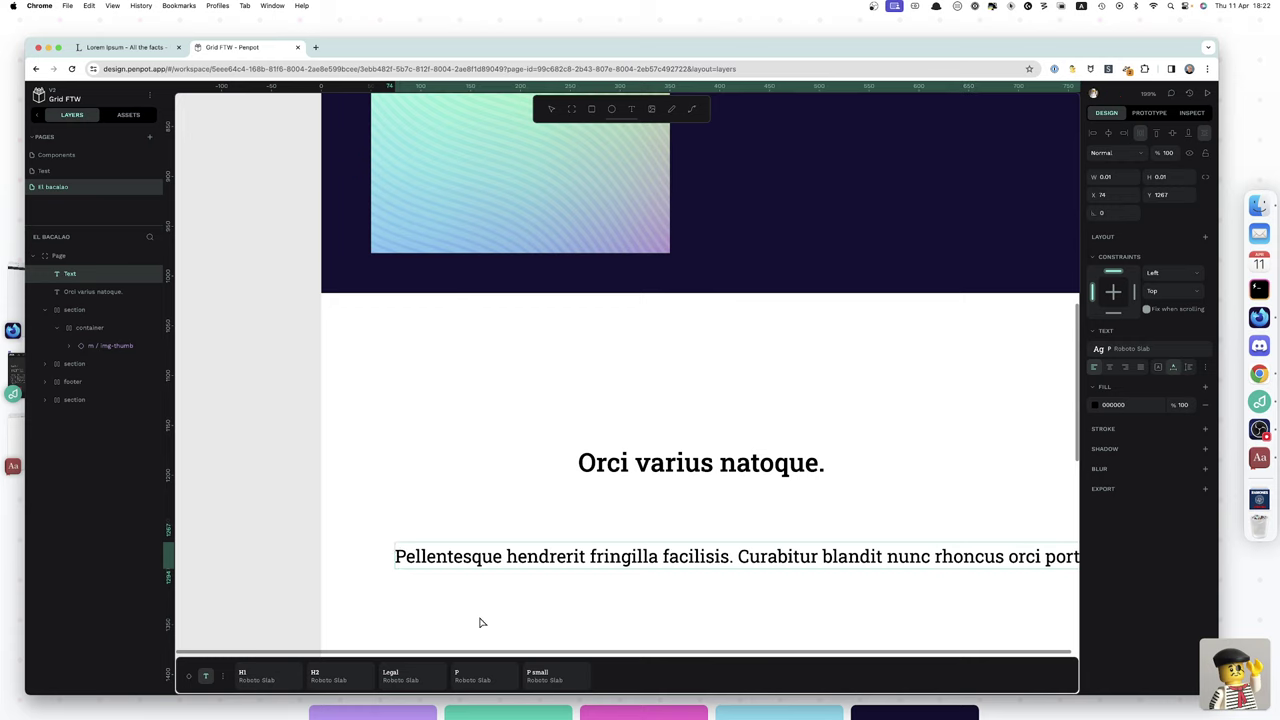
{"action": "left_click", "coordinate": [548, 677]}
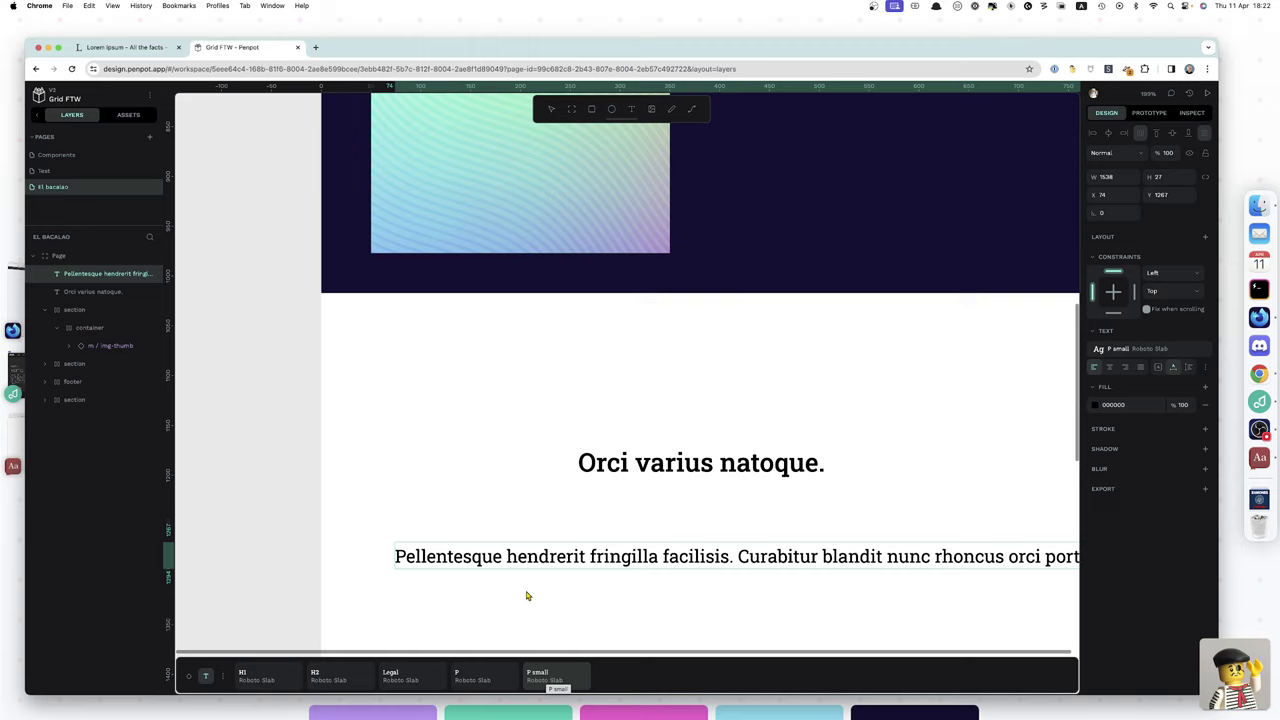